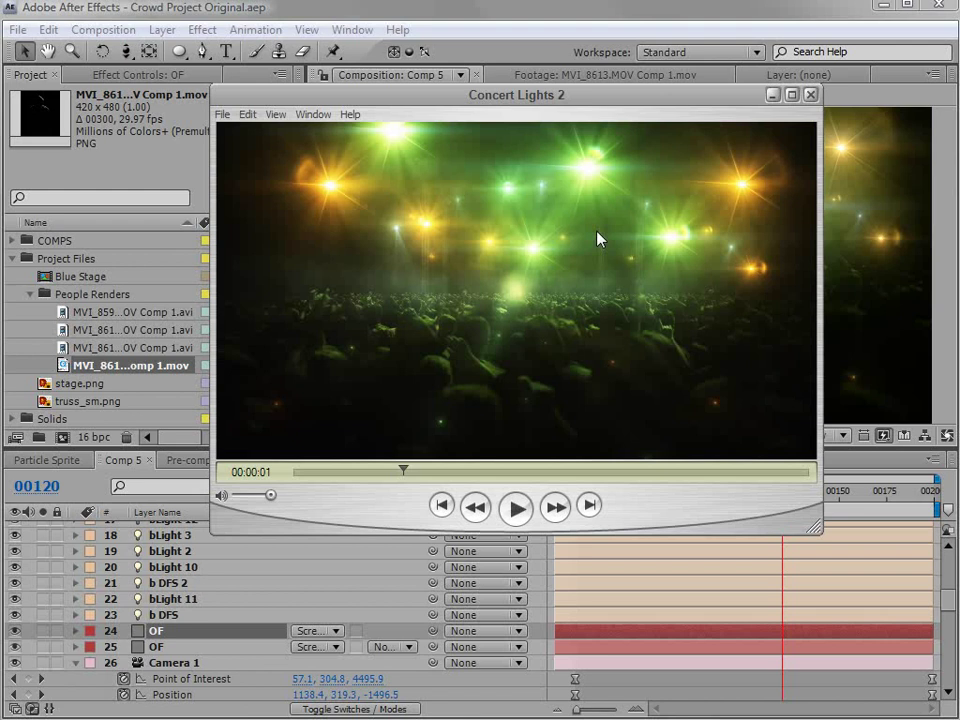
Step: Play back part of the Concert Lights 2 render and bring up the Blue Stage composition for viewing
{"action": "left_click", "coordinate": [516, 510]}
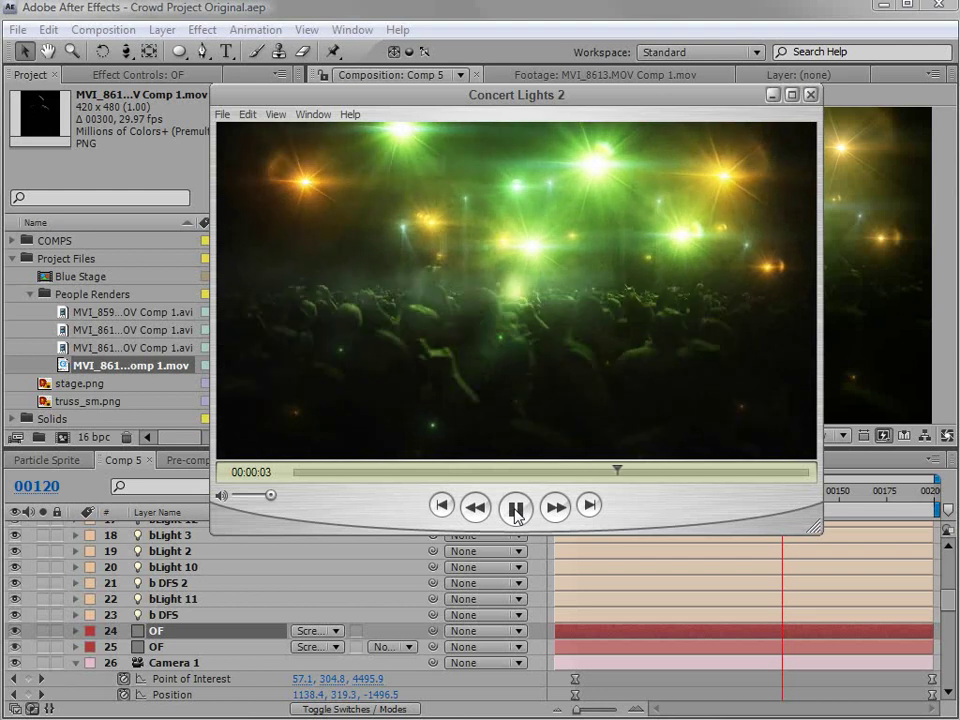
{"action": "left_click", "coordinate": [516, 510]}
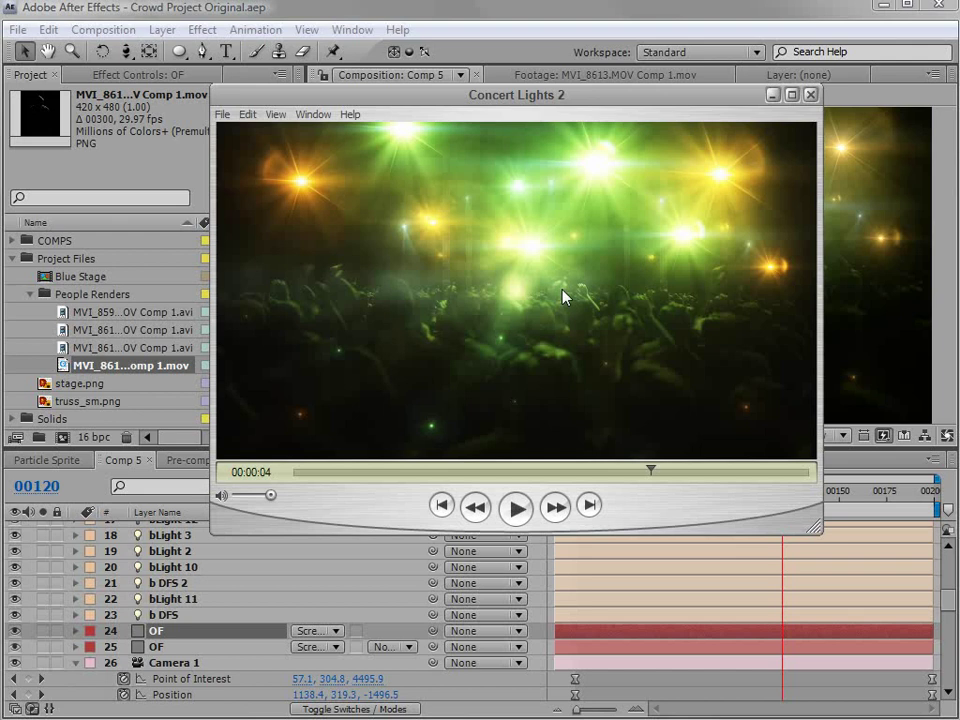
{"action": "left_click", "coordinate": [323, 6]}
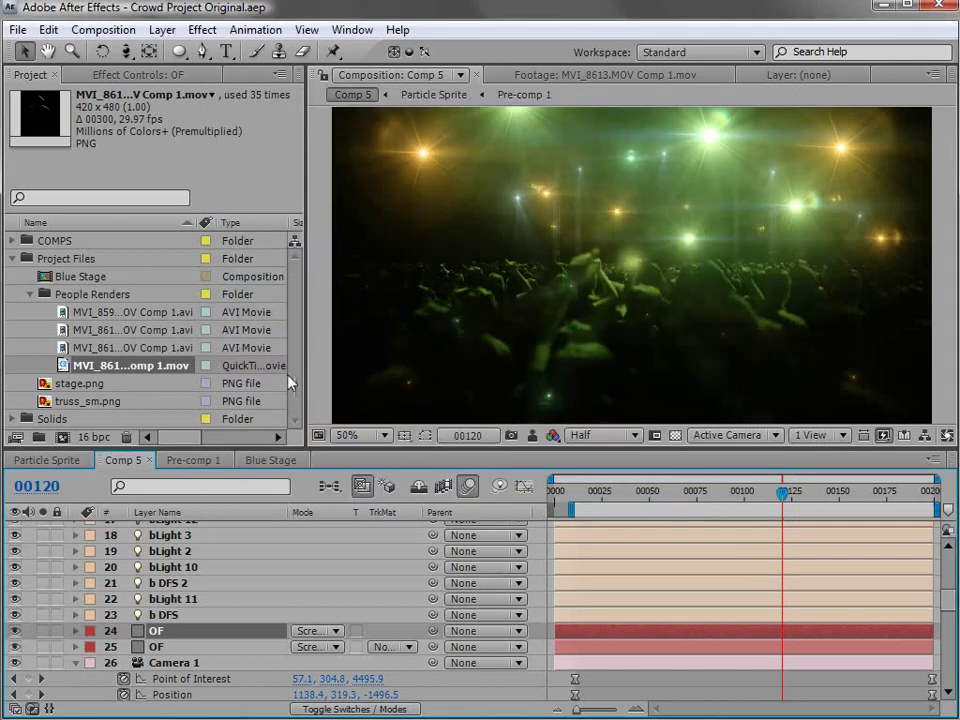
{"action": "left_click", "coordinate": [262, 460]}
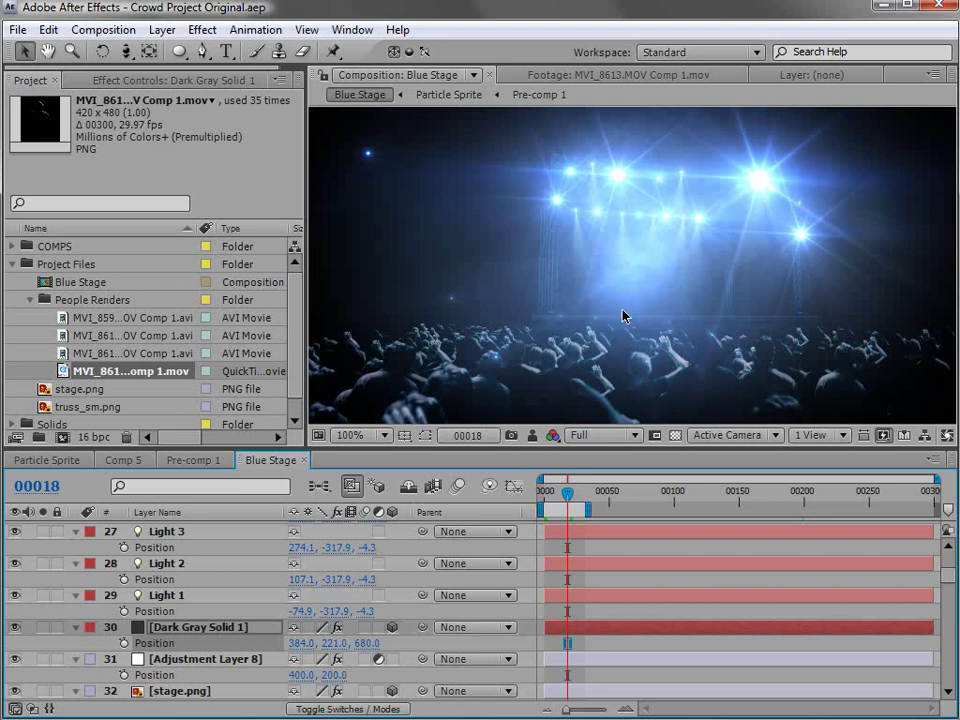
Step: Create a new 800 x 400 px composition with square pixels at 24 fps, 300 frames long
{"action": "left_click", "coordinate": [100, 29]}
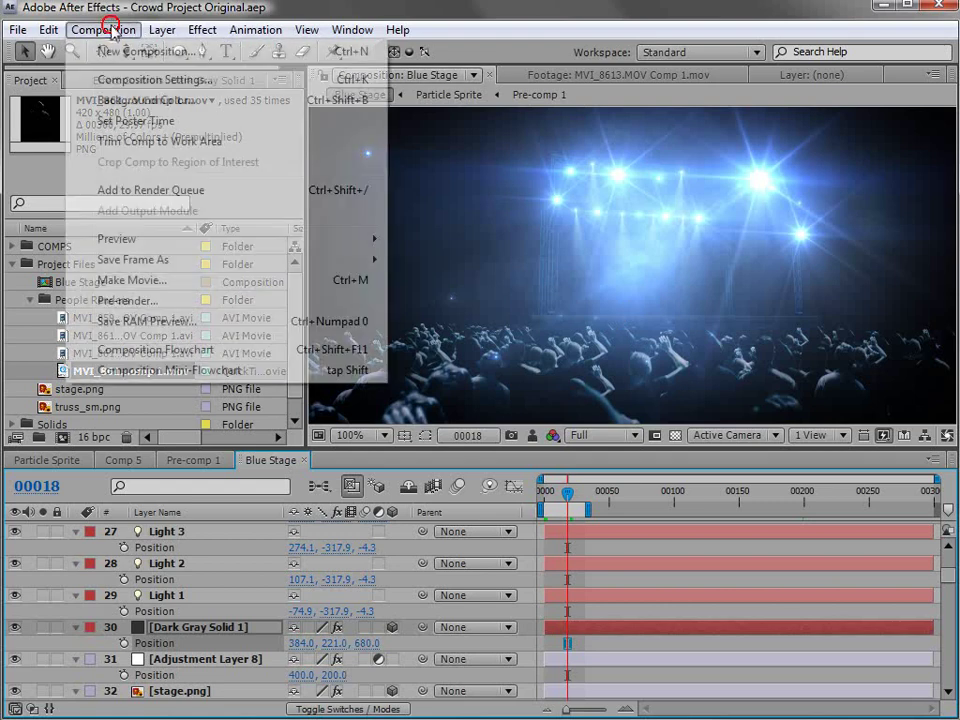
{"action": "left_click", "coordinate": [117, 53]}
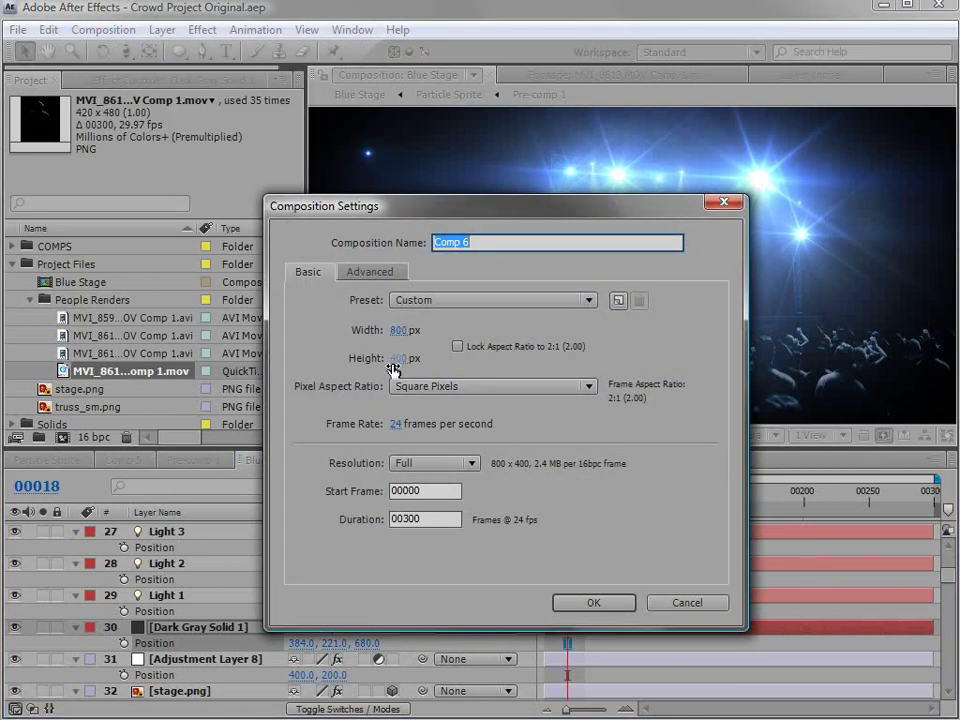
{"action": "left_click", "coordinate": [594, 603]}
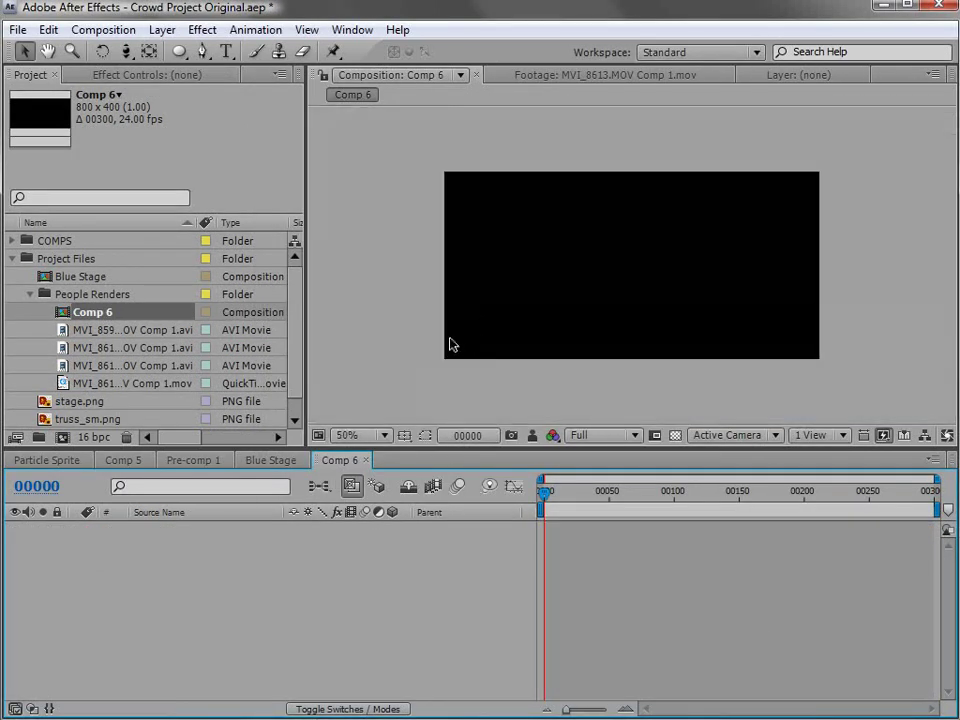
Step: Place the four clips from the People Renders folder side by side in Comp 6
{"action": "scroll", "coordinate": [75, 317], "scroll_direction": "down", "scroll_amount": 1}
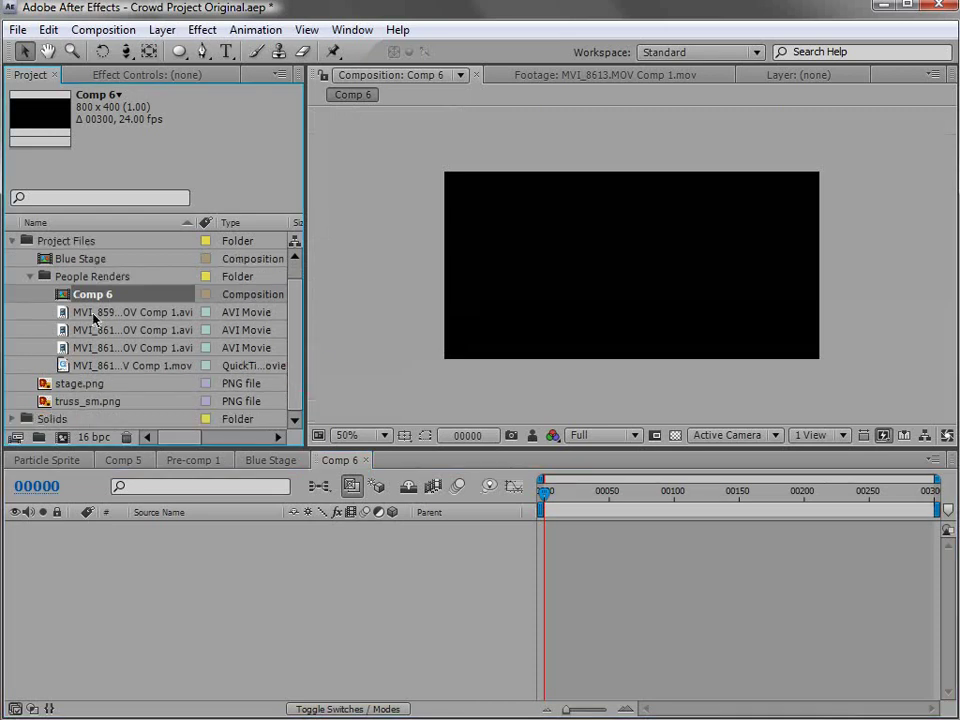
{"action": "left_click", "coordinate": [93, 314]}
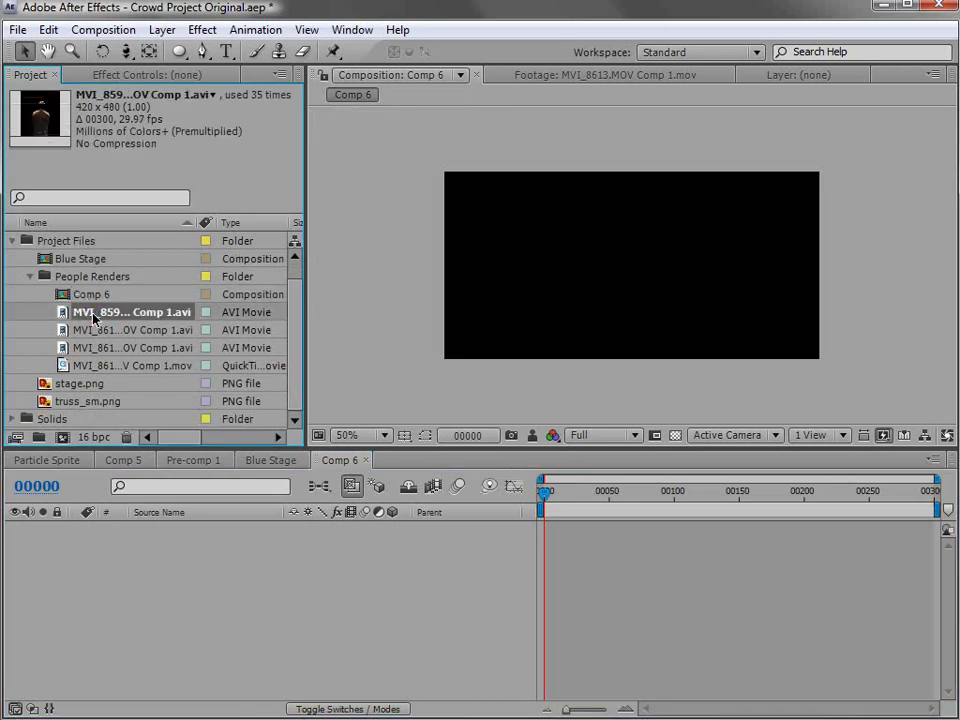
{"action": "left_click_drag", "start_coordinate": [53, 317], "coordinate": [195, 294]}
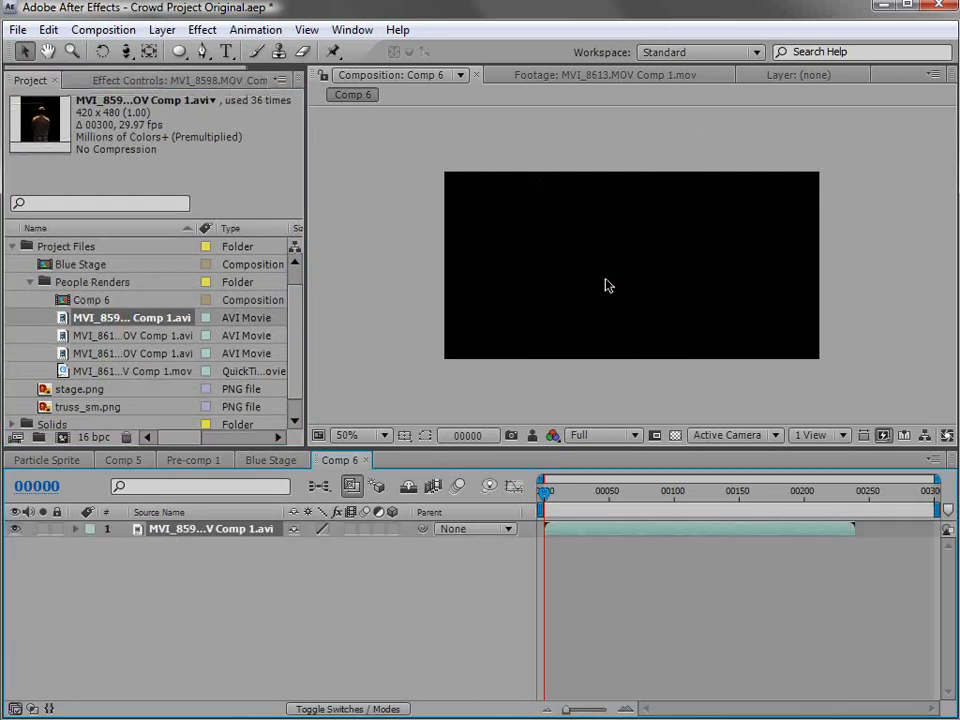
{"action": "left_click_drag", "start_coordinate": [110, 340], "coordinate": [545, 290]}
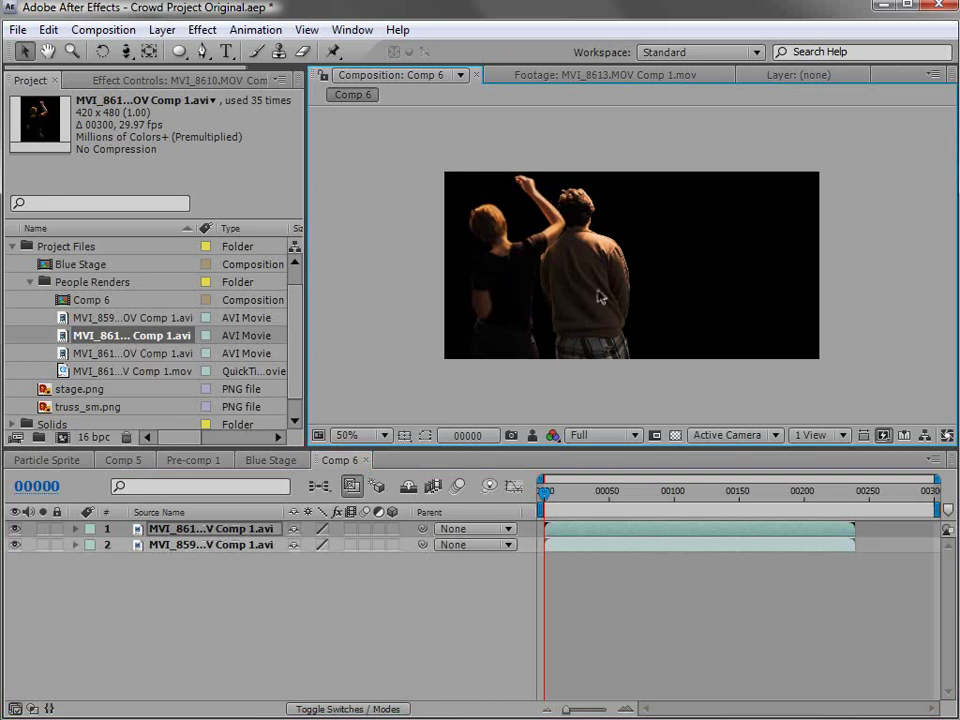
{"action": "left_click_drag", "start_coordinate": [120, 353], "coordinate": [639, 291]}
{"action": "left_click_drag", "start_coordinate": [127, 371], "coordinate": [738, 292]}
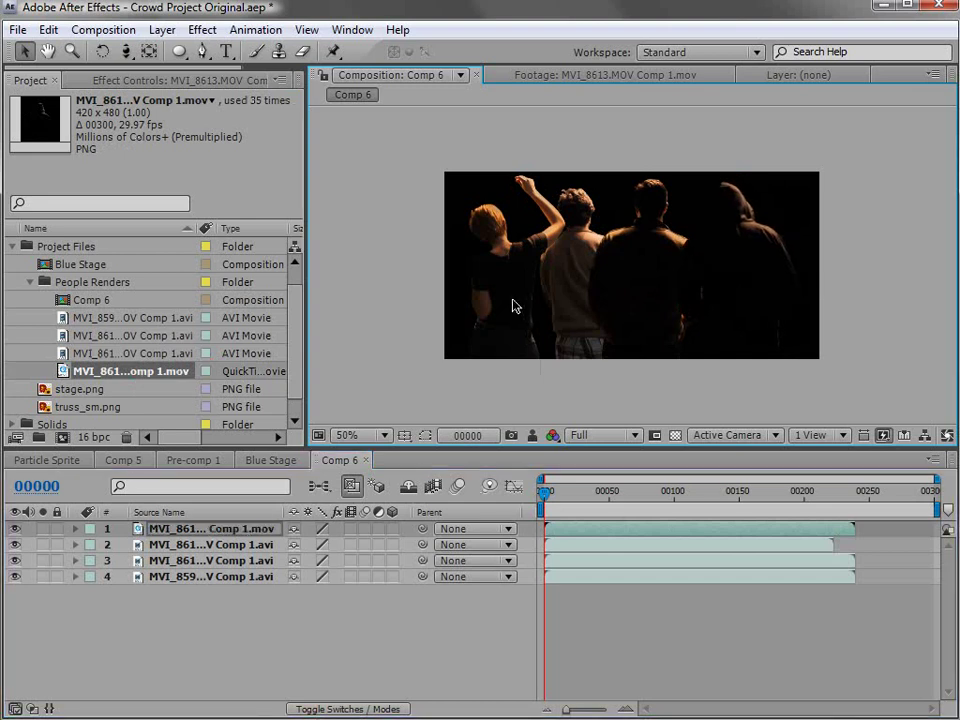
Step: Move the MVI_8610 clip of the person with the raised arm below the MVI_8598 layer, to the bottom of the stack
{"action": "left_click", "coordinate": [205, 576]}
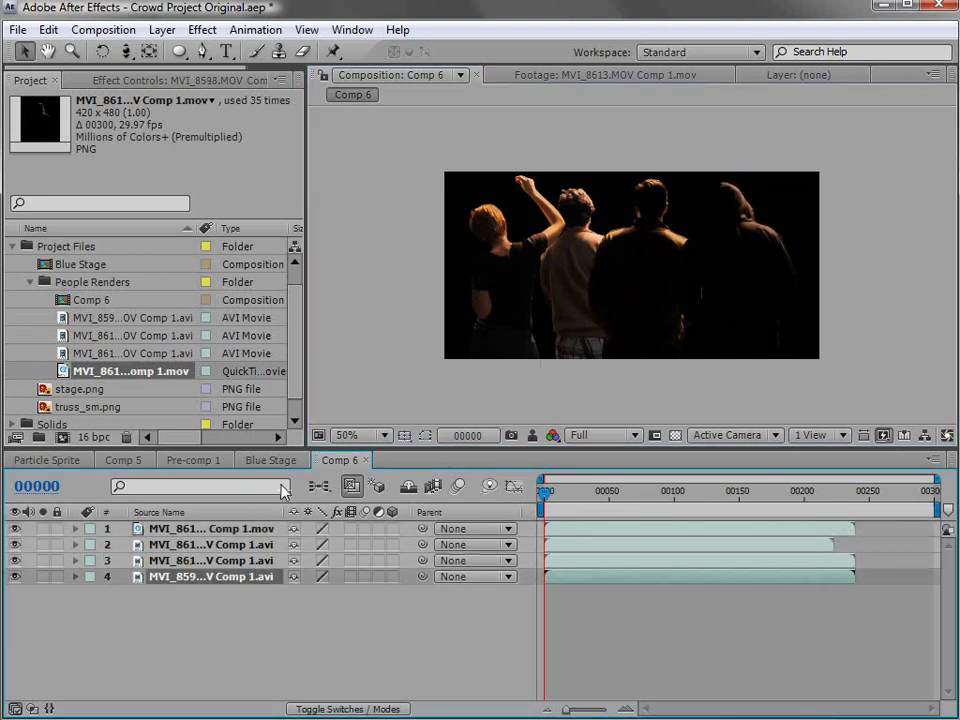
{"action": "left_click", "coordinate": [212, 560]}
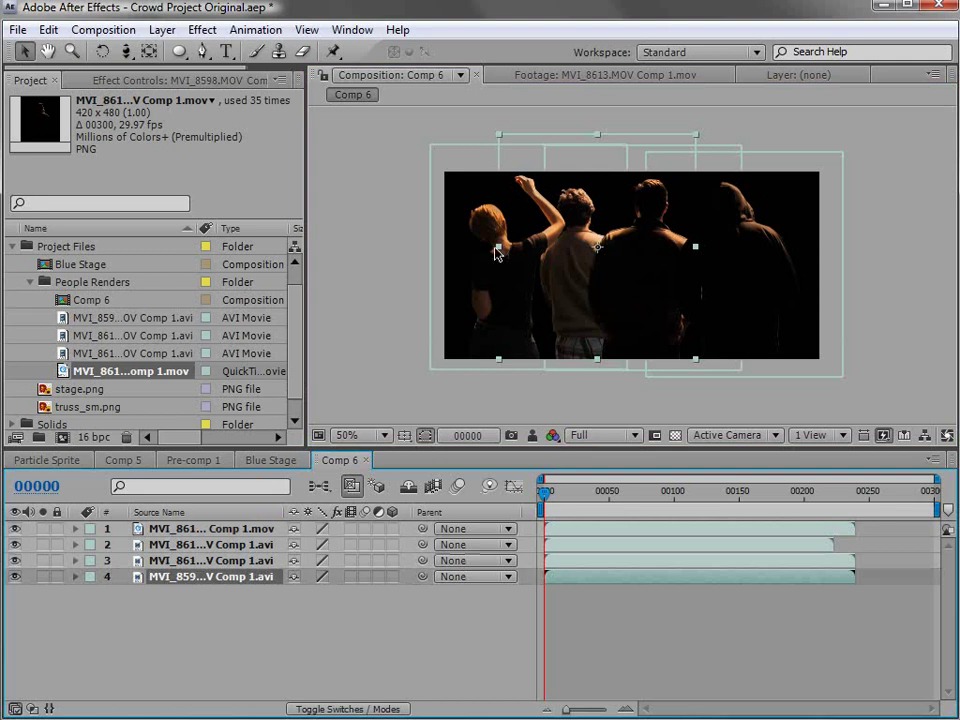
{"action": "left_click_drag", "start_coordinate": [218, 566], "coordinate": [216, 586]}
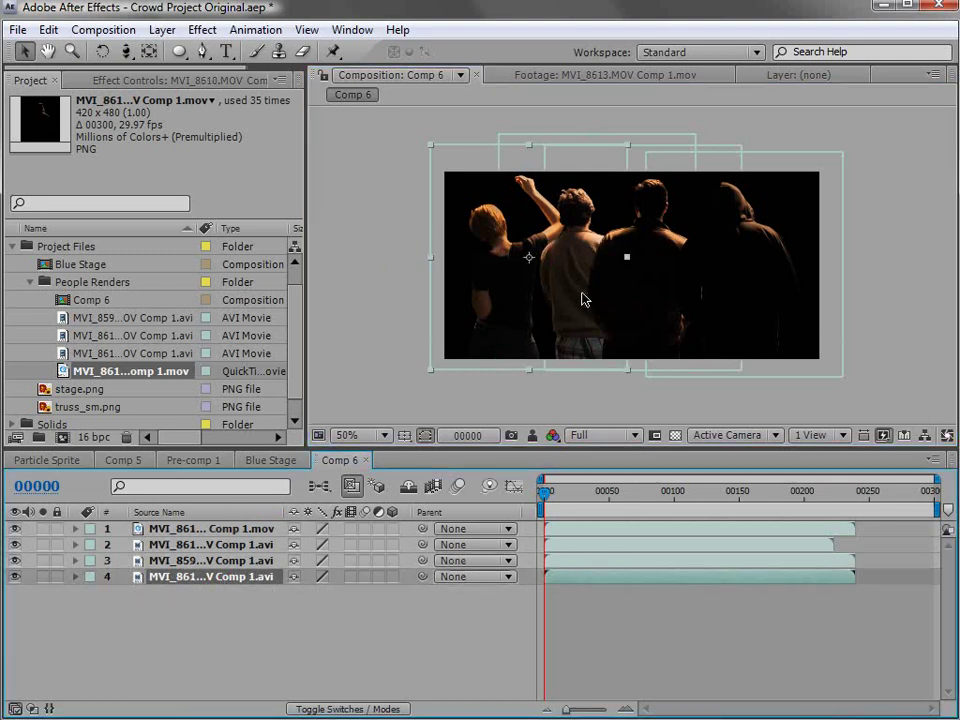
Step: Shift the hooded person and the man beside him to space out the row, checking the motion up to frame 93
{"action": "left_click_drag", "start_coordinate": [752, 298], "coordinate": [776, 300]}
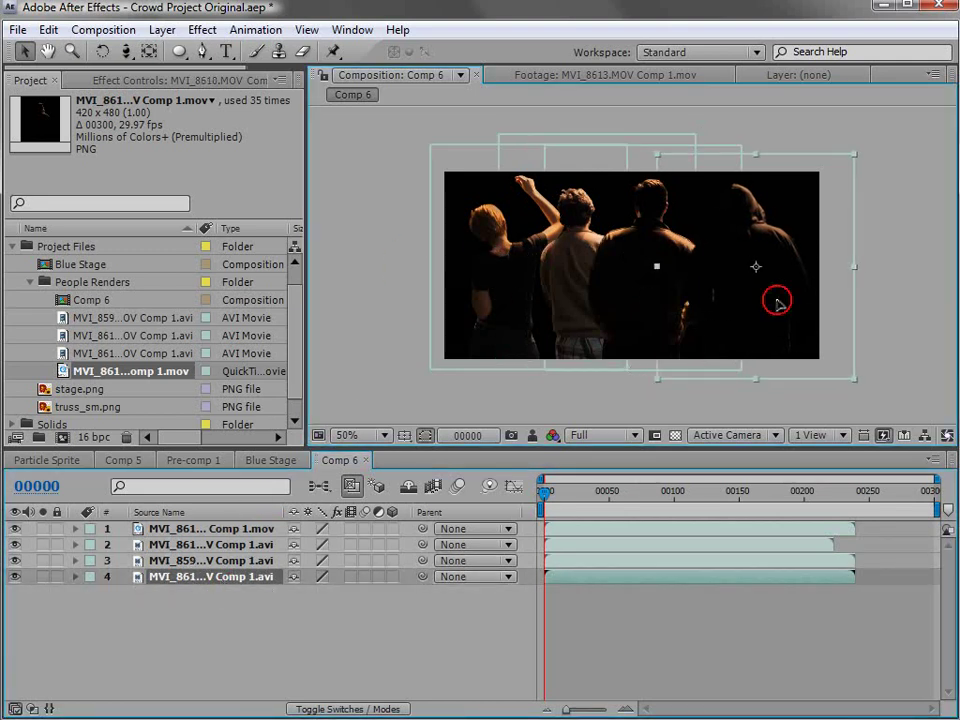
{"action": "left_click", "coordinate": [658, 204]}
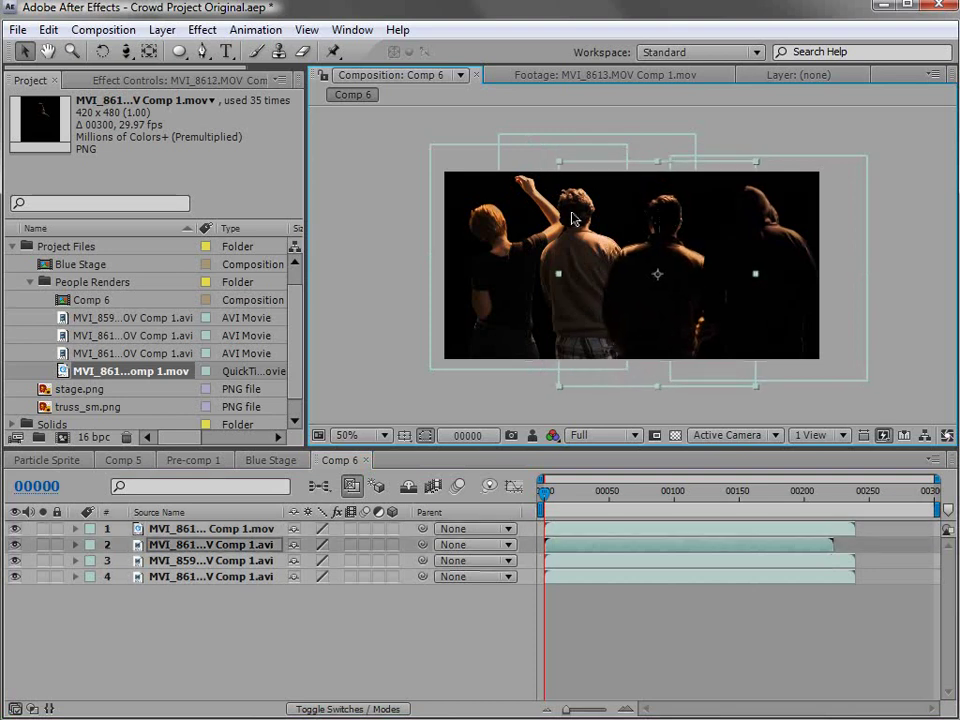
{"action": "left_click_drag", "start_coordinate": [568, 505], "coordinate": [666, 492]}
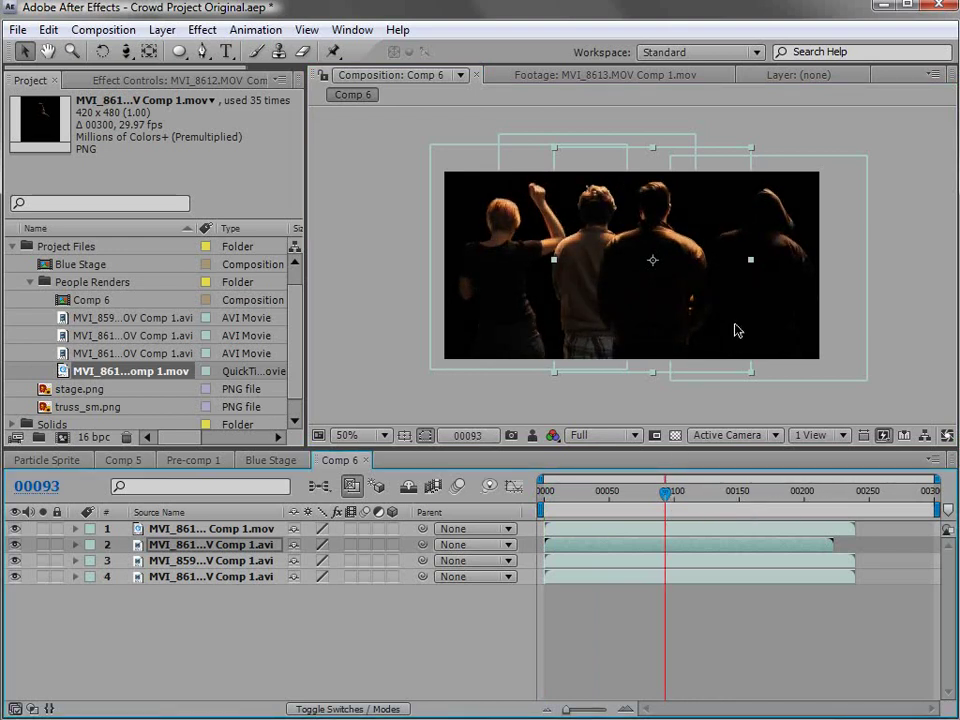
Step: Scale down all four people clips together and bring the outer people closer to the middle of the frame
{"action": "left_click", "coordinate": [602, 577]}
{"action": "key", "text": "ctrl+a"}
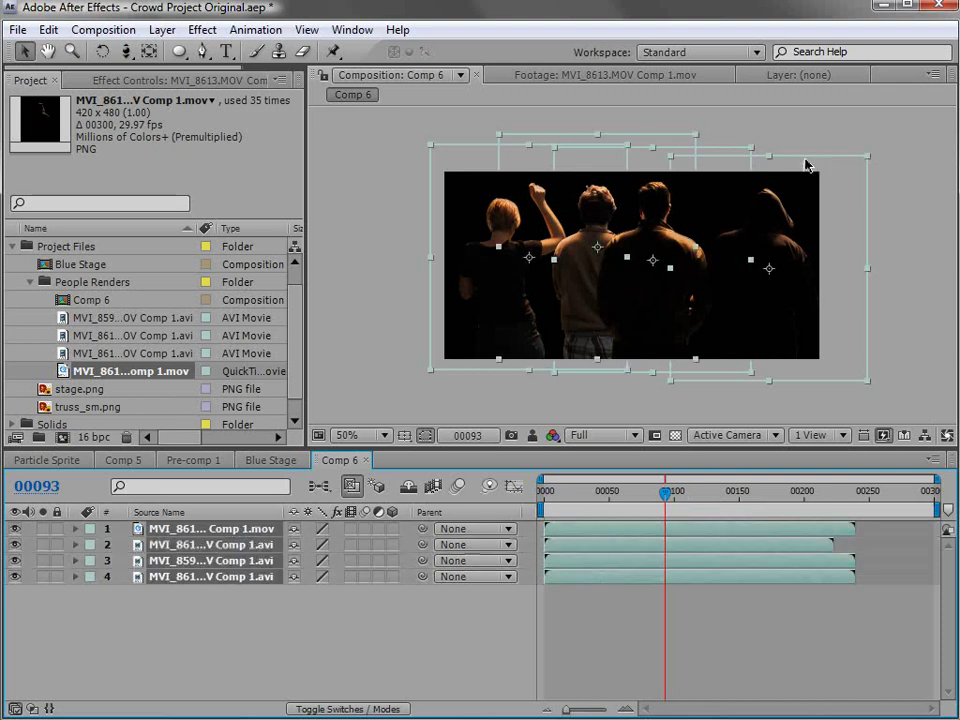
{"action": "left_click_drag", "start_coordinate": [806, 163], "coordinate": [727, 173]}
{"action": "left_click", "coordinate": [838, 264]}
{"action": "left_click_drag", "start_coordinate": [790, 292], "coordinate": [741, 294]}
{"action": "left_click", "coordinate": [533, 284]}
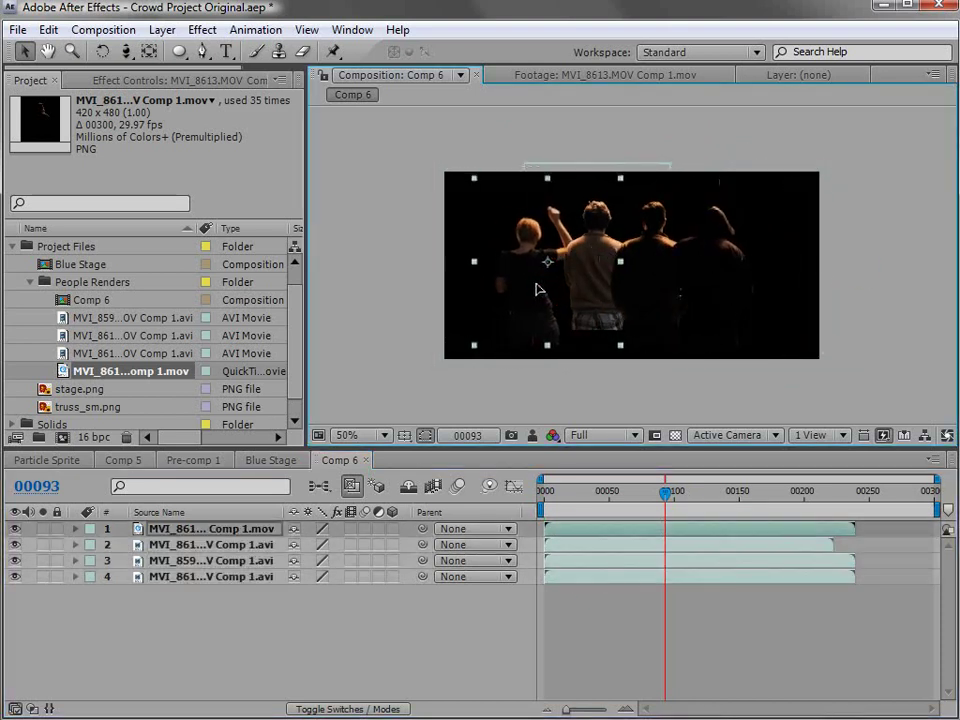
Step: Send the hooded person's MVI_8613 layer to the bottom of the stack and check the clips around frame 100
{"action": "left_click", "coordinate": [722, 302]}
{"action": "left_click_drag", "start_coordinate": [230, 528], "coordinate": [257, 584]}
{"action": "left_click_drag", "start_coordinate": [625, 496], "coordinate": [675, 496]}
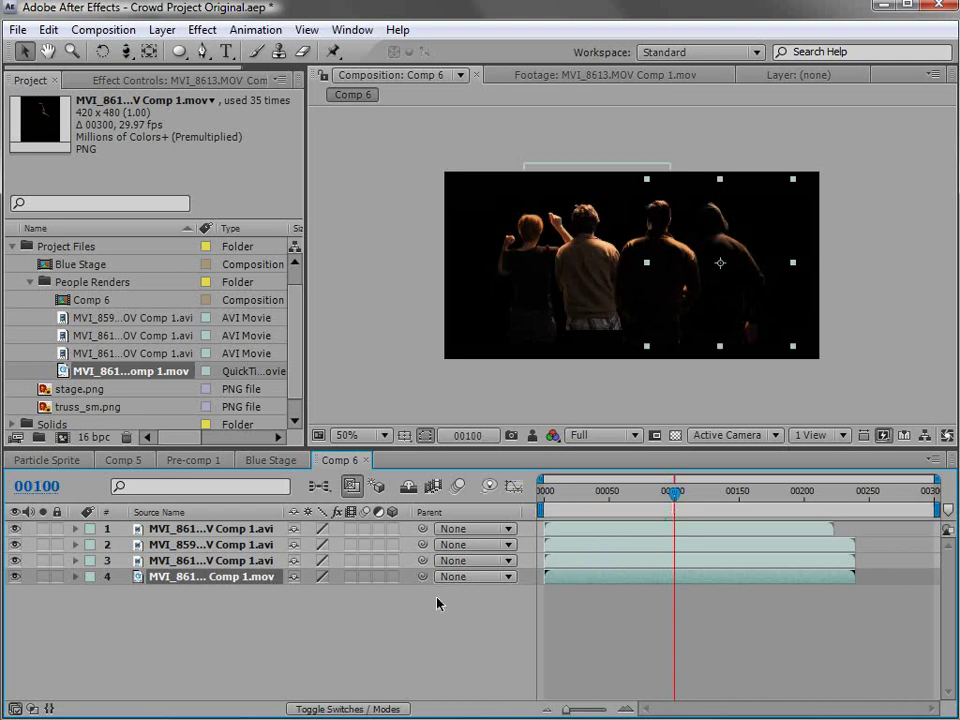
Step: Go to frame 217 and pre-compose all four people layers as "Crowd", moving all attributes into the new composition
{"action": "left_click", "coordinate": [826, 495]}
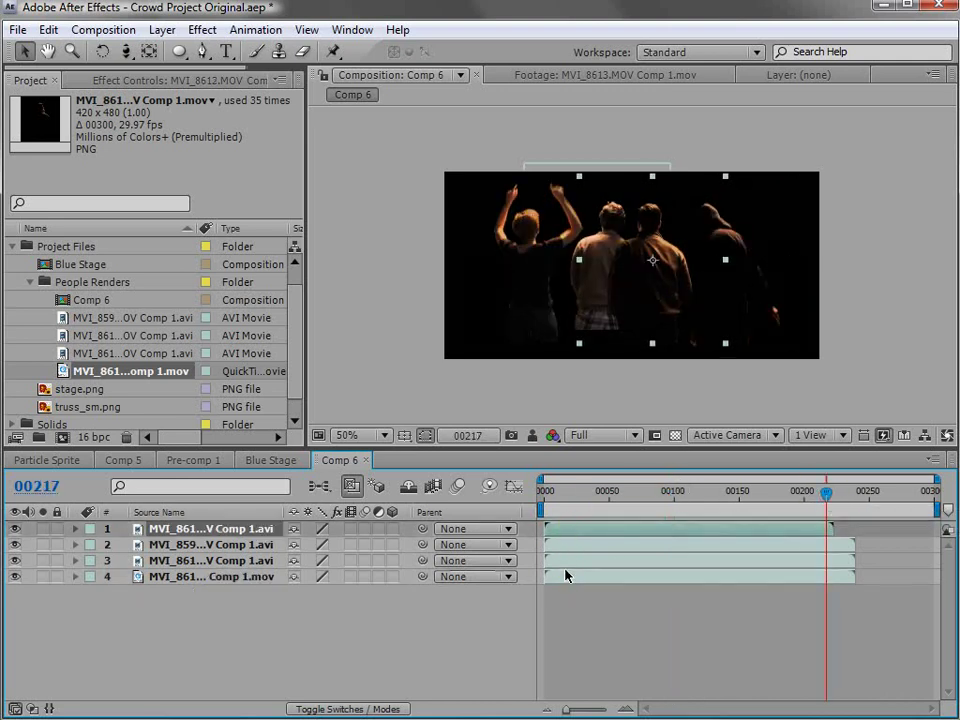
{"action": "key", "text": "ctrl+a"}
{"action": "left_click", "coordinate": [161, 29]}
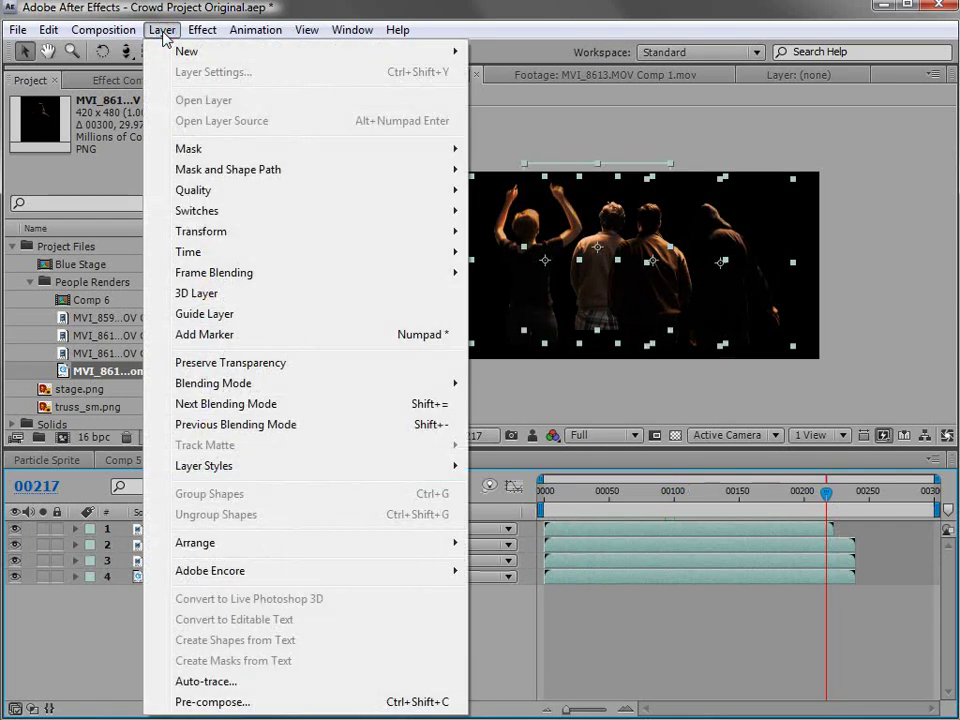
{"action": "left_click", "coordinate": [205, 704]}
{"action": "left_click_drag", "start_coordinate": [448, 303], "coordinate": [282, 306]}
{"action": "type", "text": "Crowd"}
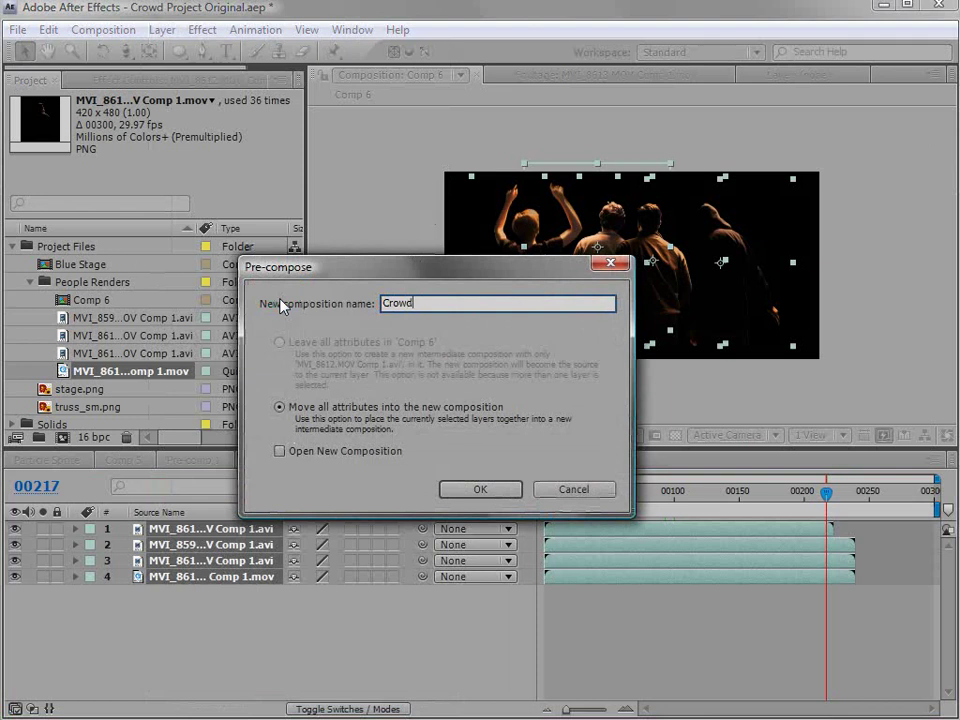
{"action": "left_click", "coordinate": [483, 489]}
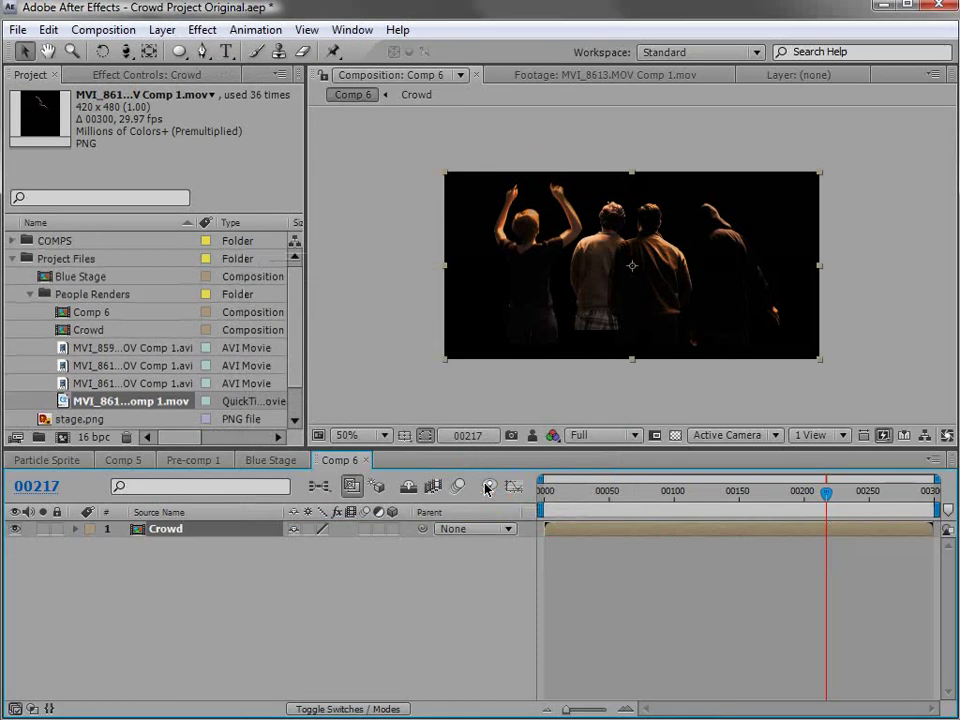
Step: Trim the Crowd composition to a work area ending at frame 217, check it, and return to Comp 6
{"action": "double_click", "coordinate": [555, 532]}
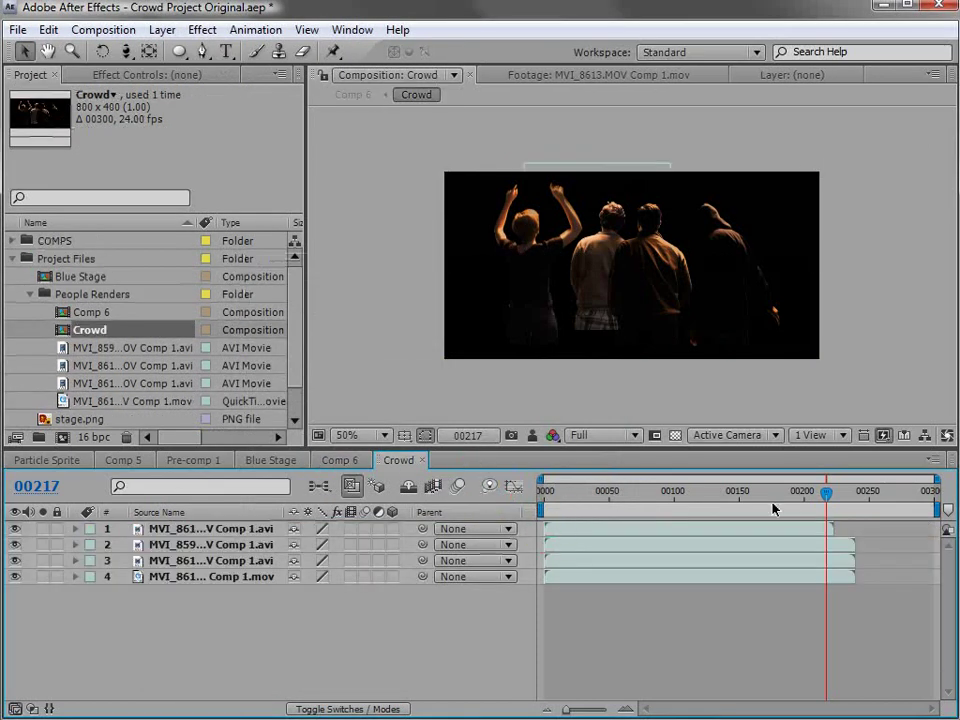
{"action": "key", "text": "n"}
{"action": "right_click", "coordinate": [800, 509]}
{"action": "left_click", "coordinate": [816, 561]}
{"action": "left_click", "coordinate": [928, 494]}
{"action": "left_click_drag", "start_coordinate": [928, 494], "coordinate": [413, 391]}
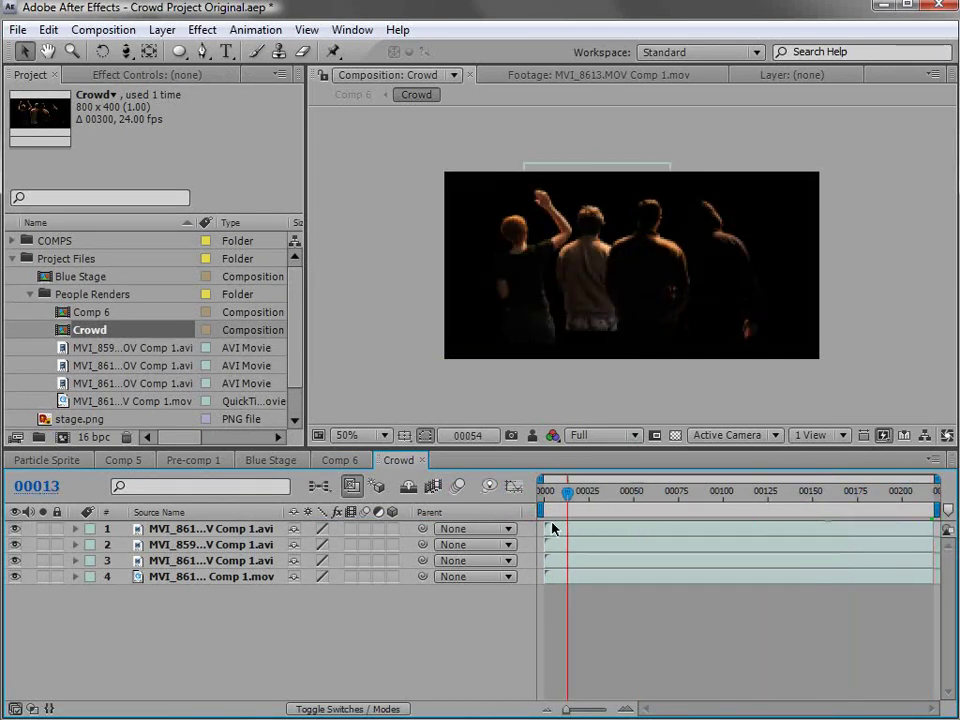
{"action": "left_click", "coordinate": [422, 460]}
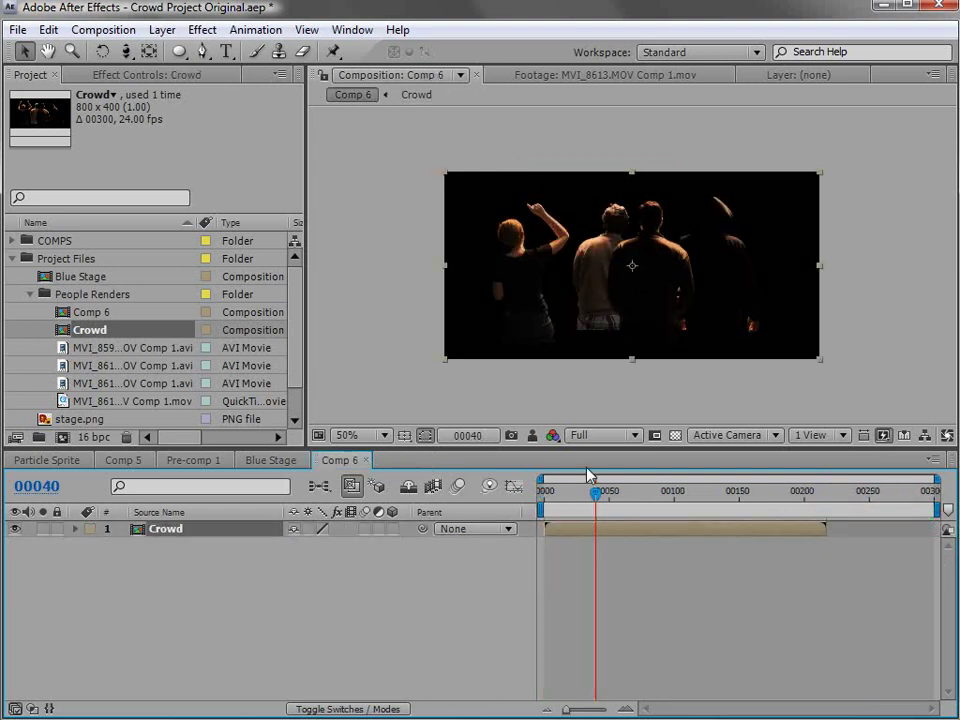
Step: Duplicate the Crowd layer, trim the copies to meet at frame 40, and move the opening piece so it starts at frame 177
{"action": "left_click", "coordinate": [588, 530]}
{"action": "key", "text": "ctrl+d"}
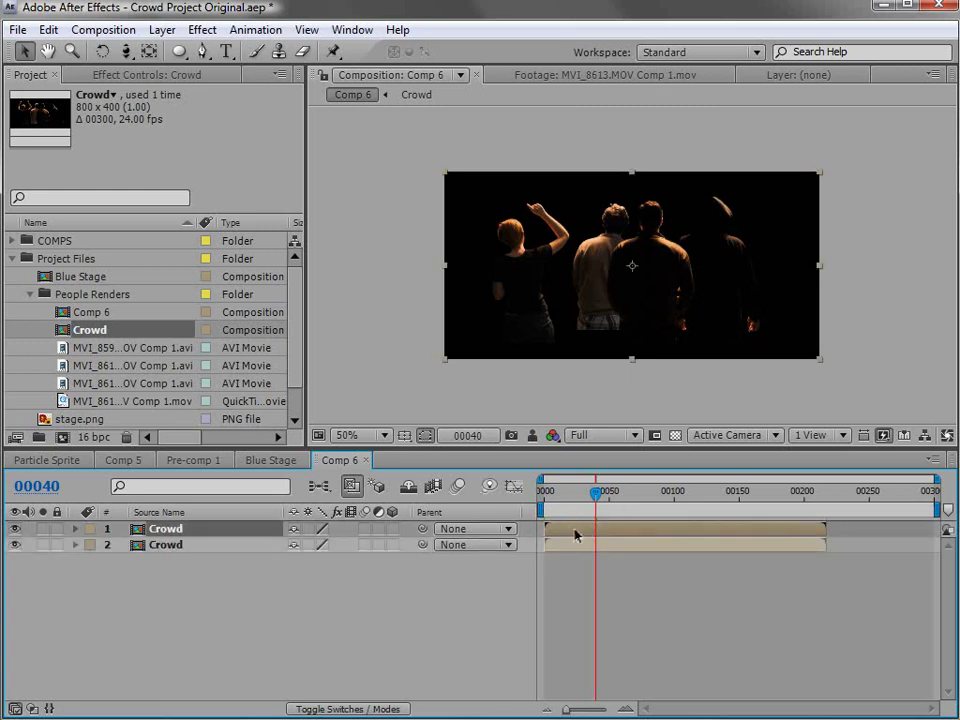
{"action": "left_click", "coordinate": [593, 533]}
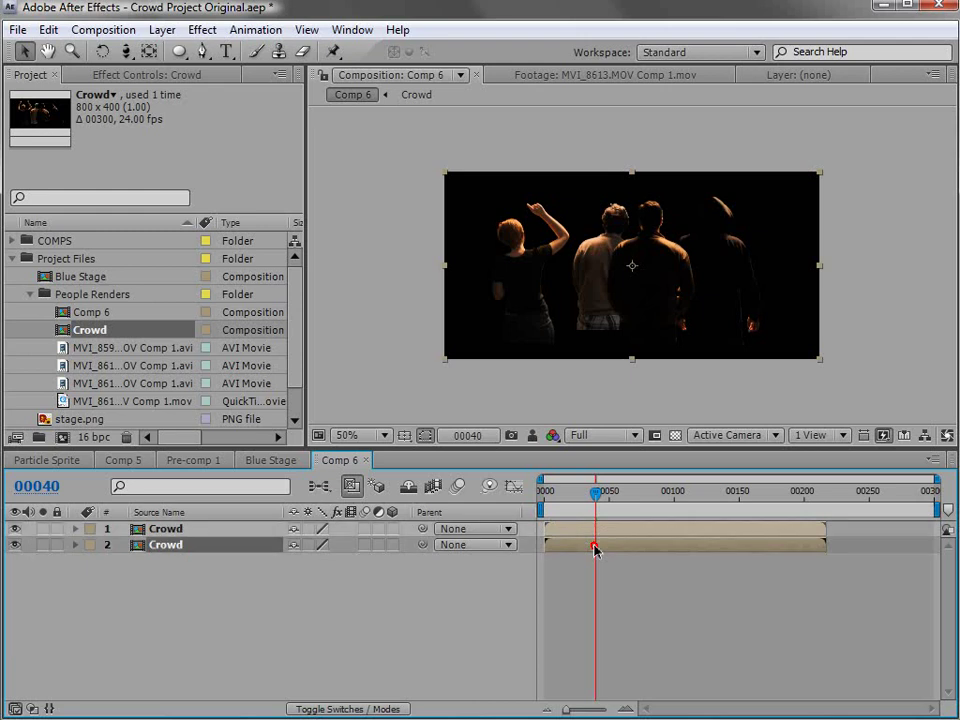
{"action": "left_click", "coordinate": [598, 572]}
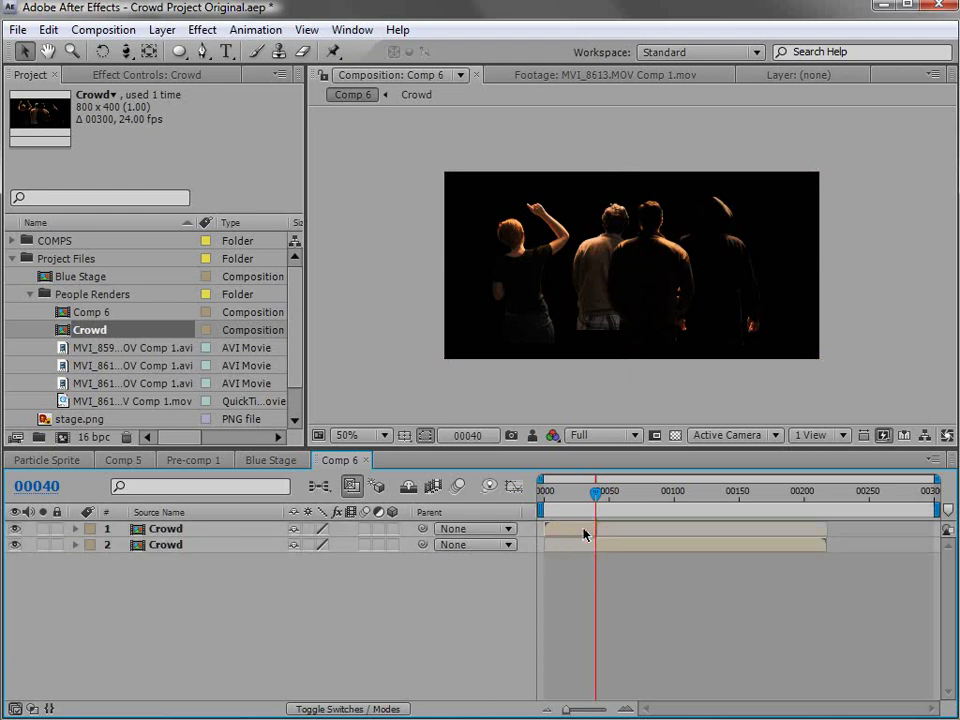
{"action": "left_click_drag", "start_coordinate": [561, 529], "coordinate": [775, 543]}
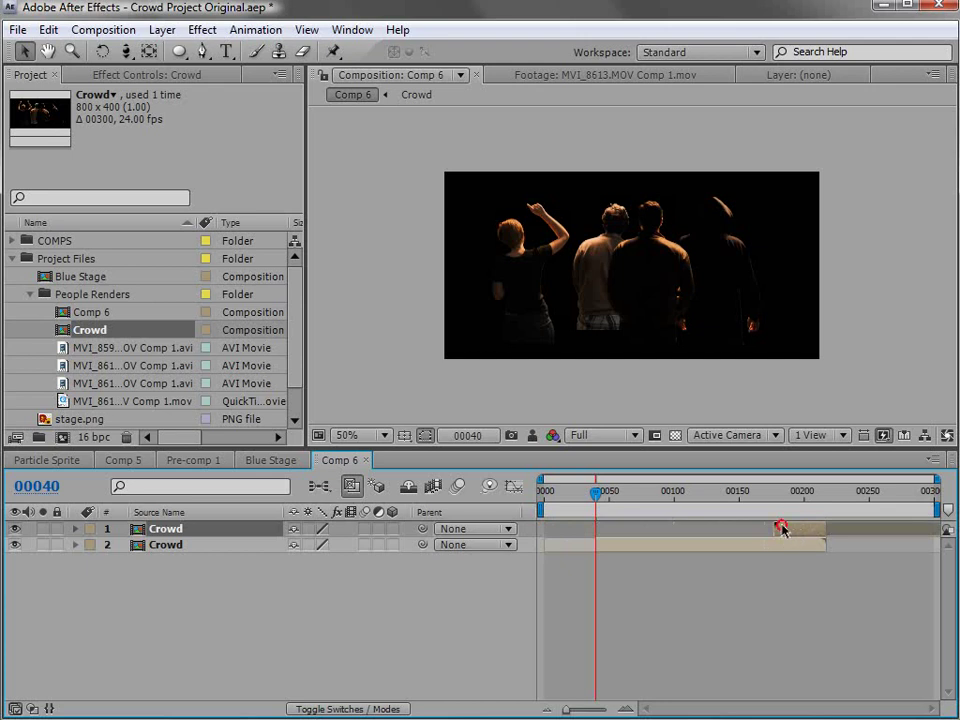
Step: Keyframe the upper Crowd layer's opacity from 0% at frame 177 to 100% at the lower layer's end
{"action": "key", "text": "t"}
{"action": "left_click", "coordinate": [123, 544]}
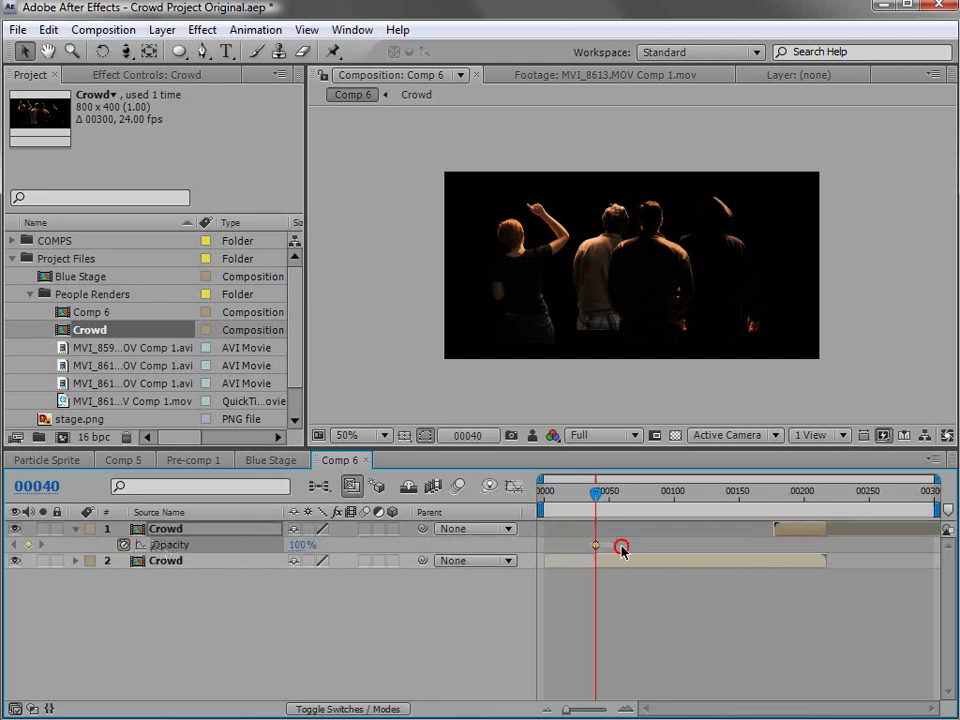
{"action": "left_click_drag", "start_coordinate": [596, 545], "coordinate": [773, 545]}
{"action": "left_click", "coordinate": [795, 546]}
{"action": "left_click_drag", "start_coordinate": [795, 546], "coordinate": [825, 546]}
{"action": "left_click_drag", "start_coordinate": [782, 497], "coordinate": [778, 506]}
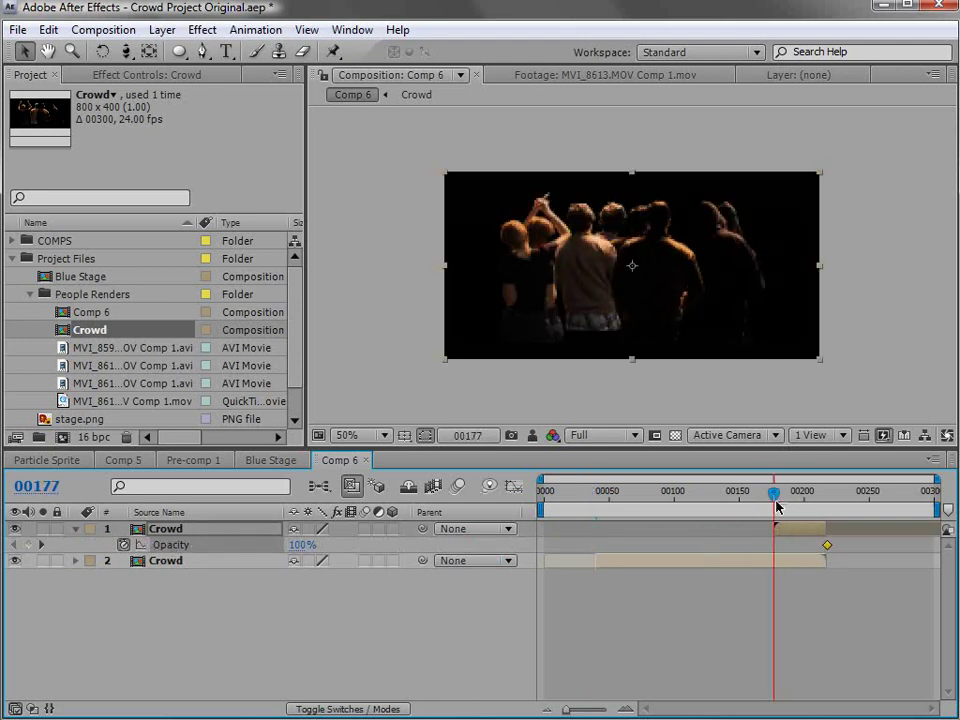
{"action": "left_click", "coordinate": [303, 545]}
{"action": "type", "text": "0"}
{"action": "key", "text": "Return"}
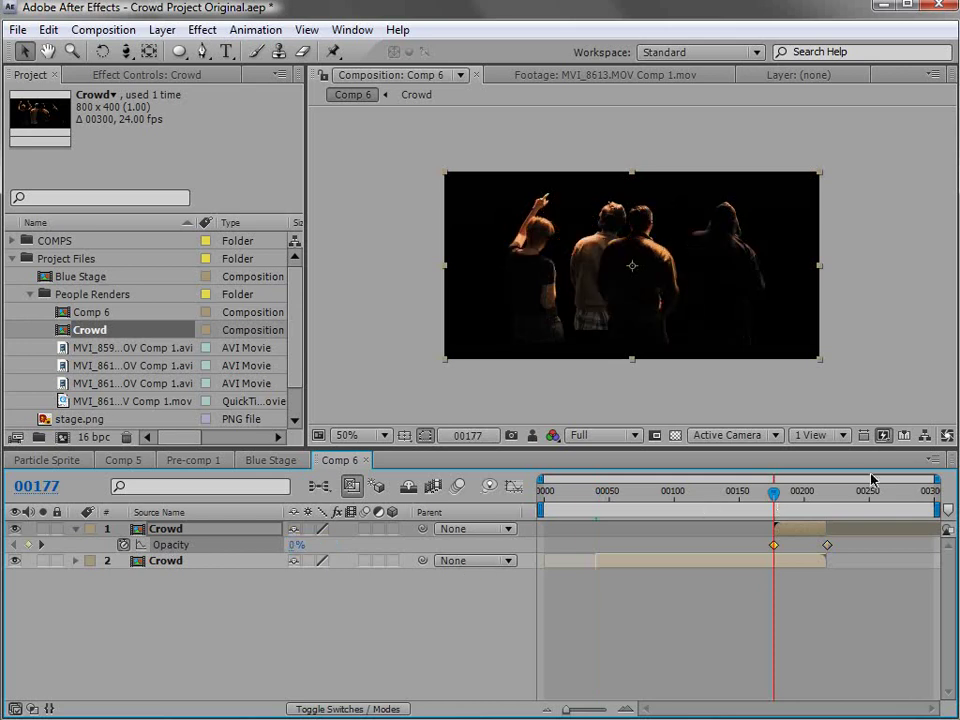
Step: Keyframe the lower Crowd layer's opacity from 100% at frame 177 to 0% at its end, matching the upper layer's keyframes
{"action": "left_click_drag", "start_coordinate": [772, 510], "coordinate": [820, 500]}
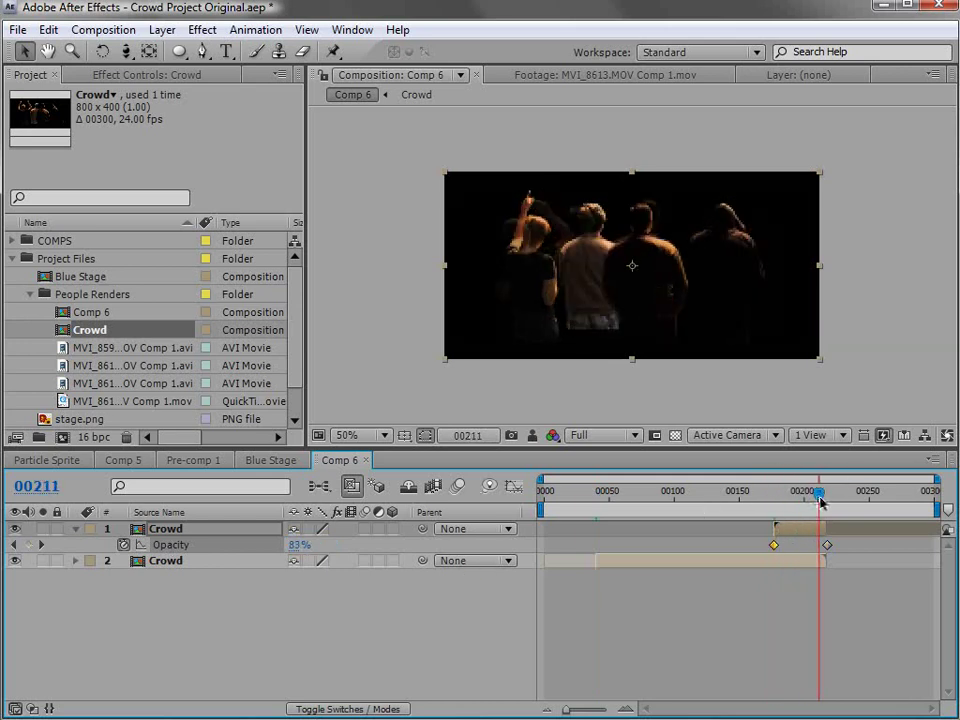
{"action": "left_click", "coordinate": [779, 563]}
{"action": "key", "text": "t"}
{"action": "left_click", "coordinate": [780, 499]}
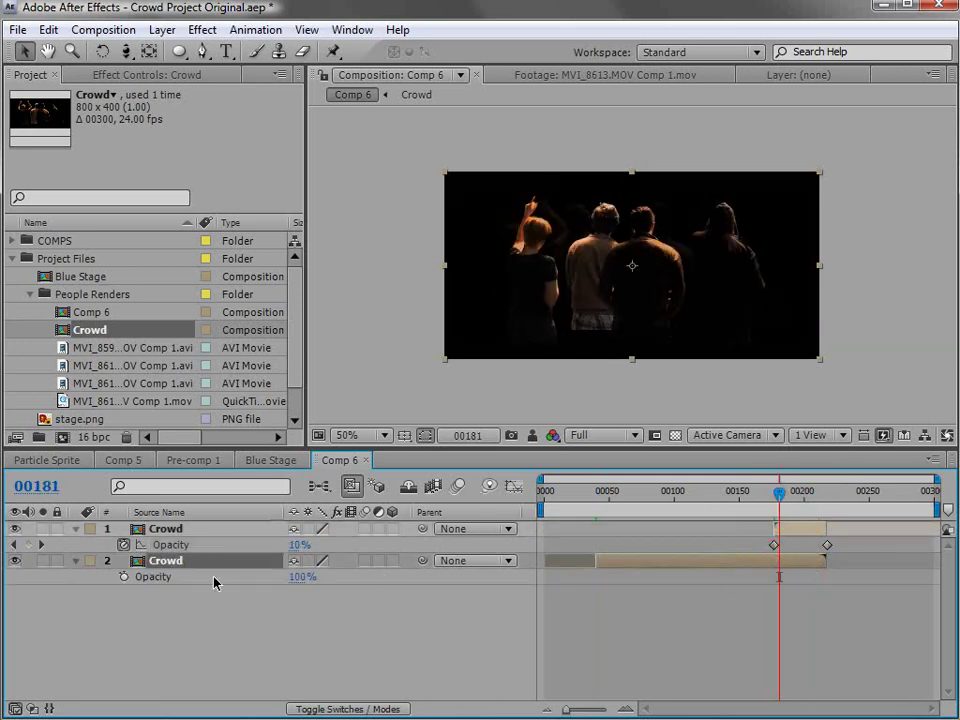
{"action": "left_click", "coordinate": [123, 577]}
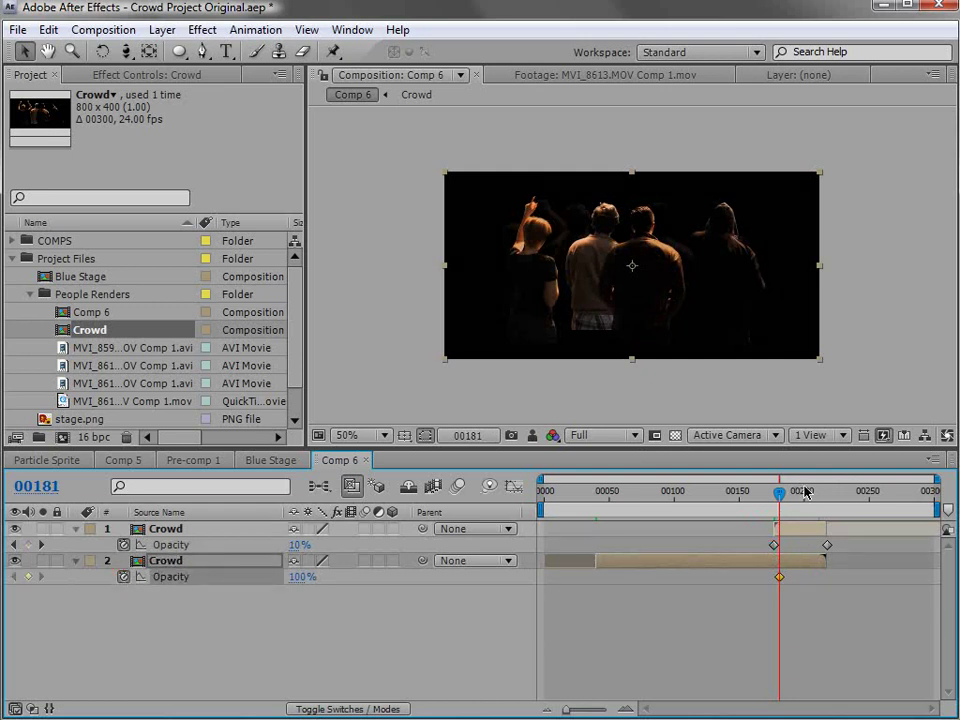
{"action": "left_click", "coordinate": [818, 495]}
{"action": "left_click", "coordinate": [302, 577]}
{"action": "type", "text": "0"}
{"action": "key", "text": "Return"}
{"action": "left_click_drag", "start_coordinate": [819, 577], "coordinate": [773, 577]}
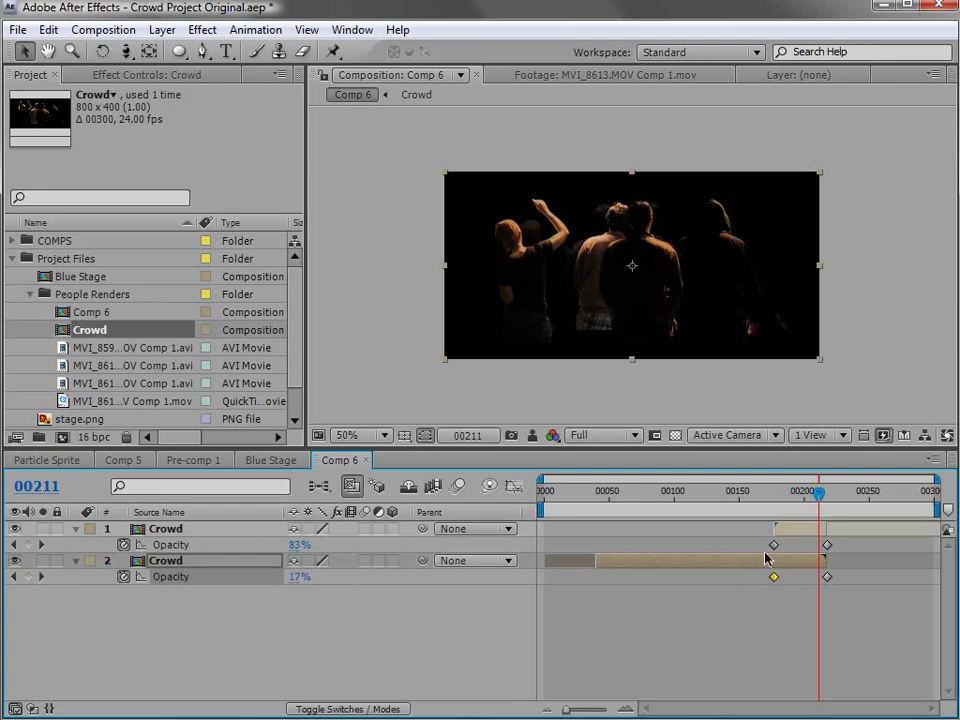
Step: Shift both Crowd layers earlier together so the lower layer's trimmed start sits at frame 0
{"action": "left_click", "coordinate": [792, 532]}
{"action": "left_click", "coordinate": [784, 561], "text": "shift"}
{"action": "left_click_drag", "start_coordinate": [611, 564], "coordinate": [570, 570]}
{"action": "left_click_drag", "start_coordinate": [539, 488], "coordinate": [538, 492]}
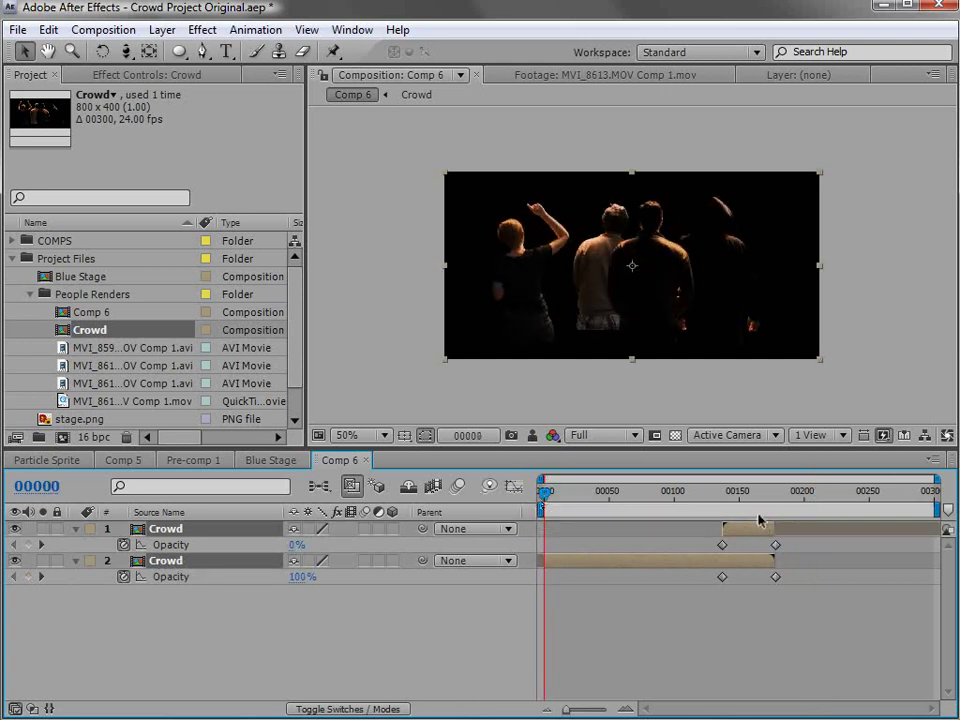
Step: Pre-compose both Crowd layers as "Crowd element", moving all attributes into the new composition
{"action": "left_click", "coordinate": [162, 30]}
{"action": "left_click", "coordinate": [212, 701]}
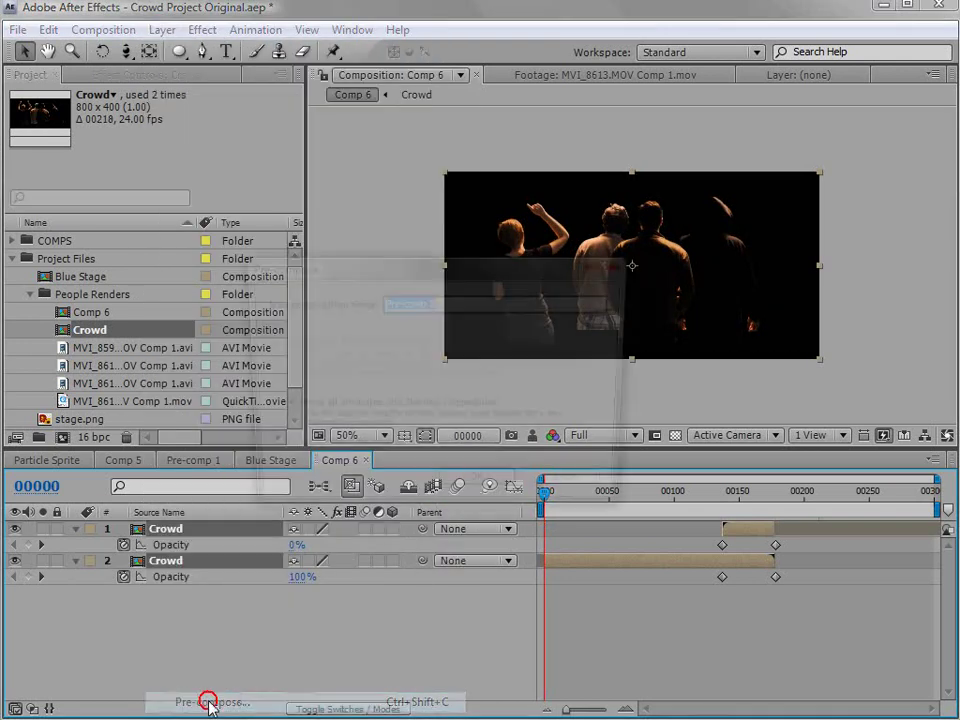
{"action": "type", "text": "Cr"}
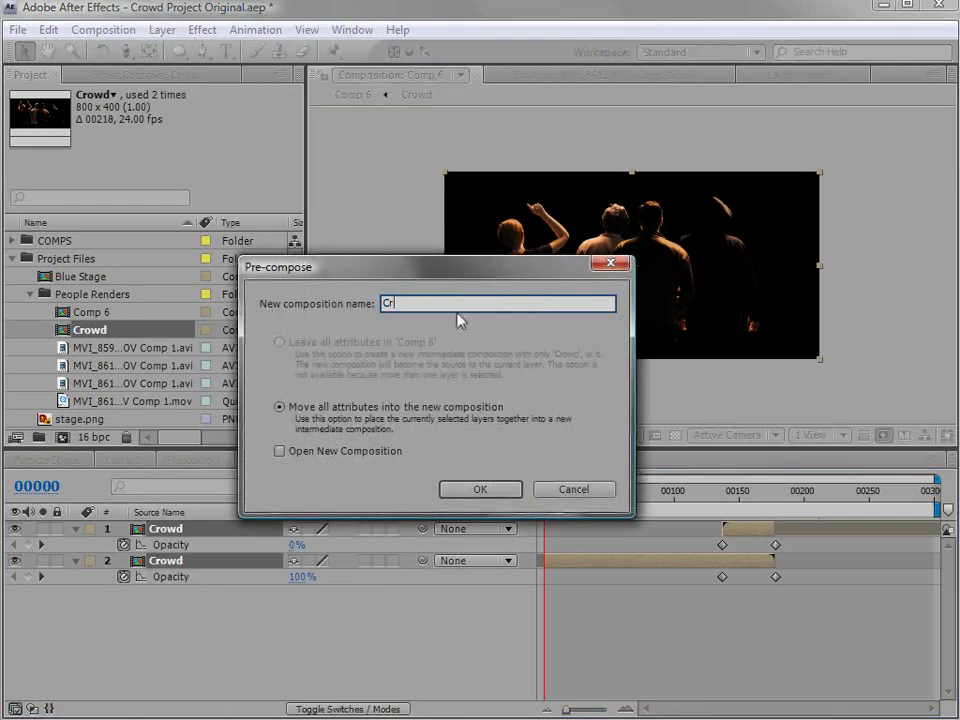
{"action": "type", "text": "owd e"}
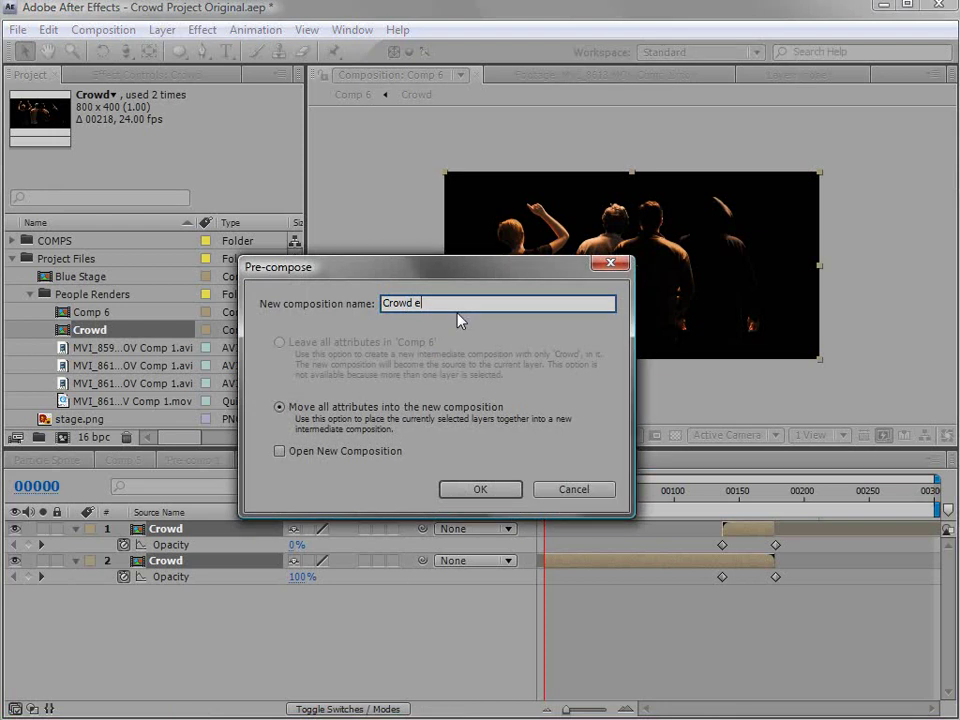
{"action": "type", "text": "lement"}
{"action": "left_click", "coordinate": [480, 489]}
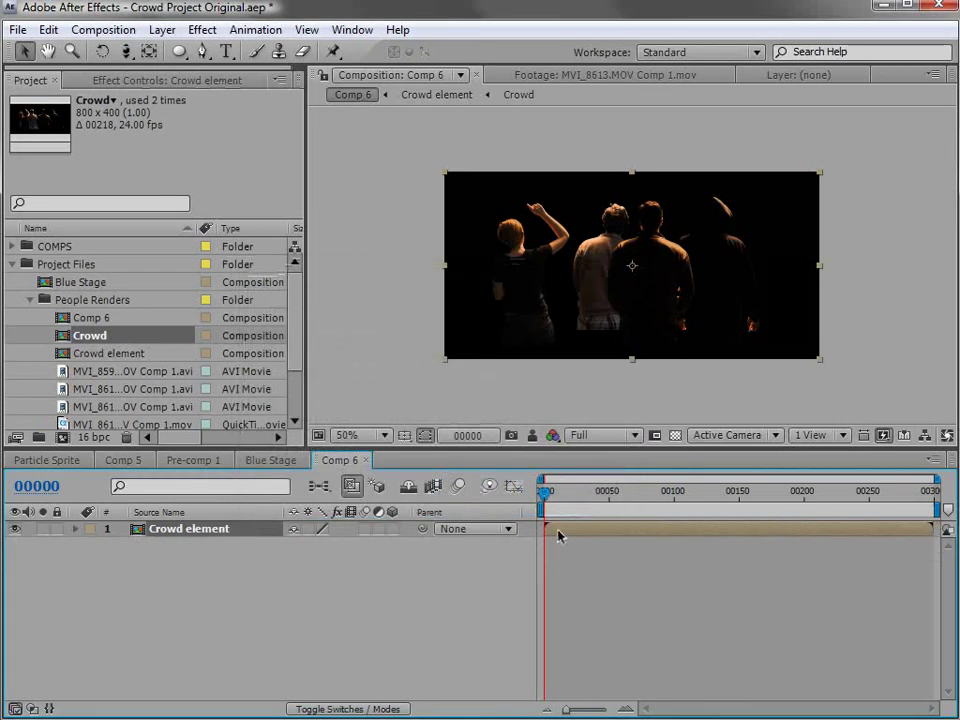
Step: Open the Crowd element composition and trim it to a work area ending at frame 178, where the crossfade finishes
{"action": "double_click", "coordinate": [558, 536]}
{"action": "left_click_drag", "start_coordinate": [805, 509], "coordinate": [777, 498]}
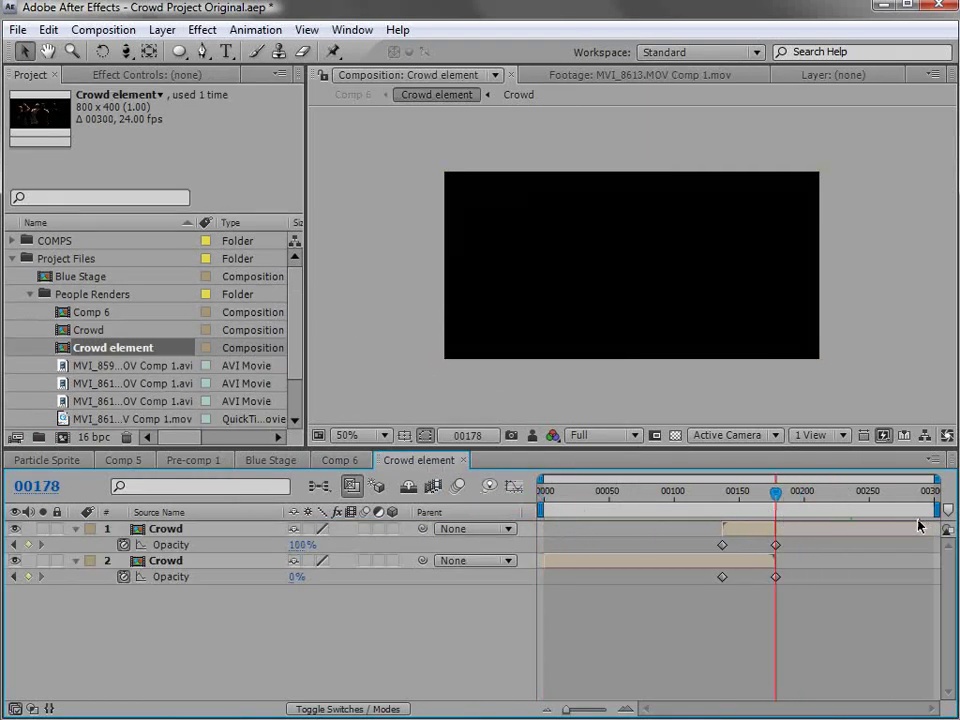
{"action": "left_click_drag", "start_coordinate": [938, 509], "coordinate": [813, 544]}
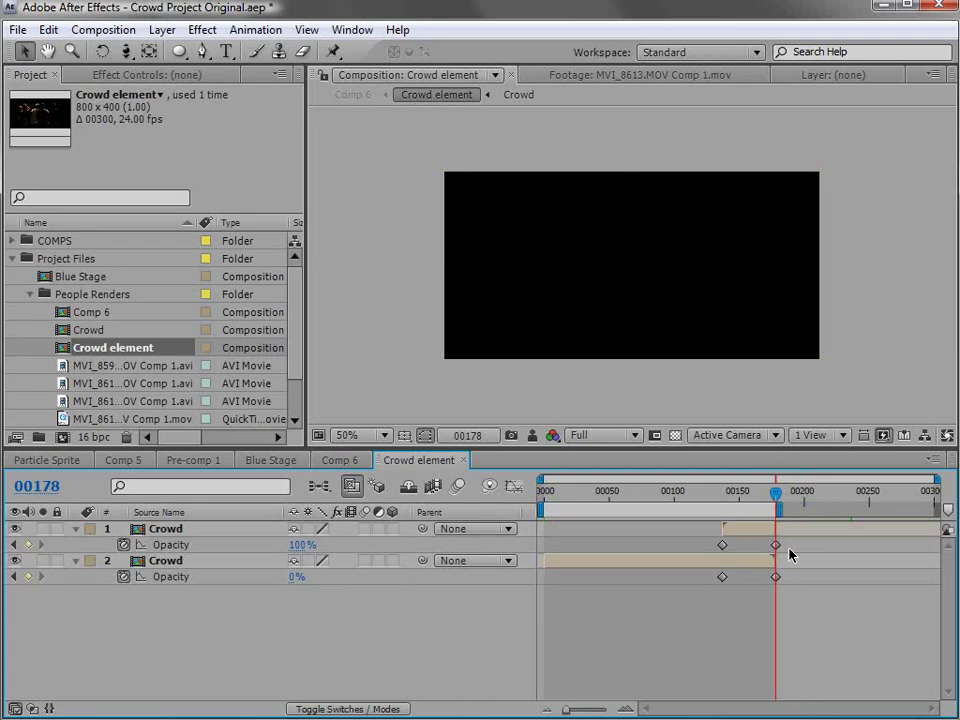
{"action": "right_click", "coordinate": [745, 509]}
{"action": "left_click", "coordinate": [826, 562]}
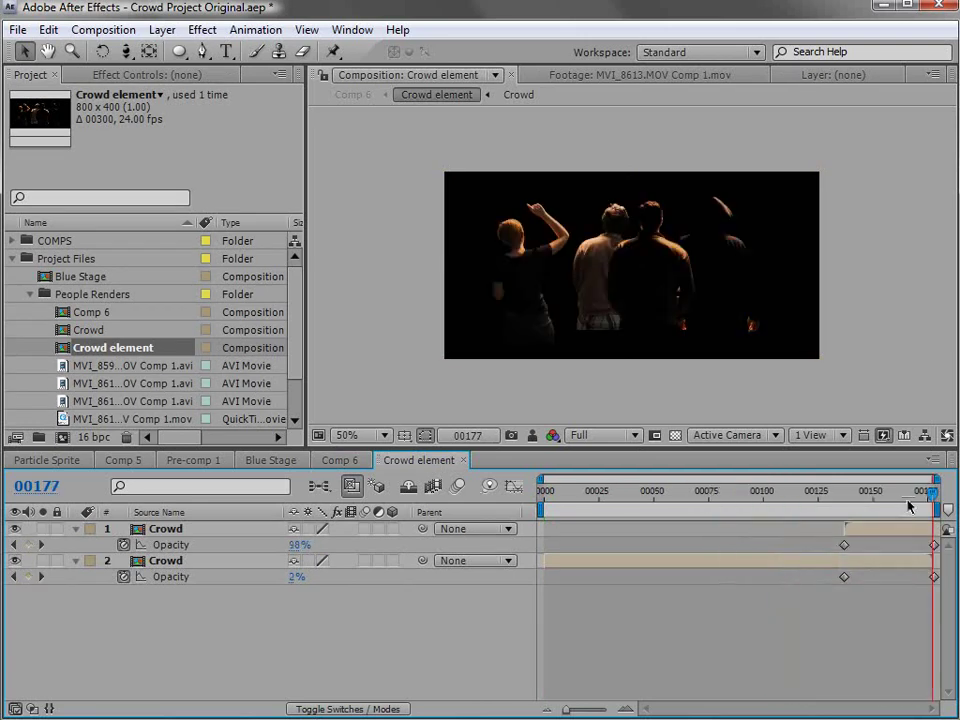
Step: Compare the first and last frames of the Crowd element loop, scrub through it, and close its timeline
{"action": "left_click", "coordinate": [543, 492]}
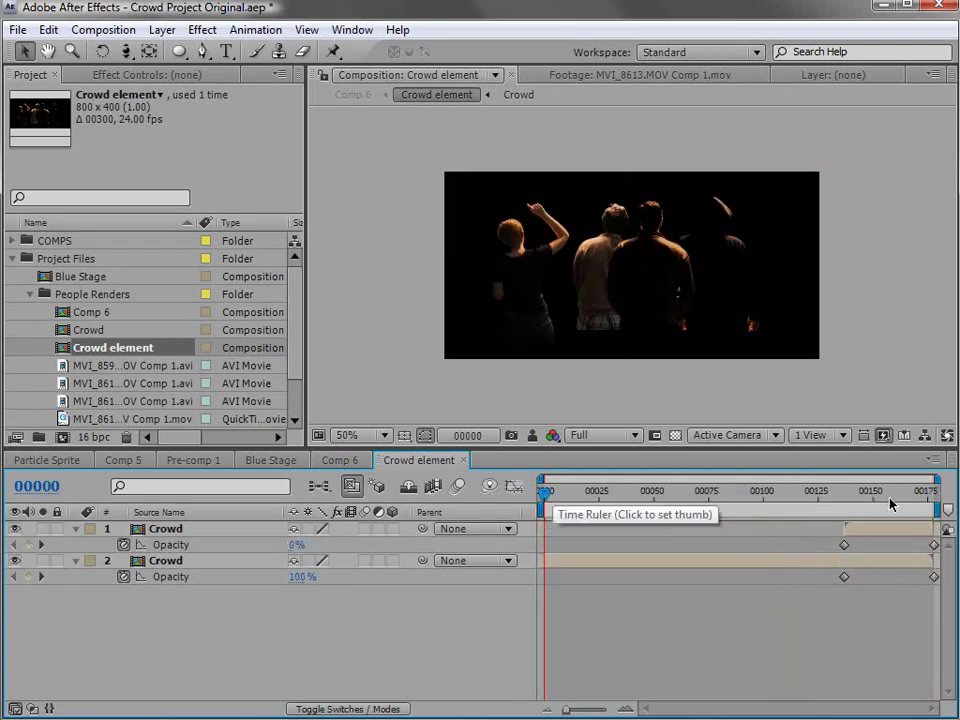
{"action": "left_click", "coordinate": [935, 492]}
{"action": "left_click", "coordinate": [558, 492]}
{"action": "left_click_drag", "start_coordinate": [558, 500], "coordinate": [772, 513]}
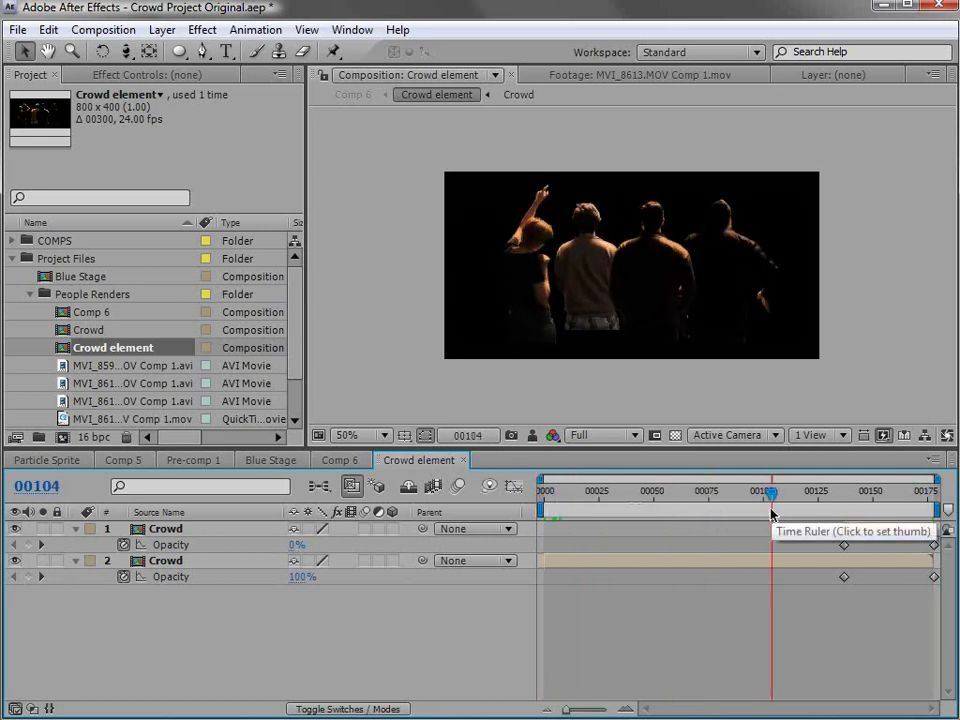
{"action": "left_click", "coordinate": [462, 461]}
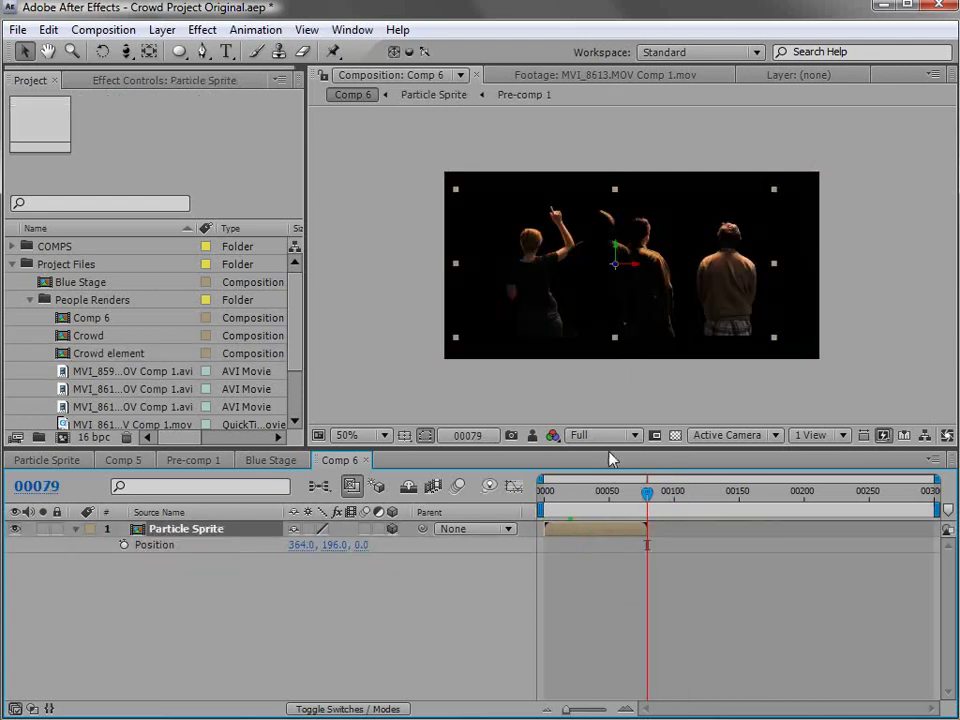
Step: Enable time remapping on the Particle Sprite layer
{"action": "right_click", "coordinate": [630, 527]}
{"action": "mouse_move", "coordinate": [678, 625]}
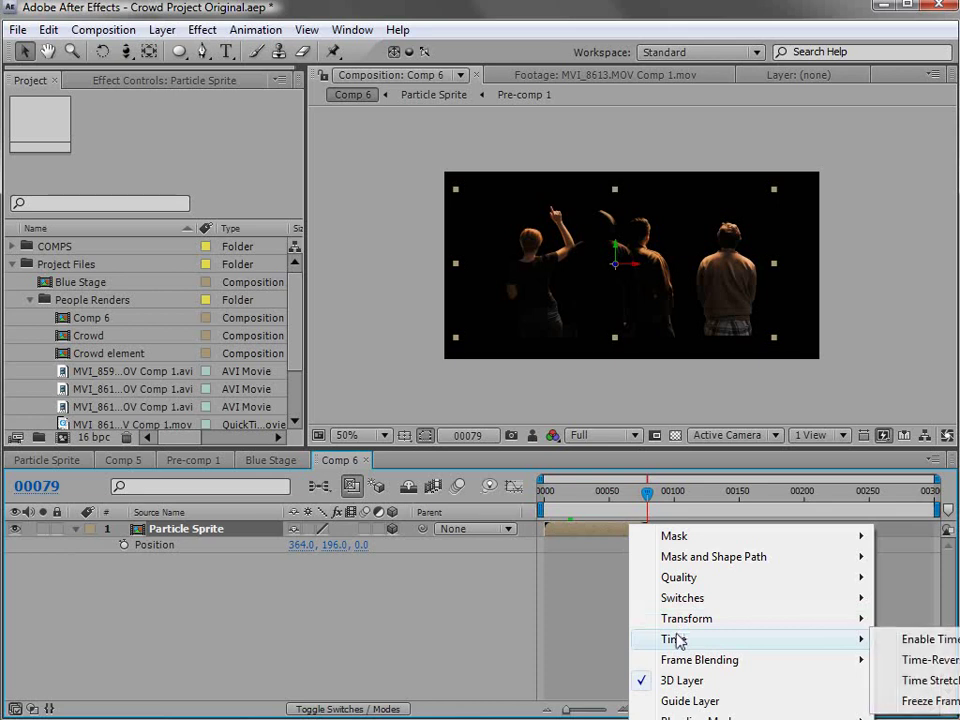
{"action": "left_click", "coordinate": [903, 641]}
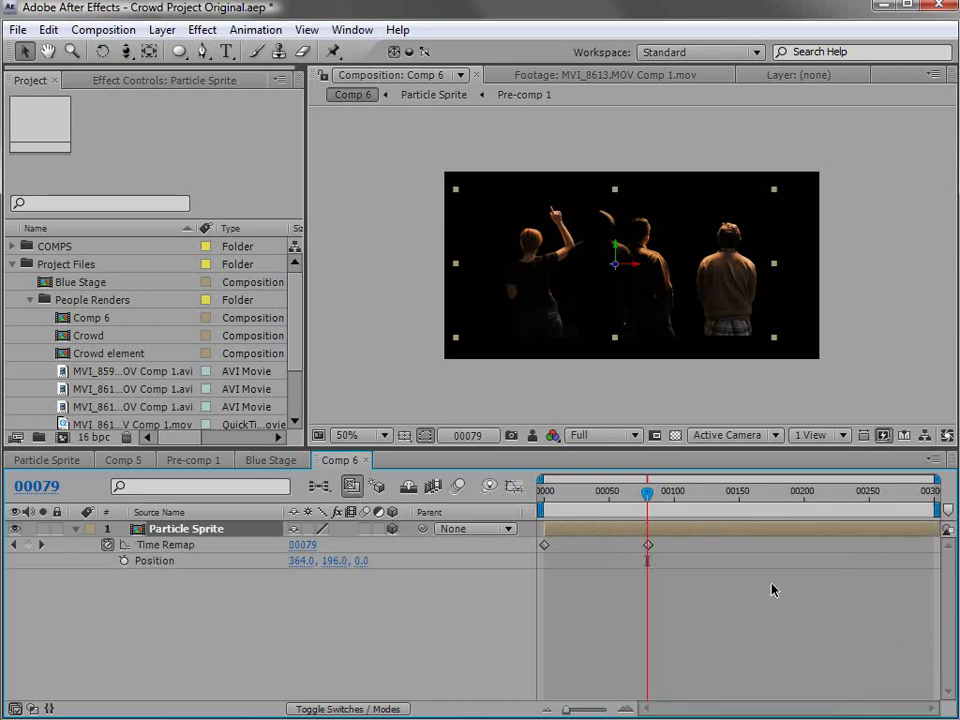
Step: Add a Time Remap keyframe at frame 79 and remove the original end keyframe at frame 80
{"action": "key", "text": "equal"}
{"action": "key", "text": "equal"}
{"action": "key", "text": "equal"}
{"action": "key", "text": "equal"}
{"action": "key", "text": "Page_Down"}
{"action": "key", "text": "Page_Down"}
{"action": "key", "text": "Page_Up"}
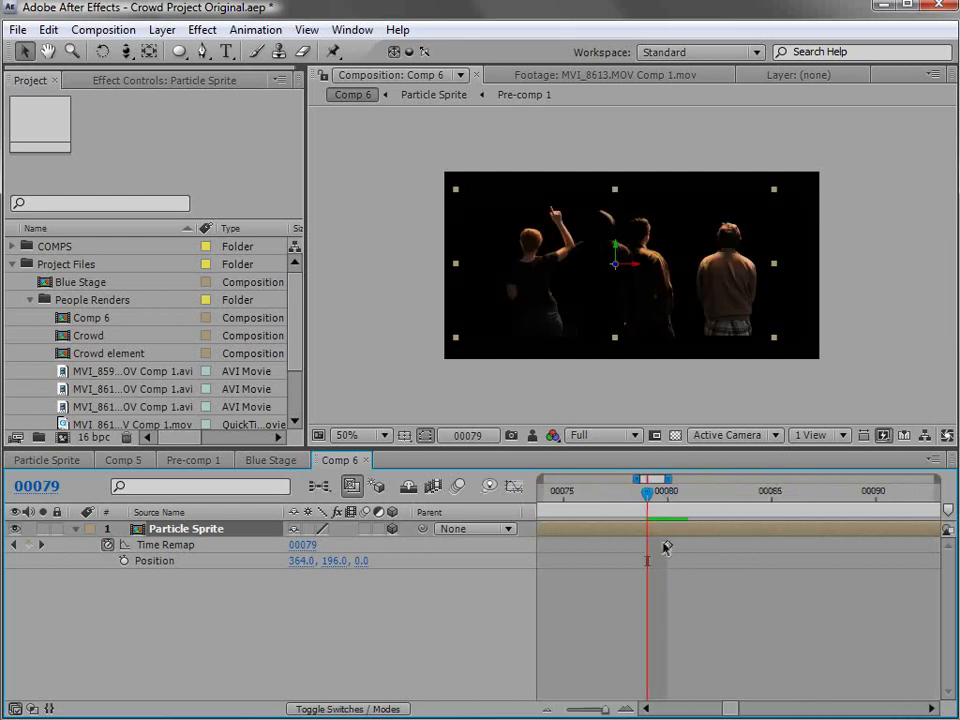
{"action": "left_click", "coordinate": [27, 545]}
{"action": "left_click", "coordinate": [668, 547]}
{"action": "key", "text": ";"}
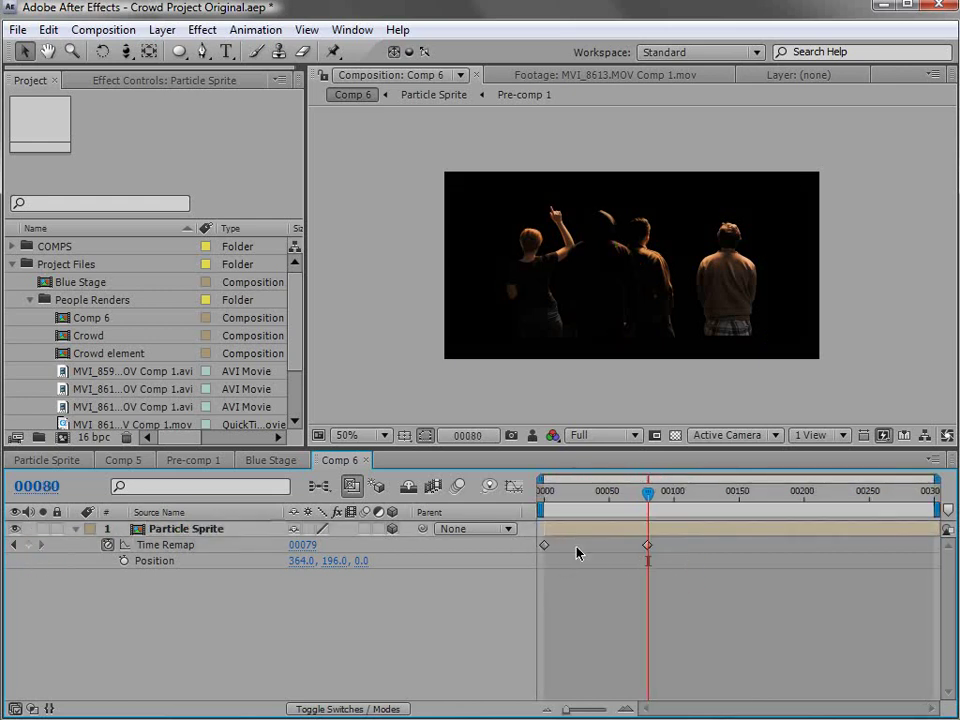
Step: Copy the Time Remap keyframes at frames 0 and 79 and paste them starting at frame 80
{"action": "left_click_drag", "start_coordinate": [675, 544], "coordinate": [542, 546]}
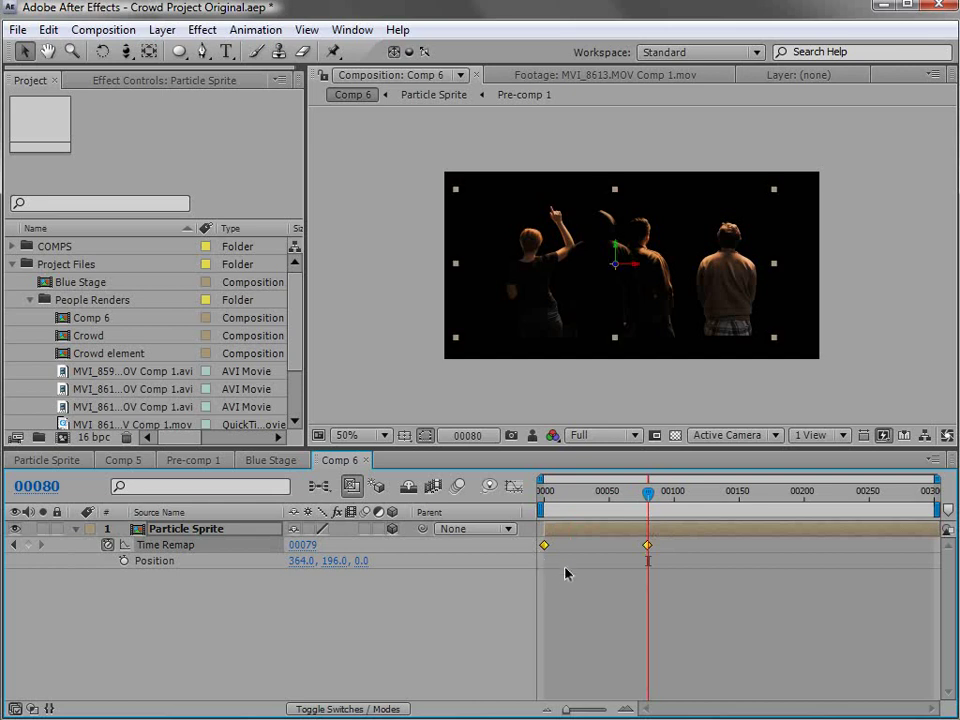
{"action": "key", "text": "="}
{"action": "key", "text": "="}
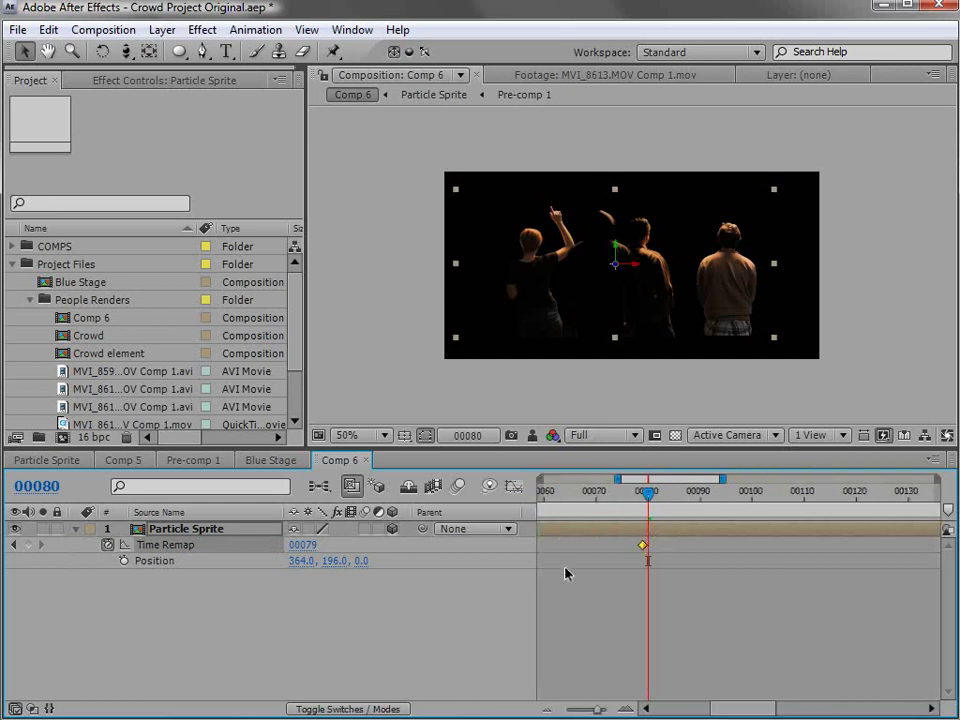
{"action": "left_click_drag", "start_coordinate": [647, 545], "coordinate": [626, 537]}
{"action": "key", "text": "Page_Up"}
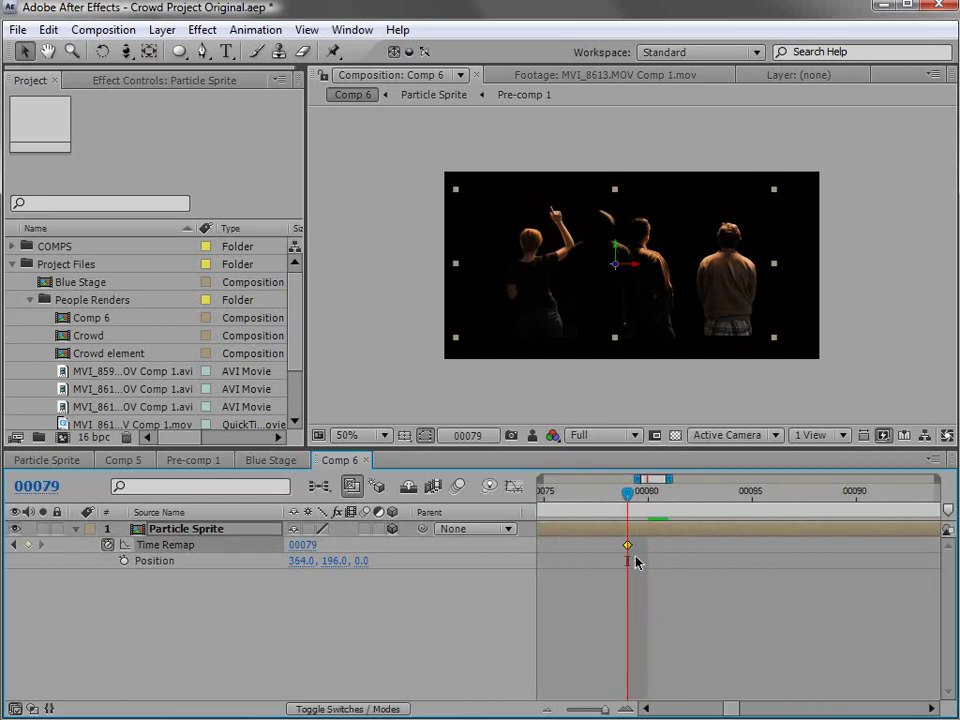
{"action": "key", "text": "Page_Down"}
{"action": "key", "text": "ctrl+v"}
{"action": "key", "text": "minus"}
{"action": "key", "text": "minus"}
{"action": "key", "text": "minus"}
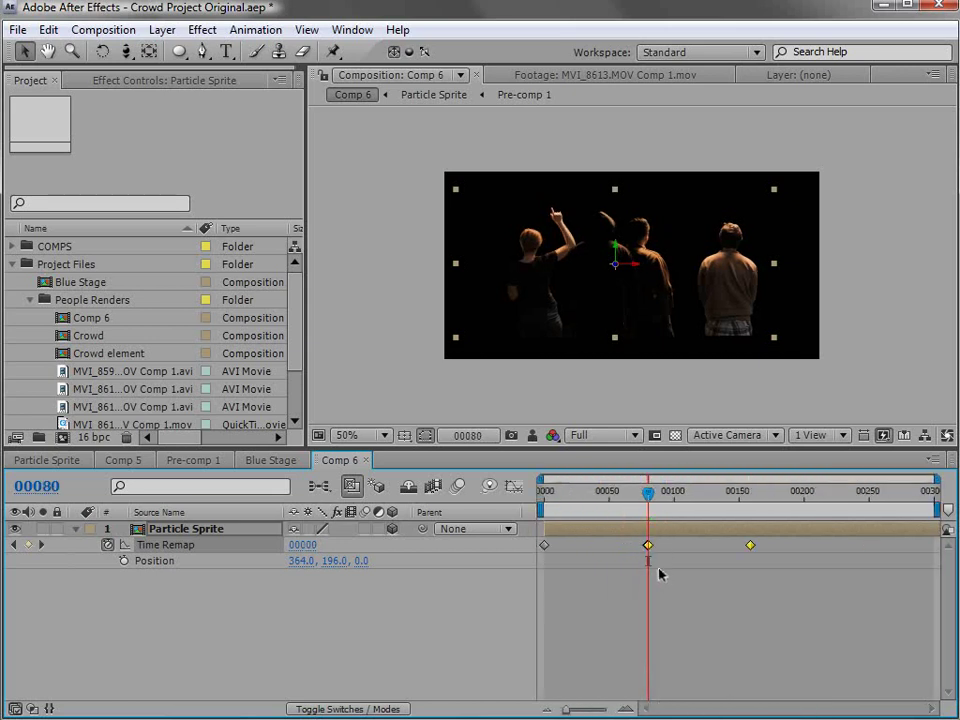
Step: Paste the copied Time Remap keyframe pair again, starting at frame 160
{"action": "left_click", "coordinate": [751, 496]}
{"action": "key", "text": "equal"}
{"action": "key", "text": "equal"}
{"action": "key", "text": "equal"}
{"action": "key", "text": "Page_Down"}
{"action": "key", "text": "ctrl+v"}
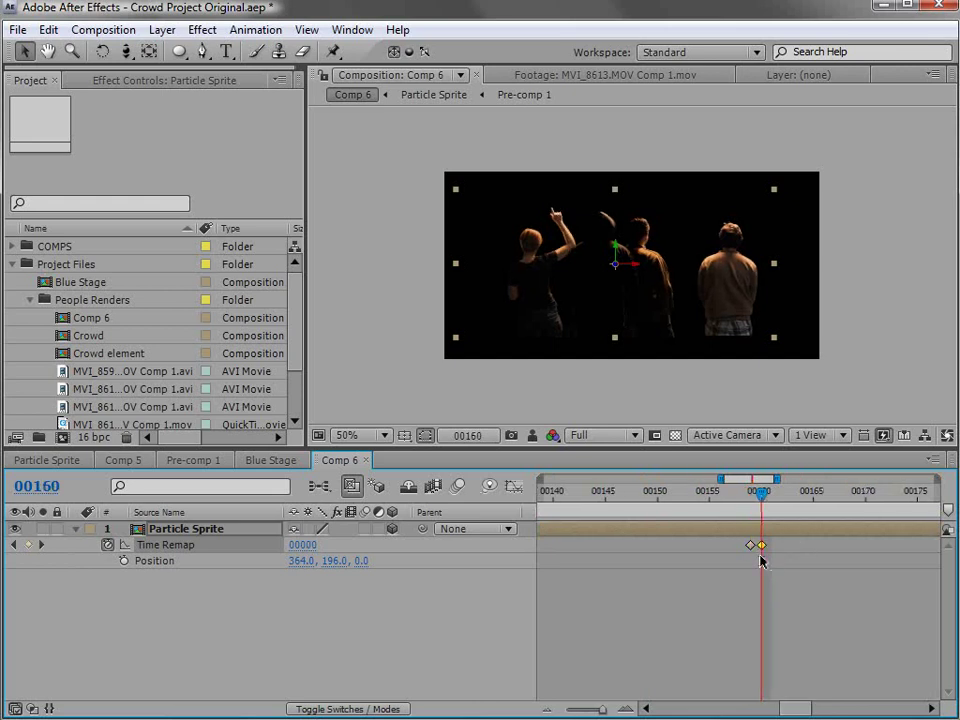
Step: Paste the Time Remap keyframe pair once more, starting at frame 240
{"action": "key", "text": "minus"}
{"action": "key", "text": "minus"}
{"action": "key", "text": "minus"}
{"action": "left_click", "coordinate": [857, 494]}
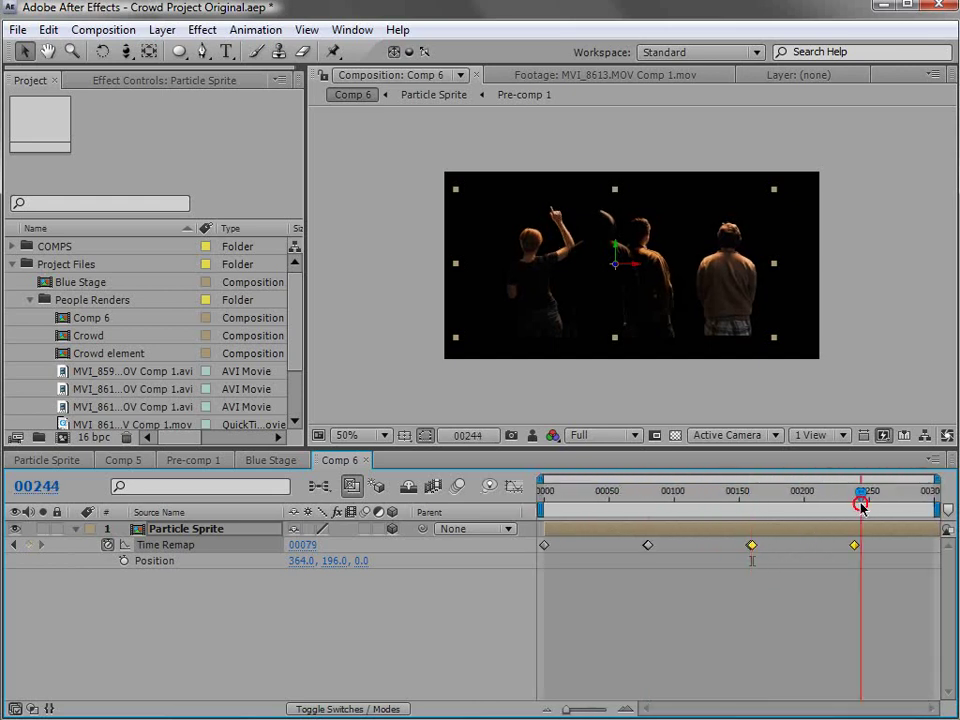
{"action": "key", "text": "j"}
{"action": "key", "text": "equal"}
{"action": "key", "text": "equal"}
{"action": "key", "text": "equal"}
{"action": "key", "text": "Page_Down"}
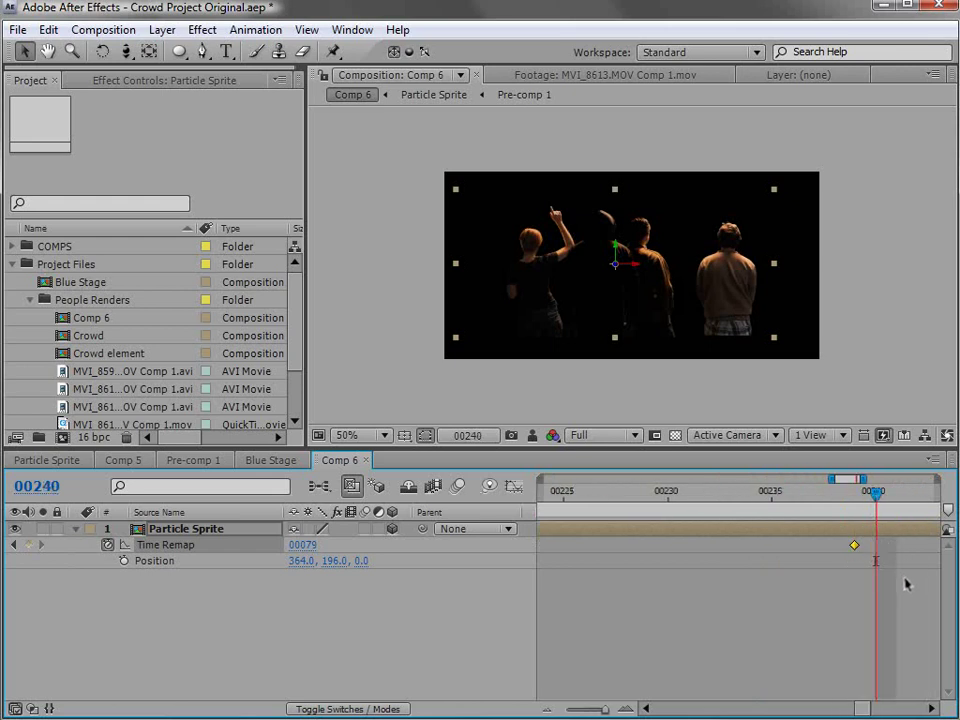
{"action": "key", "text": "ctrl+v"}
Step: Scrub through the looping Particle Sprite layer to frame 268 to check the repeats, and collapse its properties
{"action": "key", "text": "minus"}
{"action": "key", "text": "minus"}
{"action": "key", "text": "minus"}
{"action": "key", "text": "minus"}
{"action": "left_click", "coordinate": [676, 530]}
{"action": "left_click_drag", "start_coordinate": [592, 496], "coordinate": [893, 500]}
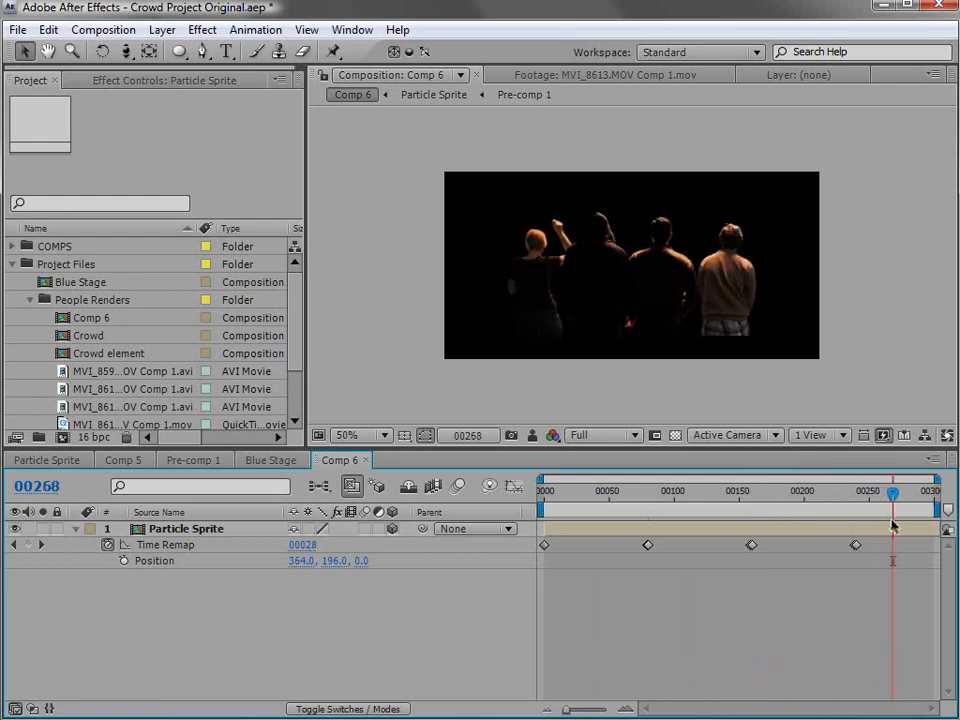
{"action": "left_click", "coordinate": [222, 532]}
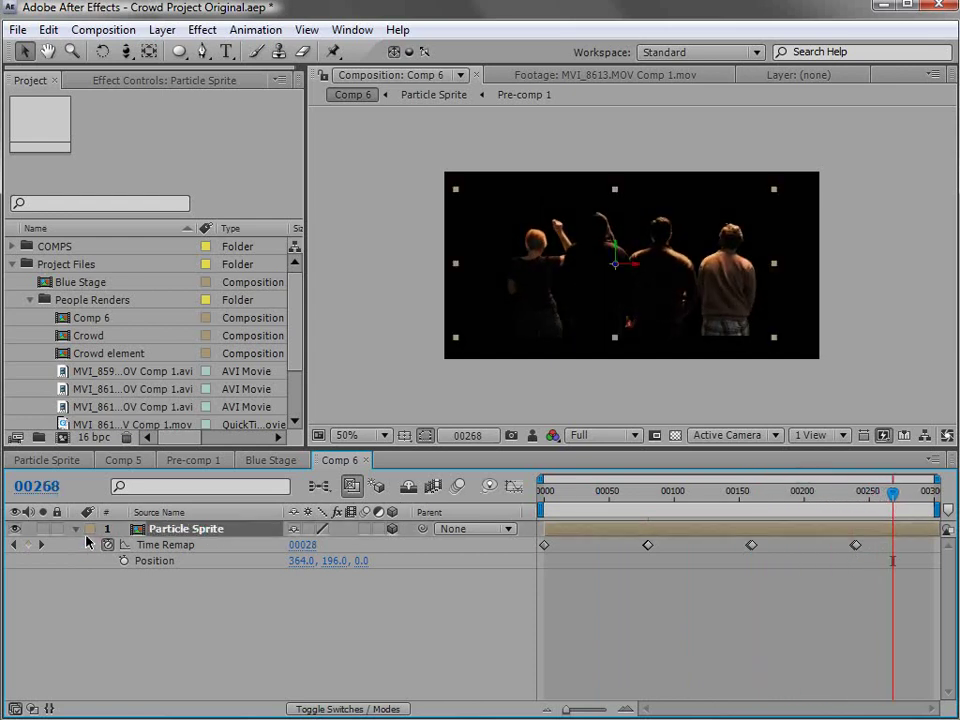
{"action": "left_click", "coordinate": [75, 529]}
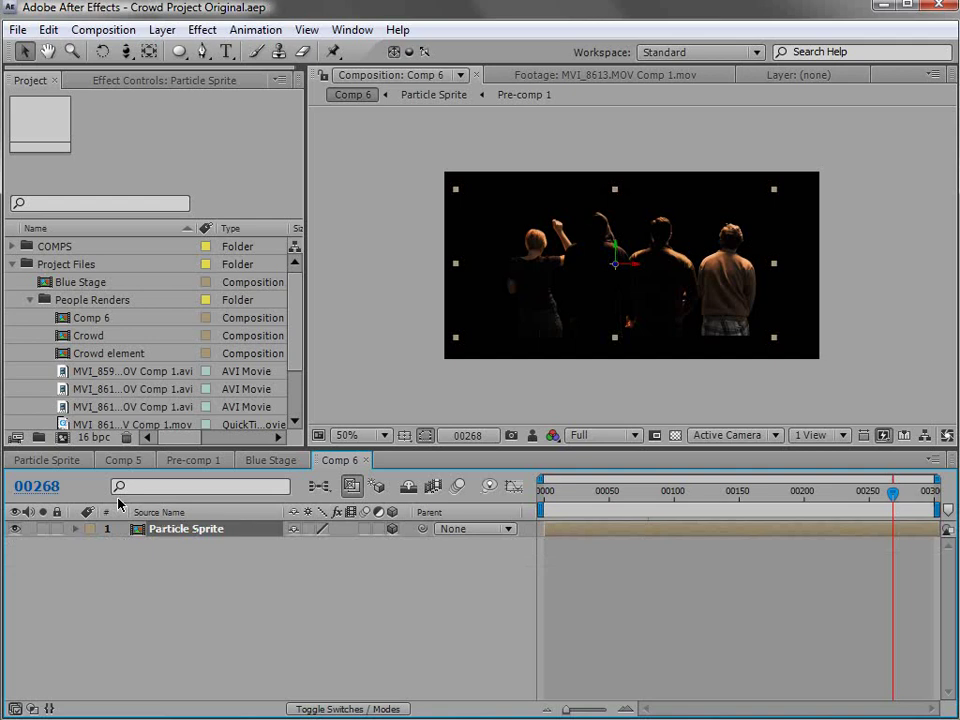
Step: Add a new null object to Comp 6 and make it a 3D layer
{"action": "left_click", "coordinate": [162, 30]}
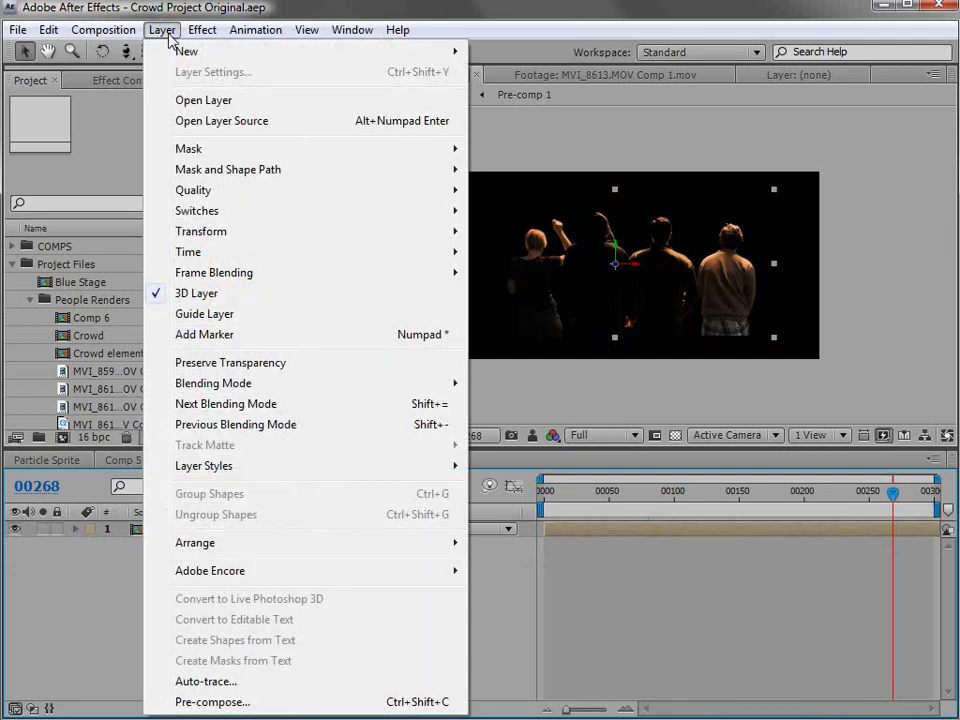
{"action": "mouse_move", "coordinate": [250, 51]}
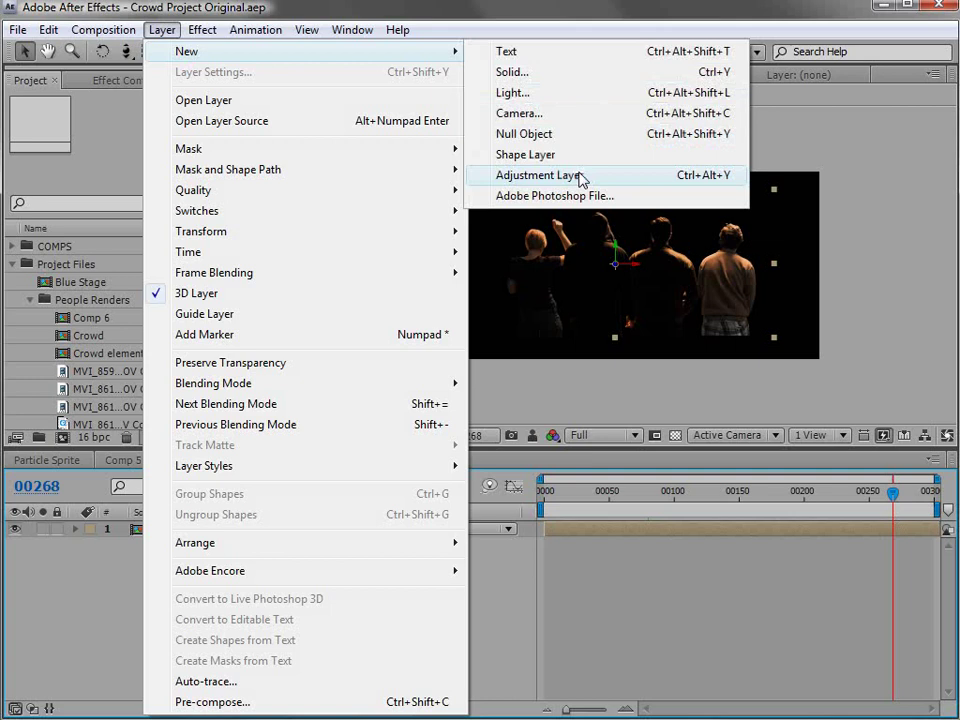
{"action": "left_click", "coordinate": [540, 134]}
{"action": "left_click", "coordinate": [392, 528]}
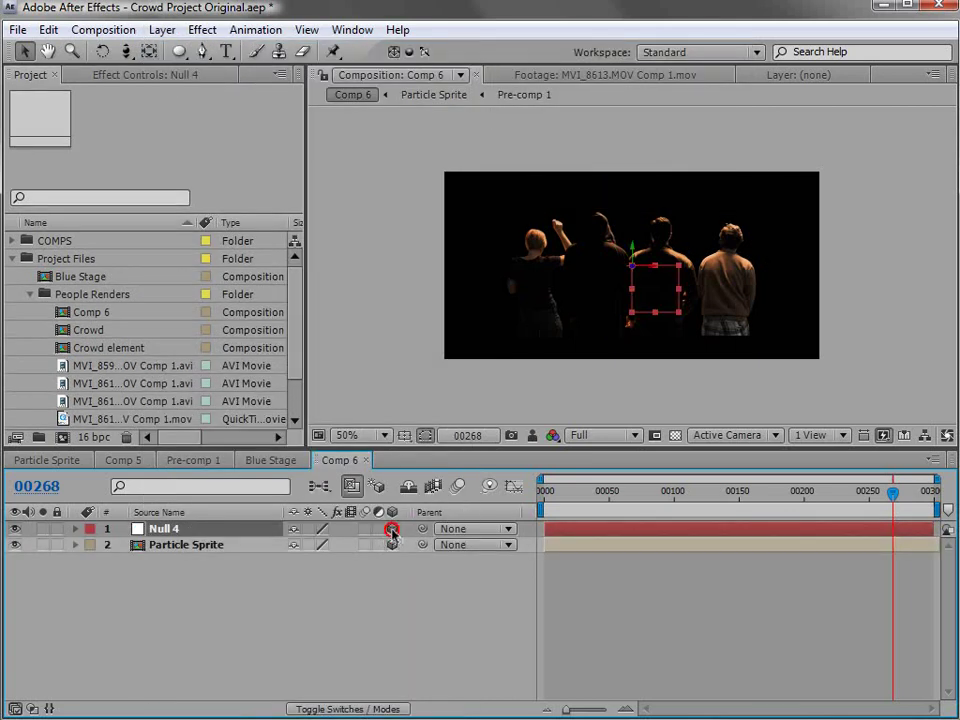
Step: Parent the Particle Sprite layer to the null and reveal the sprite layer's Material Options
{"action": "left_click", "coordinate": [190, 545]}
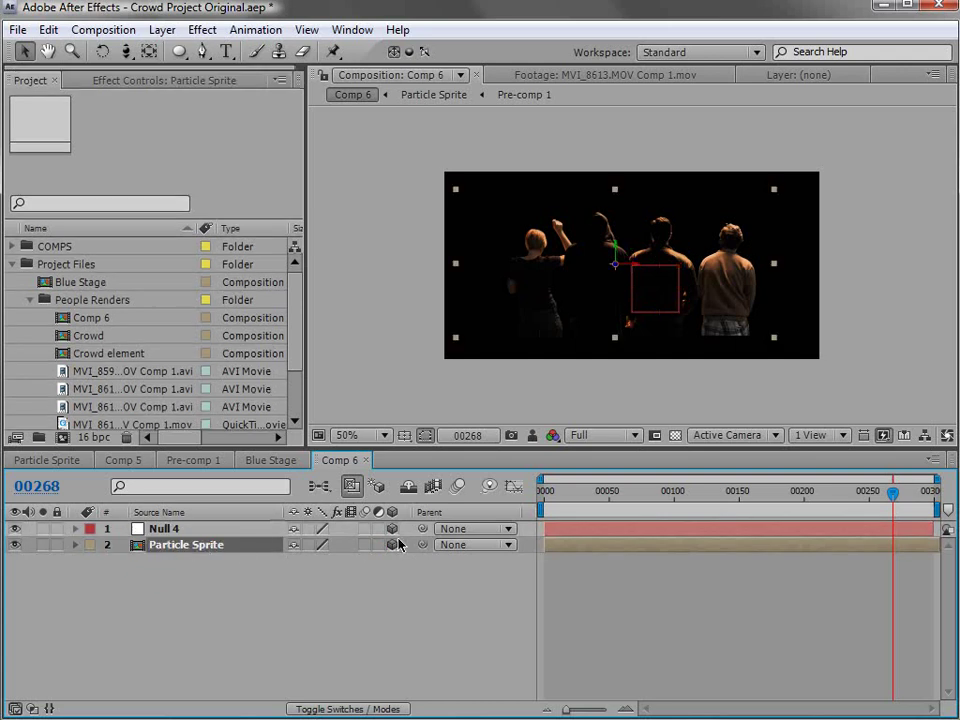
{"action": "left_click_drag", "start_coordinate": [426, 545], "coordinate": [171, 529]}
{"action": "left_click", "coordinate": [180, 546]}
{"action": "key", "text": "a"}
{"action": "key", "text": "a"}
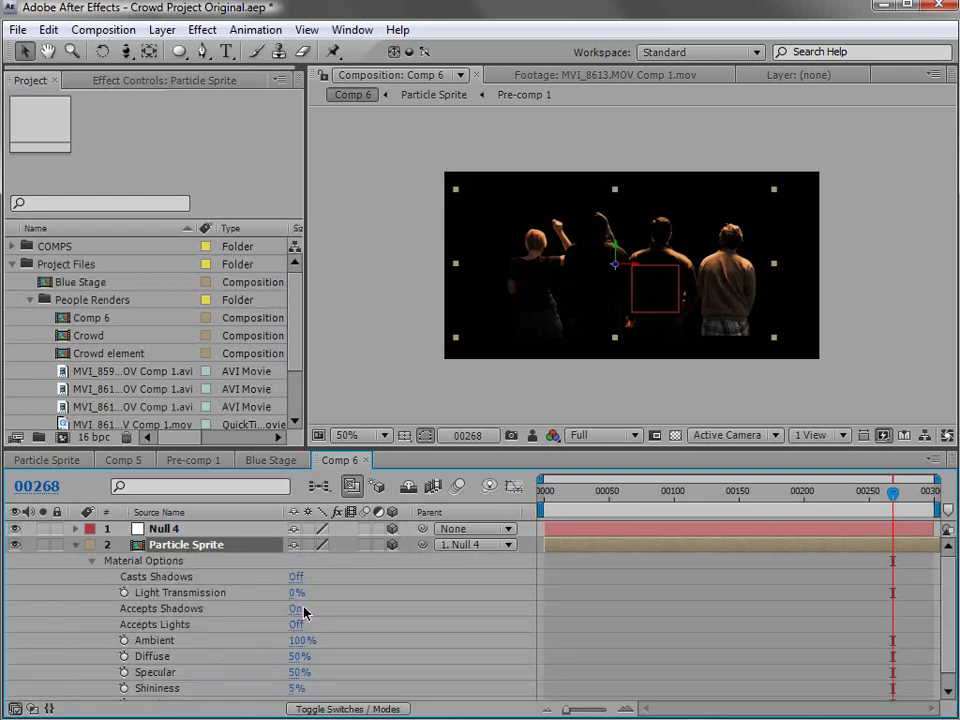
{"action": "scroll", "coordinate": [311, 632], "scroll_direction": "down", "scroll_amount": 1}
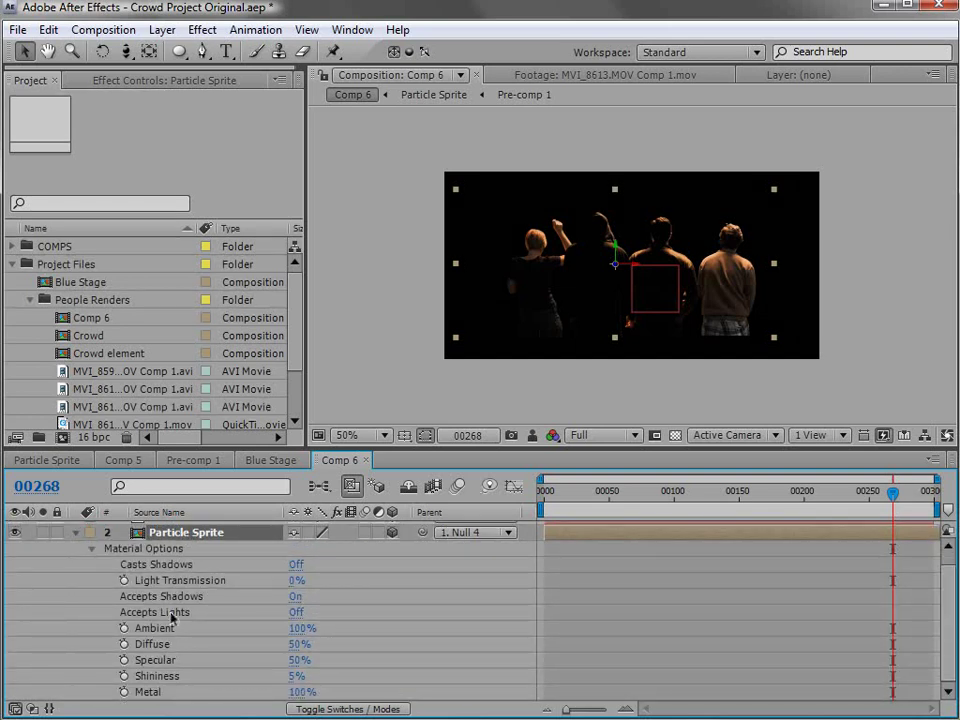
Step: Turn Accepts Lights on for the Particle Sprite layer and collapse its Material Options
{"action": "left_click", "coordinate": [296, 612]}
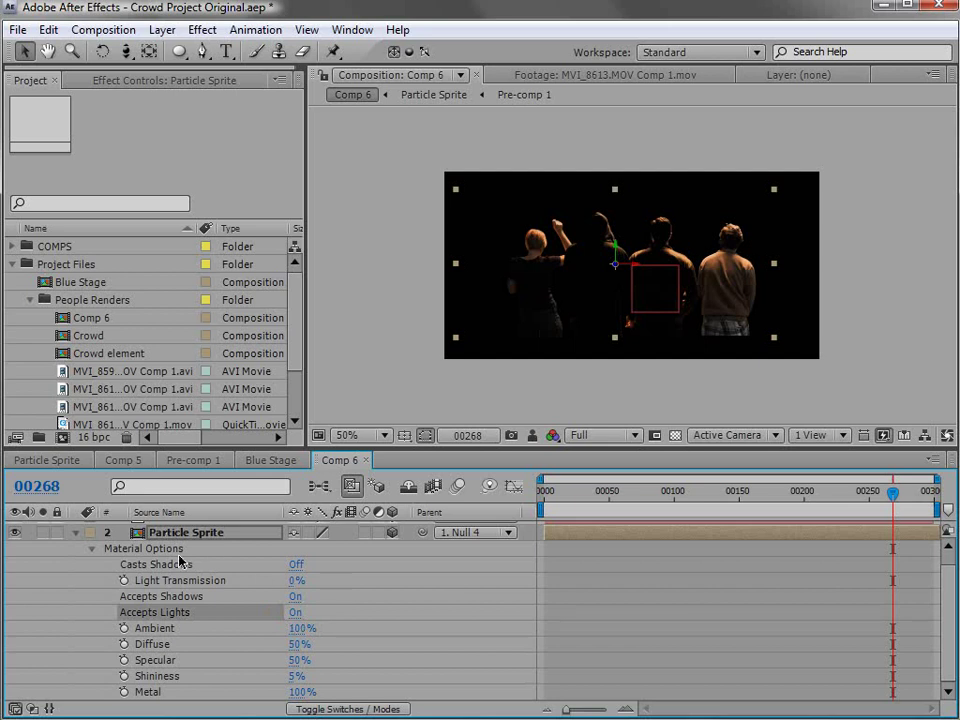
{"action": "left_click", "coordinate": [221, 531]}
{"action": "key", "text": "a"}
{"action": "key", "text": "a"}
{"action": "left_click", "coordinate": [392, 545]}
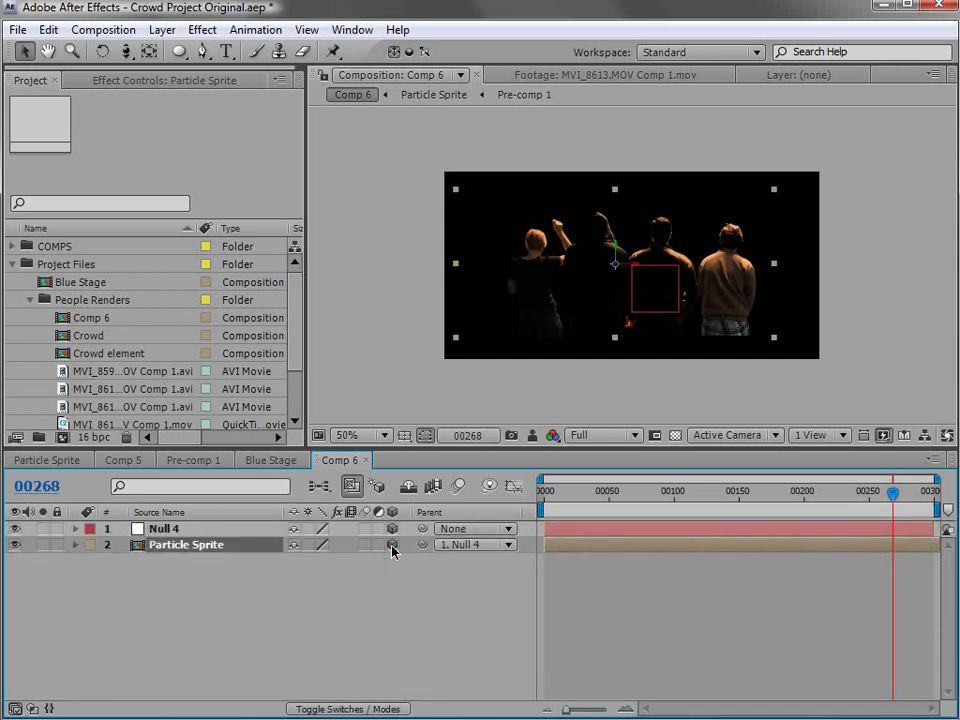
Step: Set Accepts Lights to Off in the Particle Sprite layer's Material Options, and collapse the layer's properties
{"action": "left_click", "coordinate": [200, 547]}
{"action": "left_click", "coordinate": [178, 529]}
{"action": "left_click", "coordinate": [172, 547]}
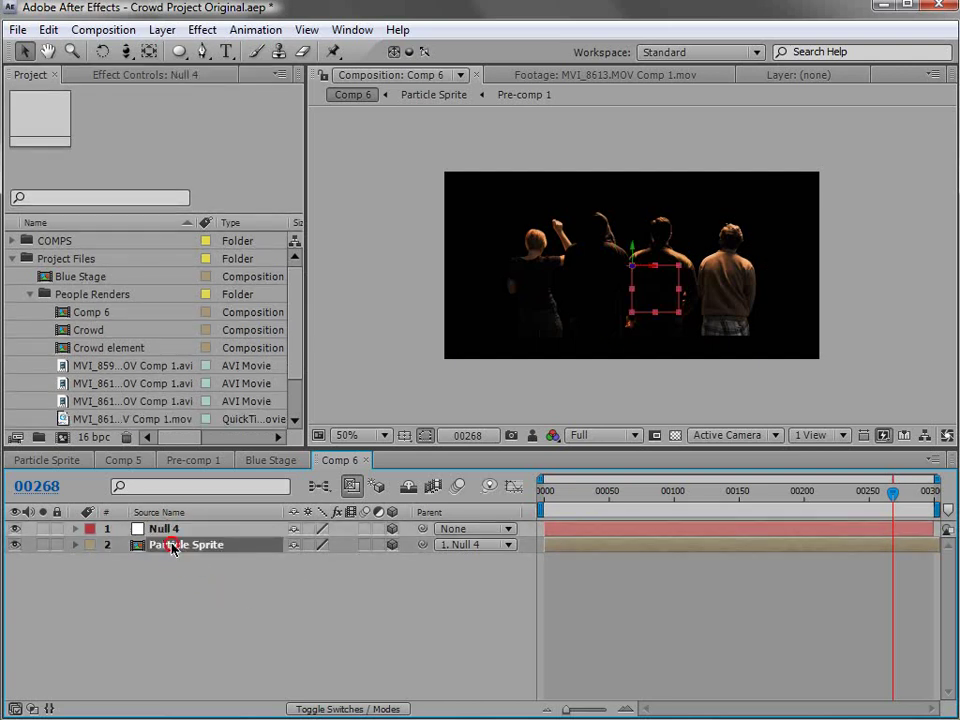
{"action": "key", "text": "a"}
{"action": "key", "text": "a"}
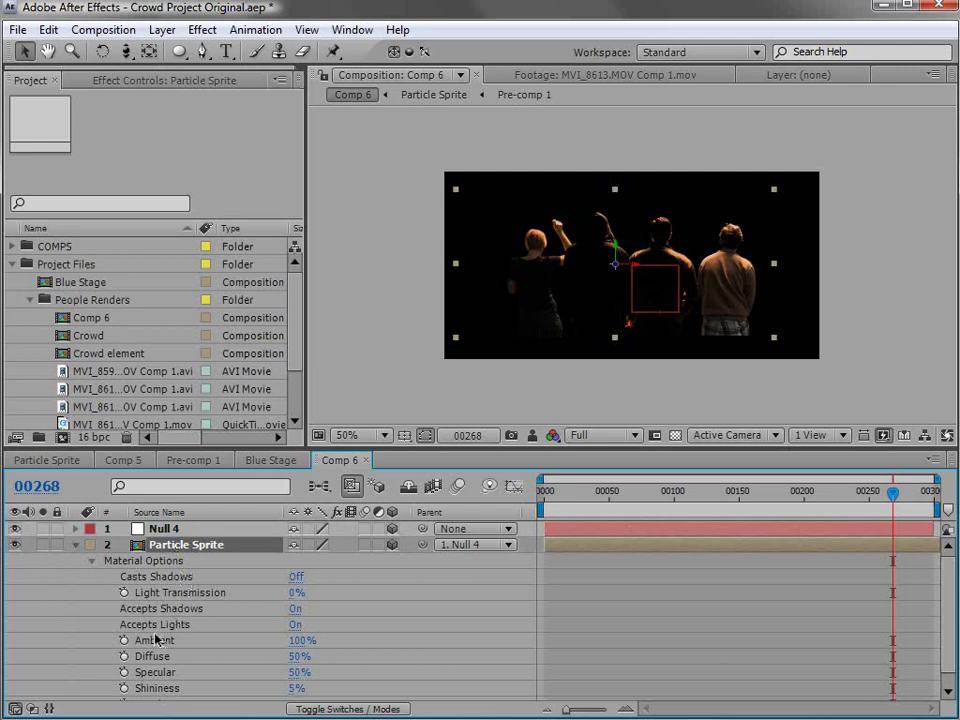
{"action": "left_click", "coordinate": [296, 626]}
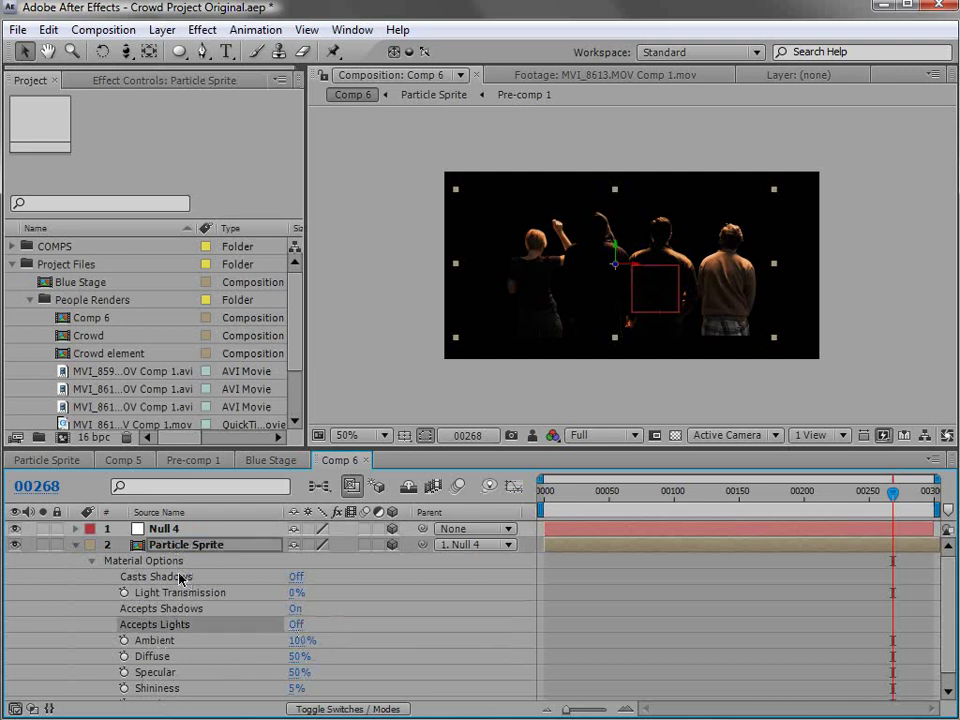
{"action": "left_click", "coordinate": [76, 546]}
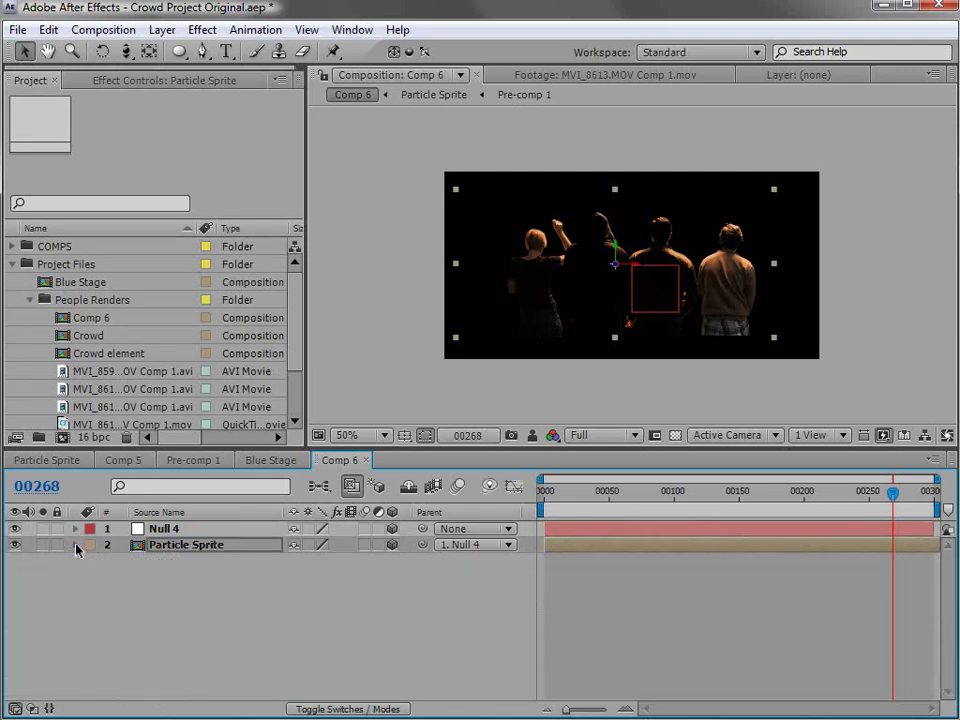
Step: Rename the null layer as Crowd
{"action": "left_click", "coordinate": [176, 528]}
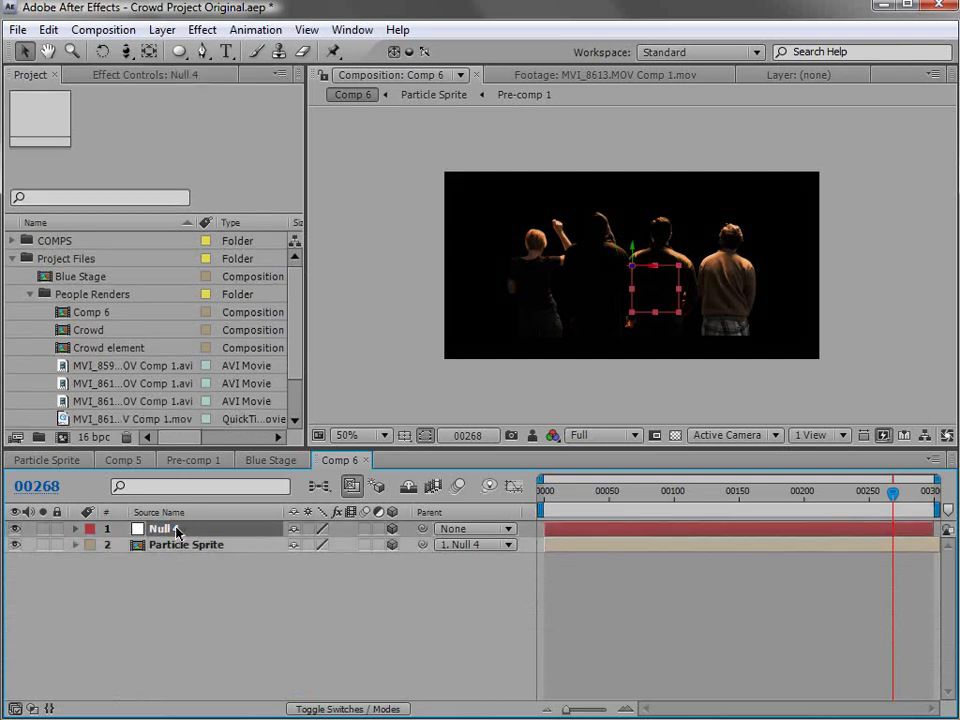
{"action": "key", "text": "Return"}
{"action": "type", "text": "Crowd"}
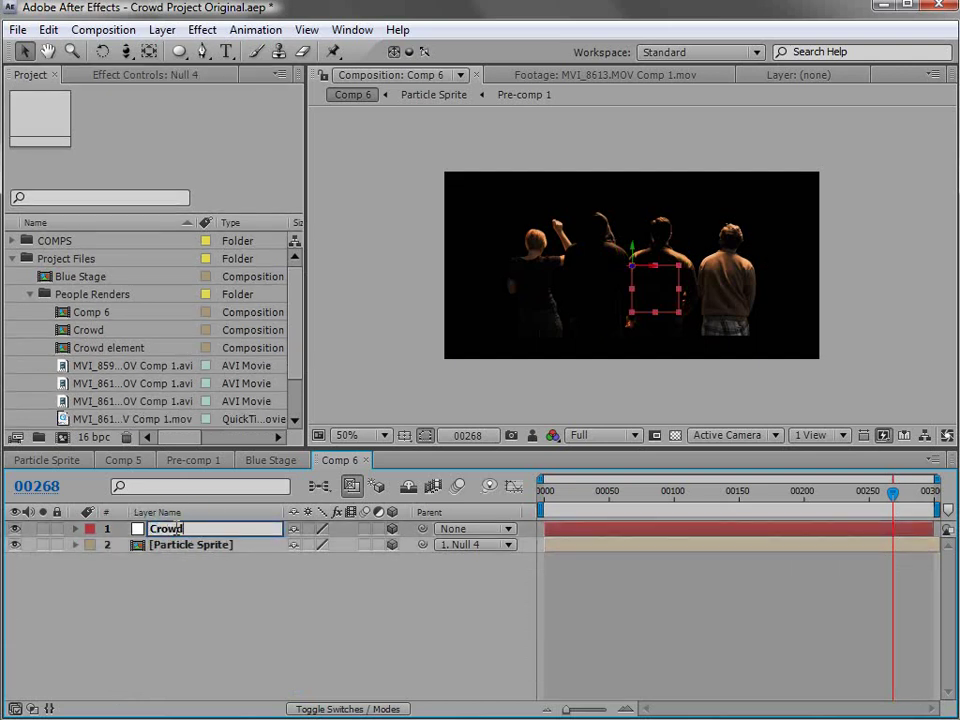
{"action": "key", "text": "Return"}
{"action": "left_click", "coordinate": [191, 547]}
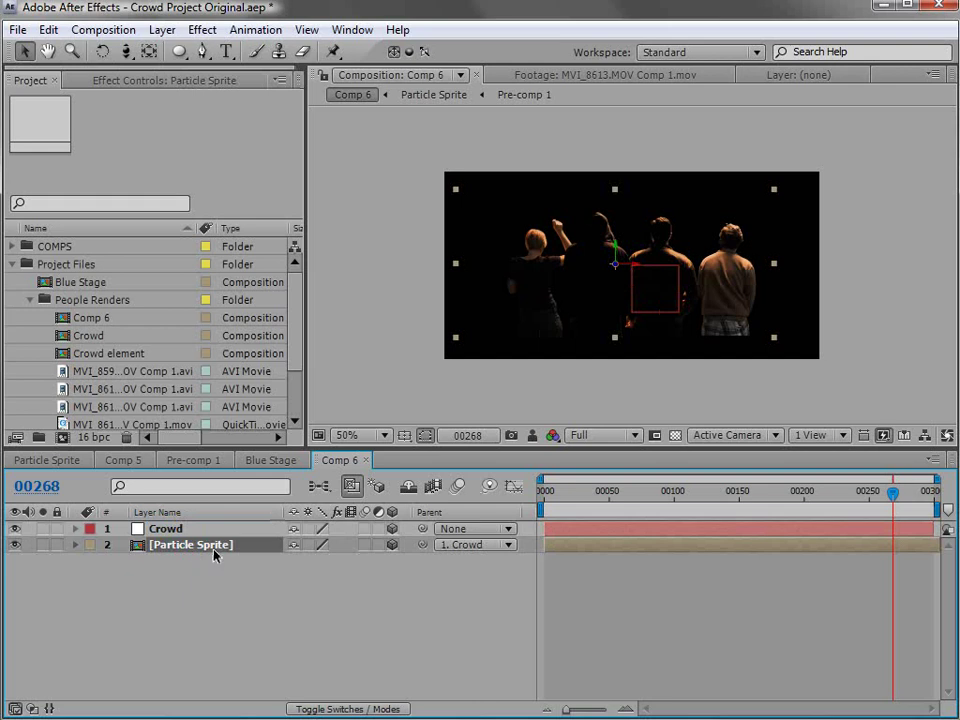
Step: Add a Slider Control effect to the Crowd null and duplicate it twice
{"action": "left_click", "coordinate": [178, 530]}
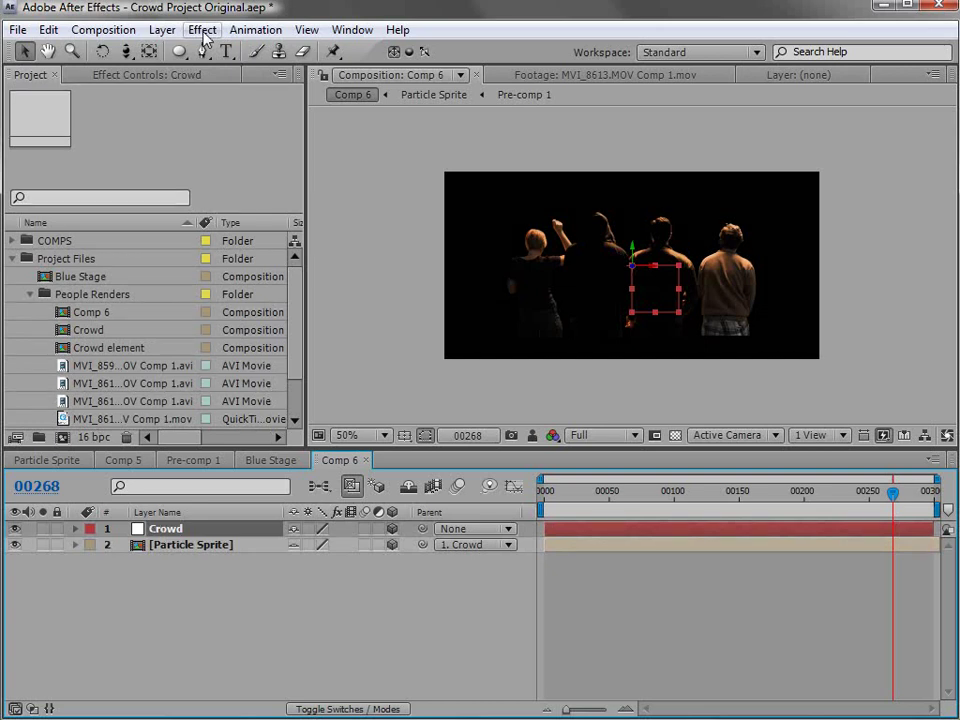
{"action": "left_click", "coordinate": [203, 30]}
{"action": "mouse_move", "coordinate": [285, 266]}
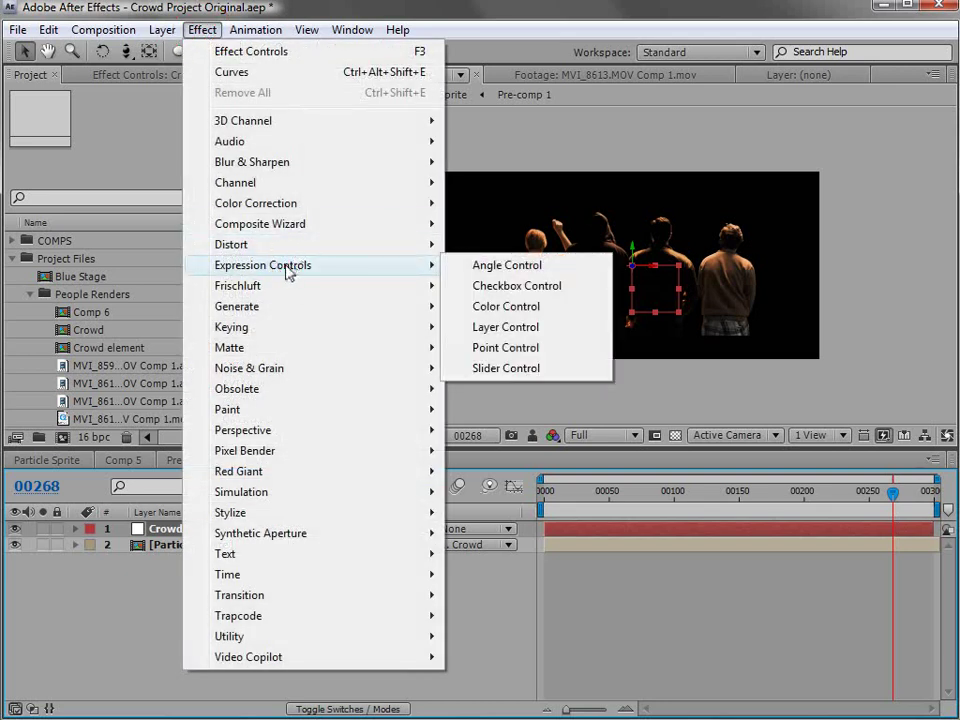
{"action": "left_click", "coordinate": [506, 372]}
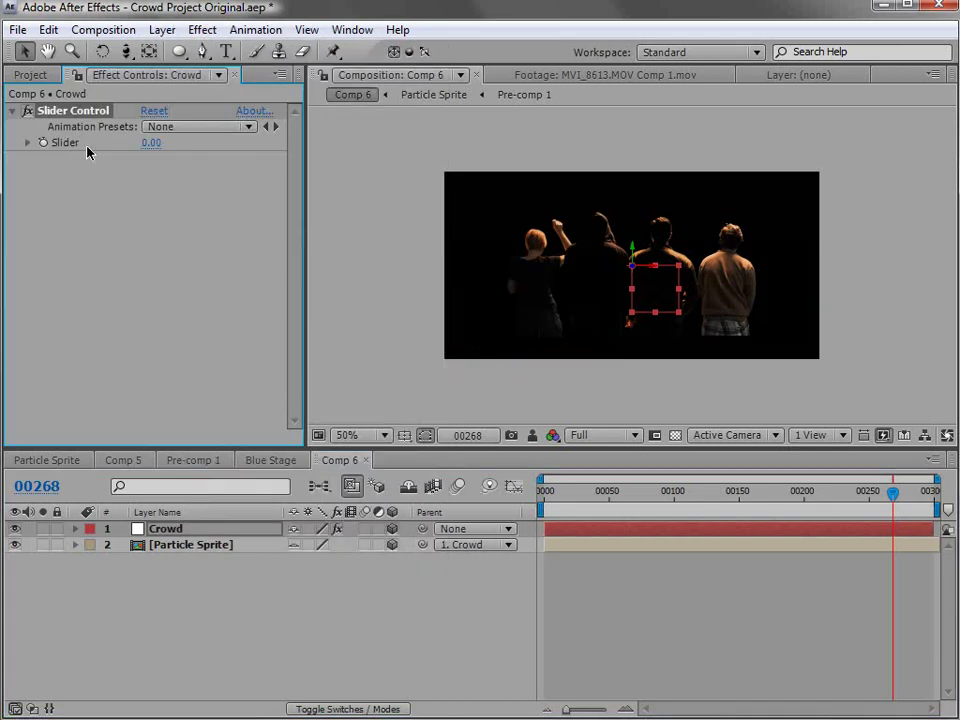
{"action": "key", "text": "ctrl+d"}
{"action": "key", "text": "ctrl+d"}
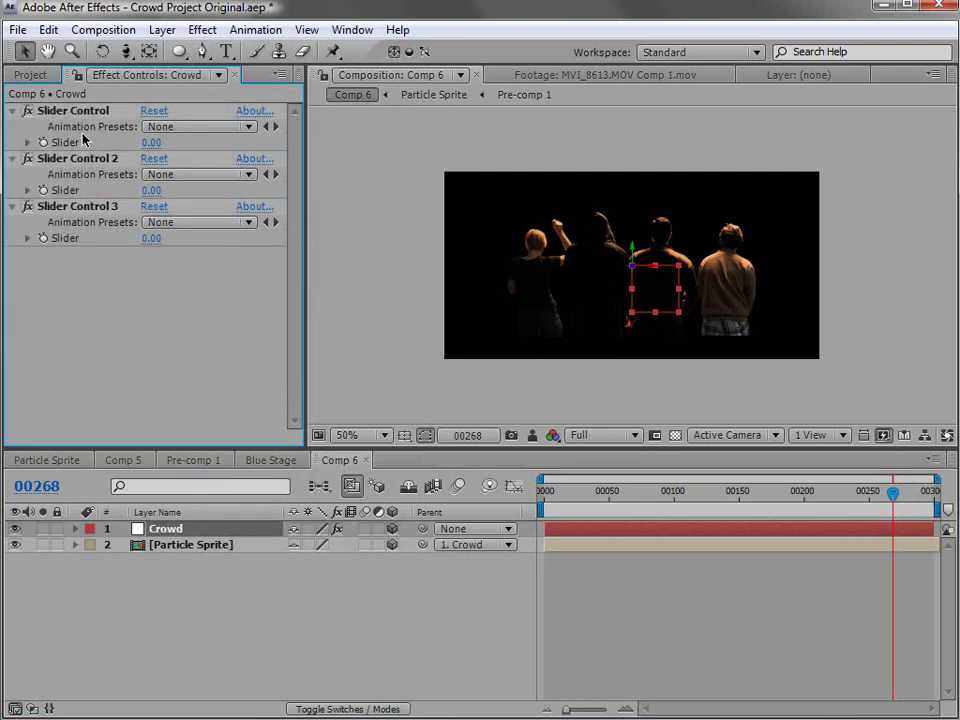
Step: Rename the Crowd null's three Slider Control effects as X, Y and Z in order
{"action": "left_click", "coordinate": [77, 110]}
{"action": "key", "text": "Return"}
{"action": "type", "text": "X"}
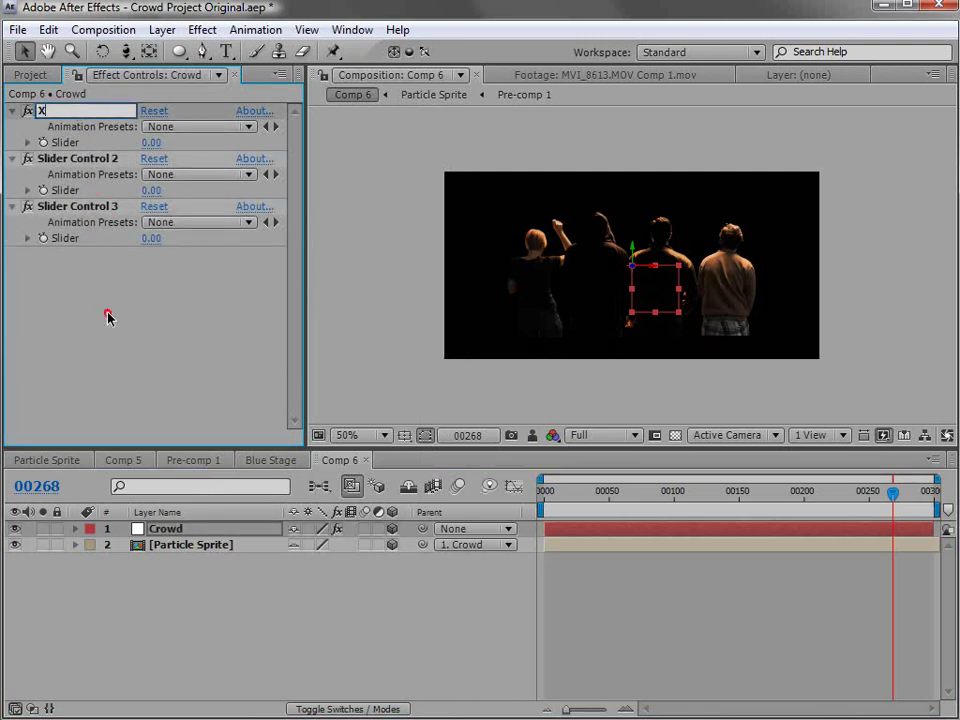
{"action": "key", "text": "Return"}
{"action": "left_click", "coordinate": [98, 157]}
{"action": "key", "text": "Return"}
{"action": "type", "text": "Y"}
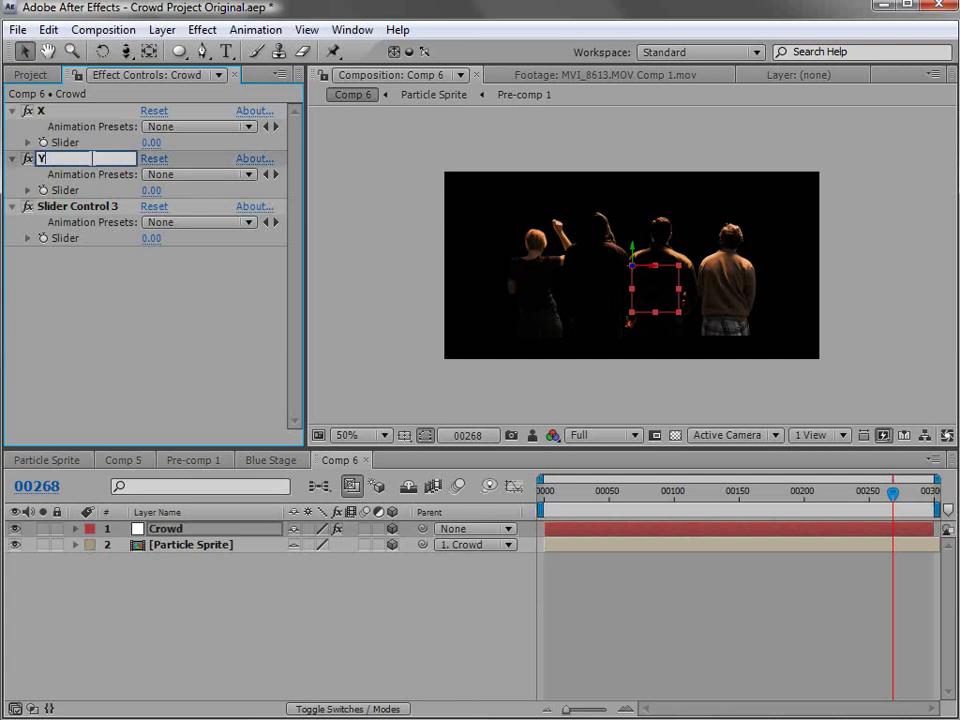
{"action": "key", "text": "Return"}
{"action": "left_click", "coordinate": [95, 208]}
{"action": "key", "text": "Return"}
{"action": "type", "text": "Z"}
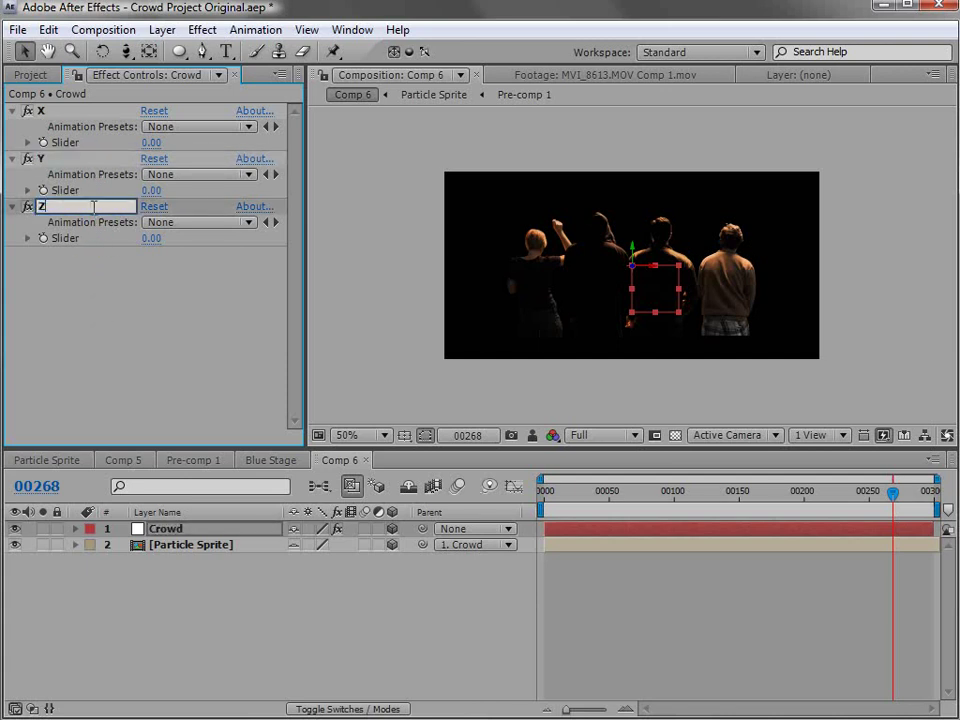
{"action": "key", "text": "Return"}
Step: Enlarge the timeline area and lock the Effect Controls to the Crowd null, leaving its properties collapsed
{"action": "left_click", "coordinate": [180, 530]}
{"action": "key", "text": "e"}
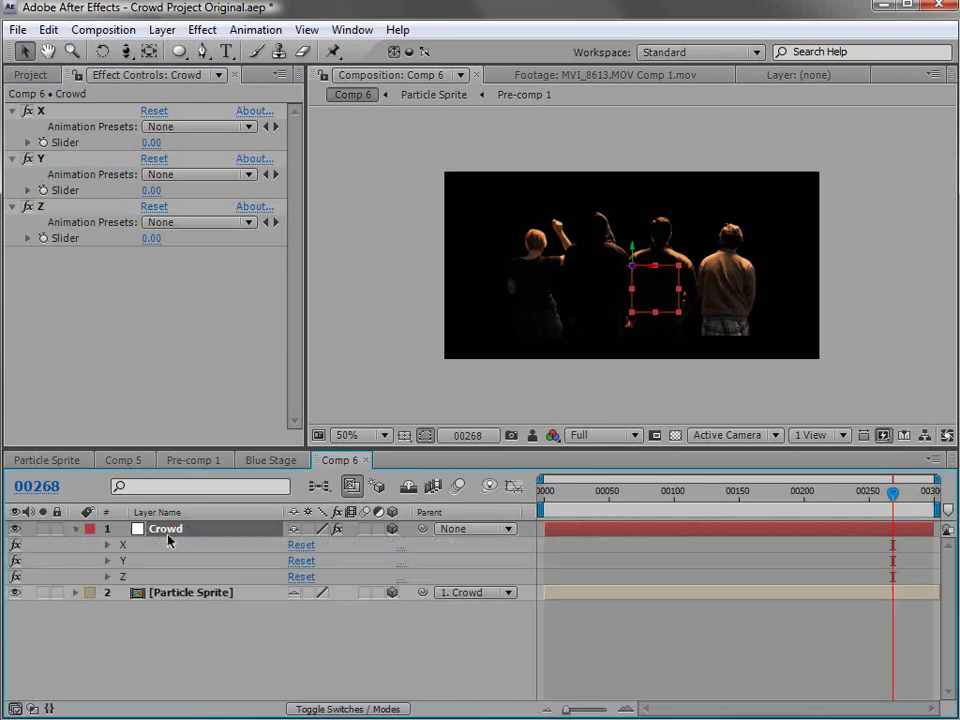
{"action": "left_click_drag", "start_coordinate": [185, 449], "coordinate": [178, 389]}
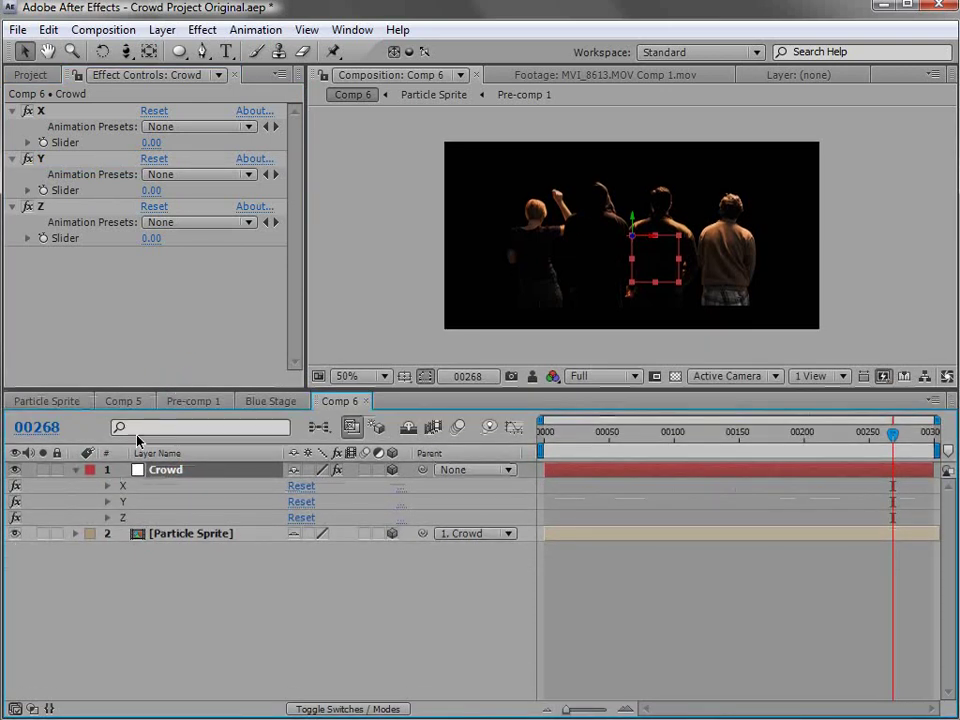
{"action": "left_click", "coordinate": [75, 470]}
{"action": "left_click", "coordinate": [78, 75]}
Step: Start a Position expression on Particle Sprite with X=wiggle(0, …); using Crowd's X slider as the wiggle amount
{"action": "left_click", "coordinate": [185, 490]}
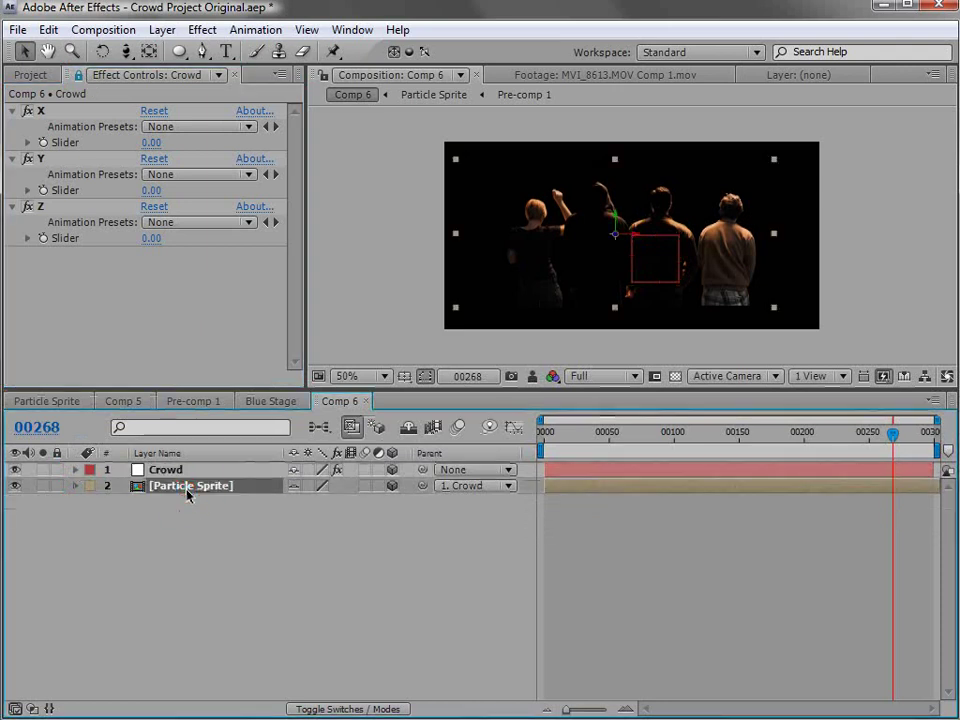
{"action": "key", "text": "p"}
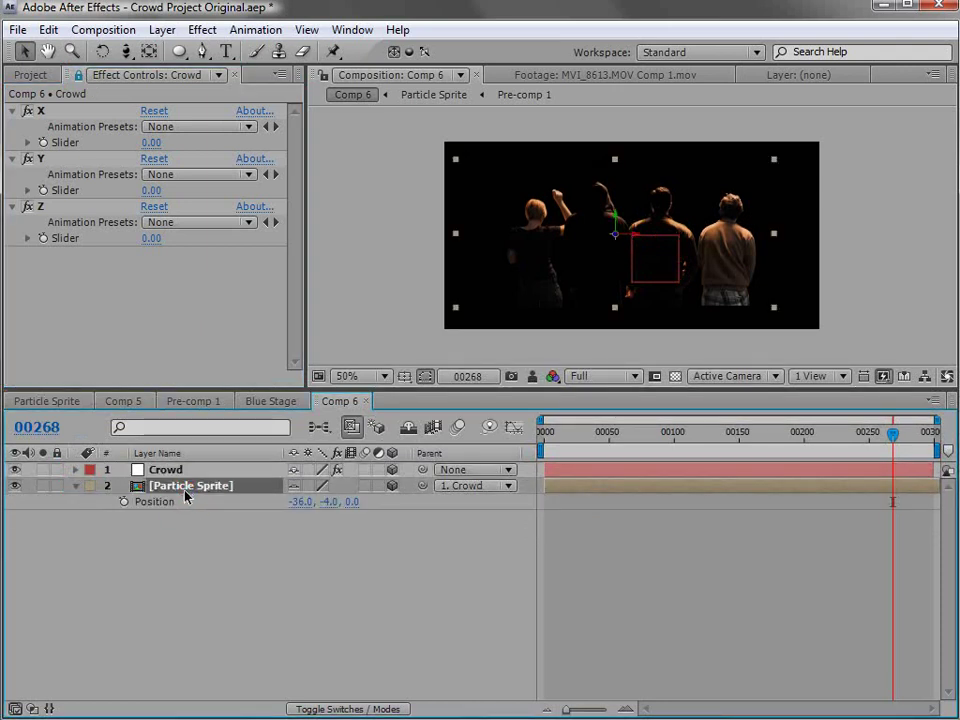
{"action": "left_click", "coordinate": [124, 501], "text": "alt"}
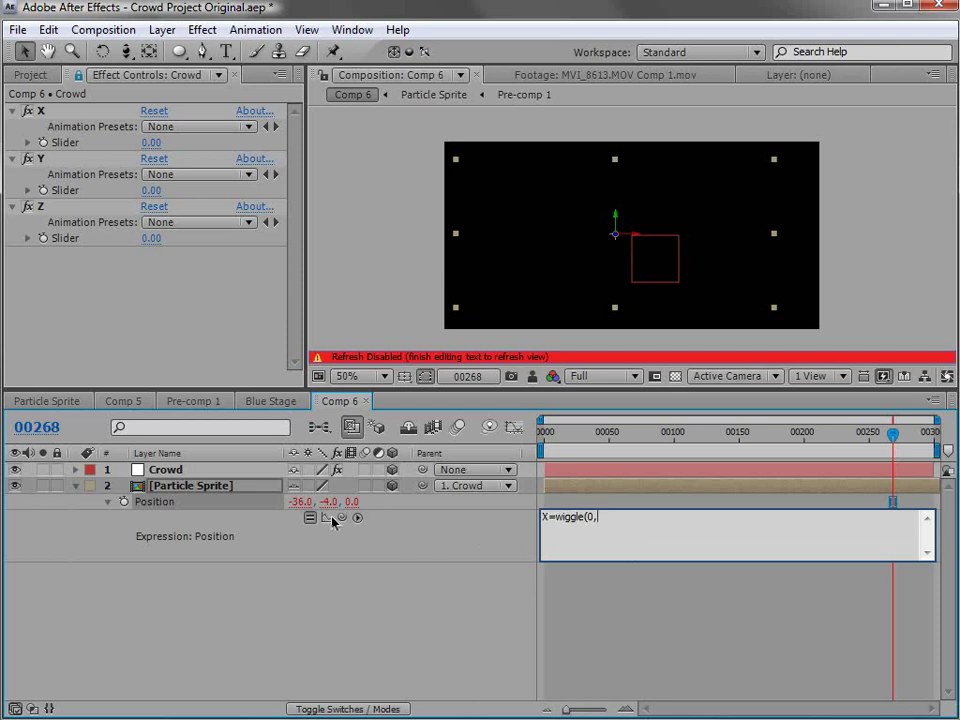
{"action": "left_click_drag", "start_coordinate": [341, 517], "coordinate": [75, 142]}
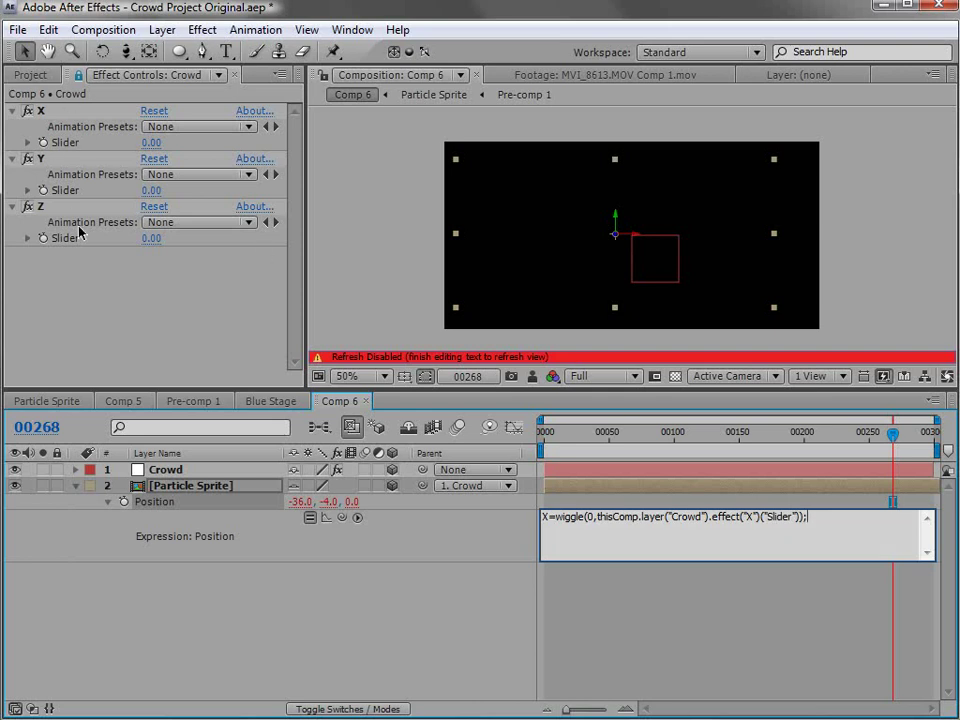
Step: Copy the X=wiggle line of the Position expression and paste it twice on new lines below
{"action": "left_click", "coordinate": [842, 521]}
{"action": "key", "text": "ctrl+c"}
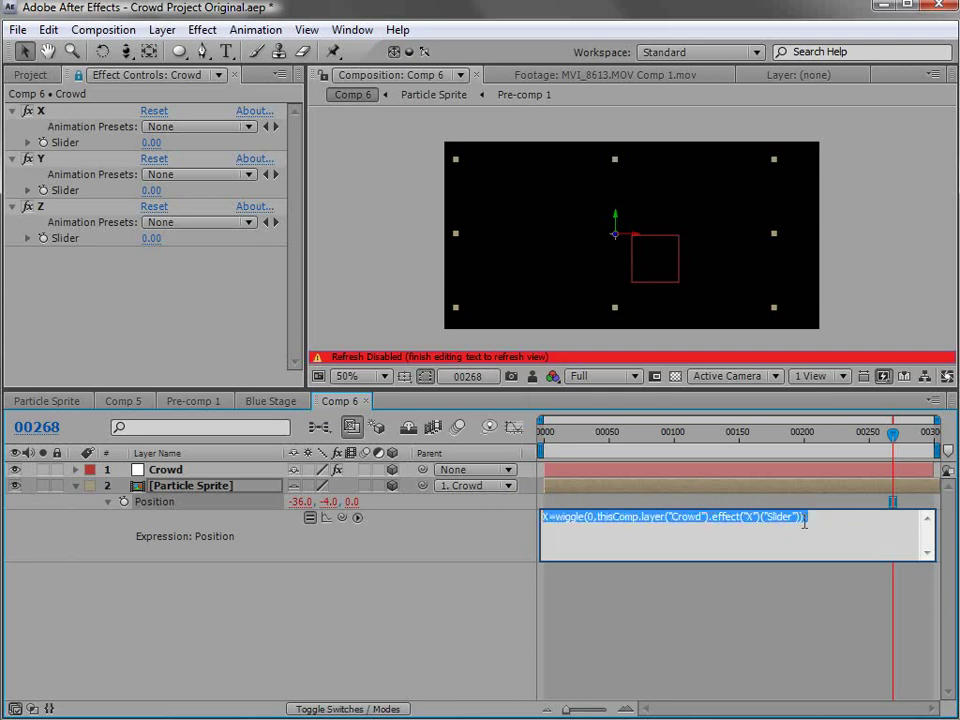
{"action": "left_click", "coordinate": [834, 525]}
{"action": "key", "text": "Return"}
{"action": "key", "text": "ctrl+v"}
{"action": "key", "text": "Return"}
{"action": "key", "text": "ctrl+v"}
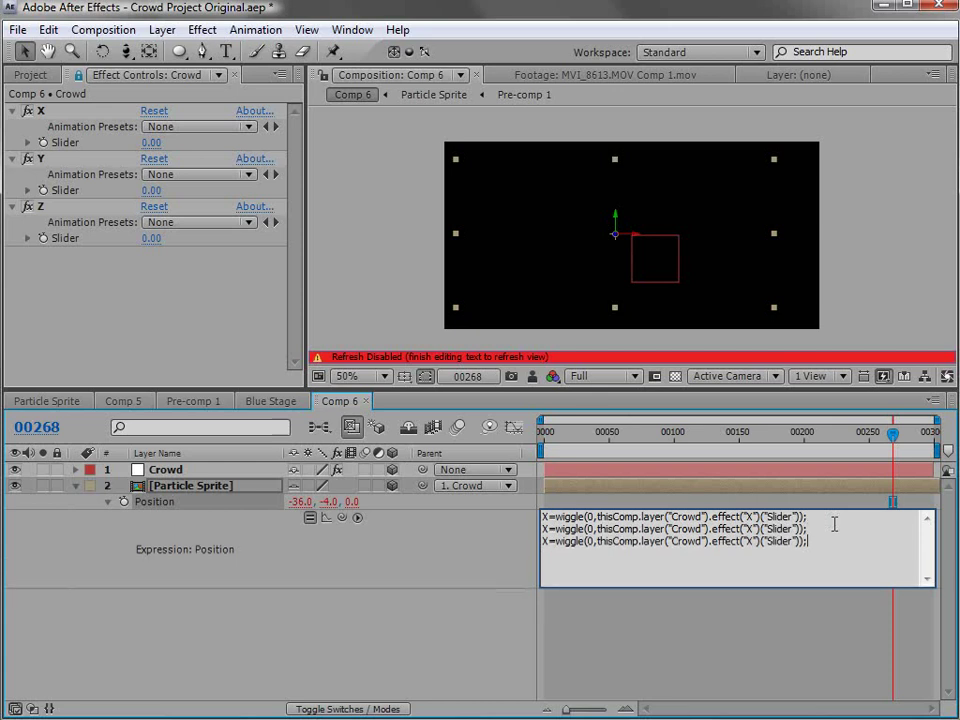
Step: Change the two copied lines to use Y and Z with their matching sliders, add [X,Y,Z] as the last line, and apply the expression
{"action": "double_click", "coordinate": [544, 528]}
{"action": "key", "text": "BackSpace"}
{"action": "type", "text": "Y"}
{"action": "double_click", "coordinate": [544, 541]}
{"action": "type", "text": "Z"}
{"action": "double_click", "coordinate": [748, 541]}
{"action": "type", "text": "Z"}
{"action": "key", "text": "Return"}
{"action": "type", "text": "["}
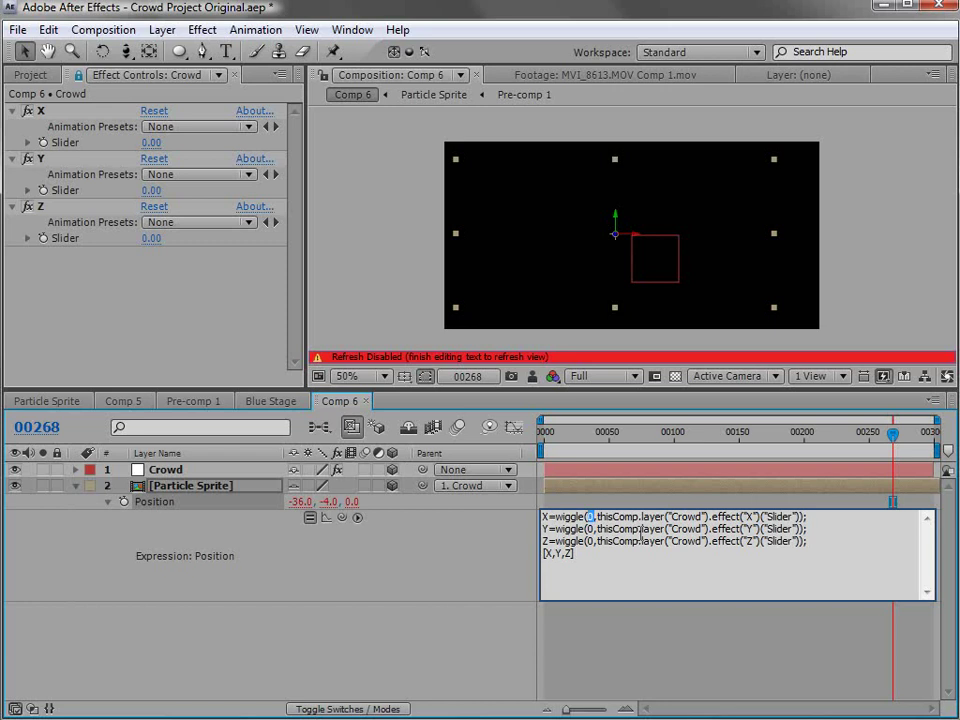
{"action": "type", "text": "0"}
{"action": "left_click", "coordinate": [628, 658]}
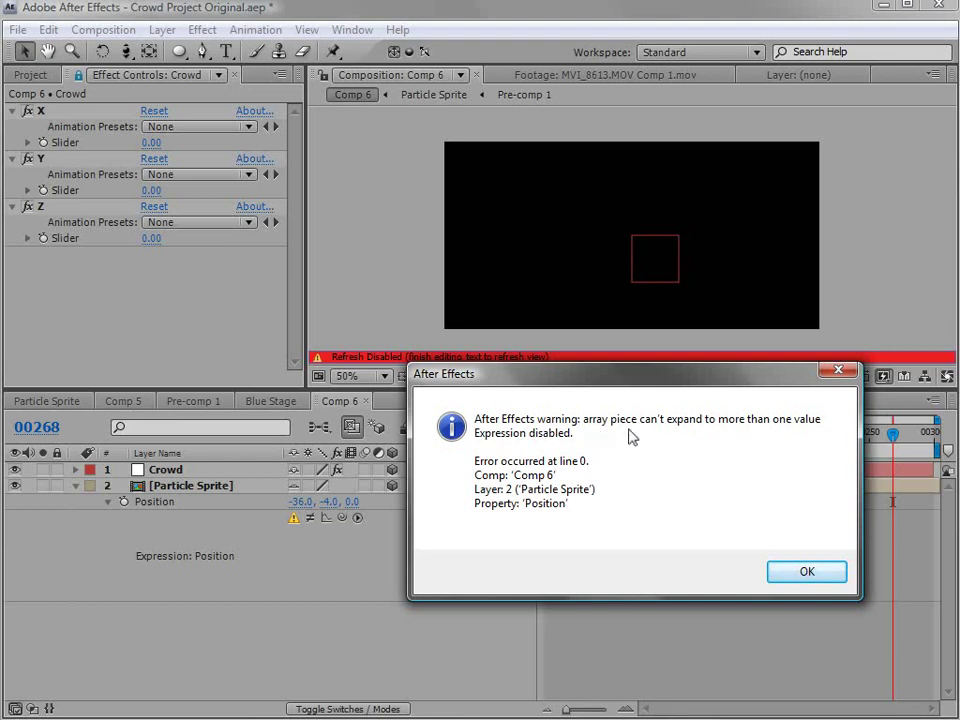
{"action": "left_click", "coordinate": [789, 574]}
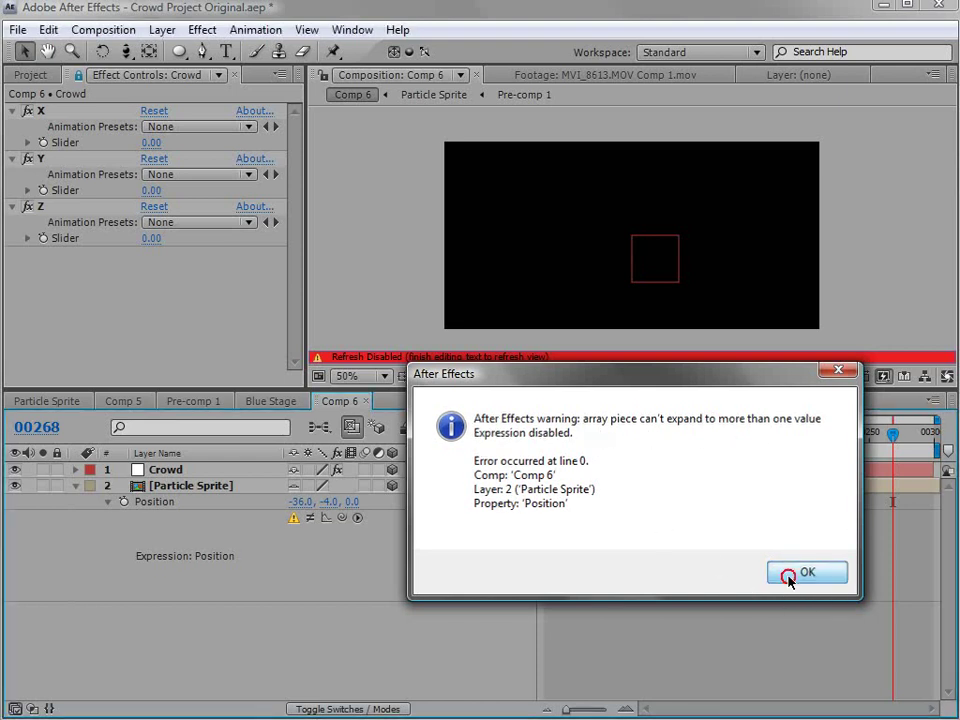
Step: Append the indexes [0], [1] and [2] to the X, Y and Z wiggle lines of the Position expression, and apply it
{"action": "left_click", "coordinate": [822, 527]}
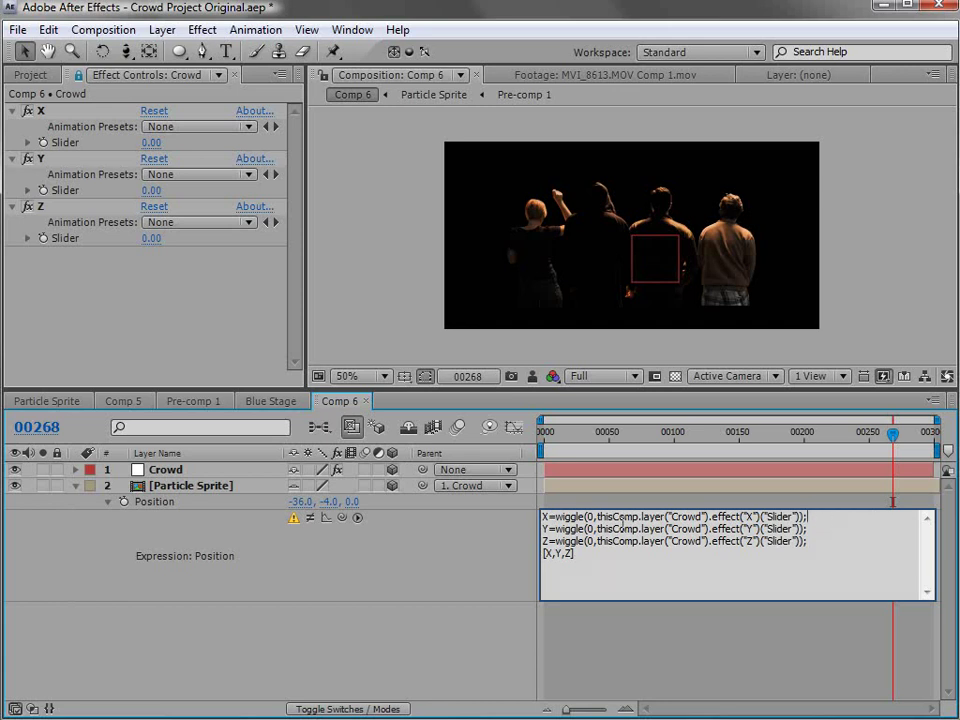
{"action": "double_click", "coordinate": [557, 517]}
{"action": "left_click", "coordinate": [883, 506]}
{"action": "left_click", "coordinate": [507, 588]}
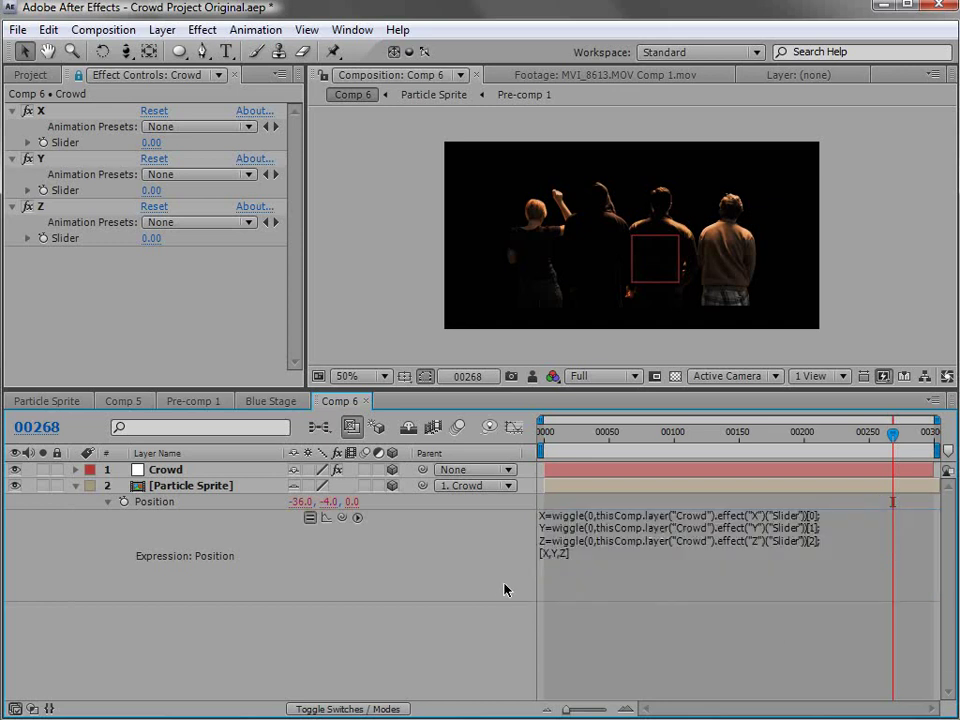
Step: Duplicate the Particle Sprite layer seven times, then duplicate all eight sprite layers together
{"action": "left_click", "coordinate": [748, 485]}
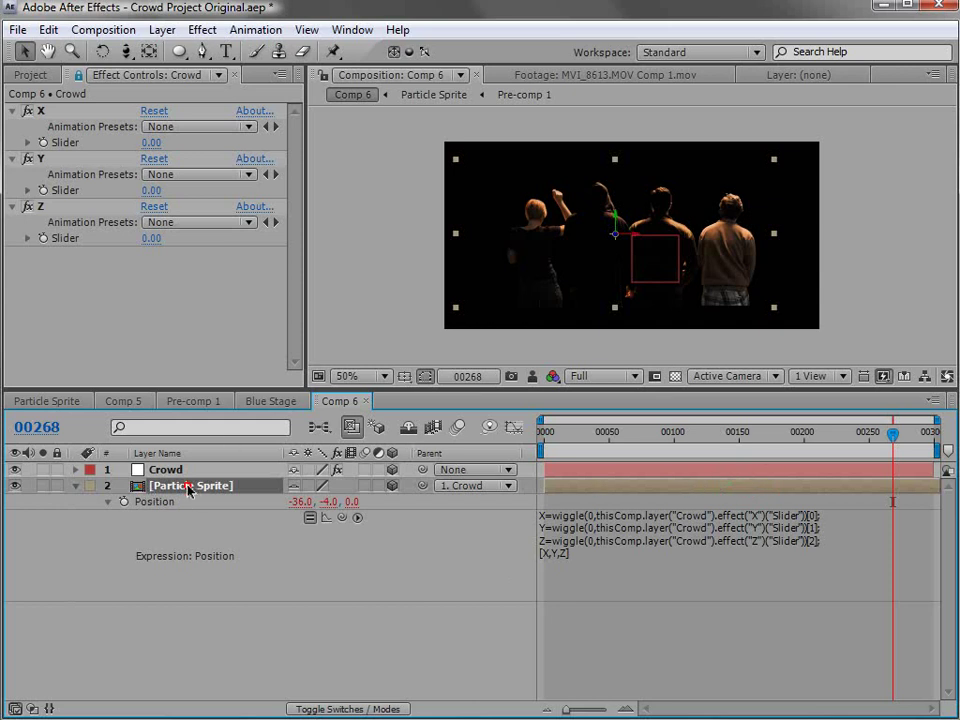
{"action": "left_click", "coordinate": [75, 486]}
{"action": "key", "text": "ctrl+d"}
{"action": "key", "text": "ctrl+d"}
{"action": "key", "text": "ctrl+d"}
{"action": "key", "text": "ctrl+d"}
{"action": "key", "text": "ctrl+d"}
{"action": "key", "text": "ctrl+d"}
{"action": "key", "text": "ctrl+d"}
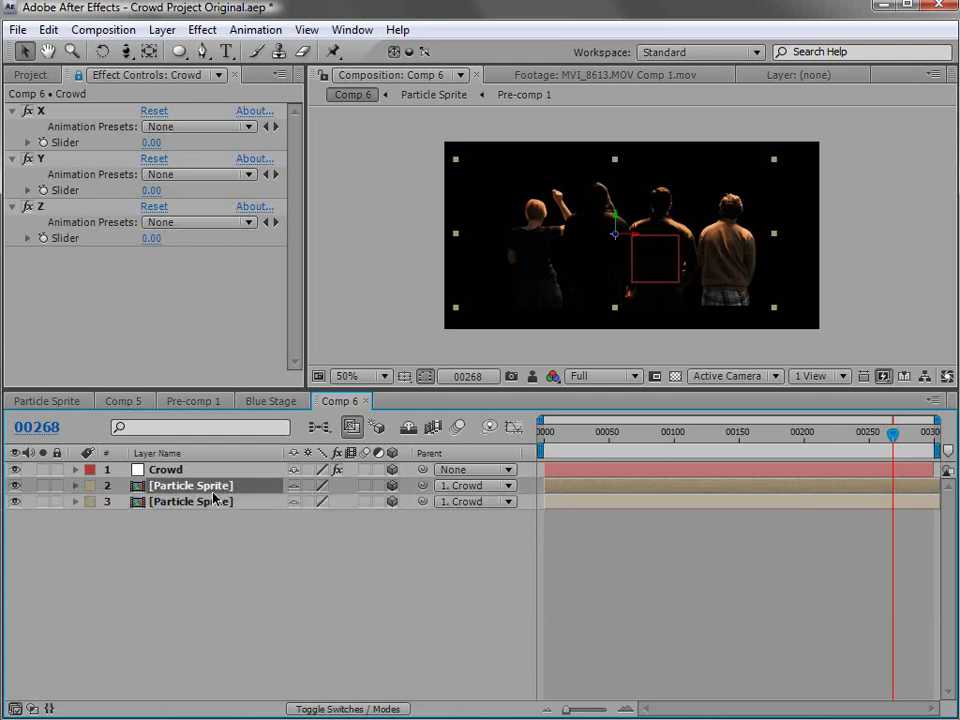
{"action": "left_click", "coordinate": [193, 597], "text": "shift"}
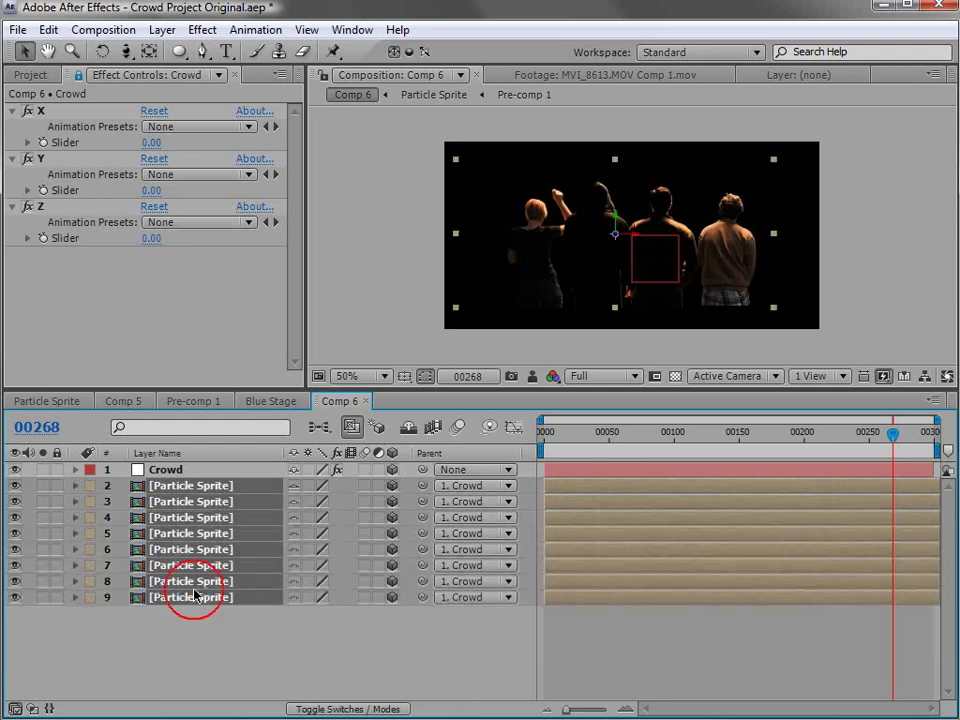
{"action": "key", "text": "ctrl+d"}
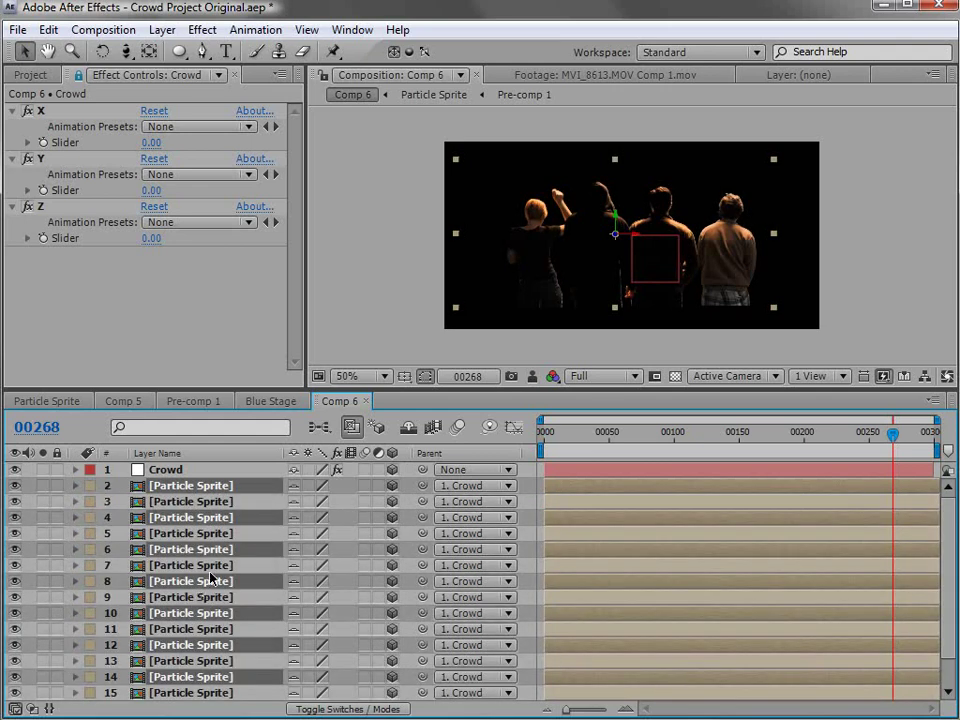
Step: Shift the selected Particle Sprite copies earlier in time to offset their motion, and duplicate all the sprite layers once more
{"action": "left_click_drag", "start_coordinate": [585, 487], "coordinate": [579, 491]}
{"action": "left_click_drag", "start_coordinate": [921, 487], "coordinate": [936, 487]}
{"action": "left_click", "coordinate": [589, 507]}
{"action": "scroll", "coordinate": [588, 640], "scroll_direction": "down", "scroll_amount": 1}
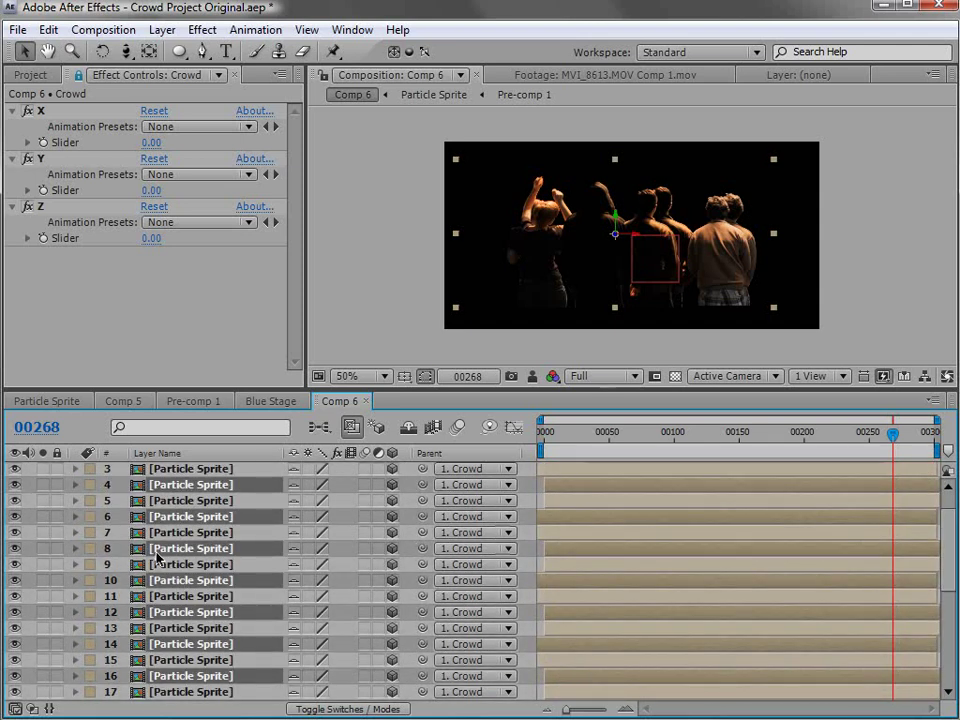
{"action": "scroll", "coordinate": [172, 554], "scroll_direction": "up", "scroll_amount": 1}
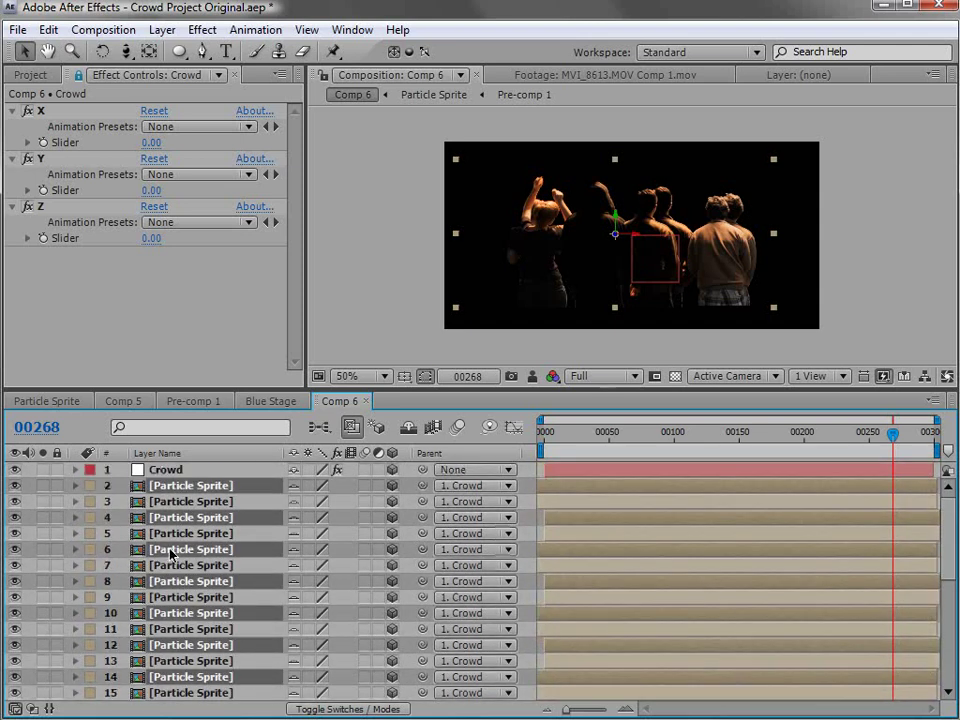
Step: Select the whole set of Particle Sprite layers, 2 to 33, and duplicate that set two times
{"action": "left_click", "coordinate": [182, 499]}
{"action": "left_click", "coordinate": [203, 607]}
{"action": "scroll", "coordinate": [205, 650], "scroll_direction": "down", "scroll_amount": 6}
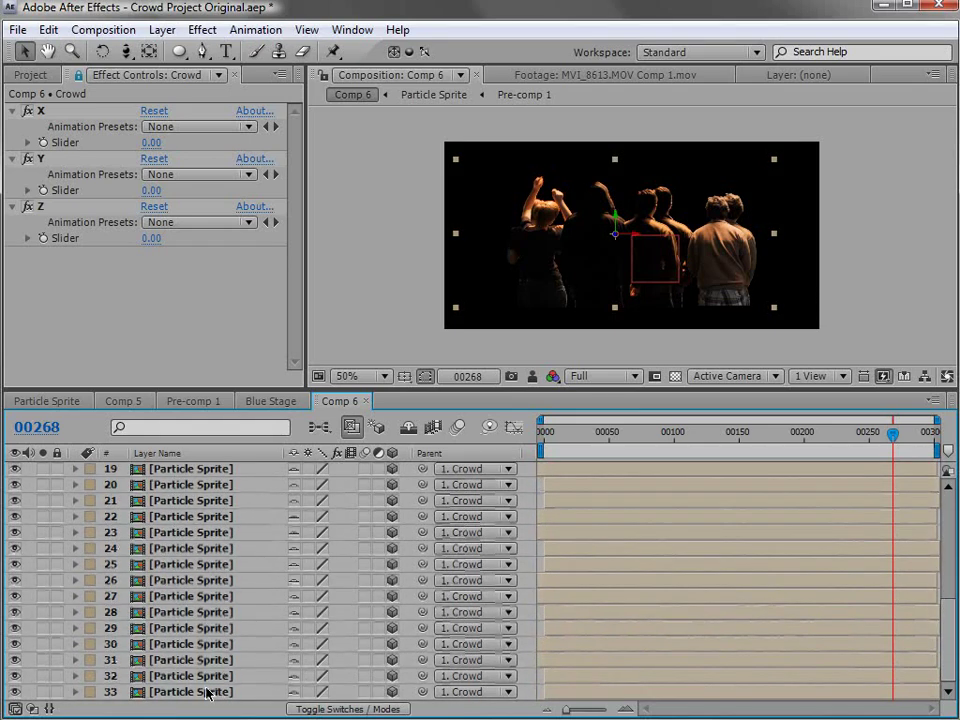
{"action": "key", "text": "ctrl+z"}
{"action": "key", "text": "grave"}
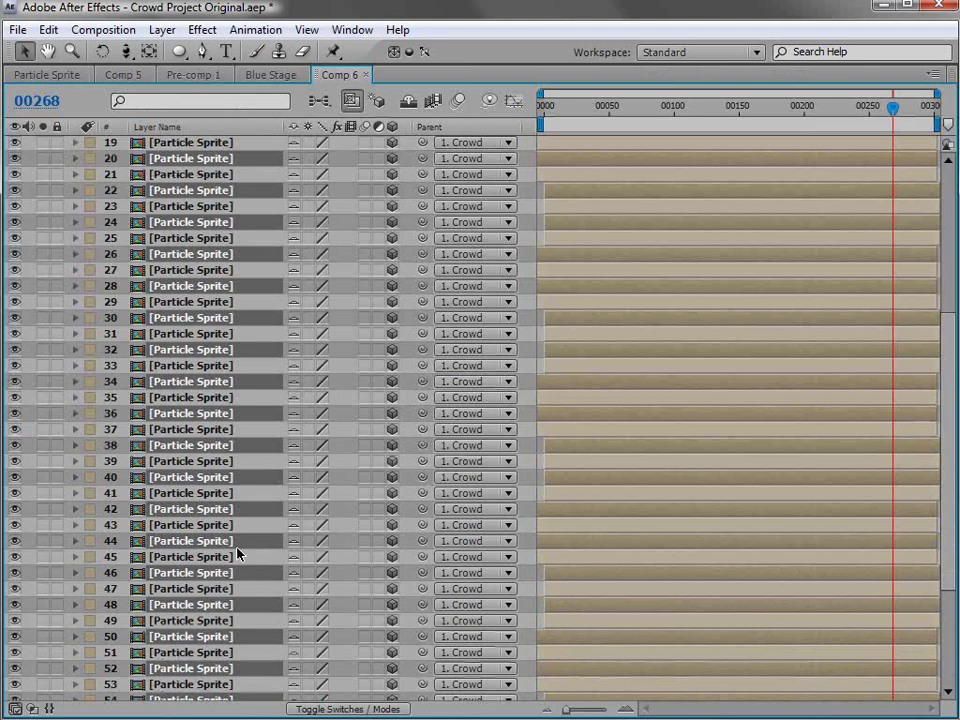
{"action": "scroll", "coordinate": [238, 555], "scroll_direction": "down", "scroll_amount": 4}
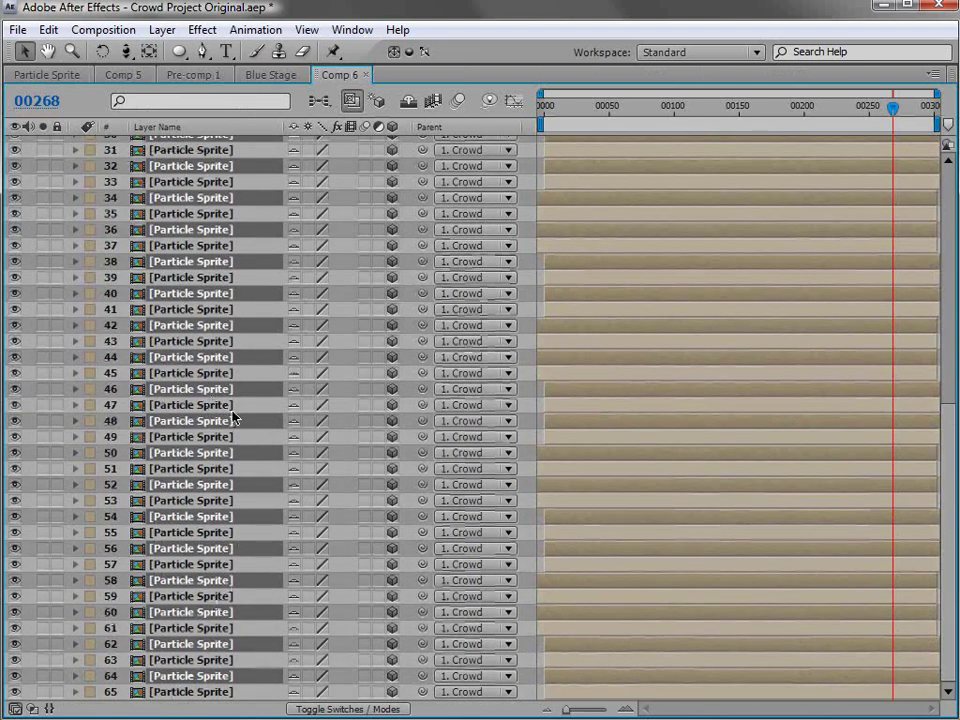
{"action": "key", "text": "grave"}
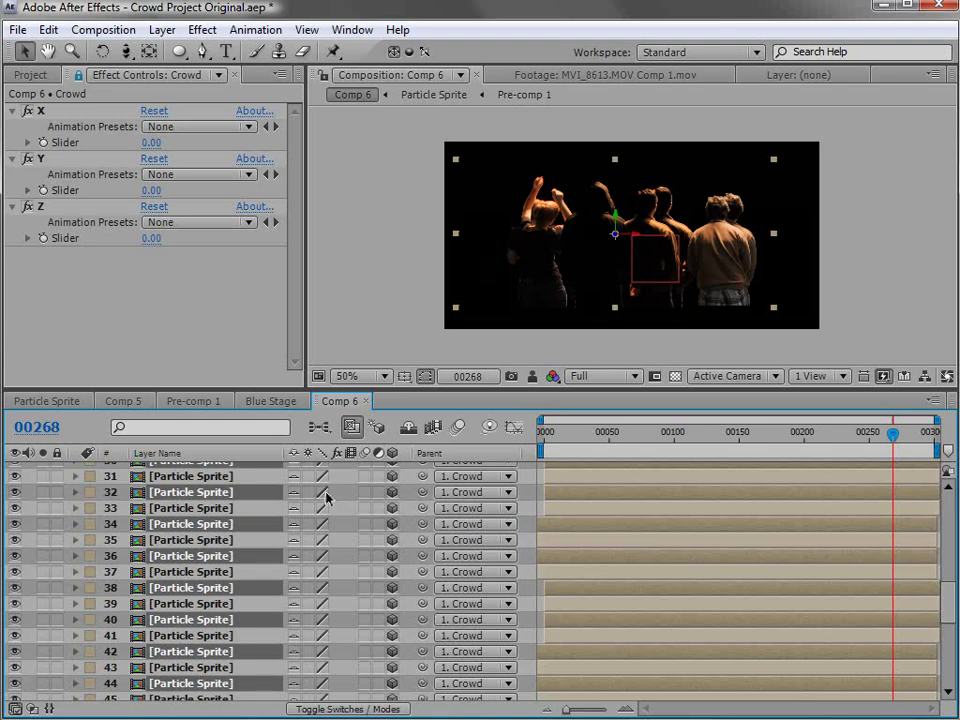
{"action": "scroll", "coordinate": [210, 553], "scroll_direction": "up", "scroll_amount": 3}
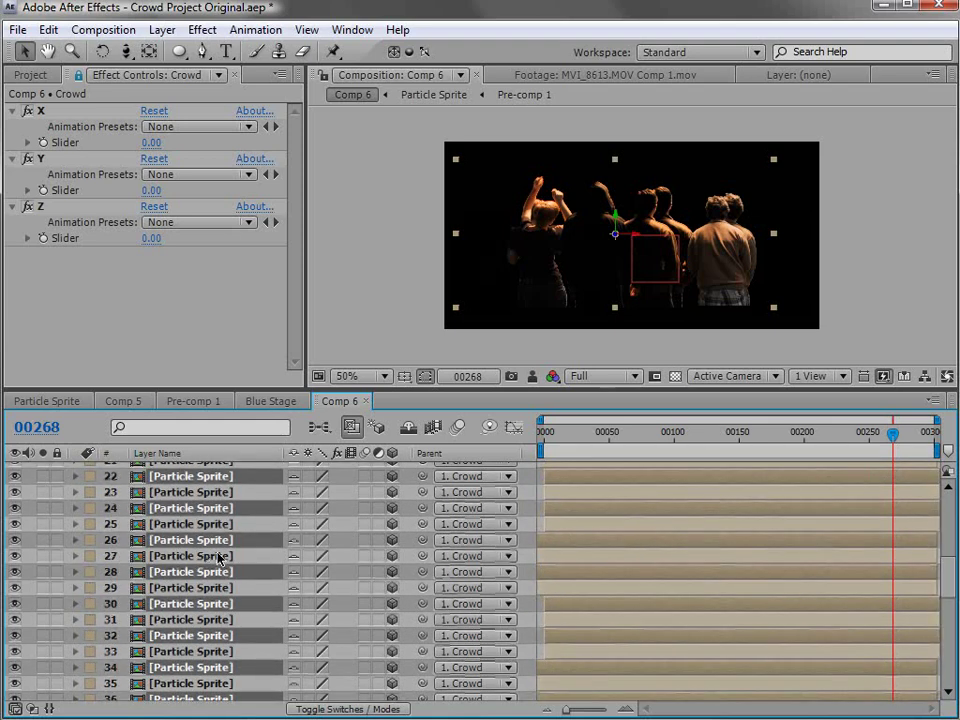
{"action": "left_click_drag", "start_coordinate": [947, 590], "coordinate": [950, 510]}
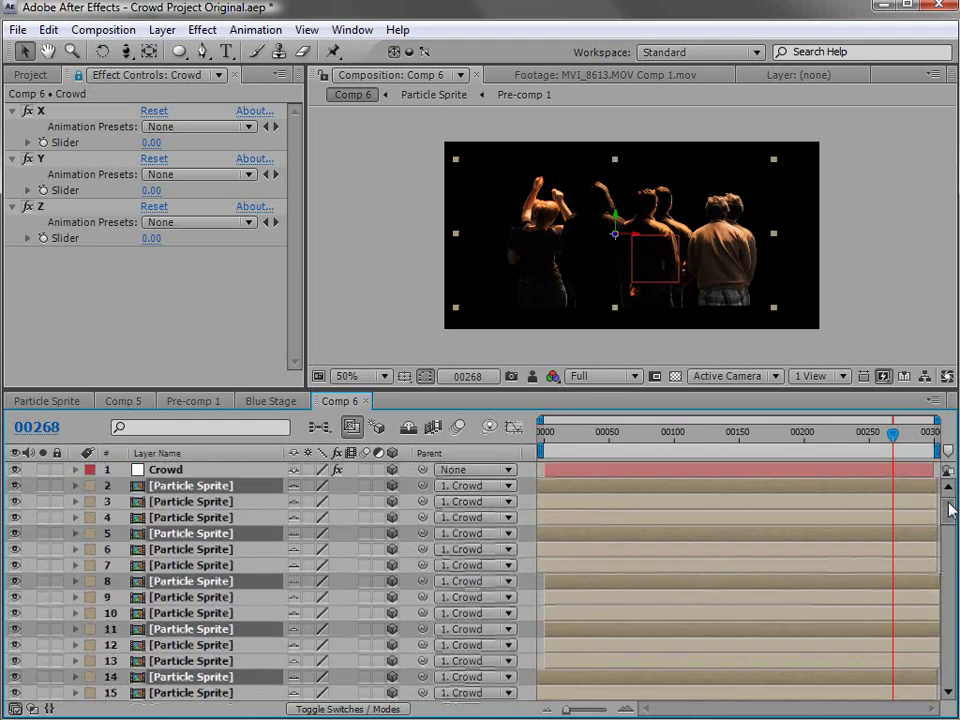
Step: Add a new camera layer named Camera 1 with the 20mm preset above the Crowd null
{"action": "left_click", "coordinate": [188, 471]}
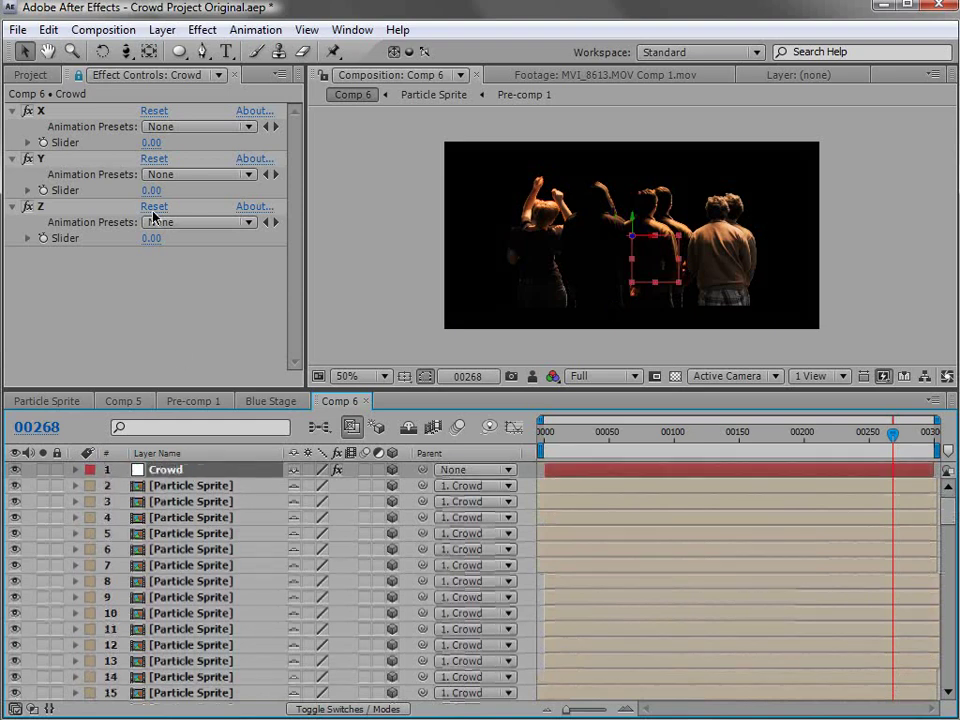
{"action": "left_click", "coordinate": [161, 30]}
{"action": "mouse_move", "coordinate": [190, 51]}
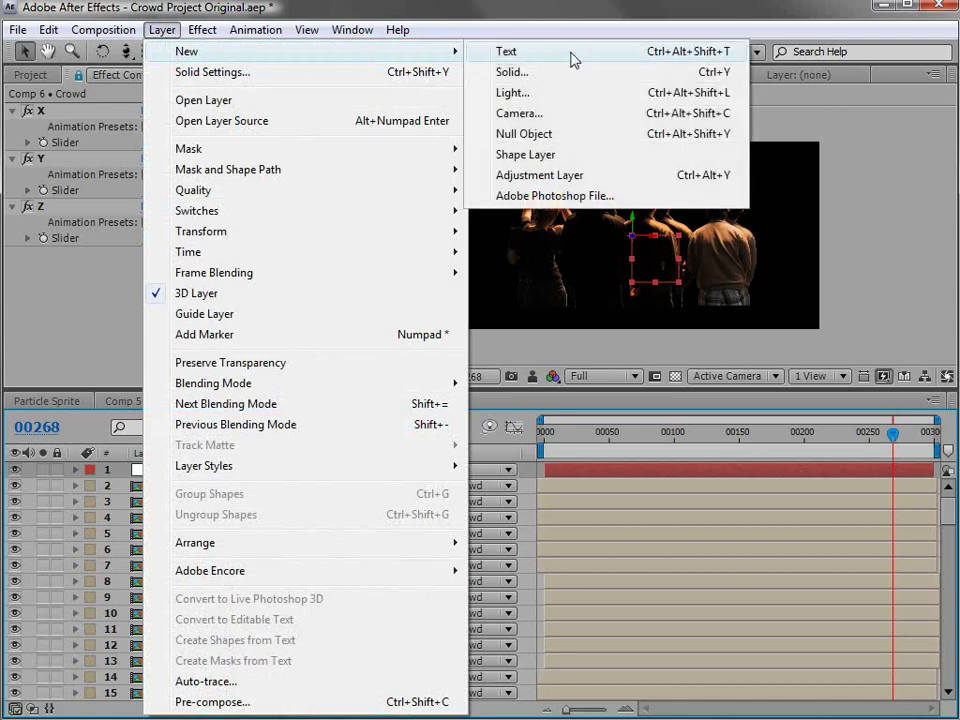
{"action": "left_click", "coordinate": [521, 112]}
{"action": "left_click", "coordinate": [474, 286]}
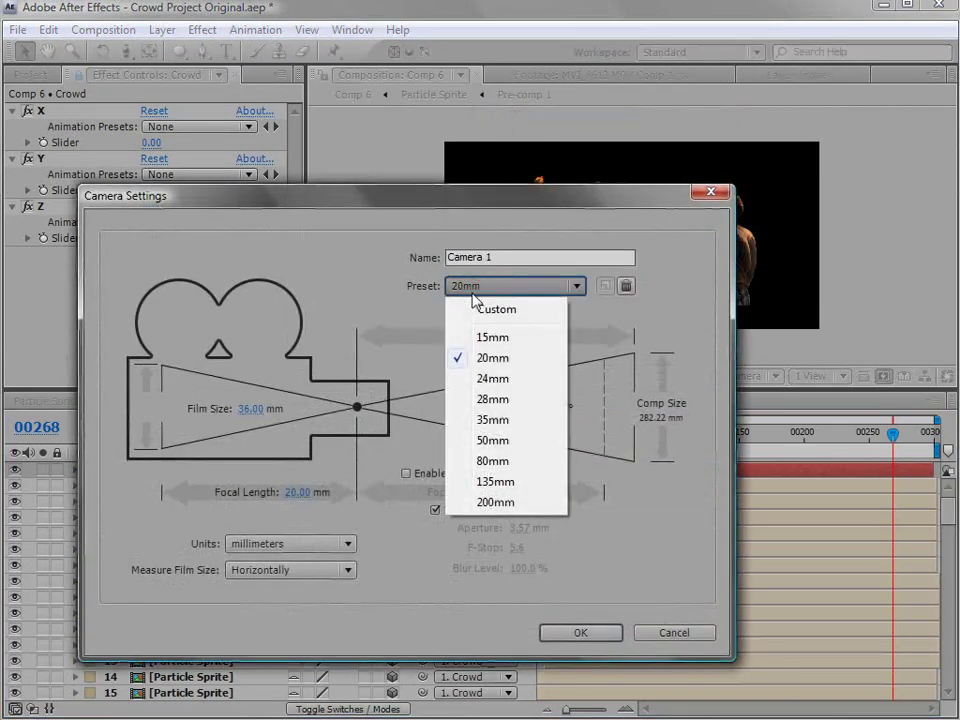
{"action": "left_click", "coordinate": [490, 357]}
{"action": "left_click", "coordinate": [587, 633]}
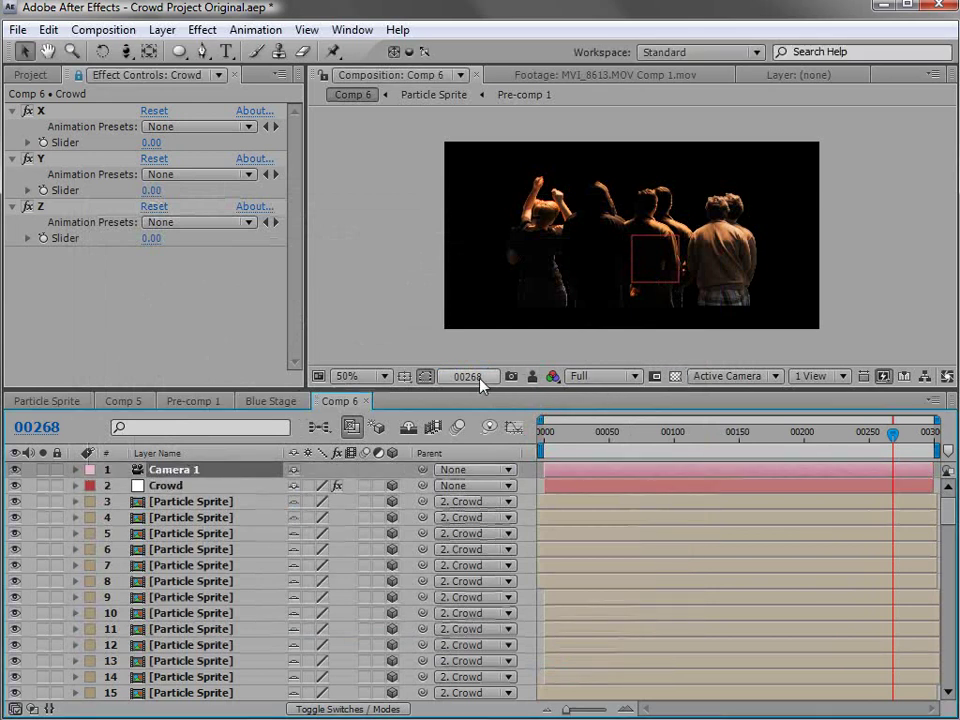
Step: Lower the composition preview resolution to Half, and orbit and pull the camera back so the sprites appear smaller
{"action": "left_click", "coordinate": [604, 376]}
{"action": "left_click", "coordinate": [607, 445]}
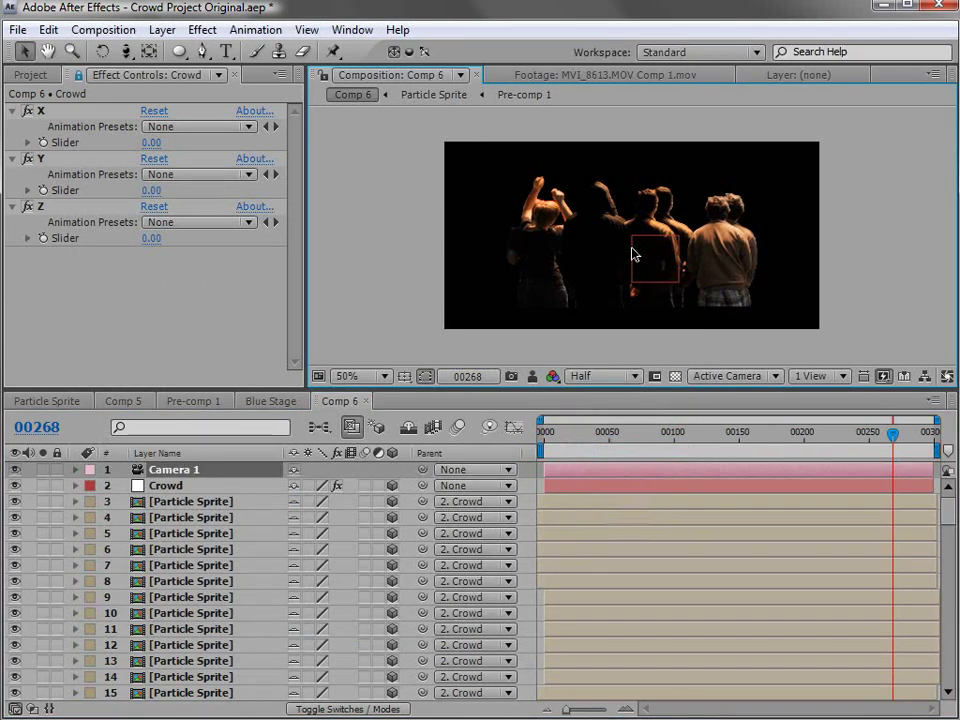
{"action": "key", "text": "c"}
{"action": "left_click_drag", "start_coordinate": [575, 222], "coordinate": [546, 206]}
{"action": "key", "text": "c"}
{"action": "left_click_drag", "start_coordinate": [606, 227], "coordinate": [640, 250]}
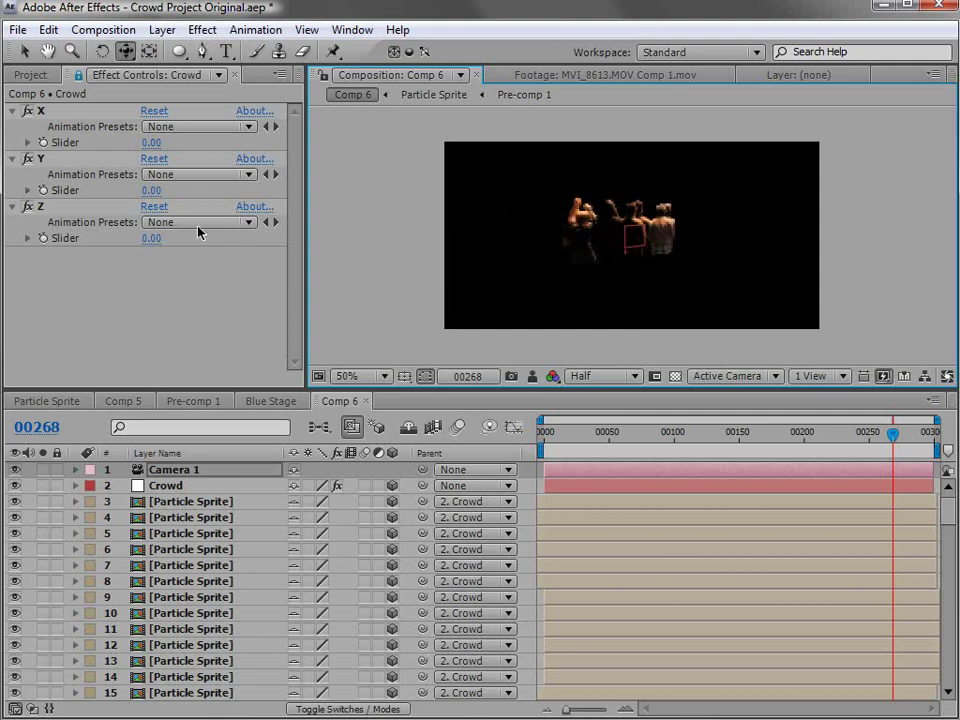
Step: Spread the crowd by setting the Crowd null's X slider to 915 and its Z slider to 750
{"action": "left_click", "coordinate": [166, 486]}
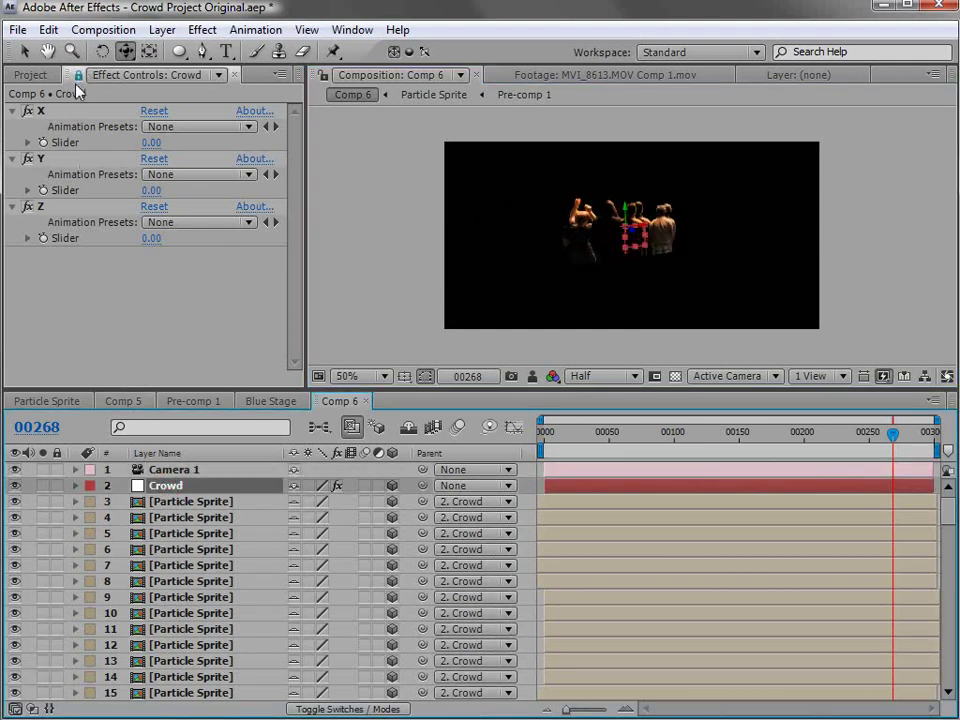
{"action": "left_click", "coordinate": [42, 110]}
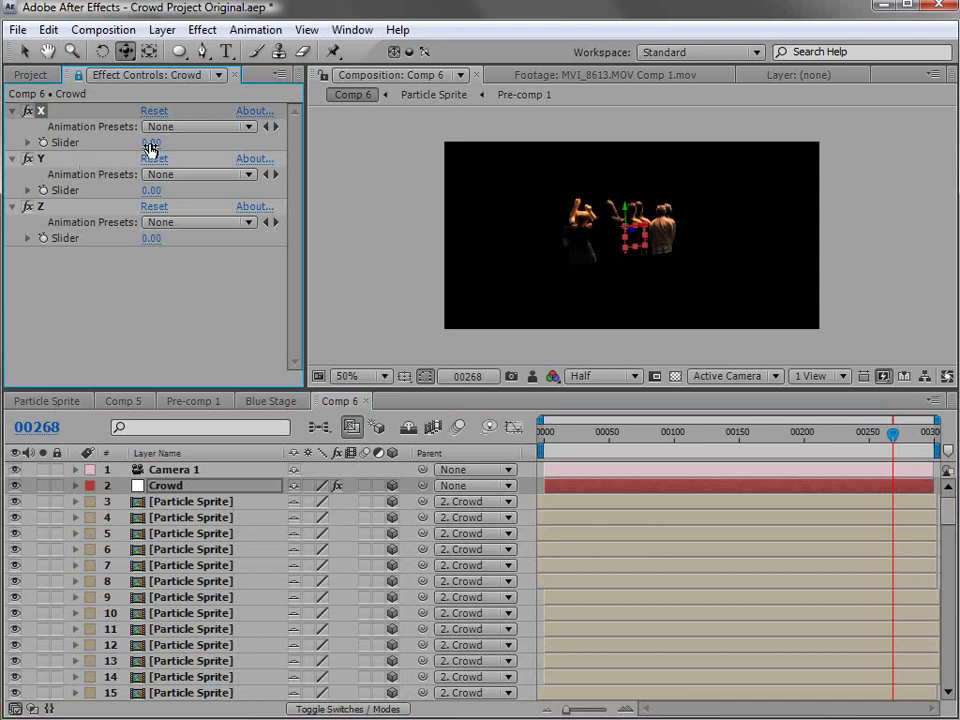
{"action": "left_click_drag", "start_coordinate": [152, 142], "coordinate": [955, 127]}
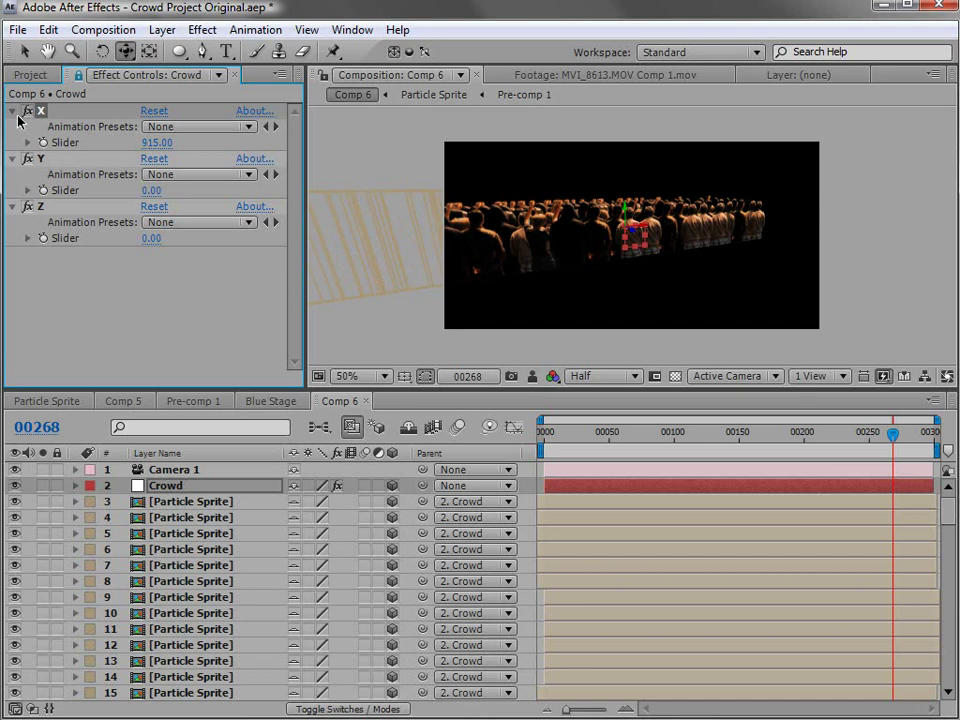
{"action": "left_click", "coordinate": [32, 207]}
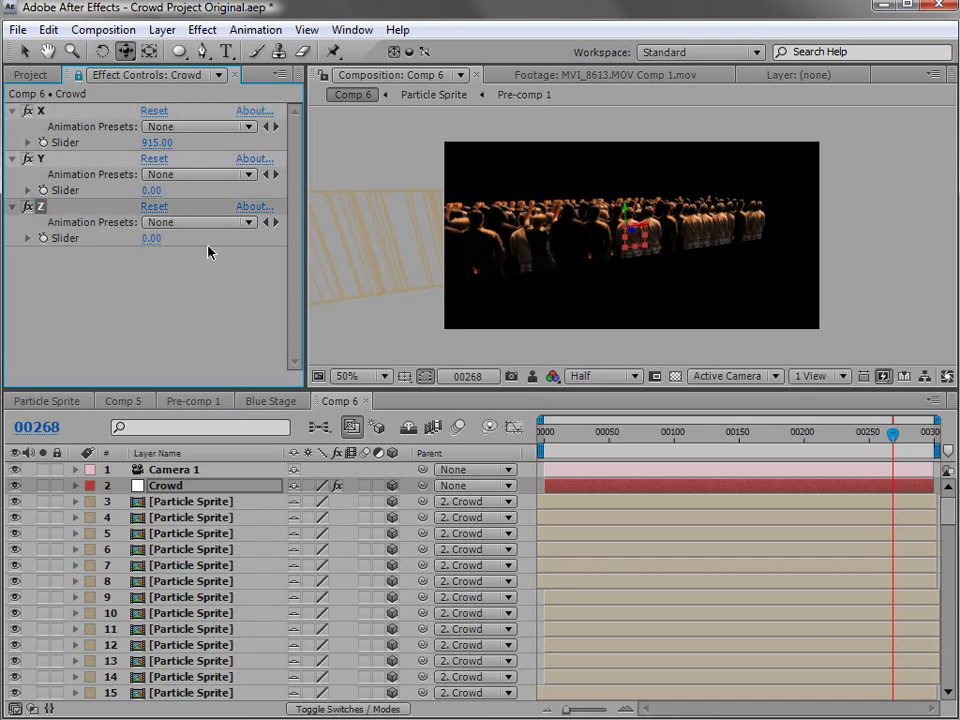
{"action": "left_click_drag", "start_coordinate": [151, 238], "coordinate": [867, 251]}
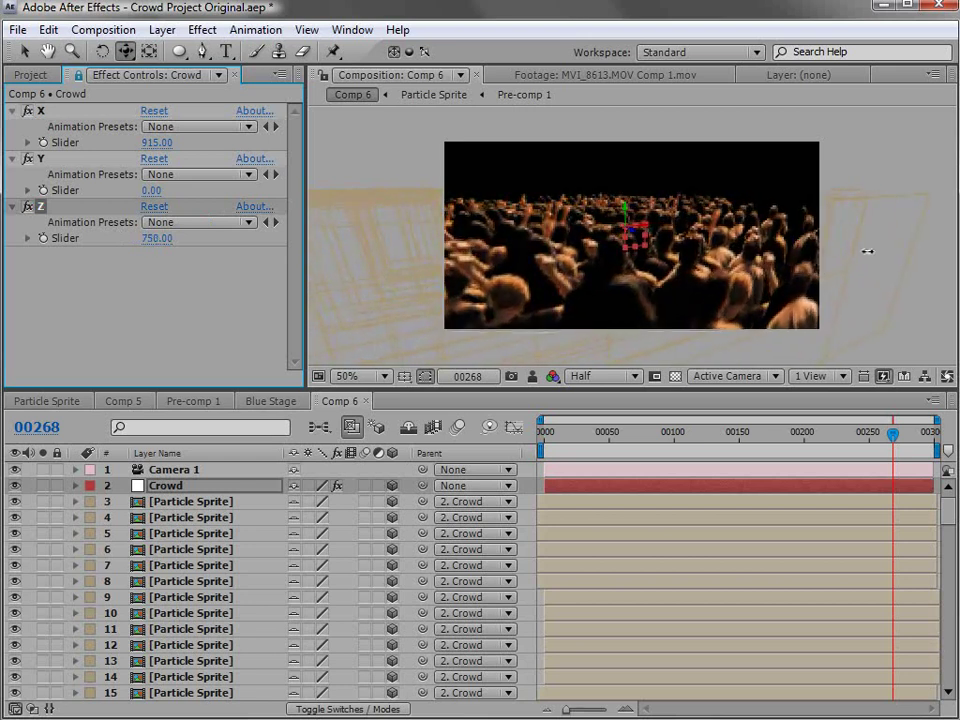
Step: Adjust the camera angle slightly and set the Crowd null's Y slider to 29 to vary the sprites' heights
{"action": "left_click", "coordinate": [46, 160]}
{"action": "left_click_drag", "start_coordinate": [667, 298], "coordinate": [656, 297]}
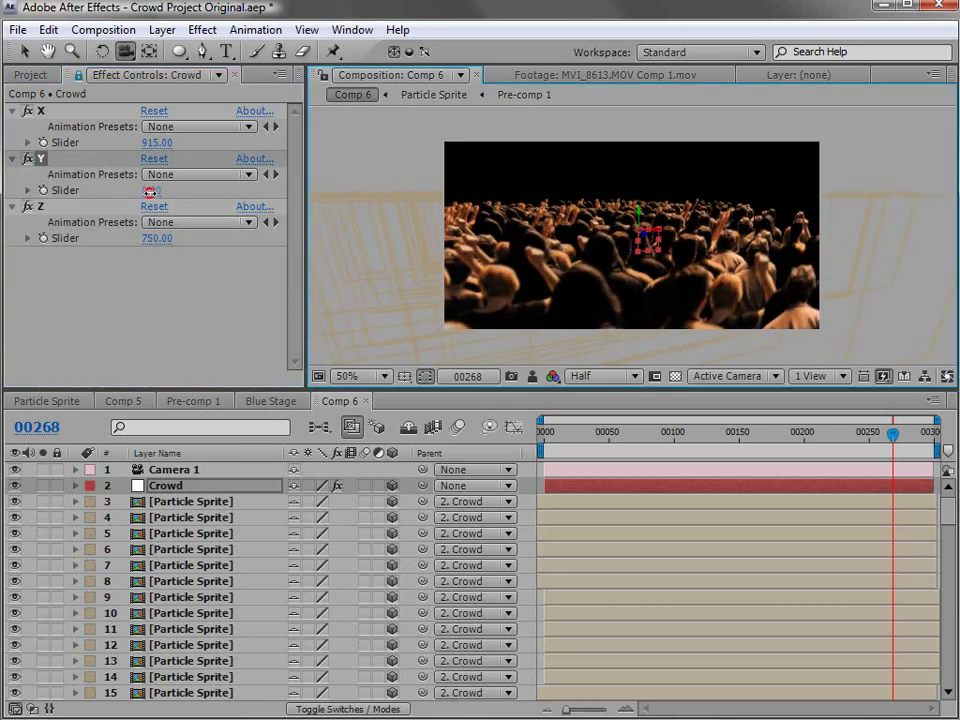
{"action": "left_click_drag", "start_coordinate": [155, 189], "coordinate": [210, 200]}
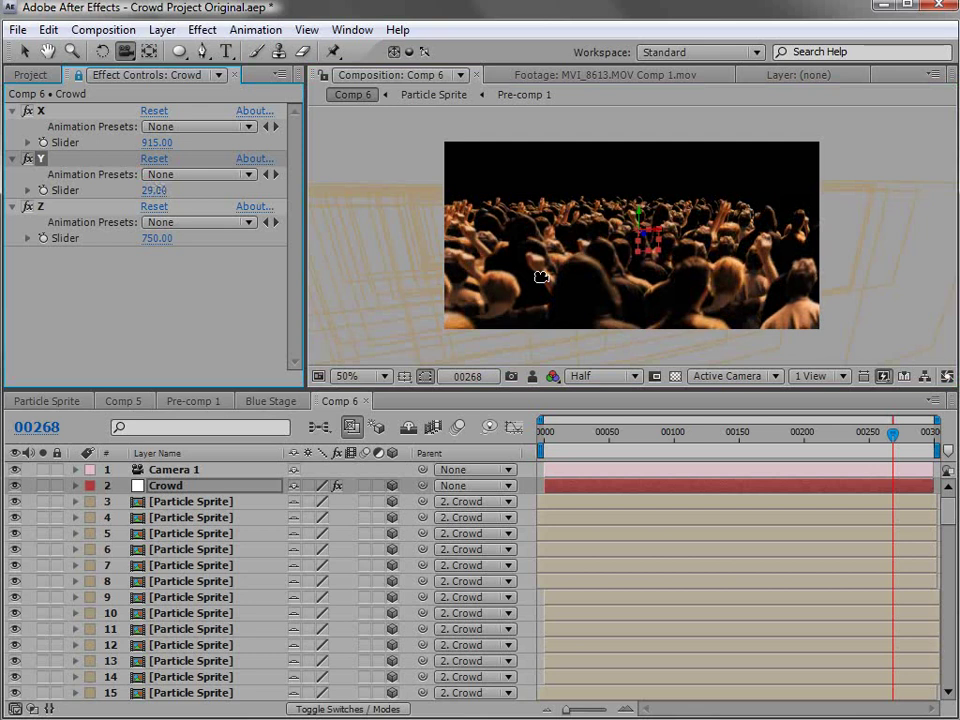
{"action": "key", "text": "v"}
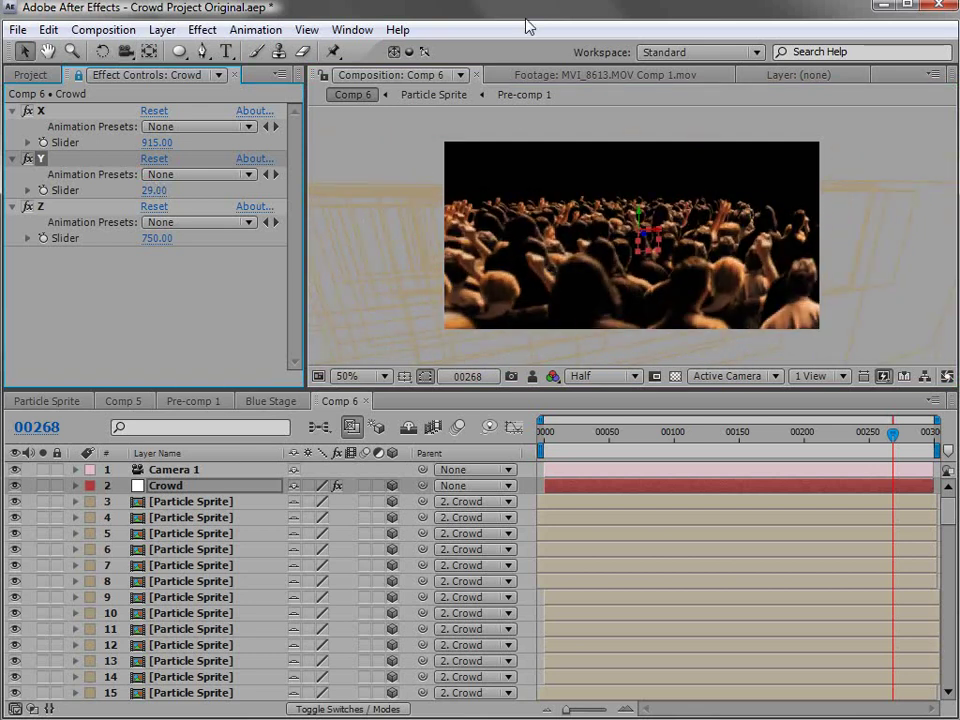
Step: Show the composition view maximized at 100% and set its preview resolution to Full
{"action": "scroll", "coordinate": [527, 240], "scroll_direction": "up", "scroll_amount": 2}
{"action": "key", "text": "grave"}
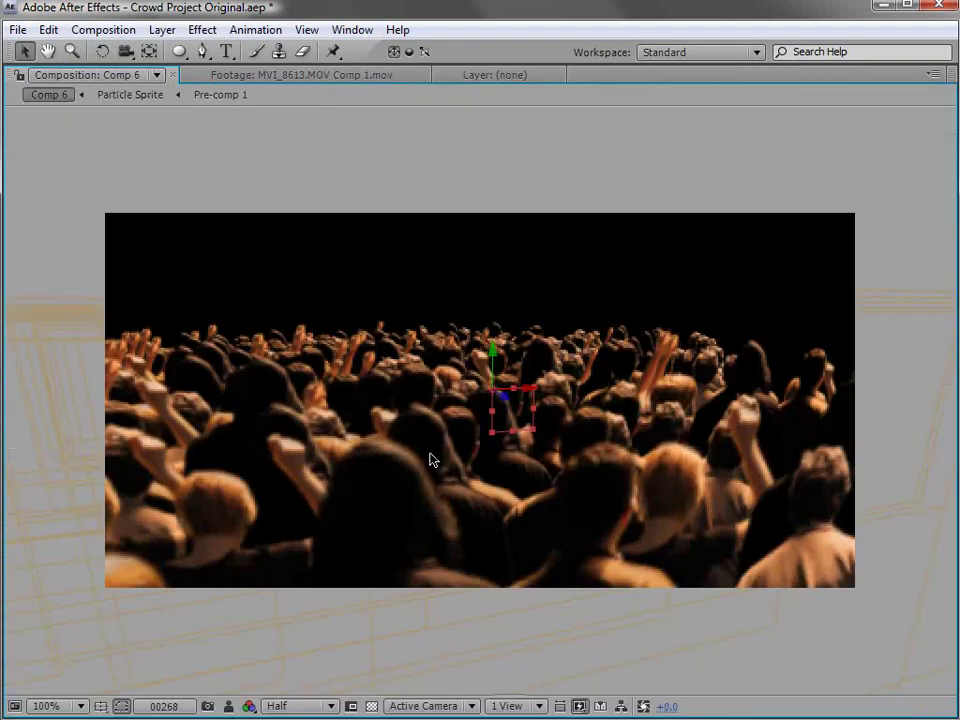
{"action": "left_click", "coordinate": [313, 706]}
{"action": "left_click", "coordinate": [326, 698]}
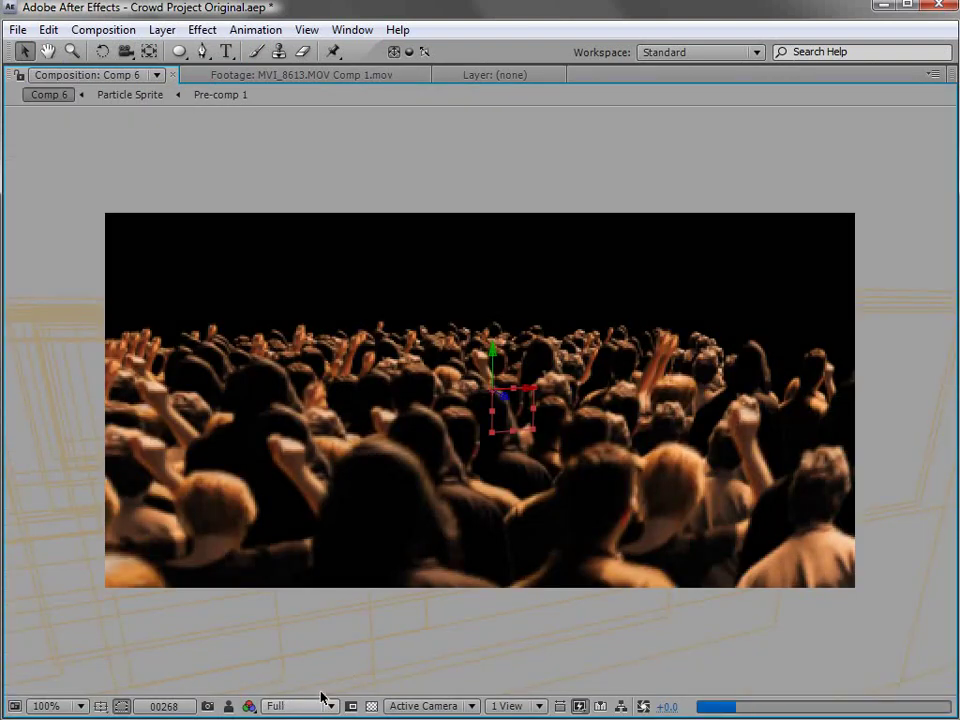
Step: Orbit, track and dolly the camera to frame the crowd from behind and slightly above, with its far edge near mid-frame
{"action": "key", "text": "c"}
{"action": "left_click_drag", "start_coordinate": [508, 435], "coordinate": [479, 425]}
{"action": "key", "text": "c"}
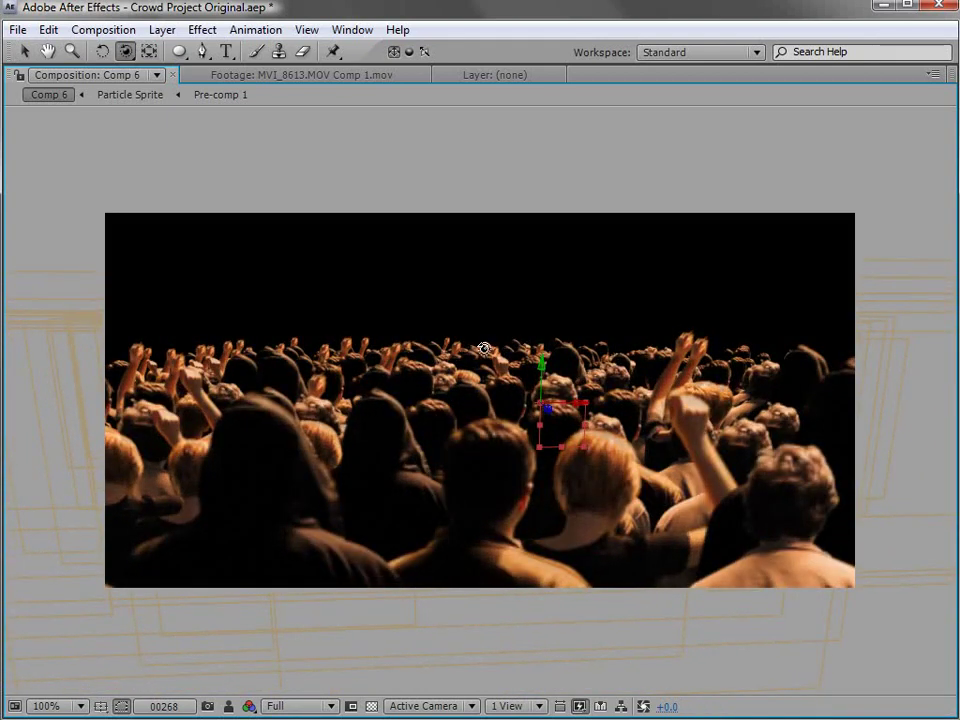
{"action": "left_click_drag", "start_coordinate": [487, 351], "coordinate": [489, 381]}
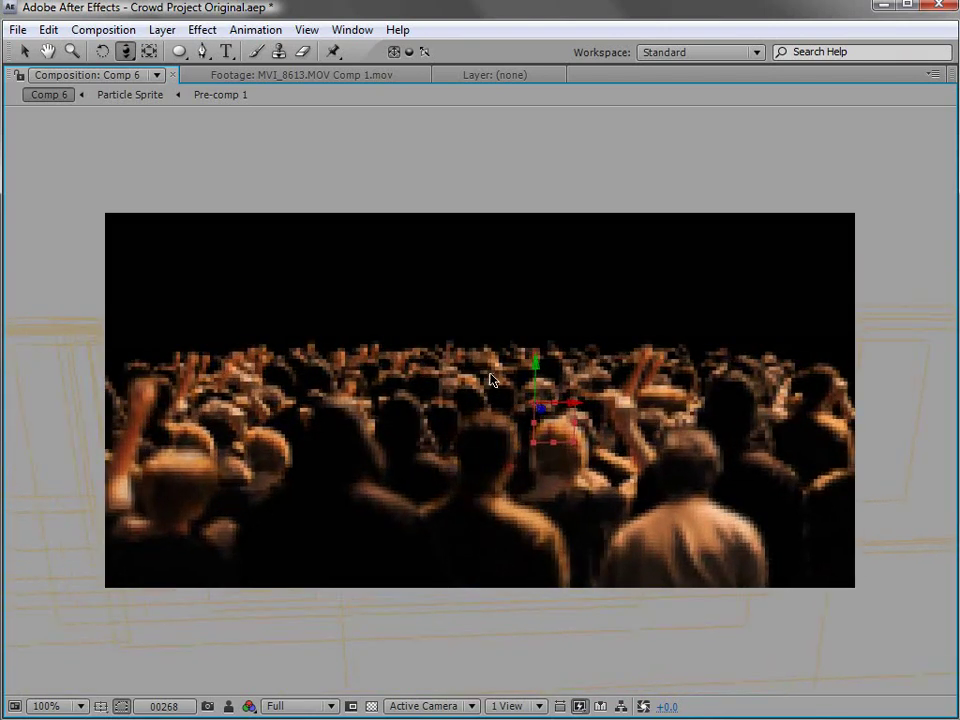
{"action": "key", "text": "c"}
{"action": "key", "text": "c"}
{"action": "left_click_drag", "start_coordinate": [489, 381], "coordinate": [511, 422]}
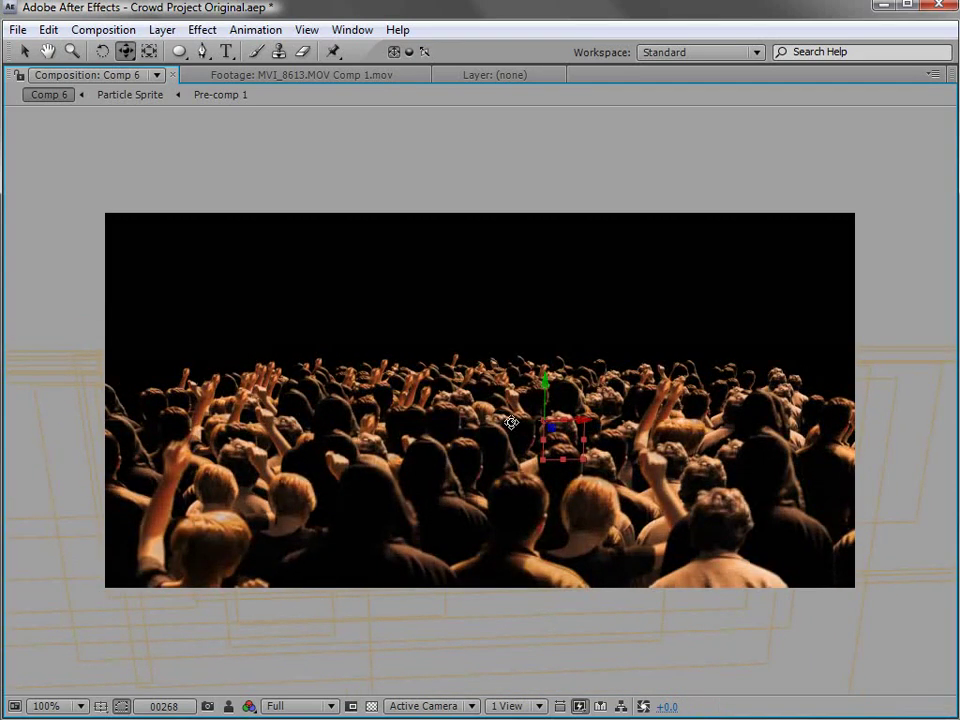
{"action": "key", "text": "v"}
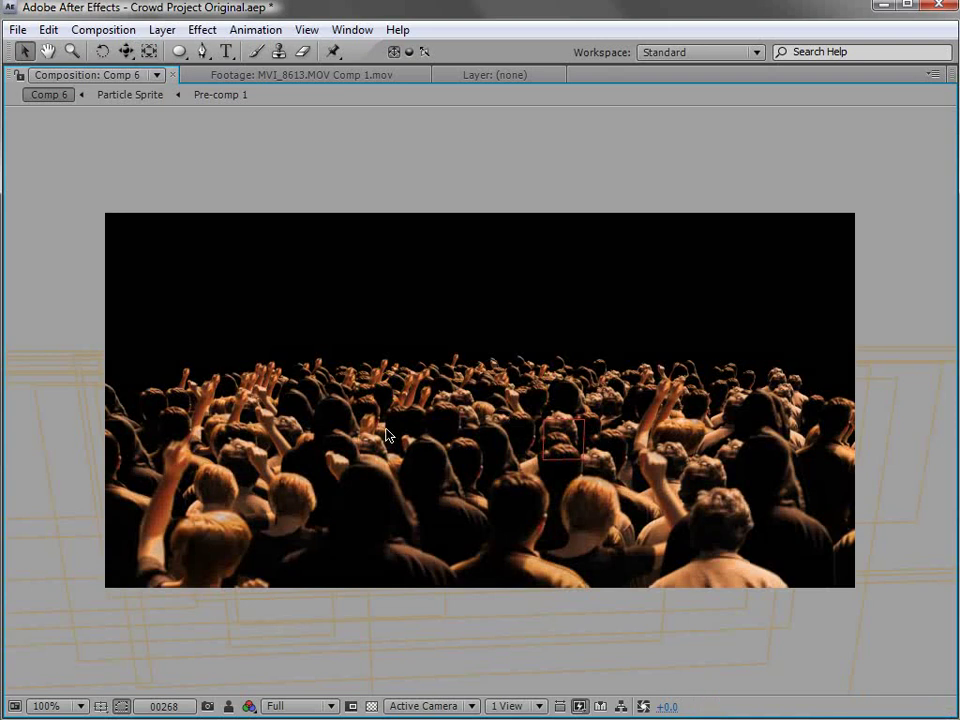
Step: Try moving a foreground Particle Sprite within the crowd, and undo the move
{"action": "left_click_drag", "start_coordinate": [686, 574], "coordinate": [594, 446]}
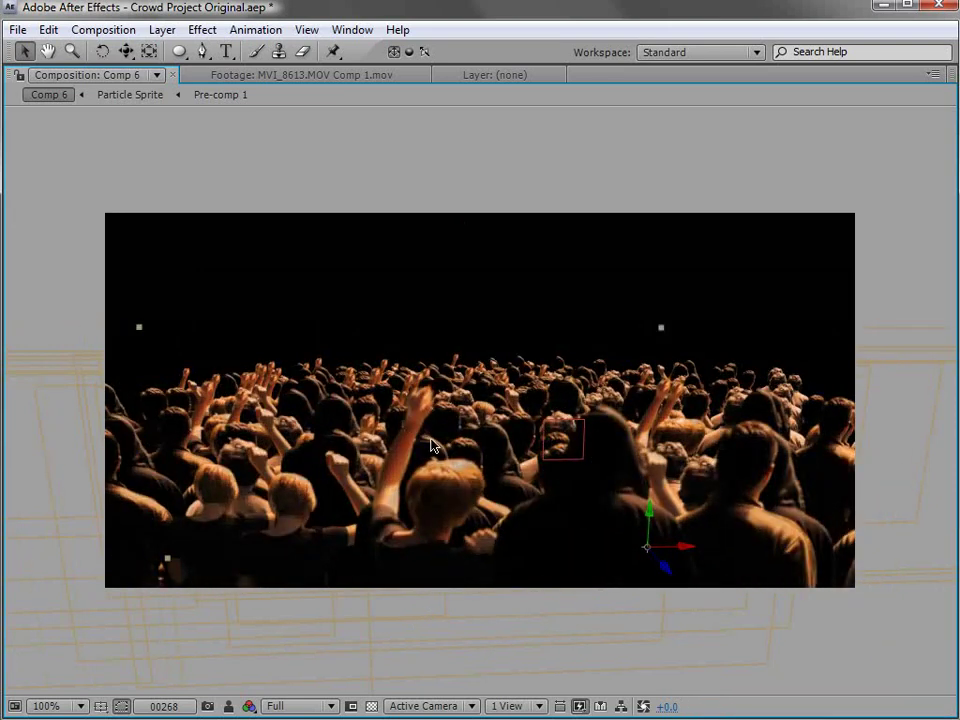
{"action": "key", "text": "ctrl+z"}
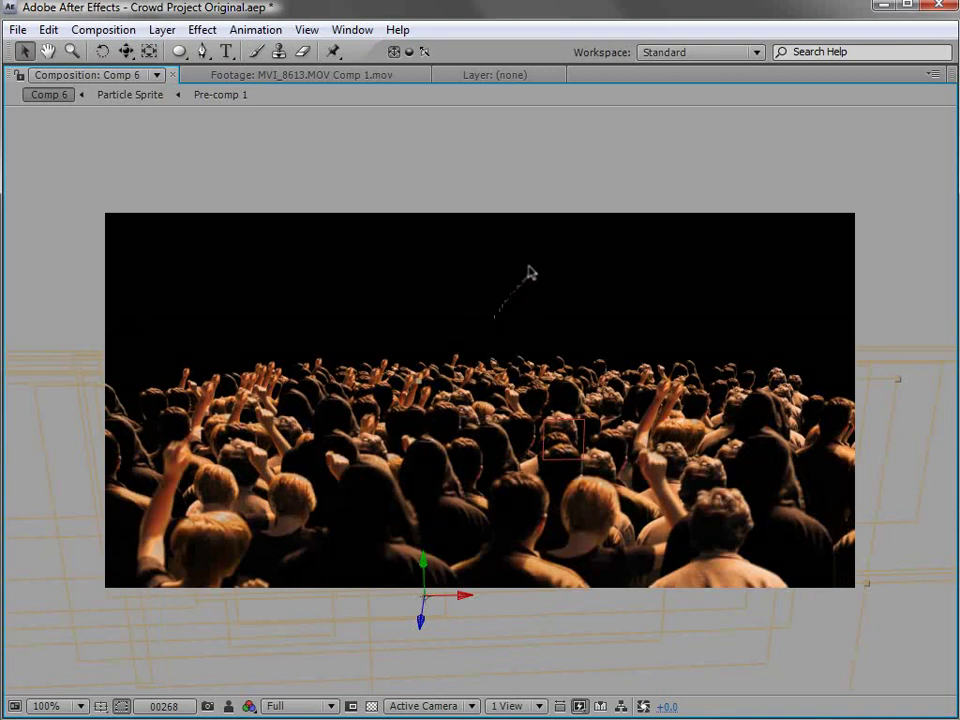
{"action": "key", "text": "period"}
{"action": "left_click_drag", "start_coordinate": [493, 536], "coordinate": [563, 415]}
Step: Restore the panel layout, turn off the visibility of all Particle Sprite layers, 3 to 98, and mark them as shy
{"action": "key", "text": "grave"}
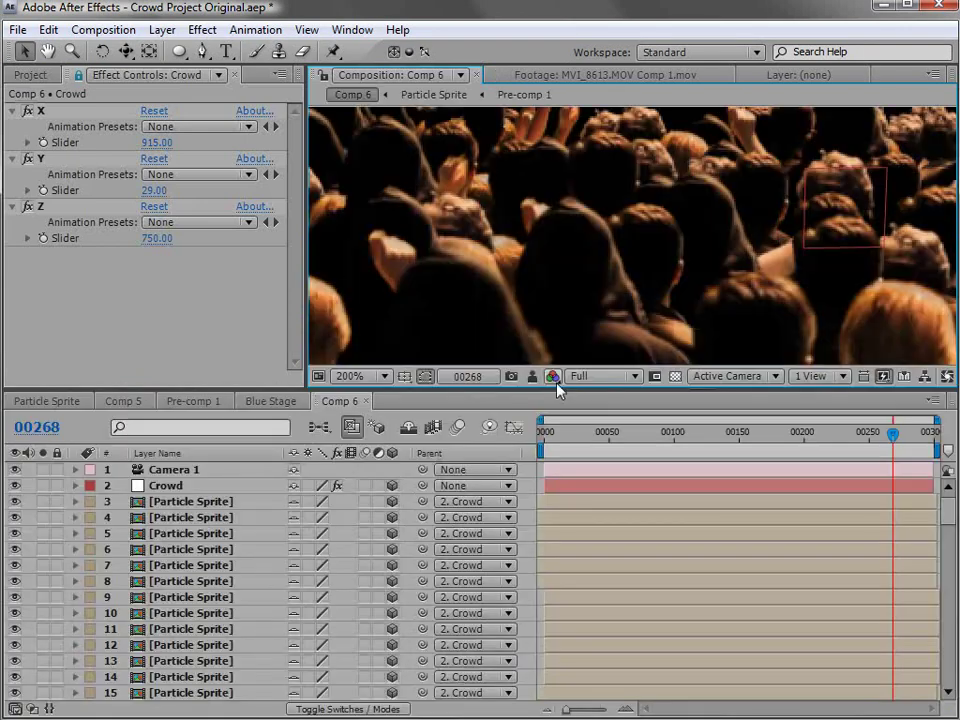
{"action": "key", "text": "comma"}
{"action": "left_click_drag", "start_coordinate": [572, 250], "coordinate": [570, 260]}
{"action": "key", "text": "v"}
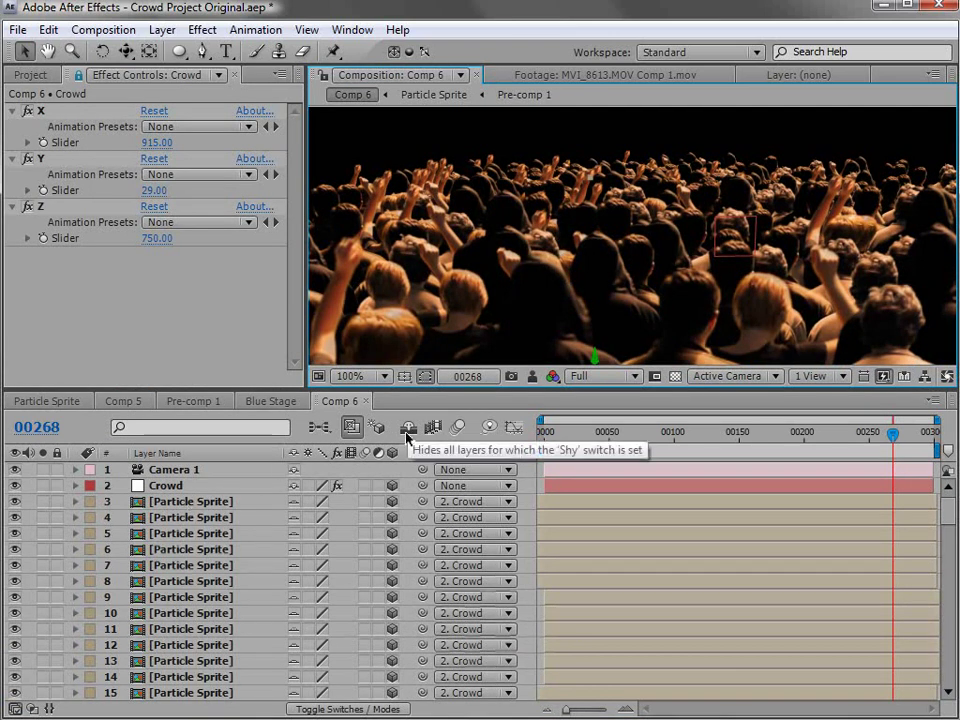
{"action": "left_click", "coordinate": [189, 504]}
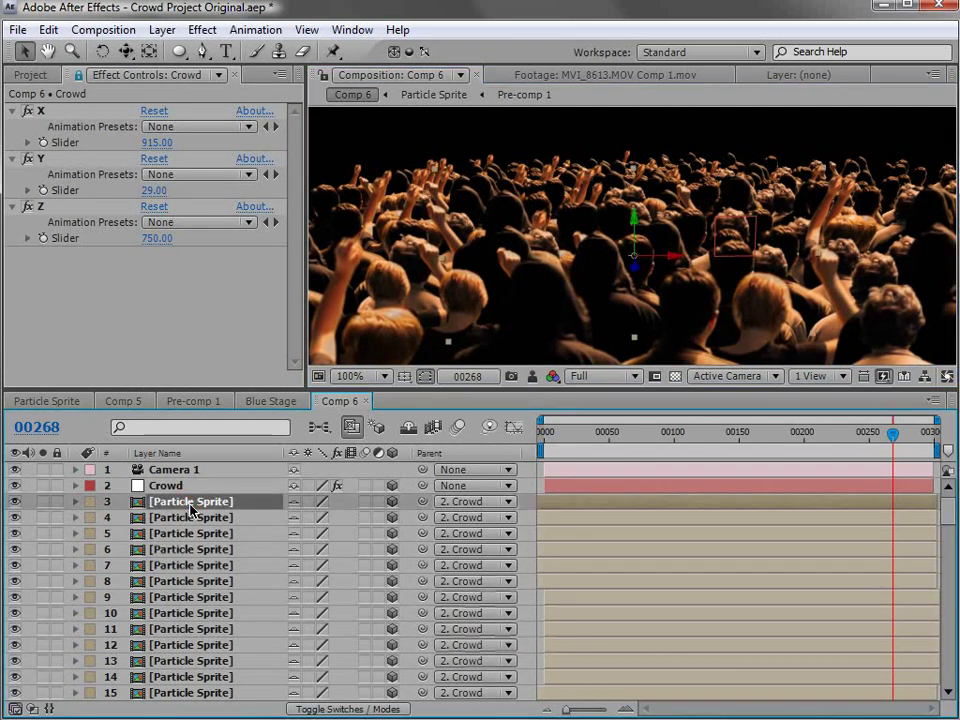
{"action": "scroll", "coordinate": [950, 675], "scroll_direction": "down", "scroll_amount": 2}
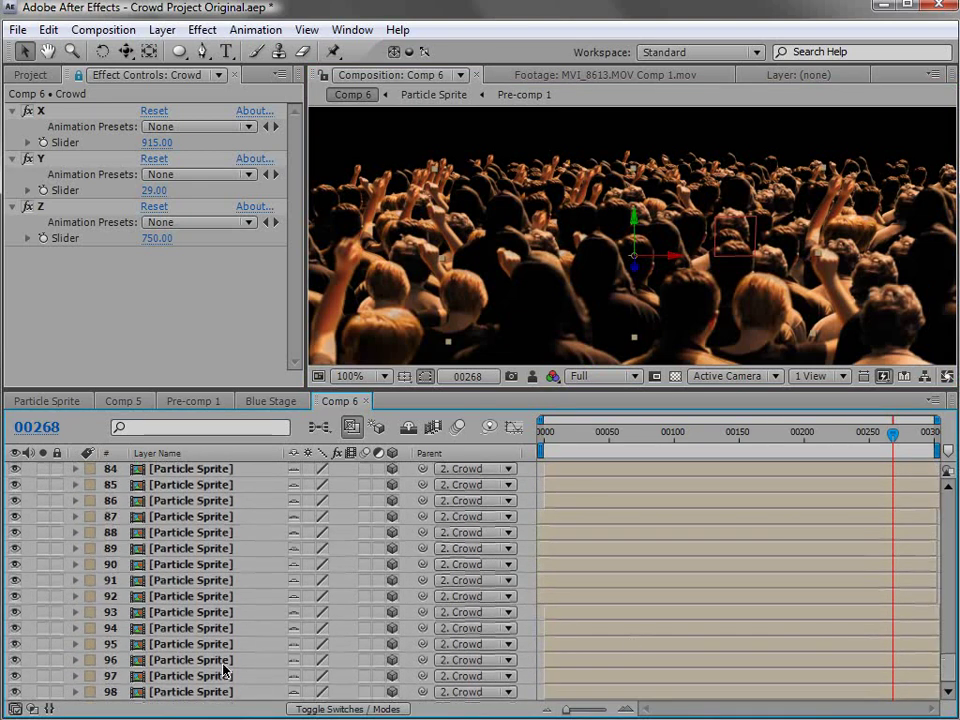
{"action": "left_click", "coordinate": [182, 690], "text": "shift"}
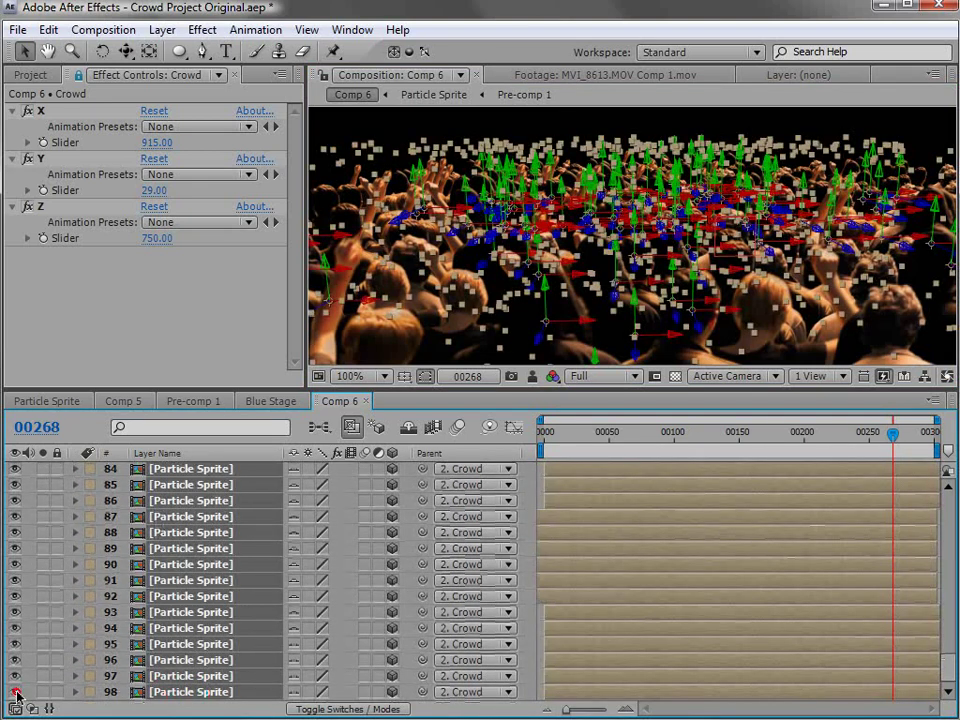
{"action": "left_click", "coordinate": [15, 692]}
{"action": "left_click_drag", "start_coordinate": [948, 662], "coordinate": [953, 510]}
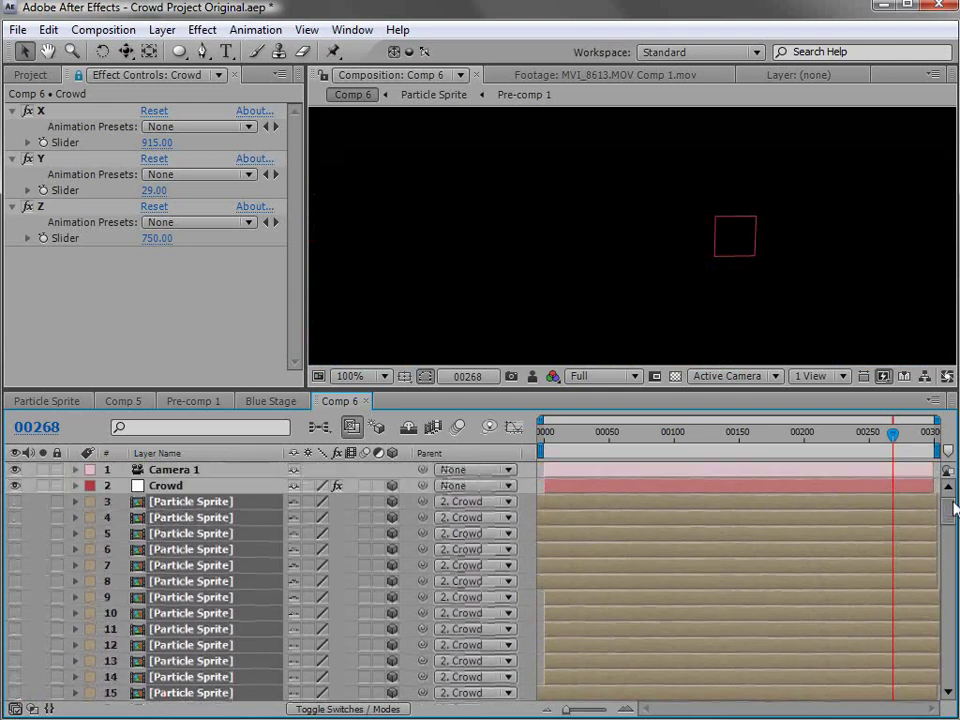
Step: Hide the shy layers from the Comp 6 timeline and clear the layer selection
{"action": "left_click", "coordinate": [408, 432]}
{"action": "left_click", "coordinate": [188, 472]}
{"action": "left_click", "coordinate": [205, 560]}
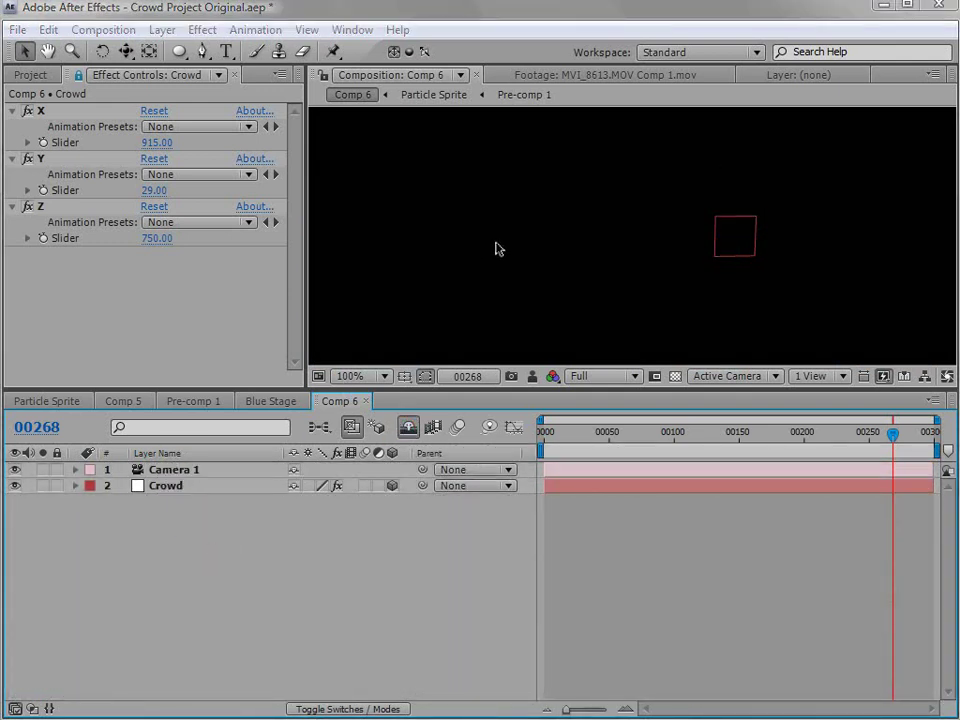
Step: Find stage.png among the project files, preview it as footage, and return to Comp 6
{"action": "key", "text": "comma"}
{"action": "key", "text": "comma"}
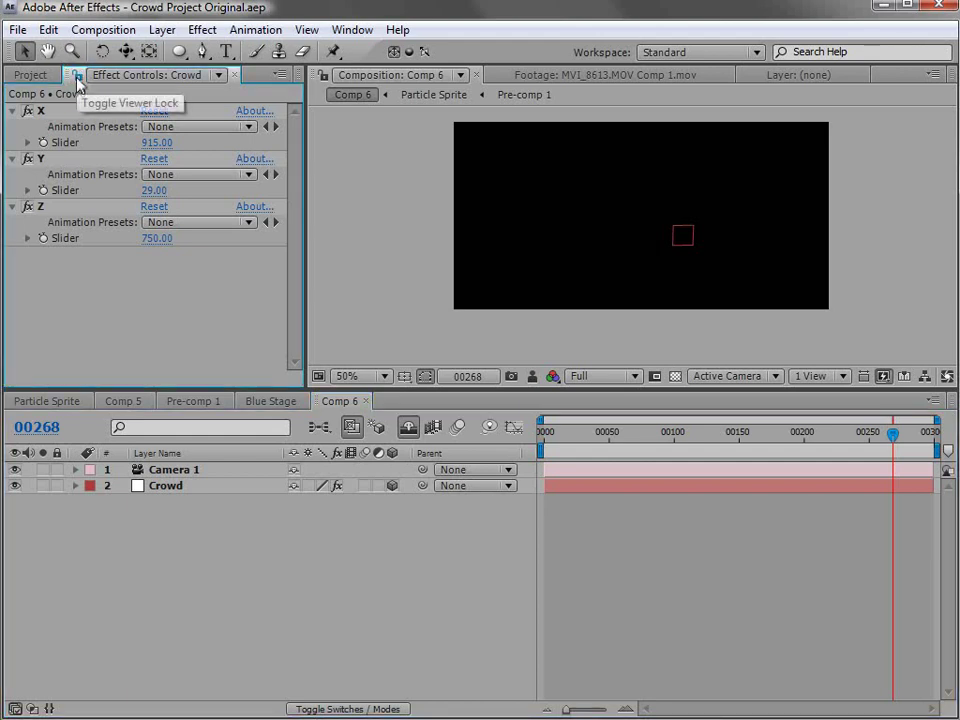
{"action": "left_click", "coordinate": [21, 79]}
{"action": "left_click_drag", "start_coordinate": [298, 296], "coordinate": [296, 343]}
{"action": "left_click", "coordinate": [52, 316]}
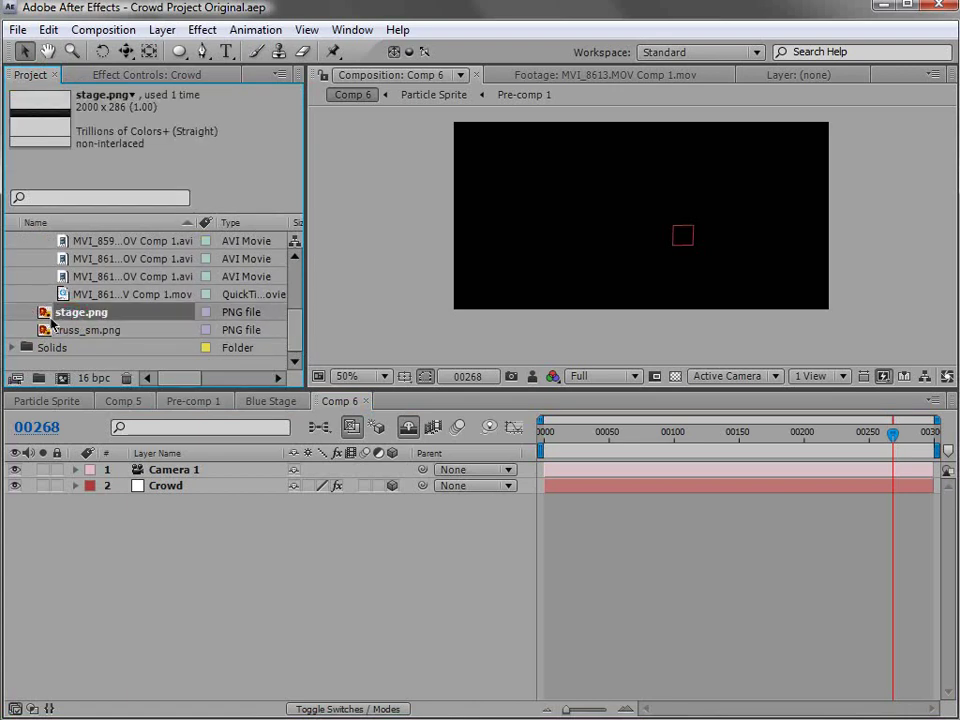
{"action": "double_click", "coordinate": [44, 314]}
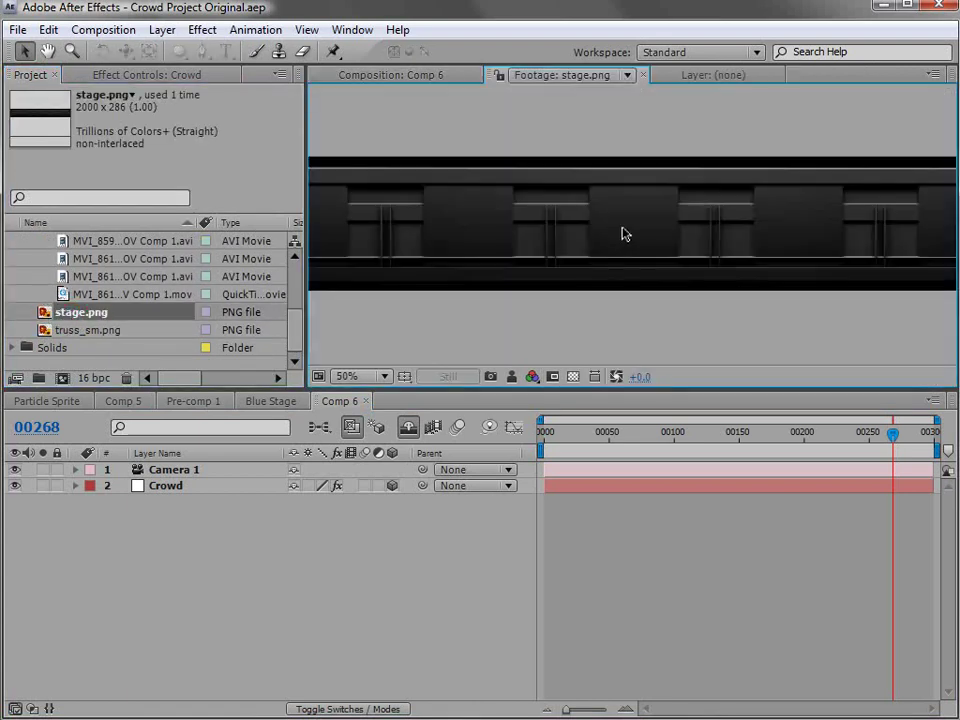
{"action": "left_click", "coordinate": [394, 78]}
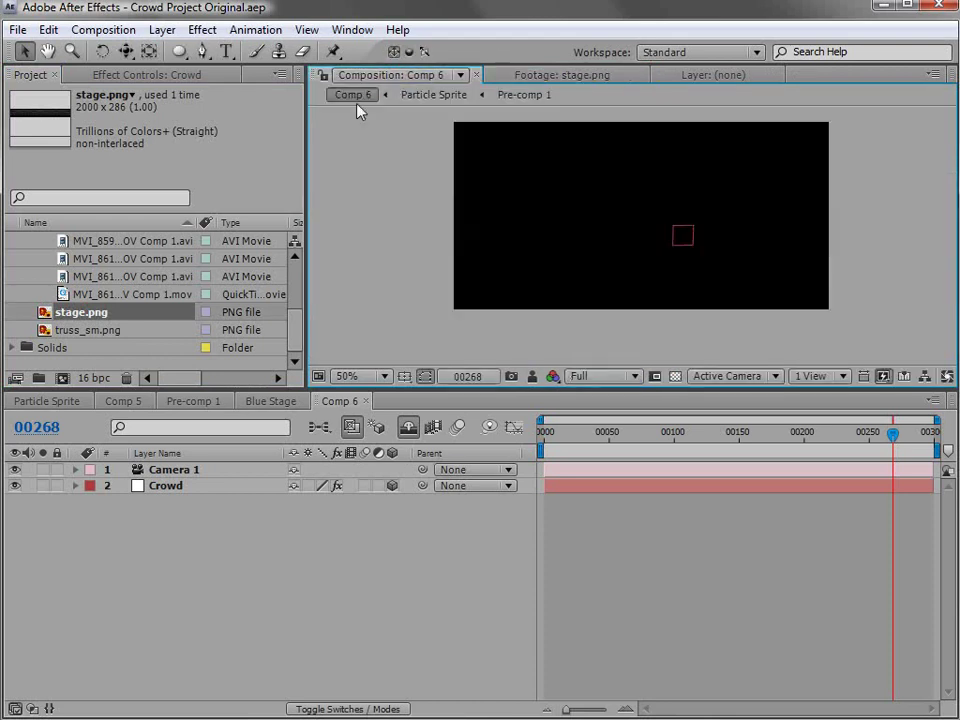
Step: Add stage.png and truss_sm.png to Comp 6, with the truss layered above the stage, and save the project
{"action": "left_click_drag", "start_coordinate": [56, 313], "coordinate": [613, 246]}
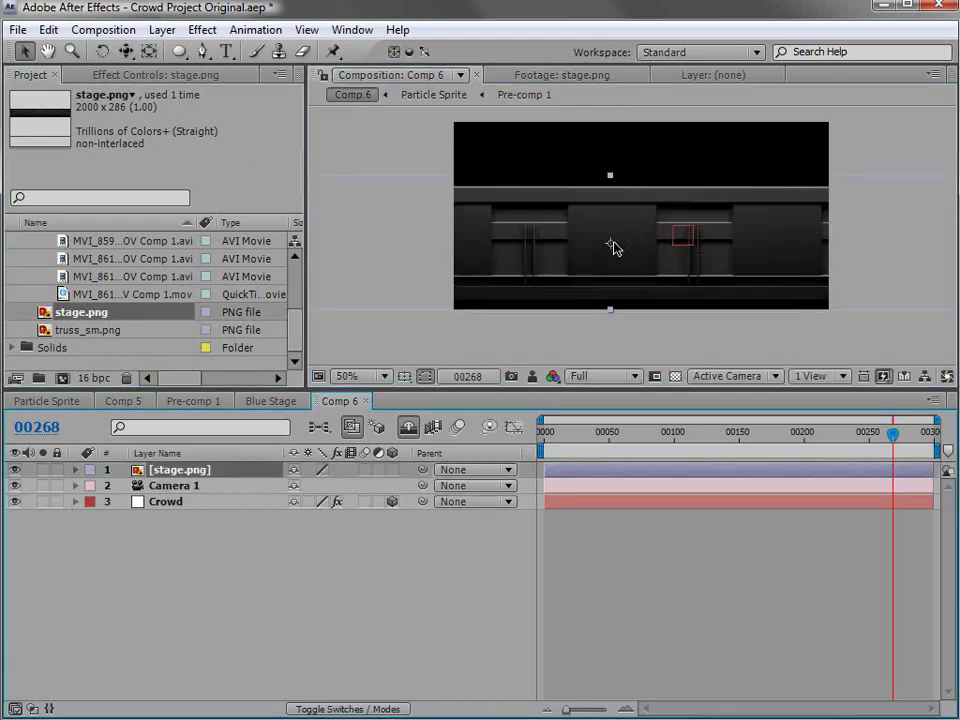
{"action": "left_click", "coordinate": [84, 331]}
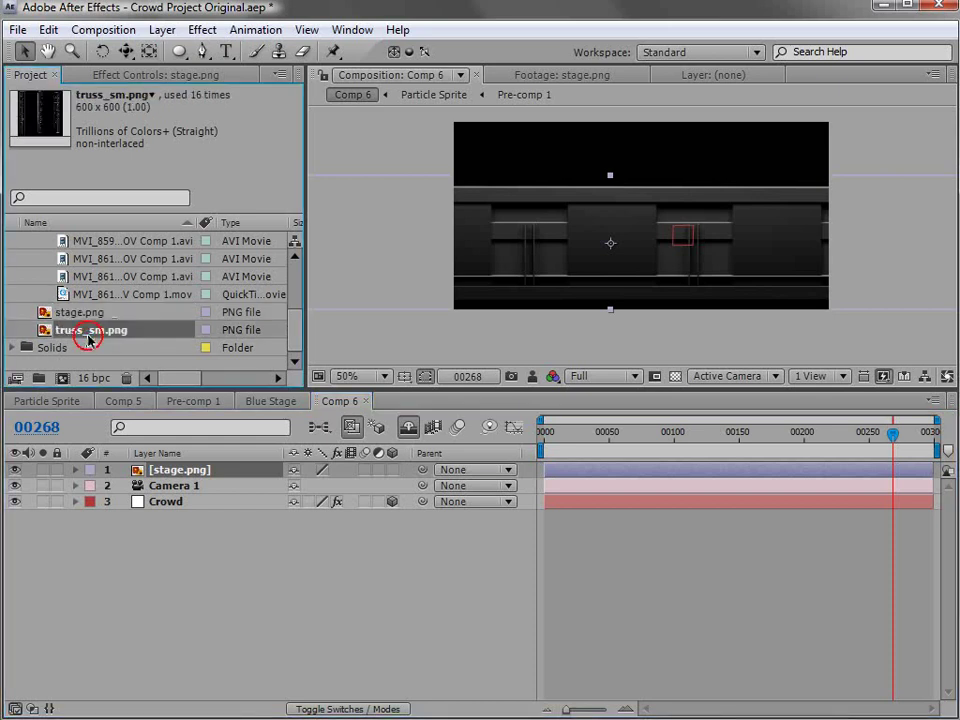
{"action": "left_click_drag", "start_coordinate": [46, 335], "coordinate": [612, 176]}
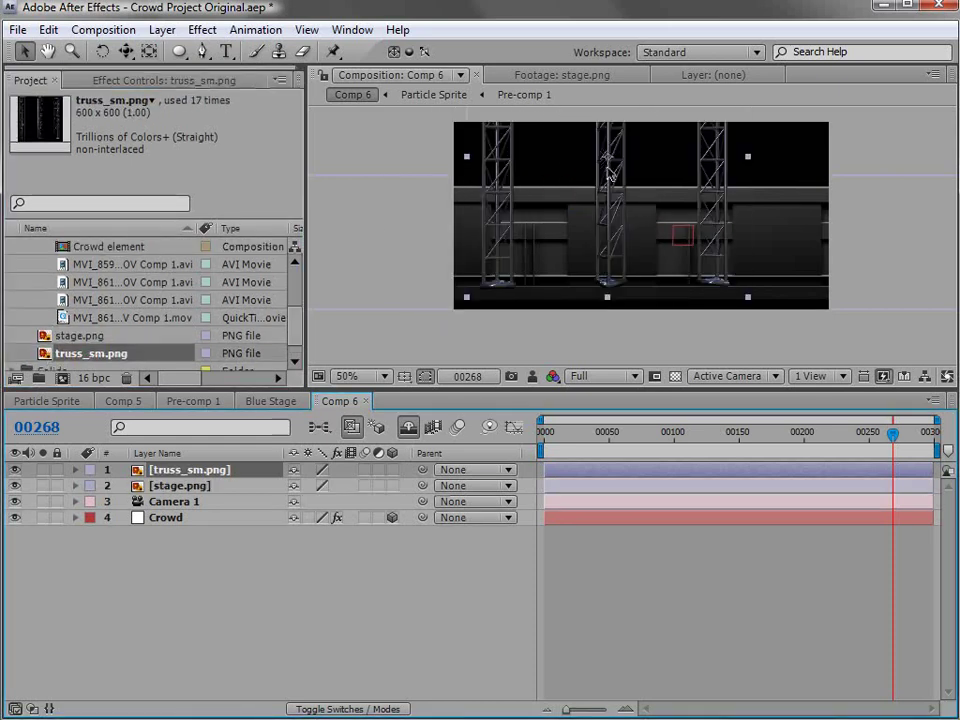
{"action": "key", "text": "slash"}
{"action": "key", "text": "grave"}
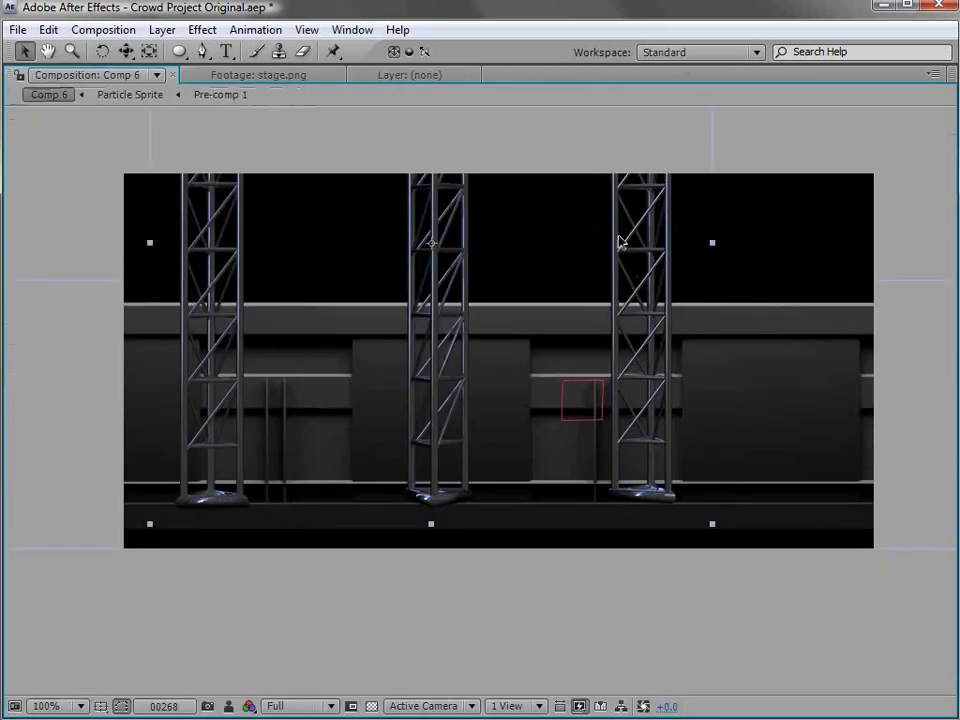
{"action": "key", "text": "period"}
{"action": "key", "text": "comma"}
{"action": "key", "text": "grave"}
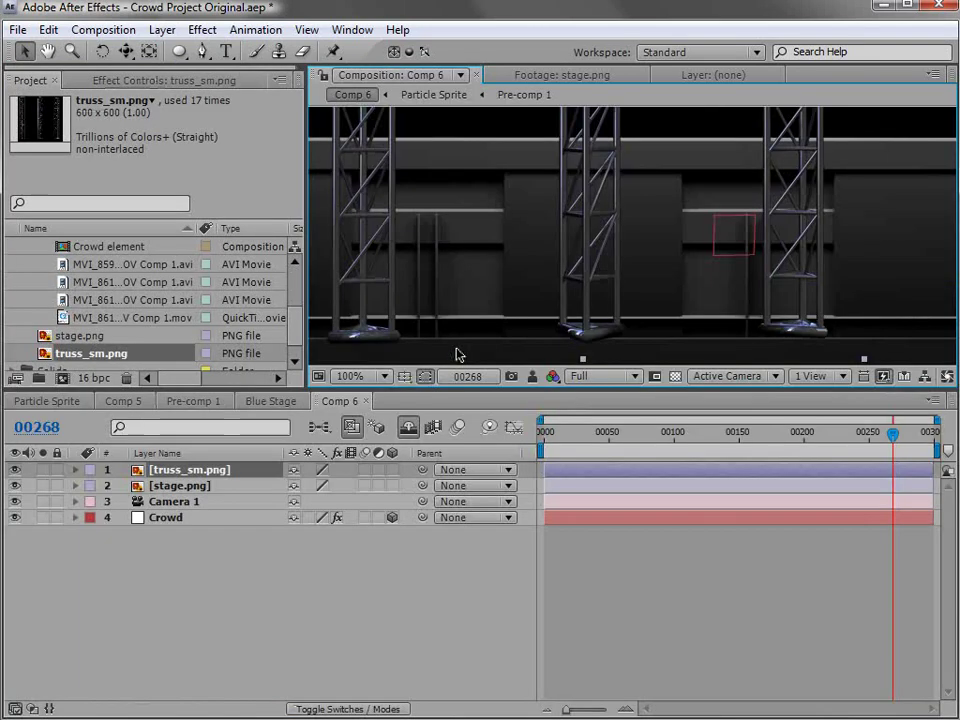
{"action": "key", "text": "ctrl+s"}
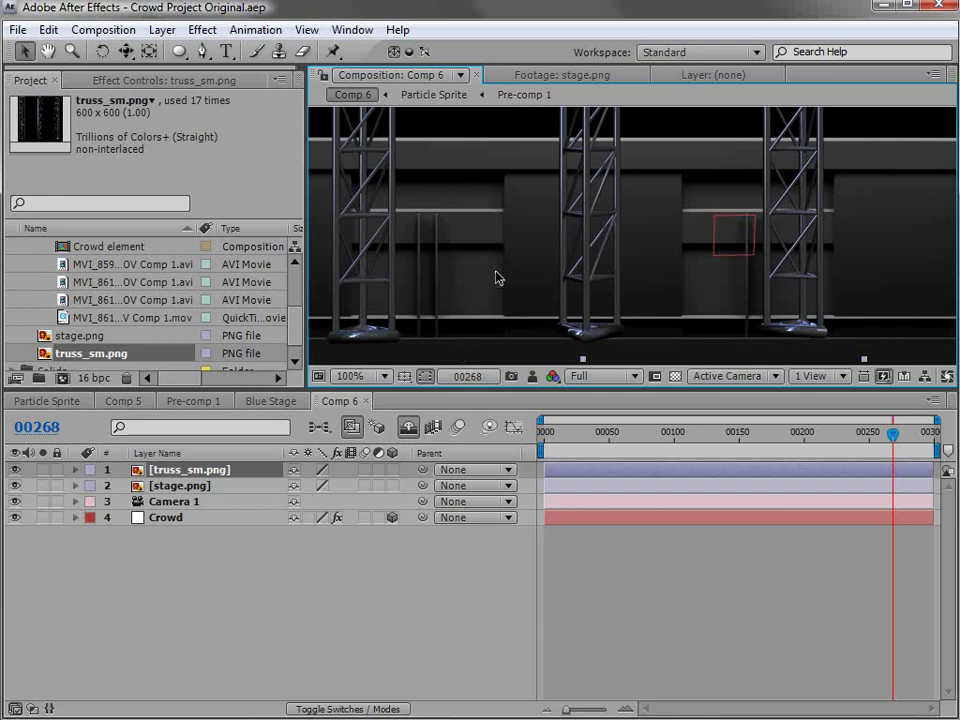
Step: Lower the truss_sm.png layer over the stage and scale it down so all three truss columns fit inside the frame
{"action": "key", "text": "comma"}
{"action": "left_click_drag", "start_coordinate": [560, 311], "coordinate": [546, 343]}
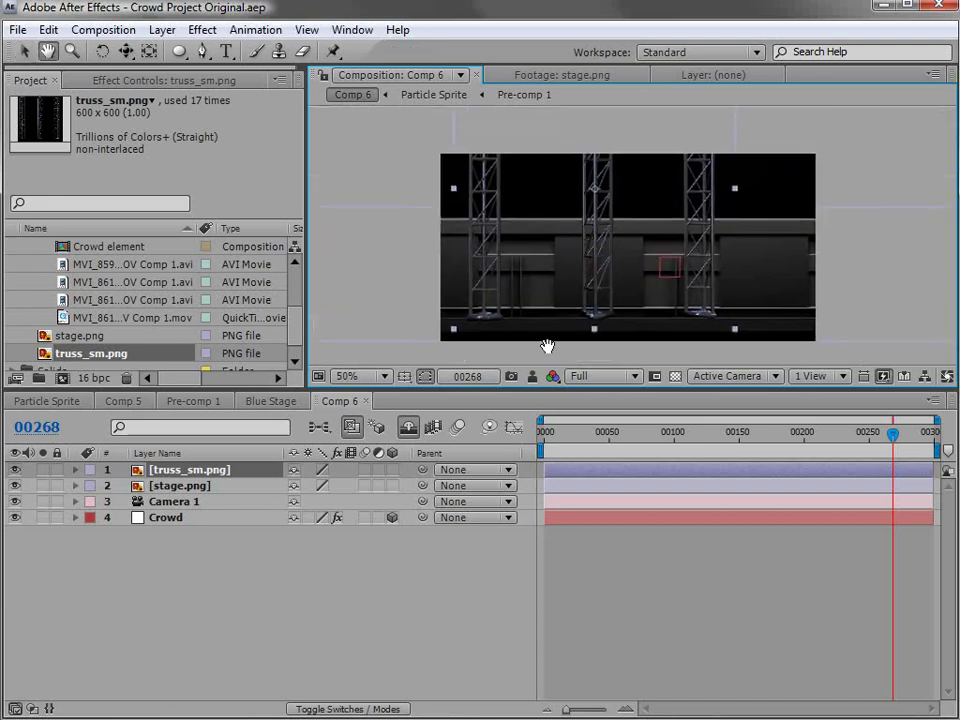
{"action": "left_click_drag", "start_coordinate": [511, 398], "coordinate": [511, 476]}
{"action": "left_click_drag", "start_coordinate": [597, 360], "coordinate": [598, 364]}
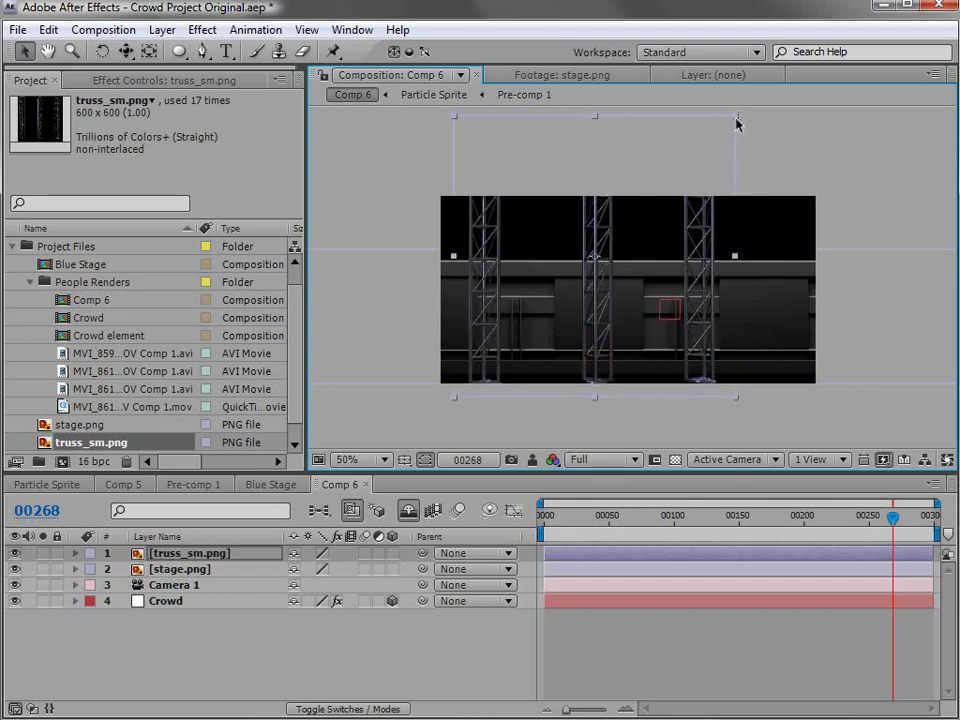
{"action": "left_click_drag", "start_coordinate": [738, 122], "coordinate": [604, 323]}
{"action": "scroll", "coordinate": [604, 323], "scroll_direction": "up", "scroll_amount": 1}
Step: Draw a rectangular mask around the leftmost truss column on the truss_sm.png layer
{"action": "key", "text": "grave"}
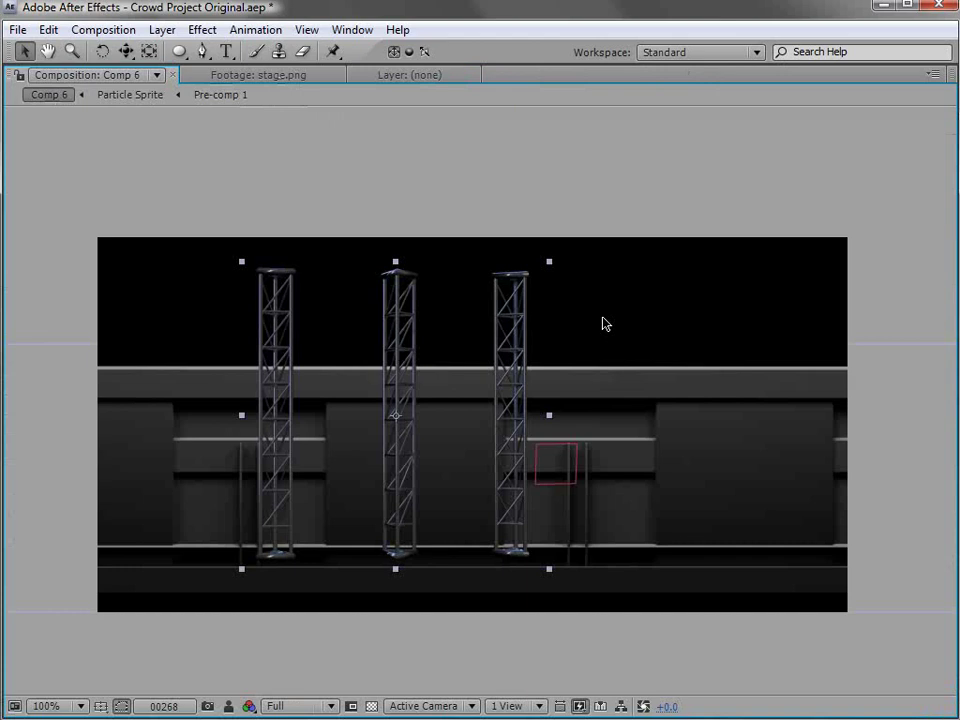
{"action": "left_click", "coordinate": [179, 51]}
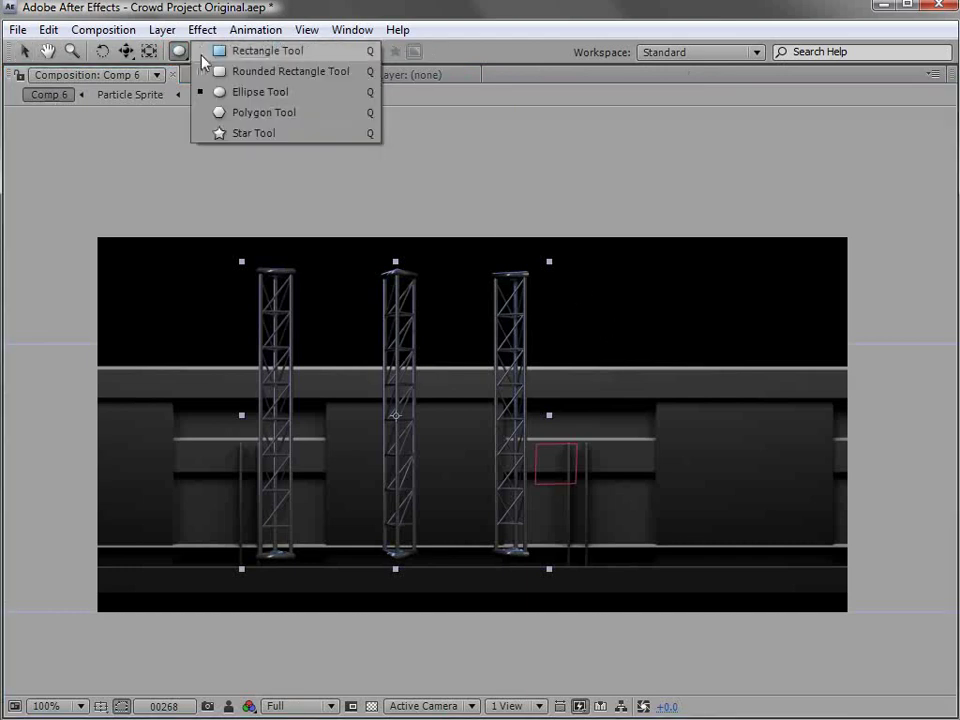
{"action": "left_click", "coordinate": [275, 57]}
{"action": "left_click_drag", "start_coordinate": [236, 255], "coordinate": [312, 574]}
{"action": "key", "text": "Escape"}
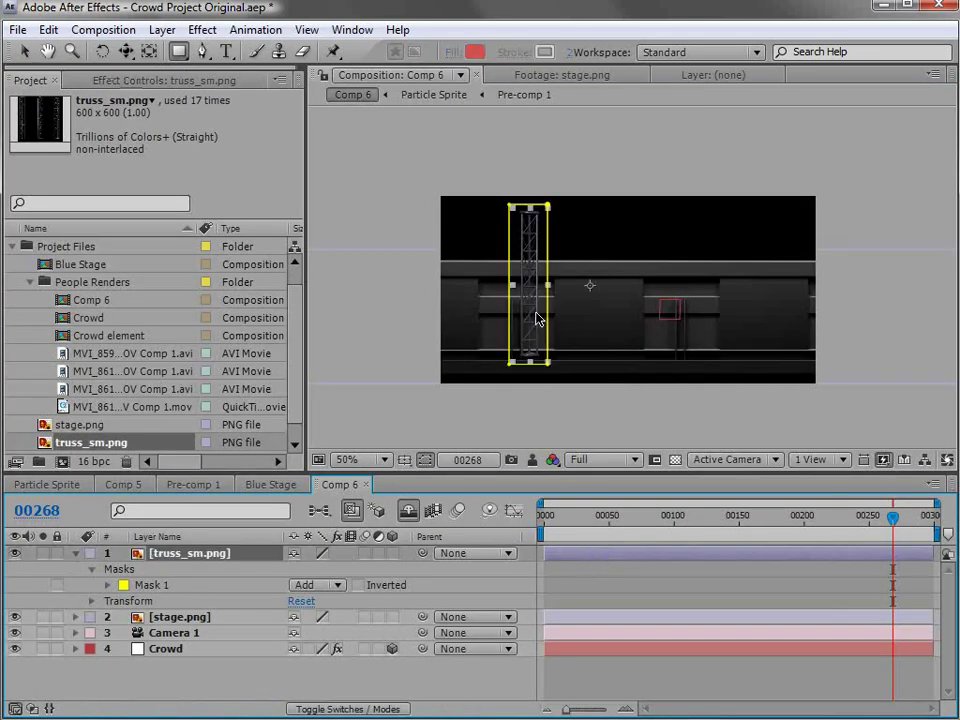
Step: Duplicate the masked truss layer twice, shifting the copies' masks to isolate the middle and the right truss column
{"action": "key", "text": "ctrl+d"}
{"action": "key", "text": "Caps_Lock"}
{"action": "key", "text": "v"}
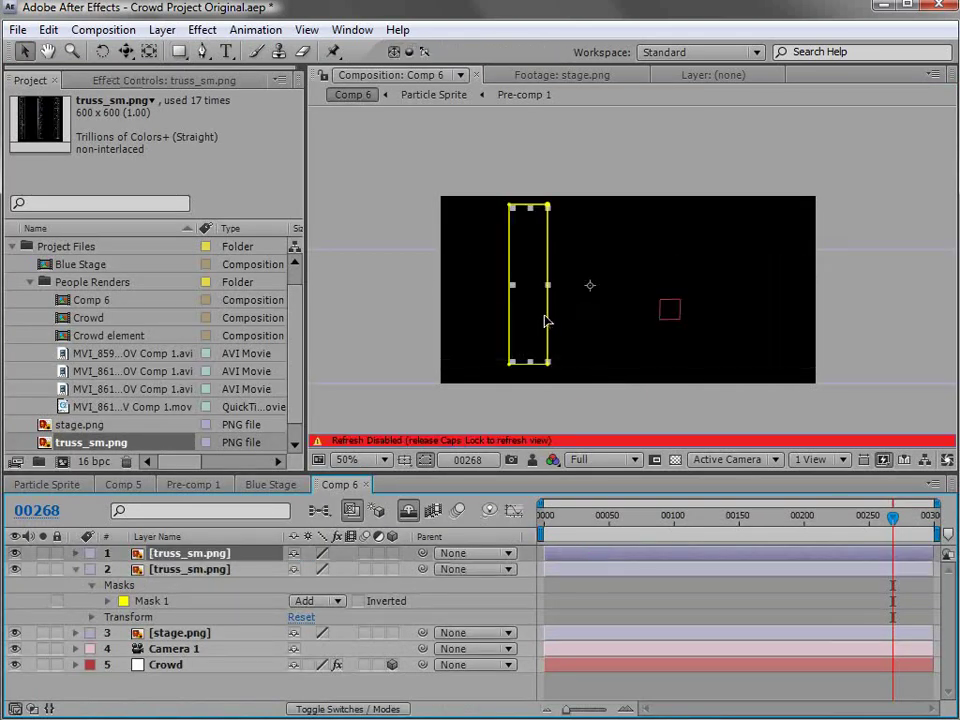
{"action": "left_click", "coordinate": [546, 317]}
{"action": "left_click_drag", "start_coordinate": [526, 339], "coordinate": [589, 339]}
{"action": "left_click", "coordinate": [578, 589]}
{"action": "left_click", "coordinate": [579, 553]}
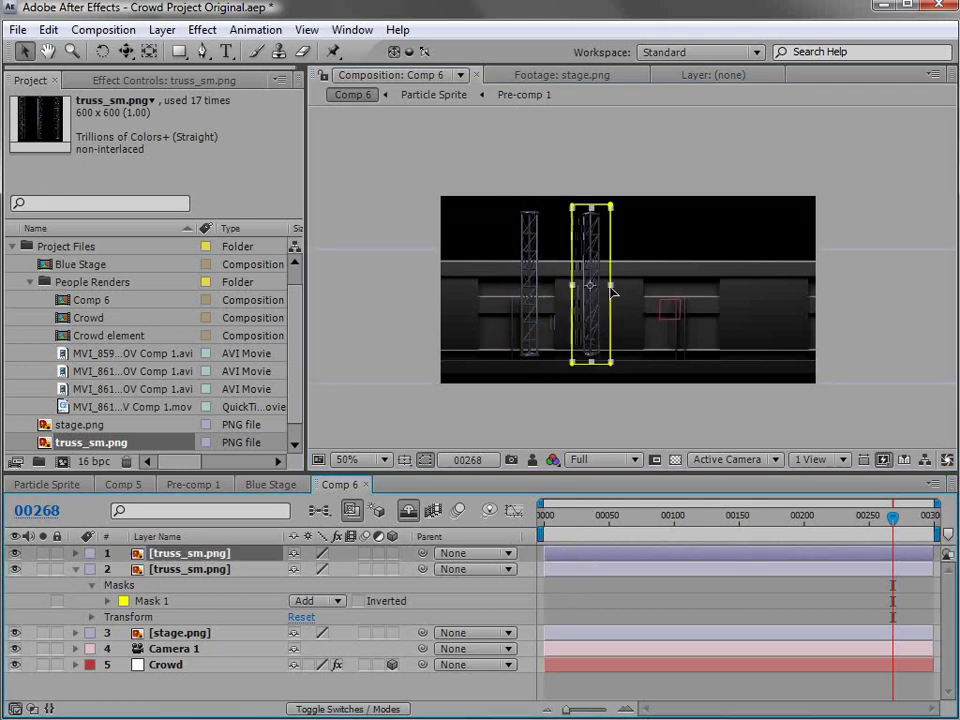
{"action": "key", "text": "ctrl+d"}
{"action": "left_click_drag", "start_coordinate": [606, 350], "coordinate": [648, 360]}
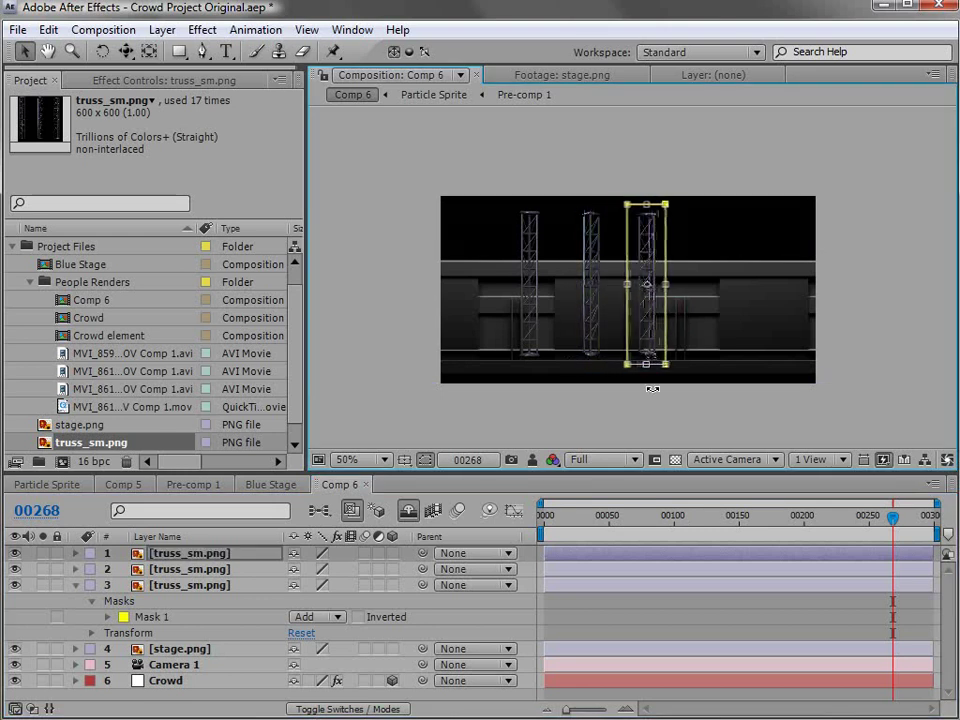
Step: Centre the anchor points of the left and right truss layers on their own columns using the Pan Behind tool
{"action": "left_click", "coordinate": [601, 588]}
{"action": "left_click", "coordinate": [148, 51]}
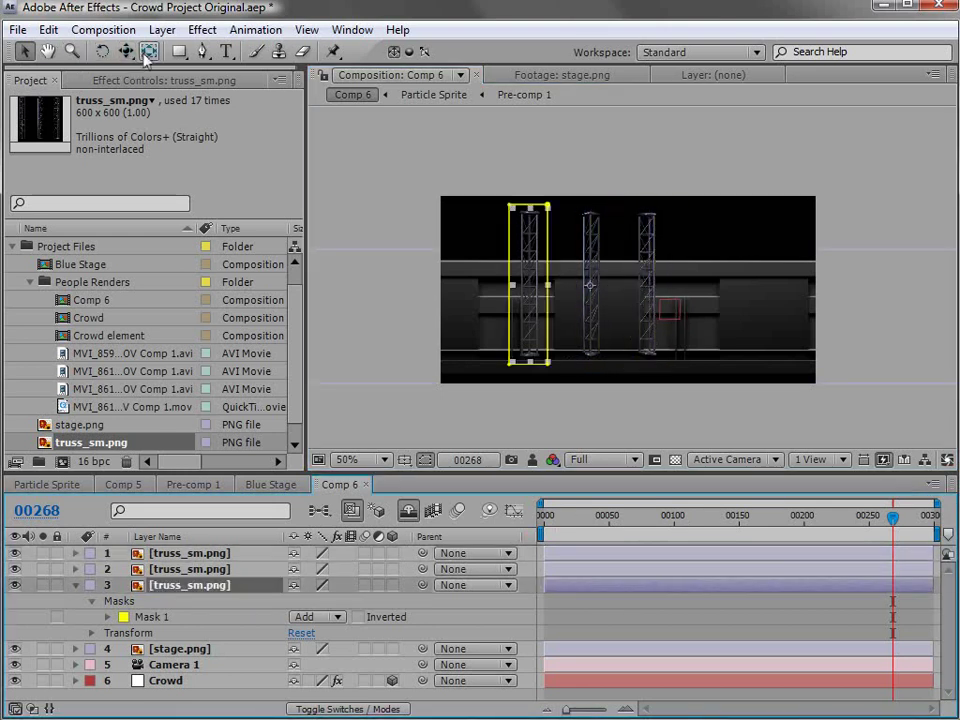
{"action": "left_click_drag", "start_coordinate": [596, 294], "coordinate": [529, 286]}
{"action": "left_click", "coordinate": [609, 565]}
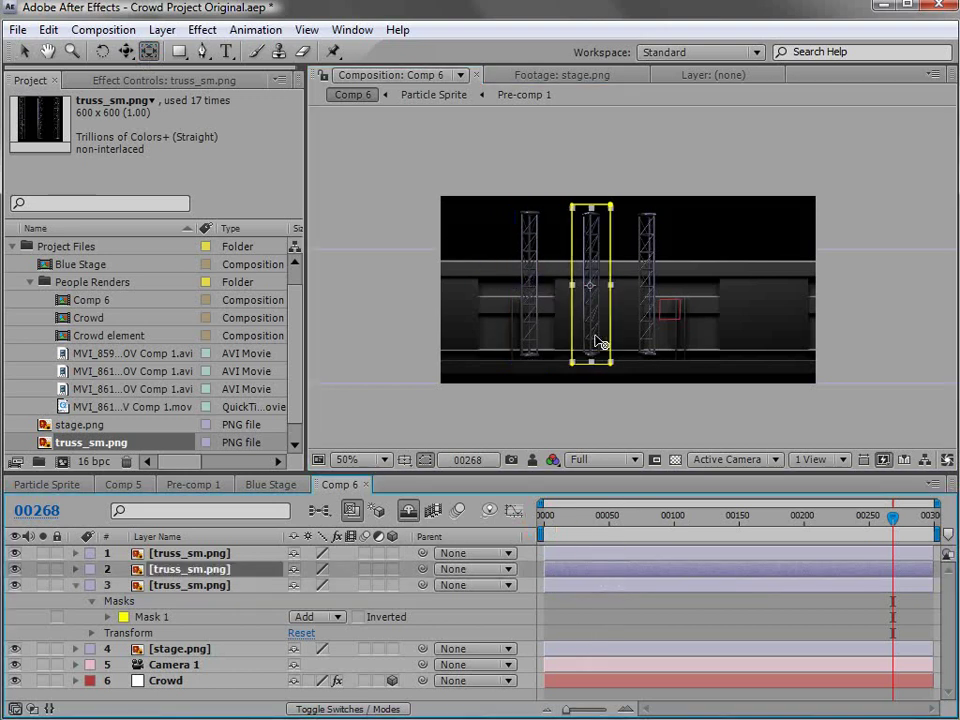
{"action": "left_click", "coordinate": [631, 553]}
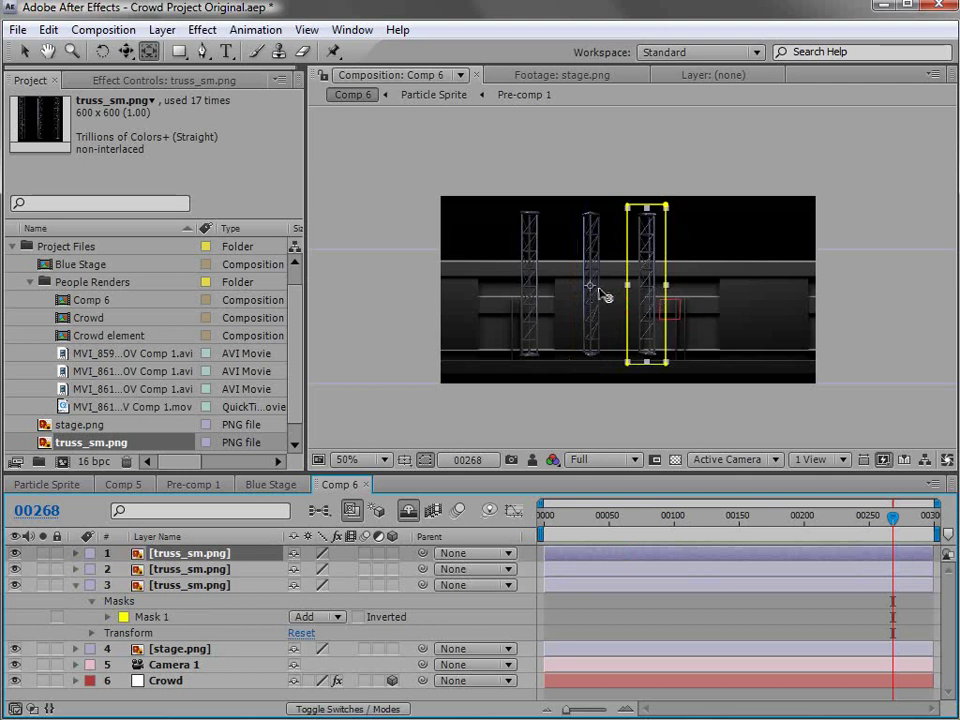
{"action": "left_click_drag", "start_coordinate": [591, 289], "coordinate": [646, 287]}
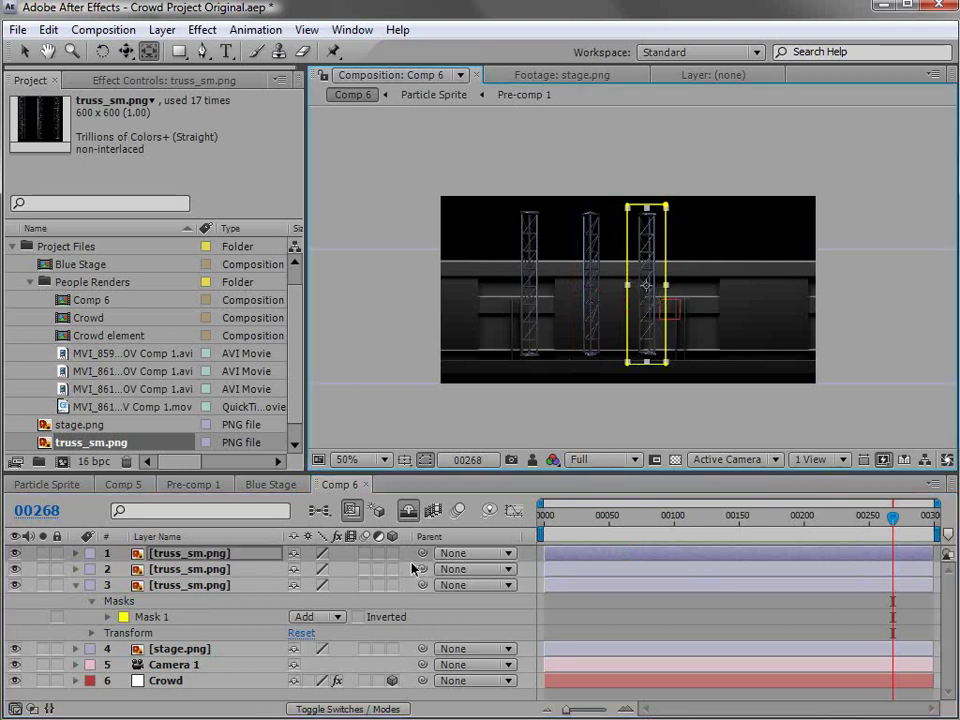
Step: Turn the three truss_sm.png layers and the stage.png layer into 3D layers
{"action": "left_click_drag", "start_coordinate": [392, 556], "coordinate": [392, 585]}
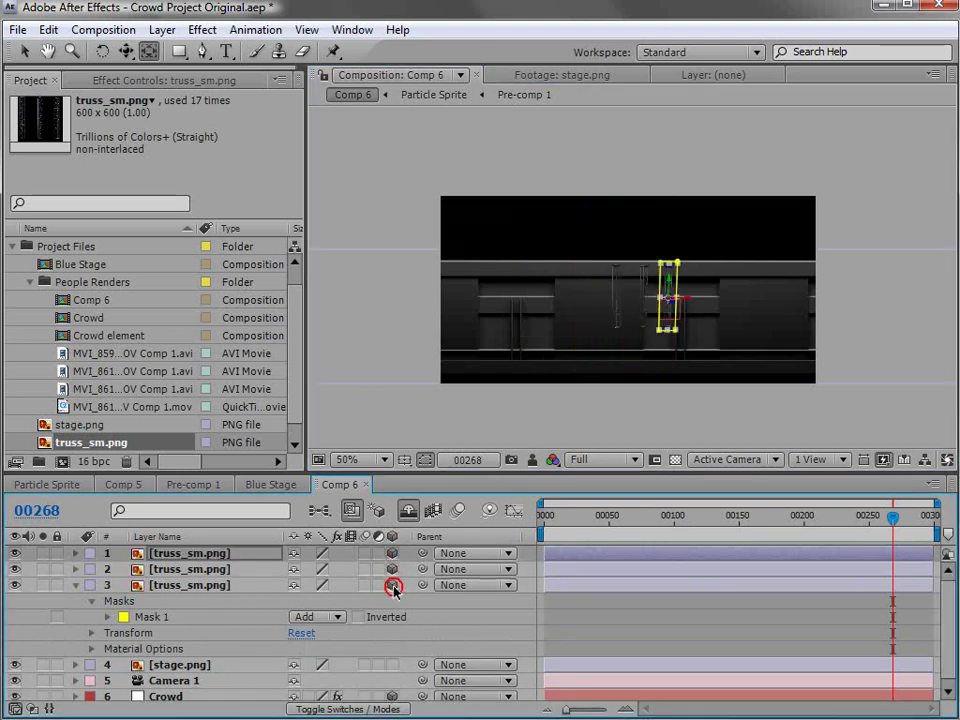
{"action": "key", "text": "v"}
{"action": "left_click", "coordinate": [652, 282]}
{"action": "key", "text": "period"}
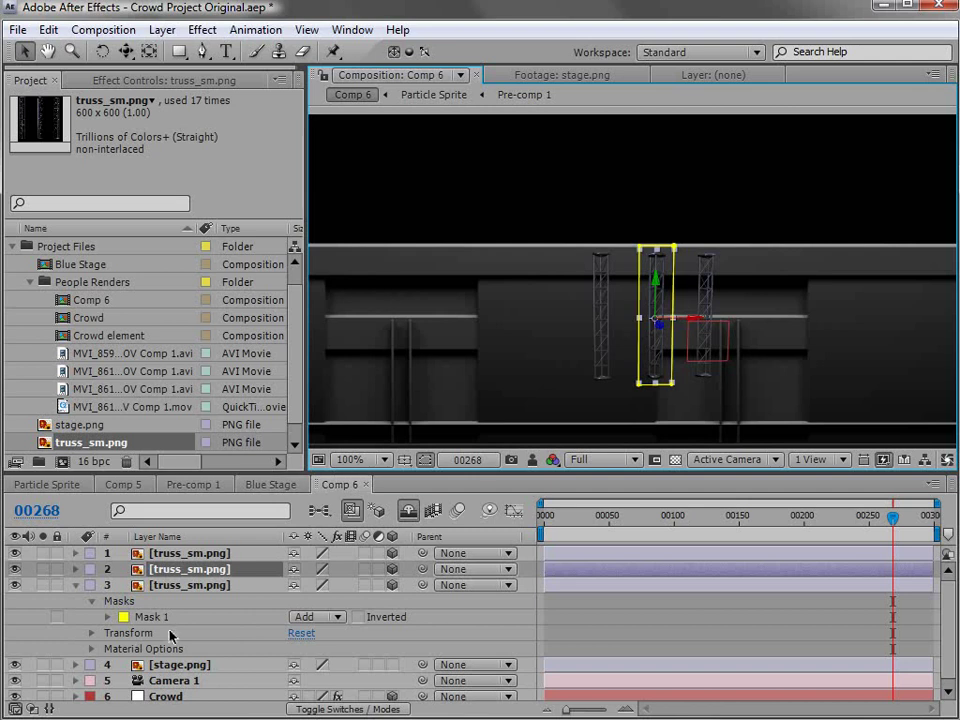
{"action": "left_click", "coordinate": [173, 666]}
{"action": "left_click", "coordinate": [75, 585]}
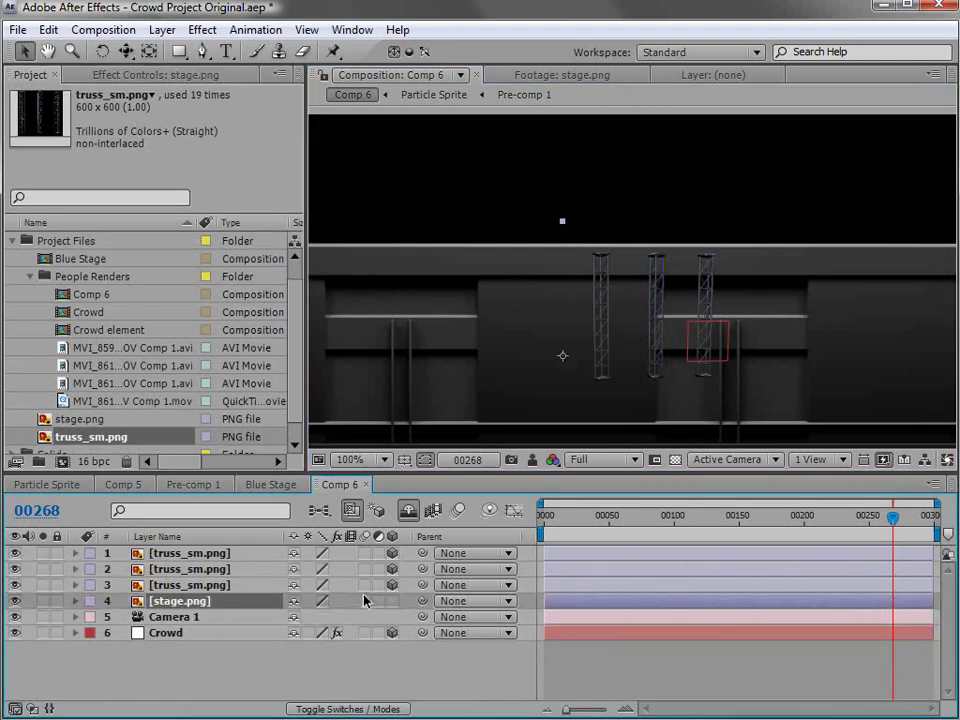
{"action": "left_click", "coordinate": [392, 600]}
Step: Set Accepts Lights to Off in the material options of all three truss layers and stage.png, and collapse their properties
{"action": "left_click", "coordinate": [212, 553], "text": "shift"}
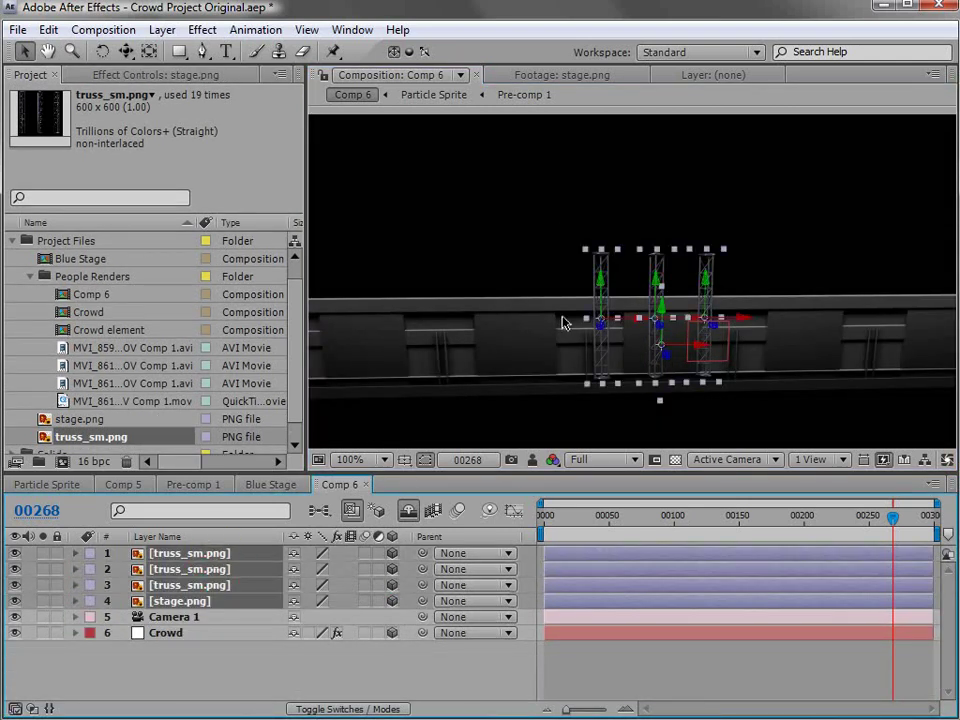
{"action": "key", "text": "a"}
{"action": "key", "text": "a"}
{"action": "scroll", "coordinate": [207, 611], "scroll_direction": "down", "scroll_amount": 10}
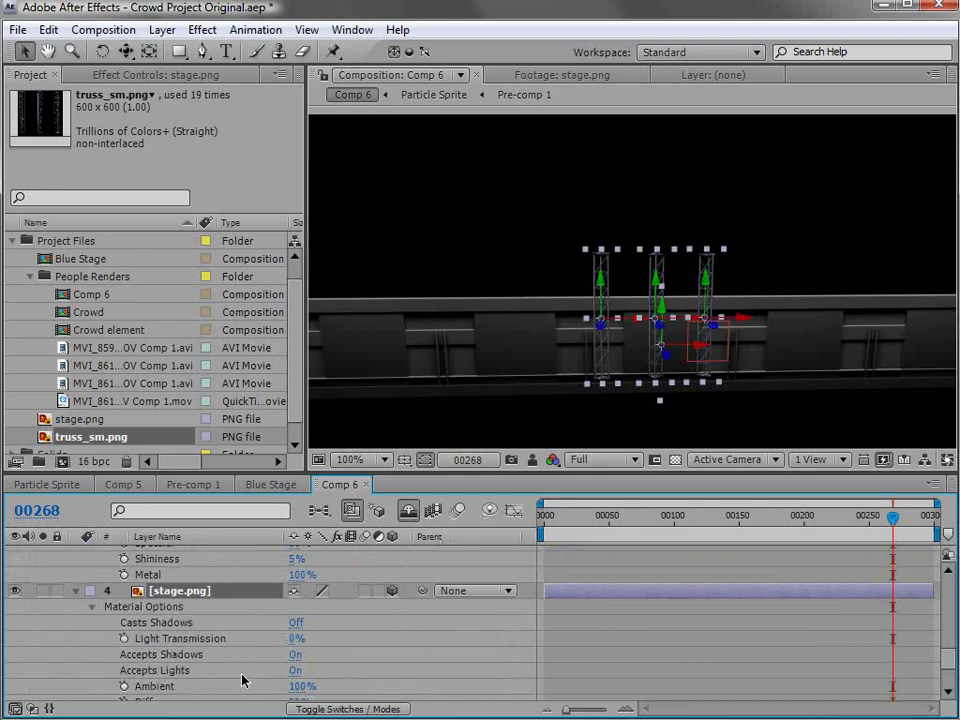
{"action": "left_click", "coordinate": [295, 671]}
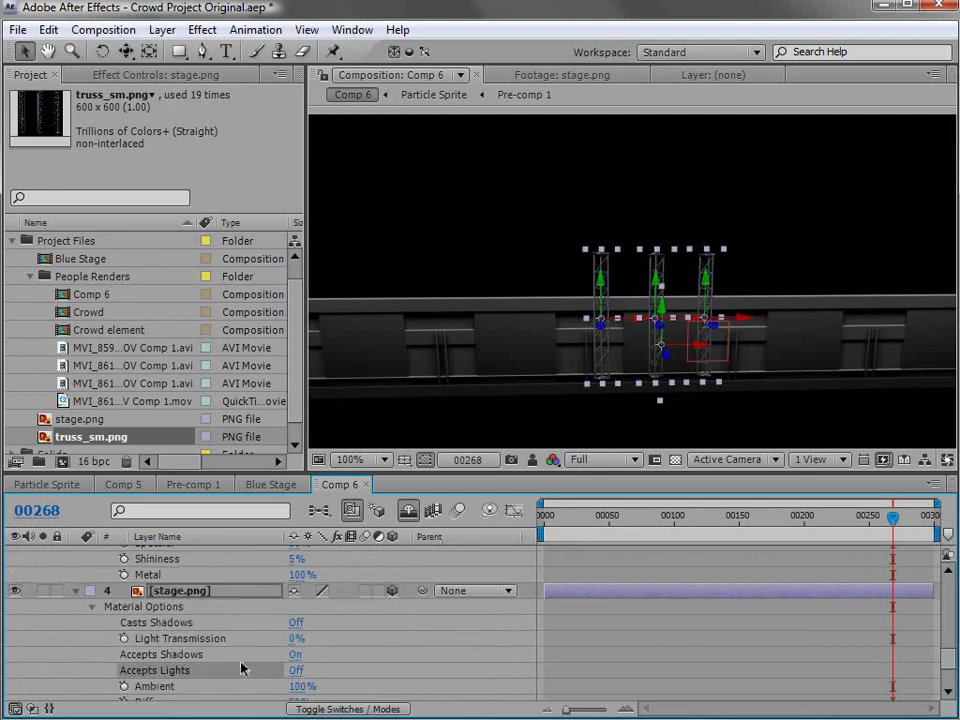
{"action": "scroll", "coordinate": [326, 605], "scroll_direction": "down", "scroll_amount": 2}
{"action": "scroll", "coordinate": [328, 600], "scroll_direction": "up", "scroll_amount": 5}
{"action": "scroll", "coordinate": [330, 610], "scroll_direction": "up", "scroll_amount": 6}
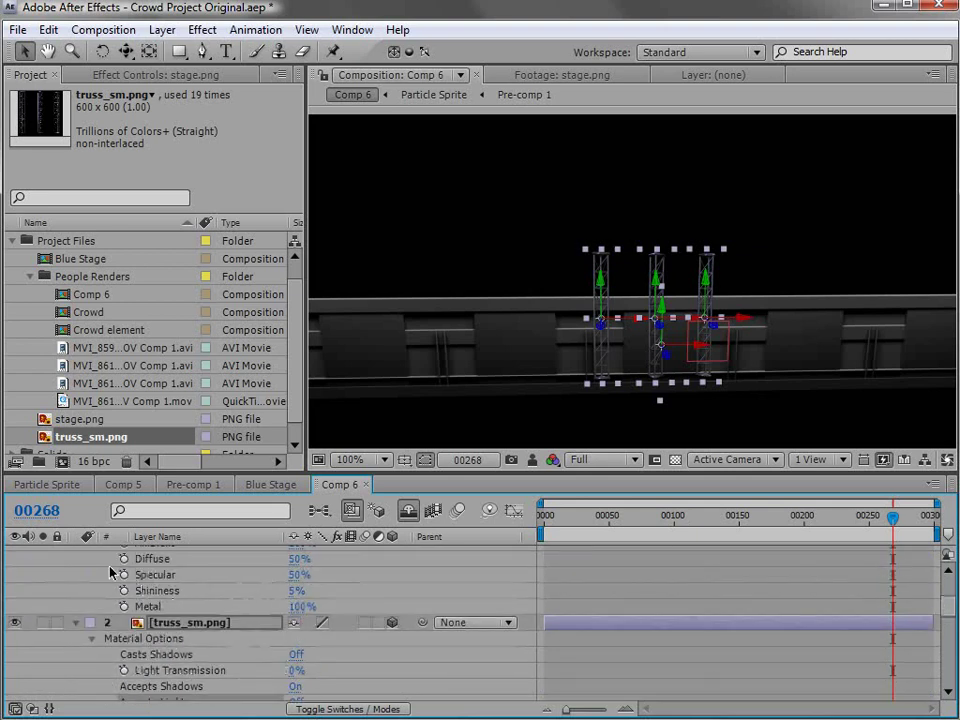
{"action": "scroll", "coordinate": [111, 572], "scroll_direction": "up", "scroll_amount": 3}
{"action": "left_click", "coordinate": [75, 555]}
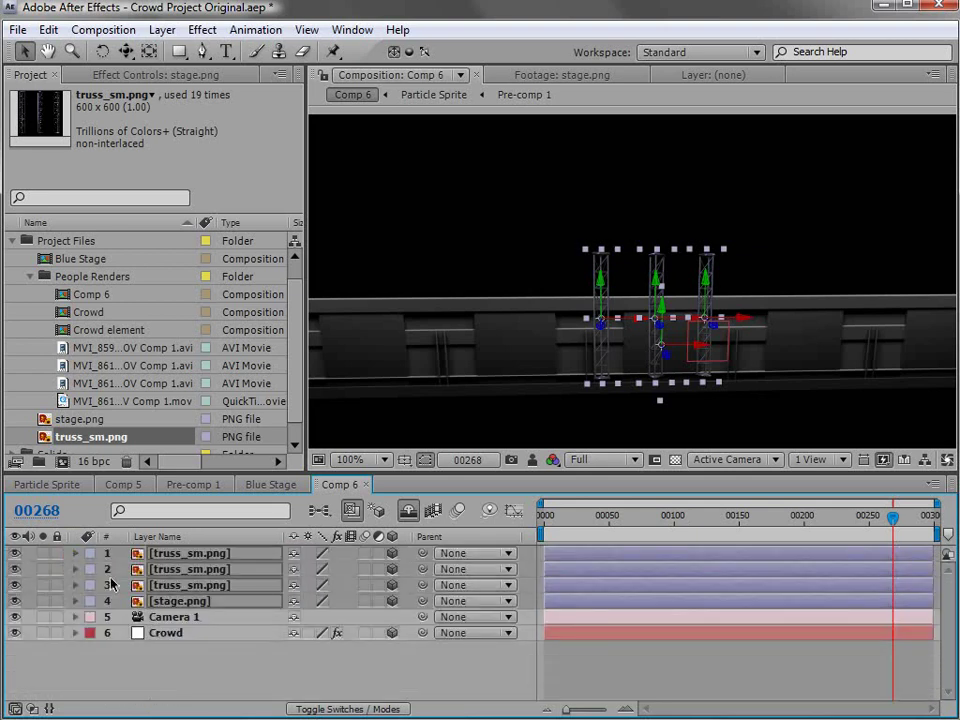
{"action": "left_click", "coordinate": [268, 663]}
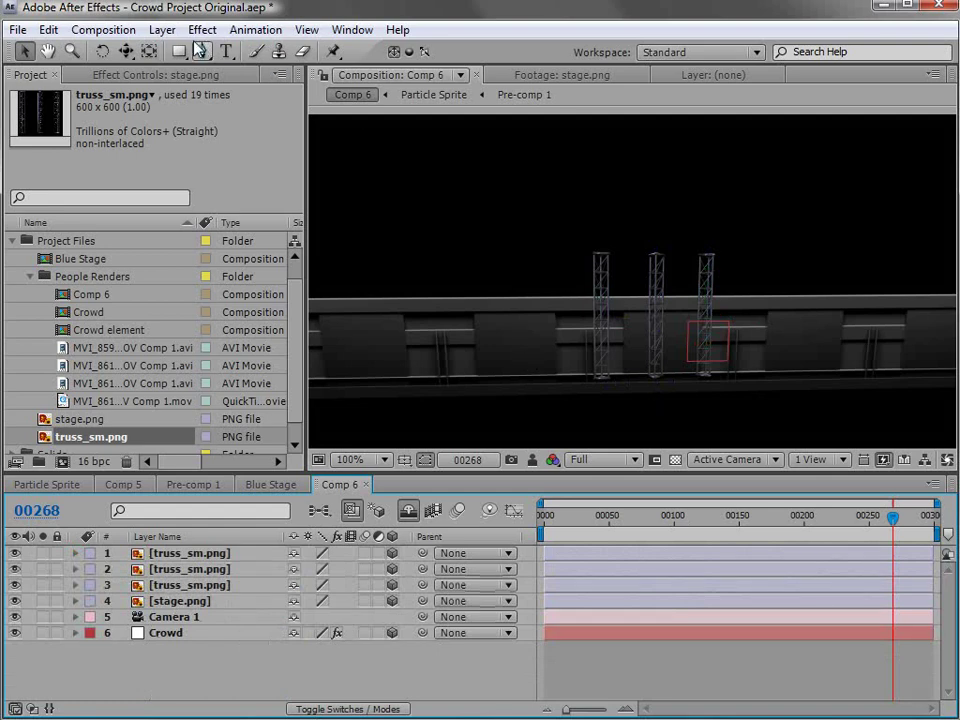
Step: Create a dark gray solid of 800 x 400 px above the truss layers in Comp 6
{"action": "left_click", "coordinate": [160, 30]}
{"action": "mouse_move", "coordinate": [189, 58]}
{"action": "left_click", "coordinate": [508, 80]}
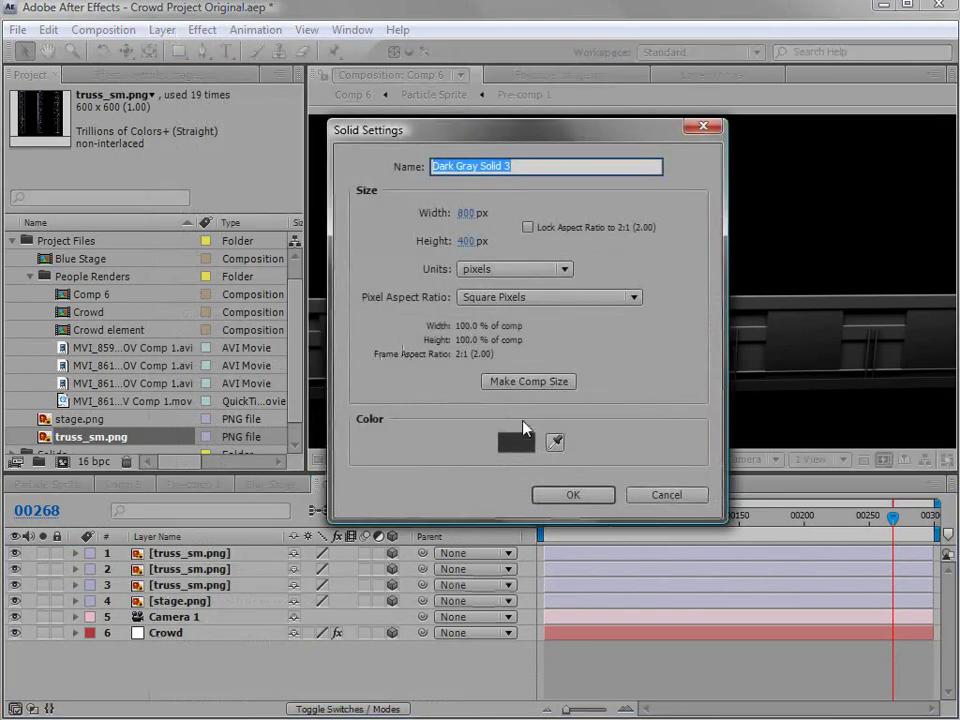
{"action": "left_click", "coordinate": [564, 495]}
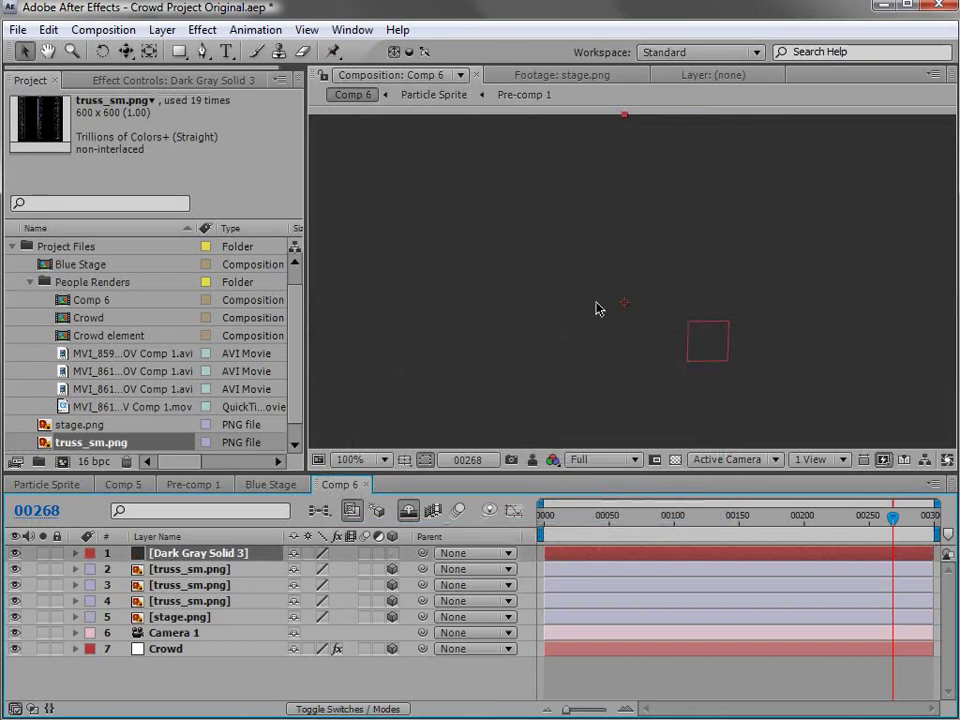
Step: Make the dark gray solid a 3D layer and set its Accepts Lights material option to Off
{"action": "left_click", "coordinate": [392, 553]}
{"action": "key", "text": "a"}
{"action": "key", "text": "a"}
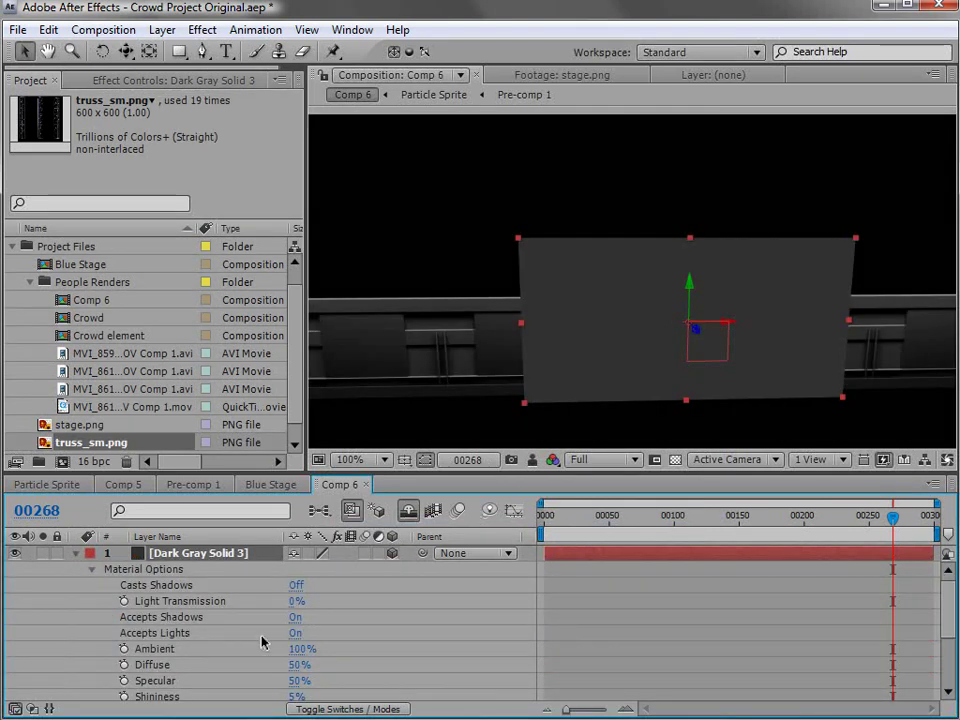
{"action": "left_click", "coordinate": [303, 634]}
{"action": "left_click", "coordinate": [296, 633]}
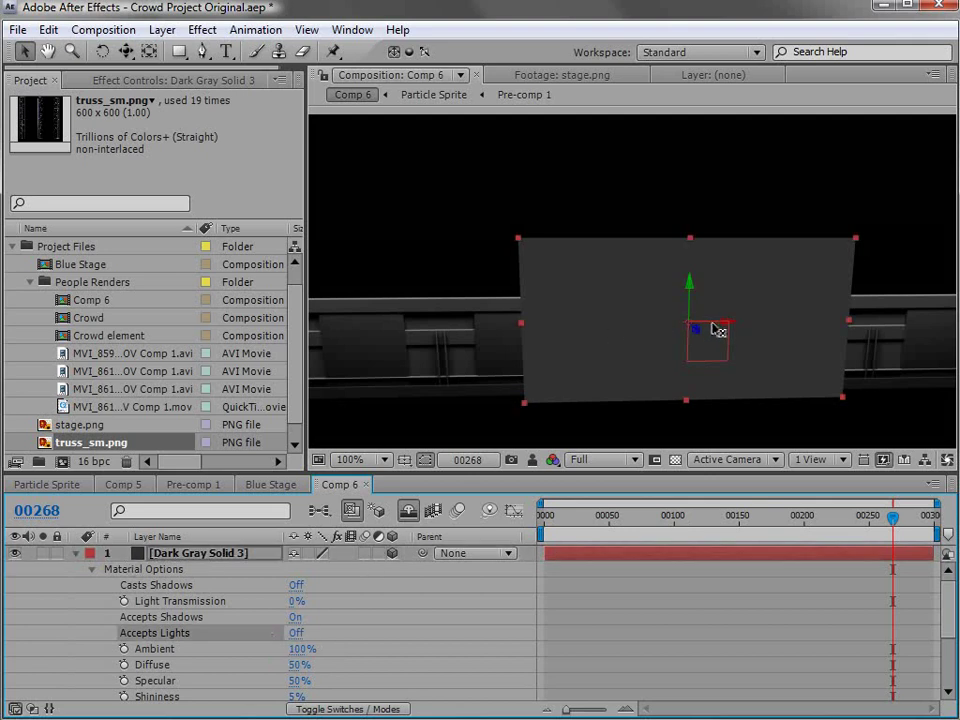
Step: Rotate the dark gray solid about its X axis until it lies flat as the stage floor, and collapse its properties
{"action": "key", "text": "w"}
{"action": "left_click_drag", "start_coordinate": [708, 324], "coordinate": [692, 260]}
{"action": "key", "text": "v"}
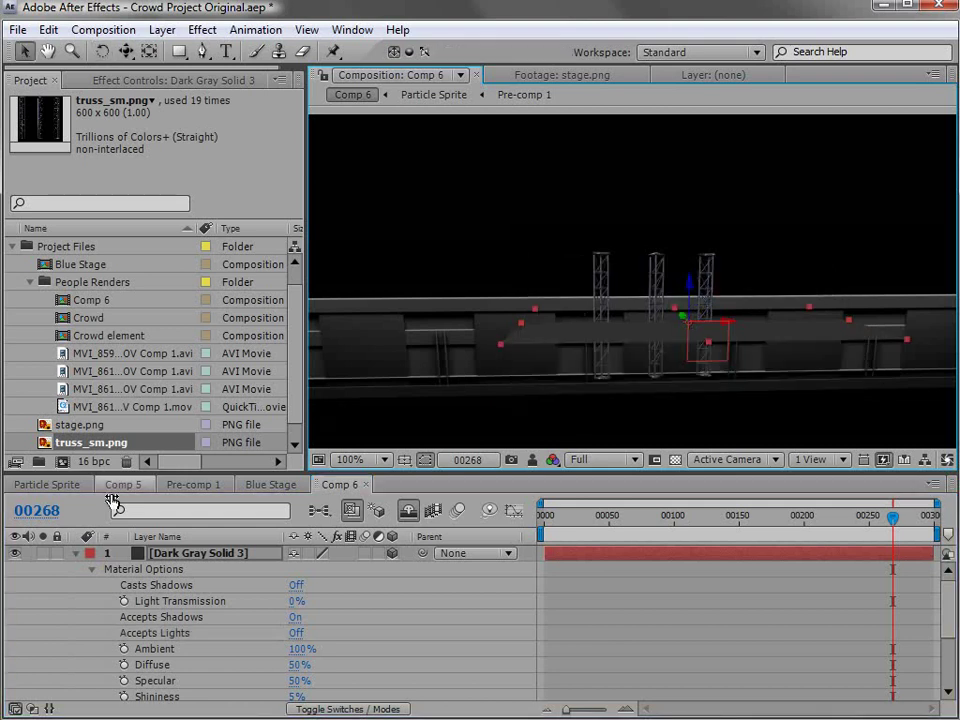
{"action": "left_click", "coordinate": [75, 553]}
{"action": "left_click", "coordinate": [596, 692]}
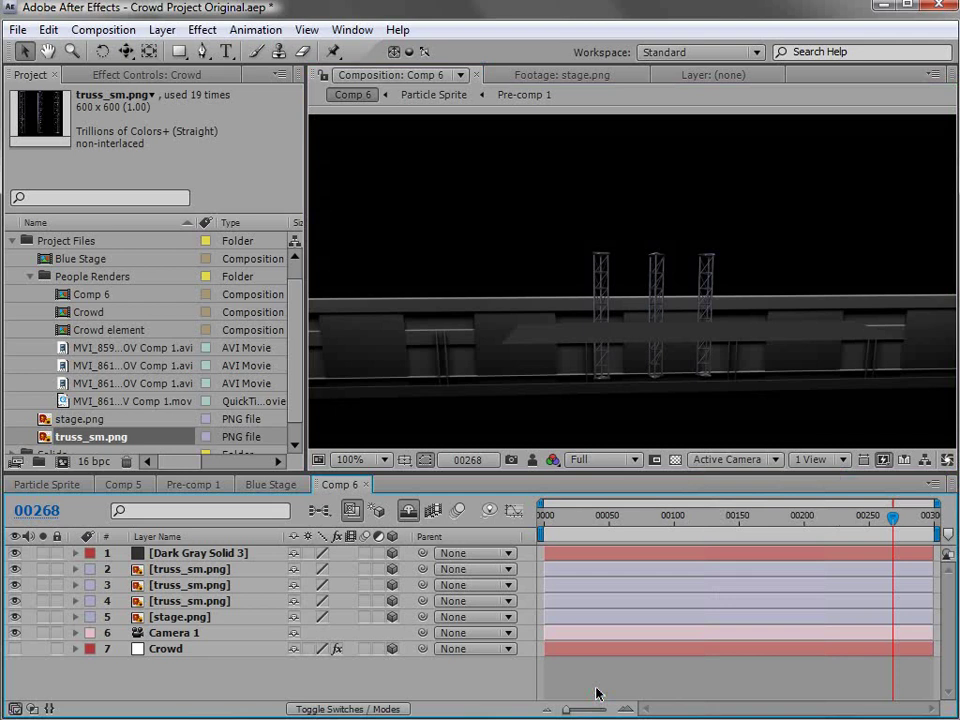
Step: In the Top view, move the dark gray solid back until its front edge lines up with the stage.png layer
{"action": "left_click", "coordinate": [735, 459]}
{"action": "left_click", "coordinate": [729, 579]}
{"action": "scroll", "coordinate": [653, 302], "scroll_direction": "down", "scroll_amount": 6}
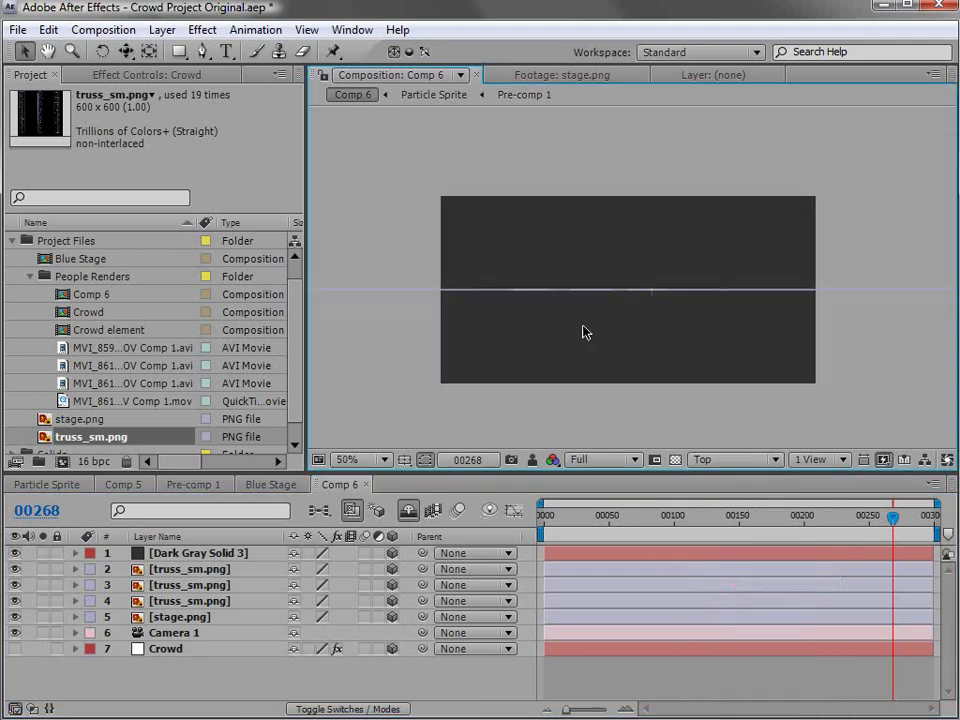
{"action": "key", "text": "KP_1"}
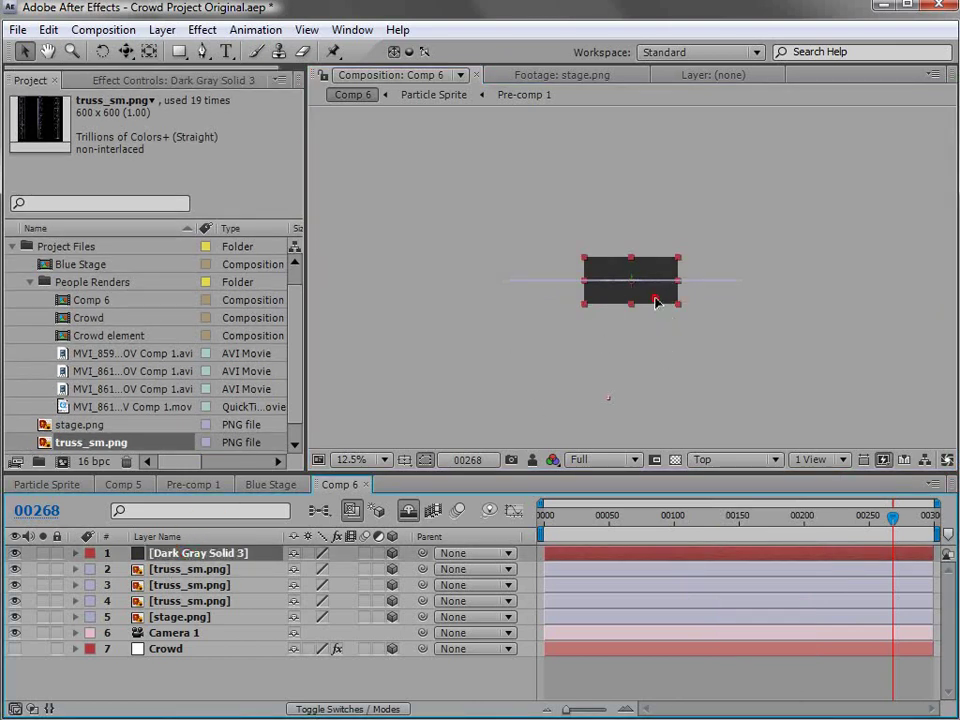
{"action": "left_click_drag", "start_coordinate": [655, 302], "coordinate": [643, 268]}
{"action": "scroll", "coordinate": [645, 300], "scroll_direction": "up", "scroll_amount": 1}
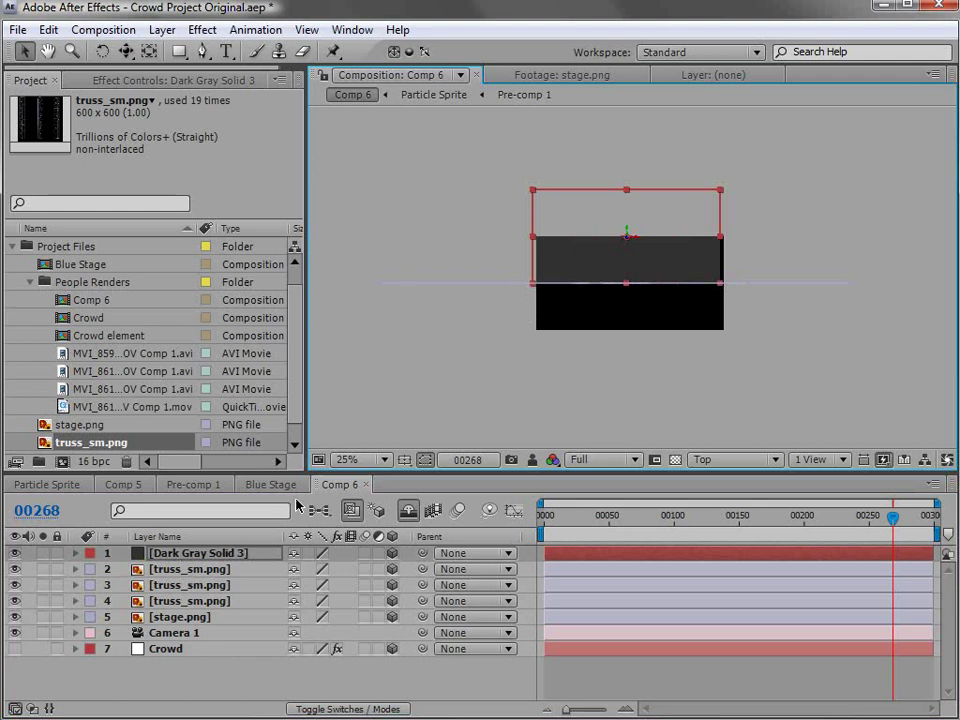
Step: Widen the dark gray solid to the full width of stage.png and extend its depth far back behind the stage front
{"action": "left_click", "coordinate": [165, 619]}
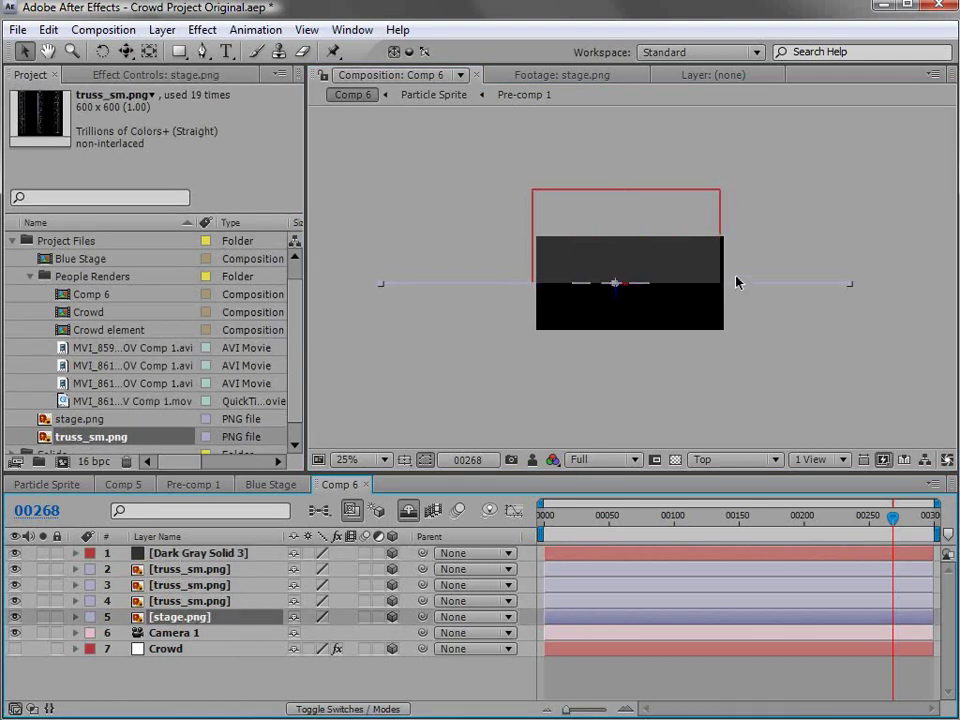
{"action": "left_click", "coordinate": [721, 195]}
{"action": "left_click_drag", "start_coordinate": [716, 240], "coordinate": [842, 250]}
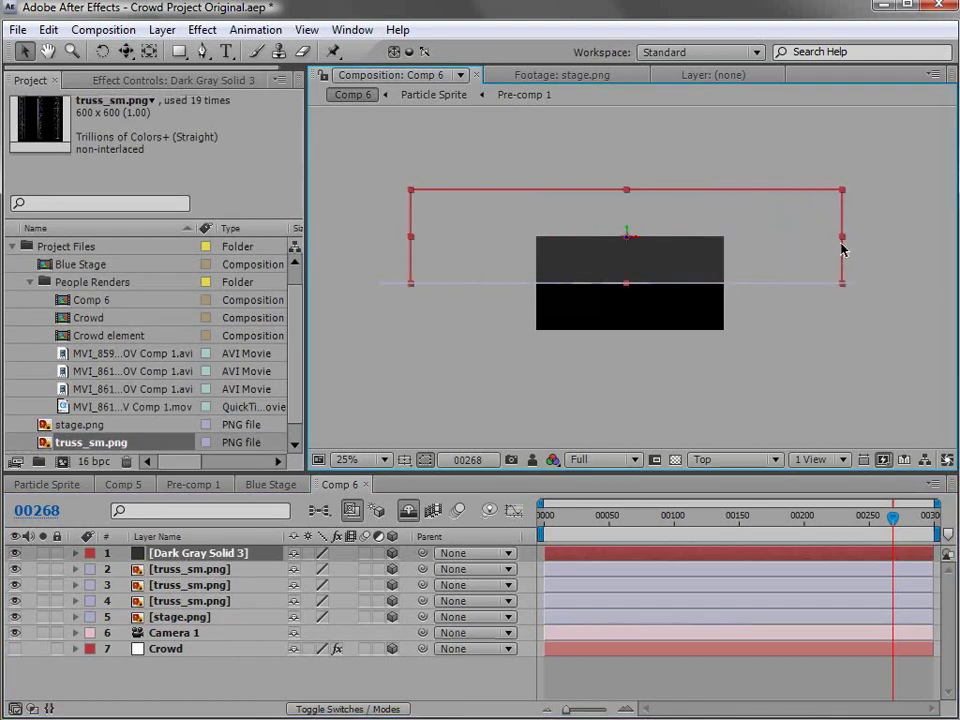
{"action": "scroll", "coordinate": [680, 270], "scroll_direction": "down", "scroll_amount": 1}
{"action": "left_click_drag", "start_coordinate": [677, 266], "coordinate": [668, 182]}
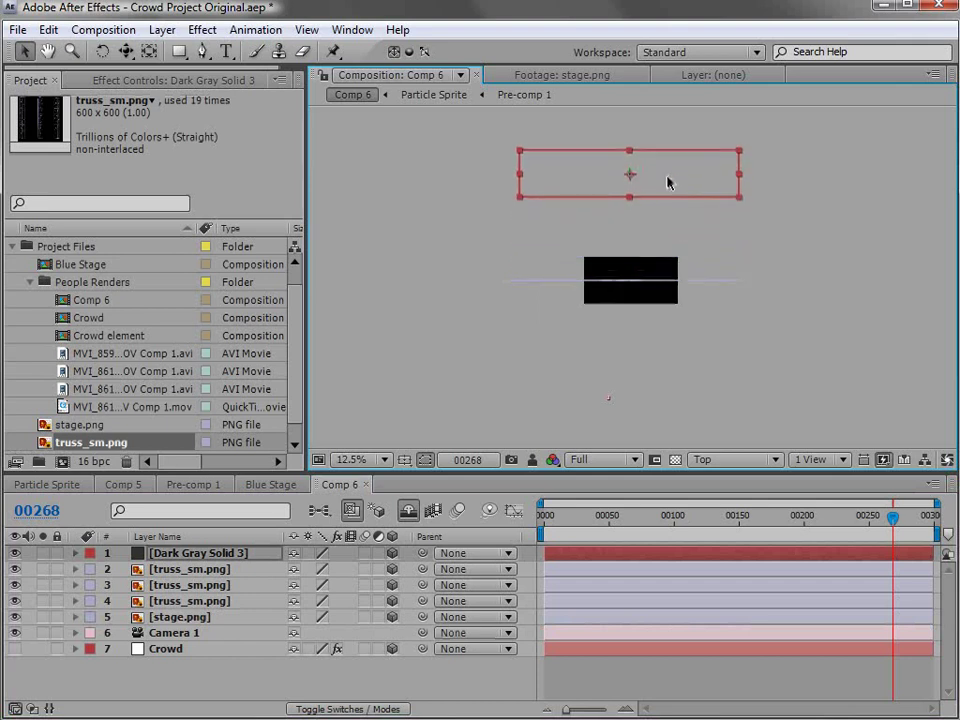
{"action": "left_click_drag", "start_coordinate": [739, 204], "coordinate": [718, 266]}
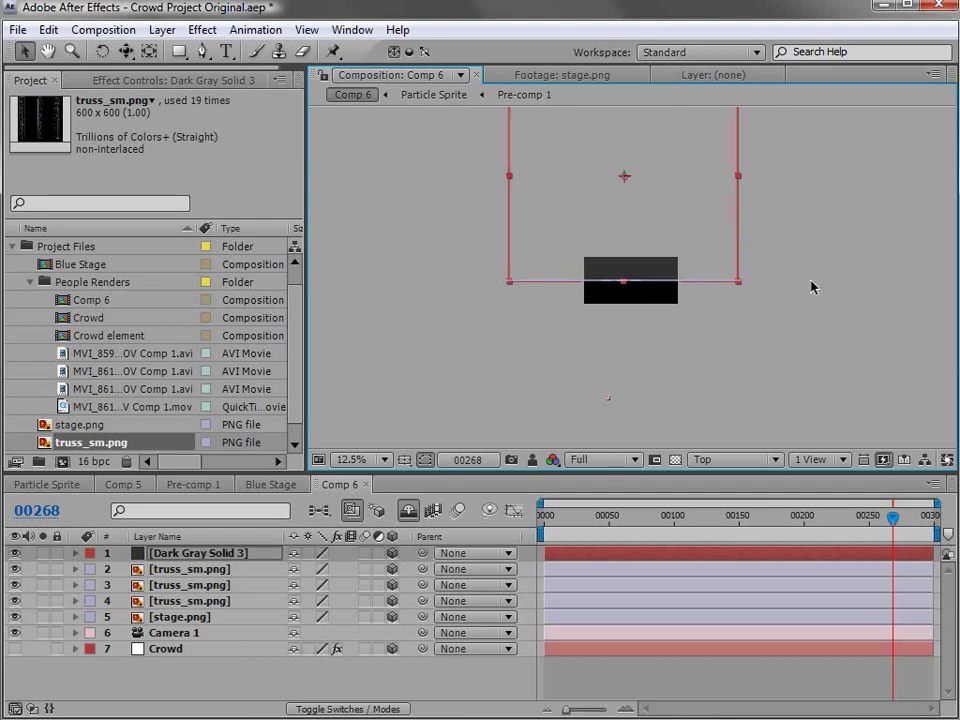
{"action": "key", "text": "h"}
{"action": "left_click_drag", "start_coordinate": [642, 193], "coordinate": [650, 268]}
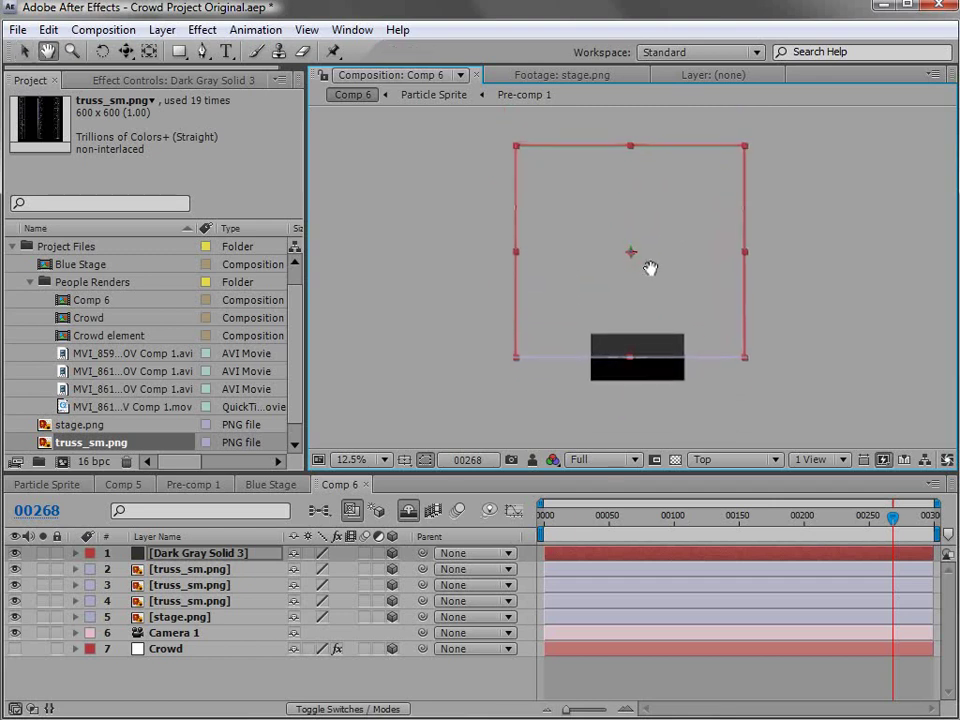
{"action": "key", "text": "v"}
{"action": "key", "text": "ctrl+s"}
Step: Examine the floor and the three truss columns through the Active Camera, with the middle truss selected
{"action": "left_click", "coordinate": [198, 570]}
{"action": "left_click", "coordinate": [193, 585]}
{"action": "left_click", "coordinate": [193, 601]}
{"action": "left_click", "coordinate": [193, 585]}
{"action": "left_click", "coordinate": [724, 459]}
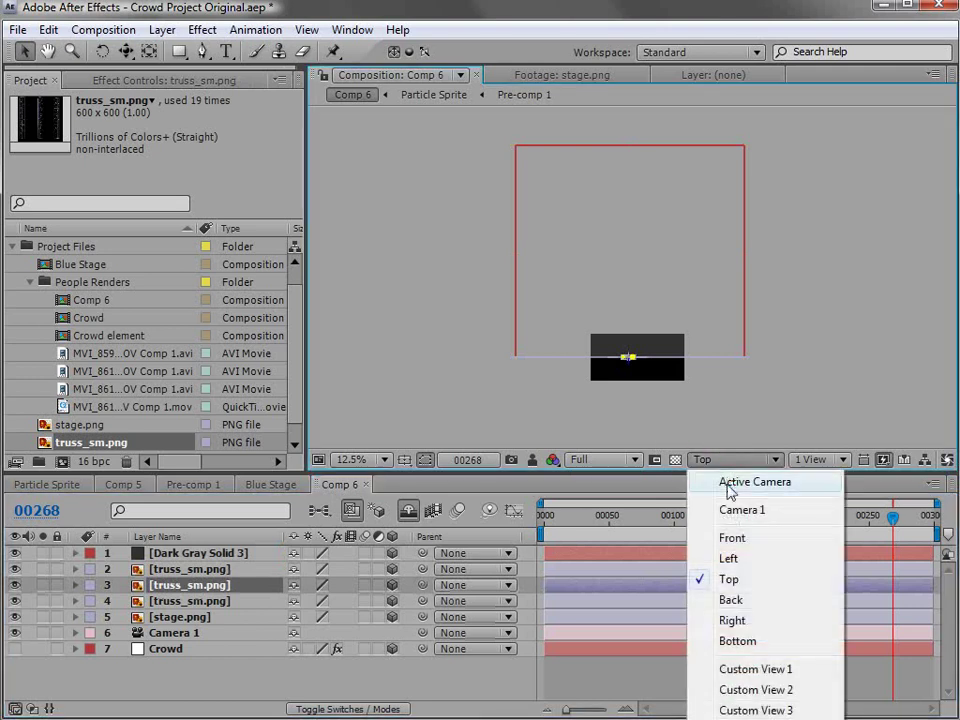
{"action": "left_click", "coordinate": [730, 487]}
{"action": "key", "text": "h"}
{"action": "left_click_drag", "start_coordinate": [643, 385], "coordinate": [648, 315]}
{"action": "scroll", "coordinate": [649, 321], "scroll_direction": "up", "scroll_amount": 2}
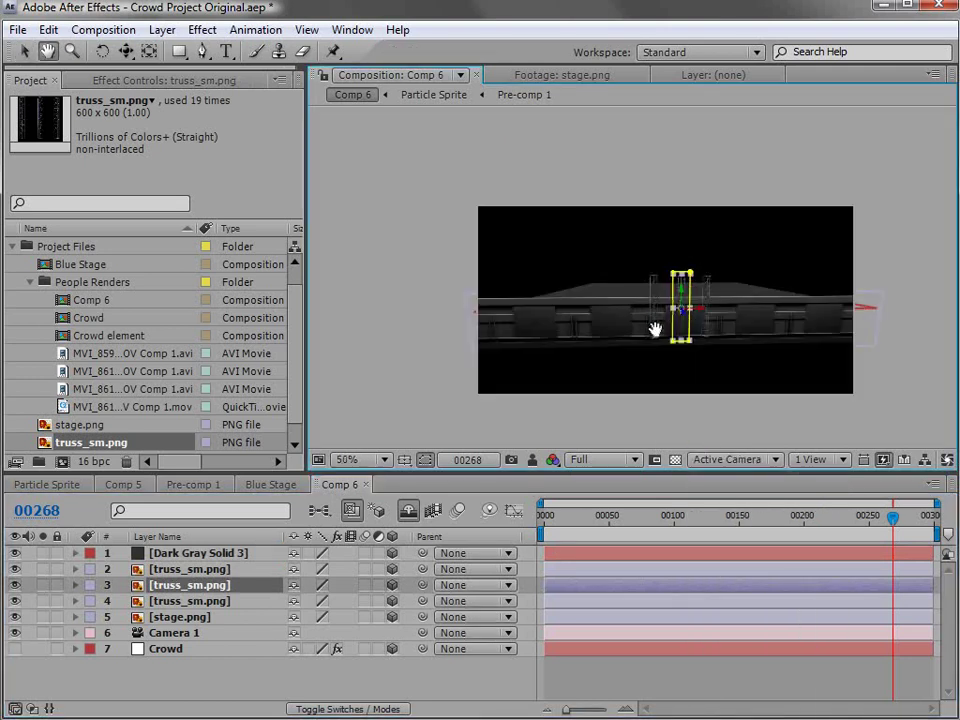
{"action": "left_click_drag", "start_coordinate": [731, 377], "coordinate": [709, 330]}
{"action": "key", "text": "v"}
{"action": "left_click", "coordinate": [869, 163]}
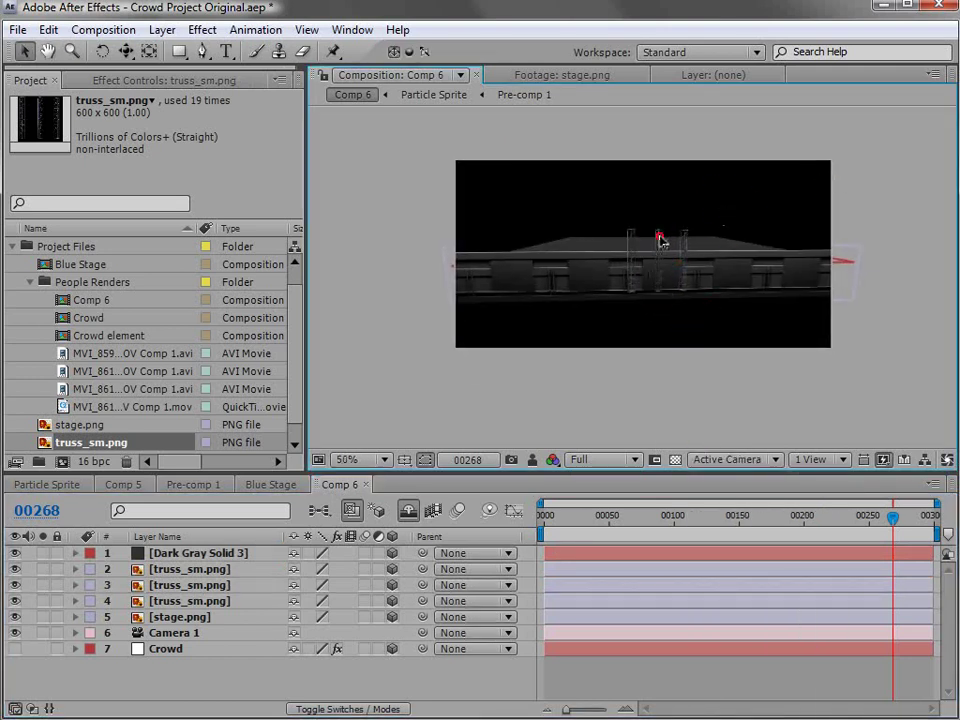
{"action": "left_click", "coordinate": [660, 238]}
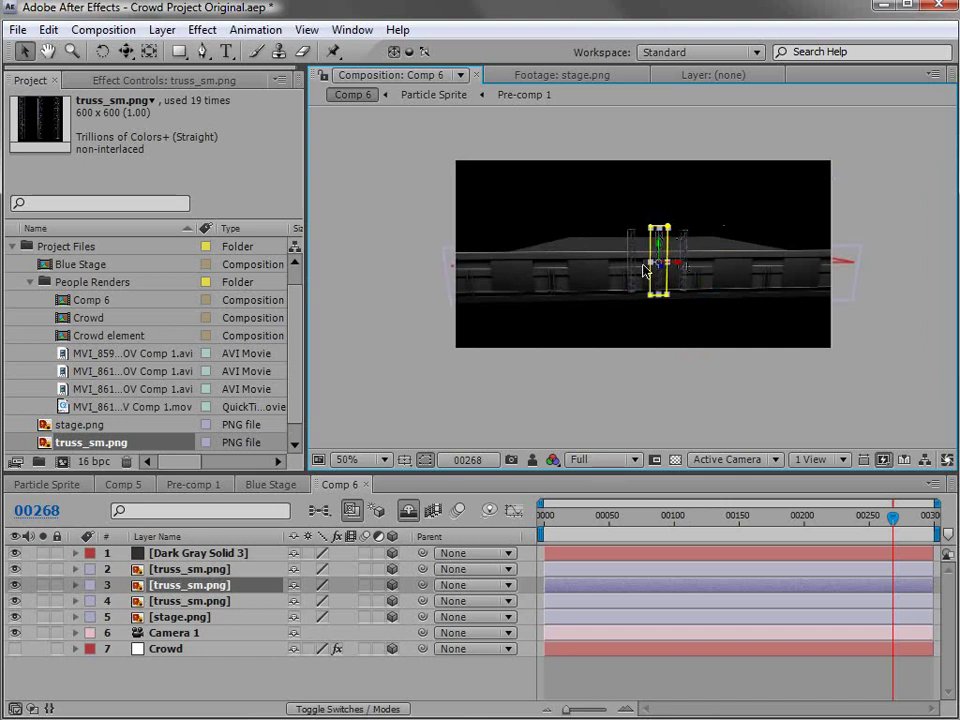
{"action": "key", "text": "slash"}
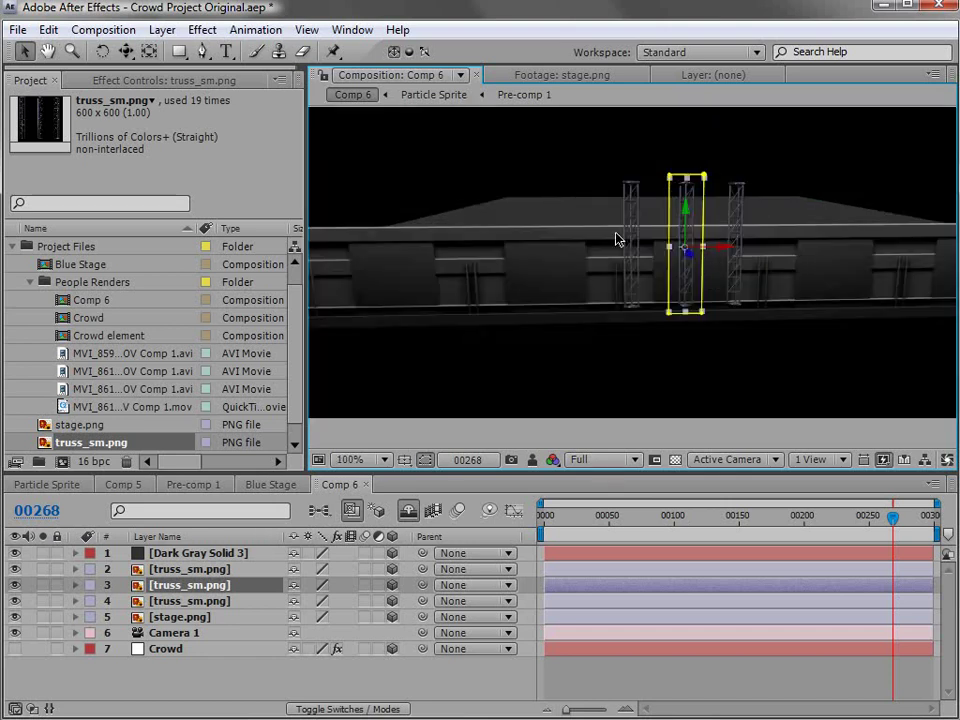
Step: Reveal Mask 1 on all three truss_sm.png layers and lock the masks
{"action": "left_click", "coordinate": [190, 569], "text": "ctrl"}
{"action": "left_click", "coordinate": [200, 601], "text": "ctrl"}
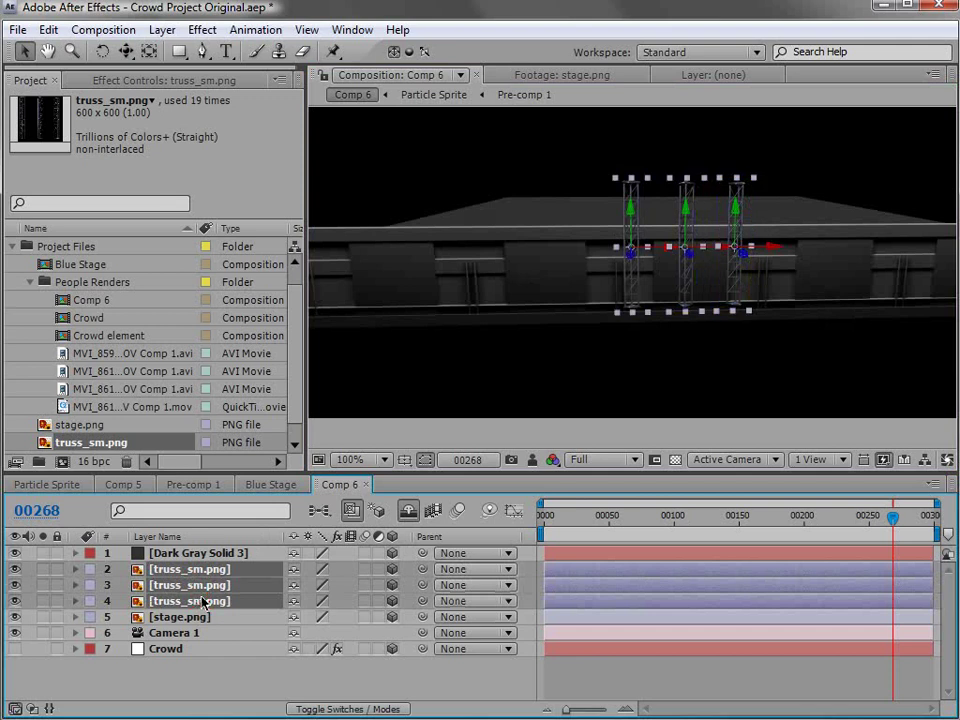
{"action": "key", "text": "m"}
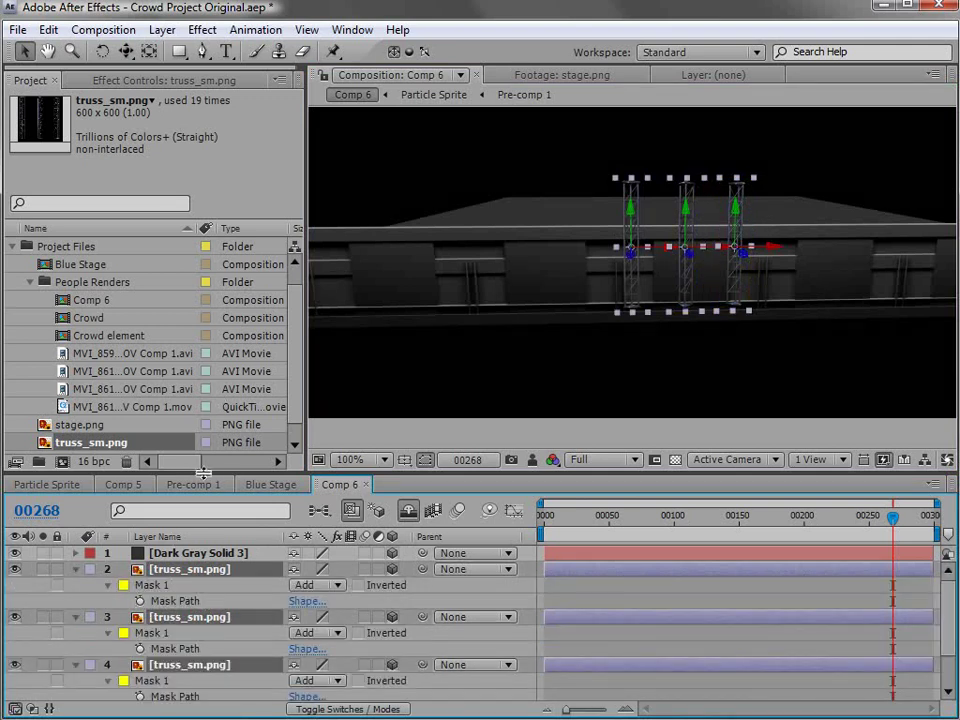
{"action": "left_click_drag", "start_coordinate": [203, 472], "coordinate": [203, 380]}
{"action": "left_click", "coordinate": [56, 539]}
{"action": "left_click", "coordinate": [56, 587]}
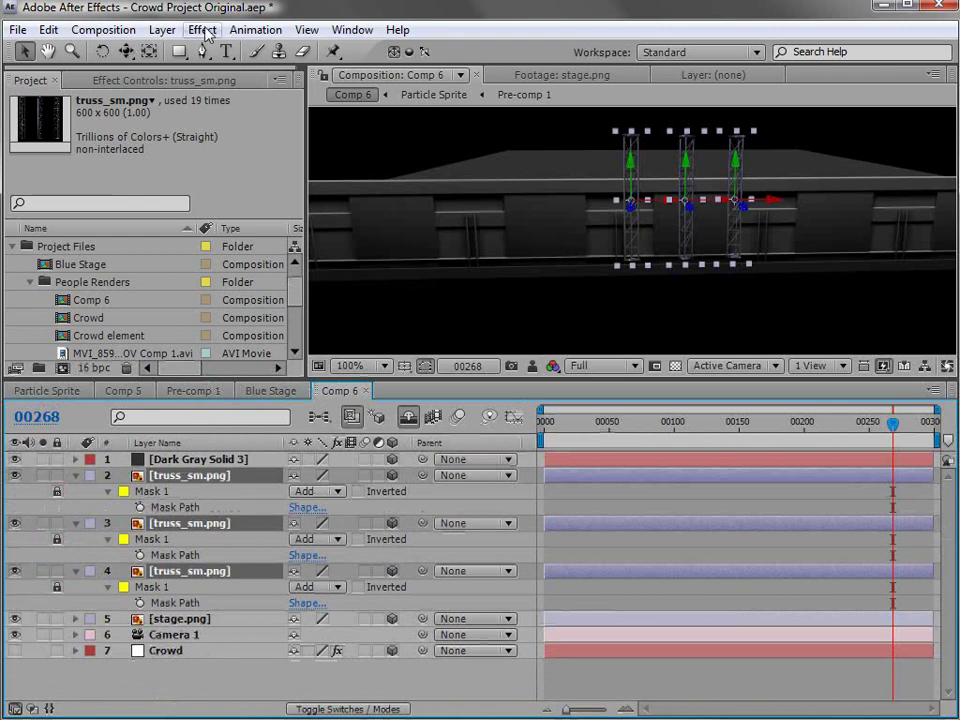
Step: Check the Hide Locked Masks option for the truss layers, and collapse their mask properties
{"action": "left_click", "coordinate": [162, 29]}
{"action": "mouse_move", "coordinate": [311, 157]}
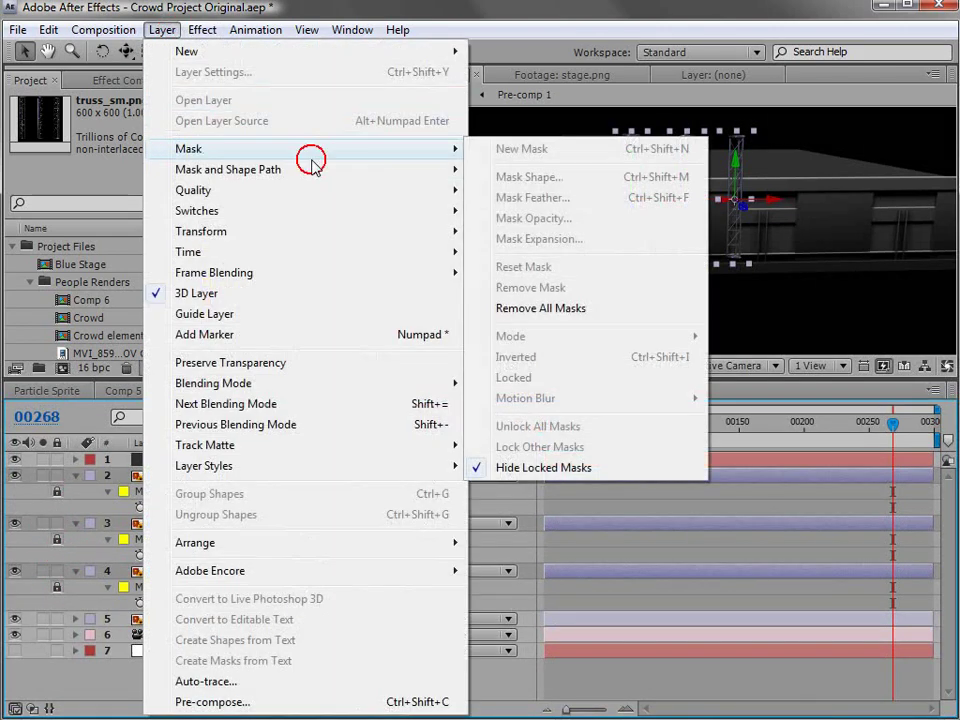
{"action": "left_click", "coordinate": [528, 476]}
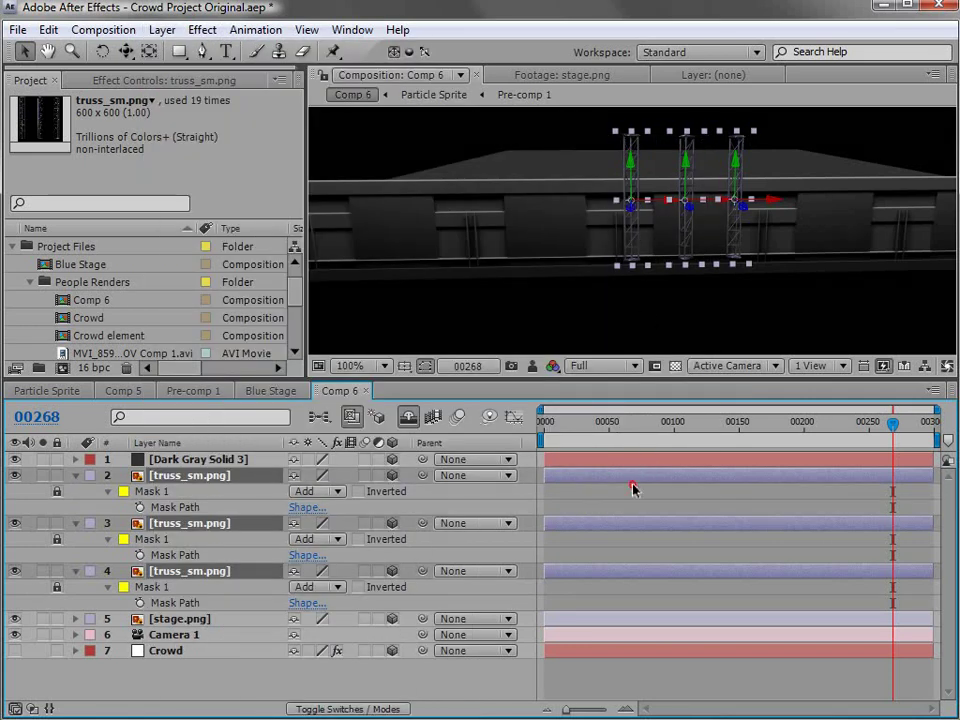
{"action": "left_click", "coordinate": [77, 476]}
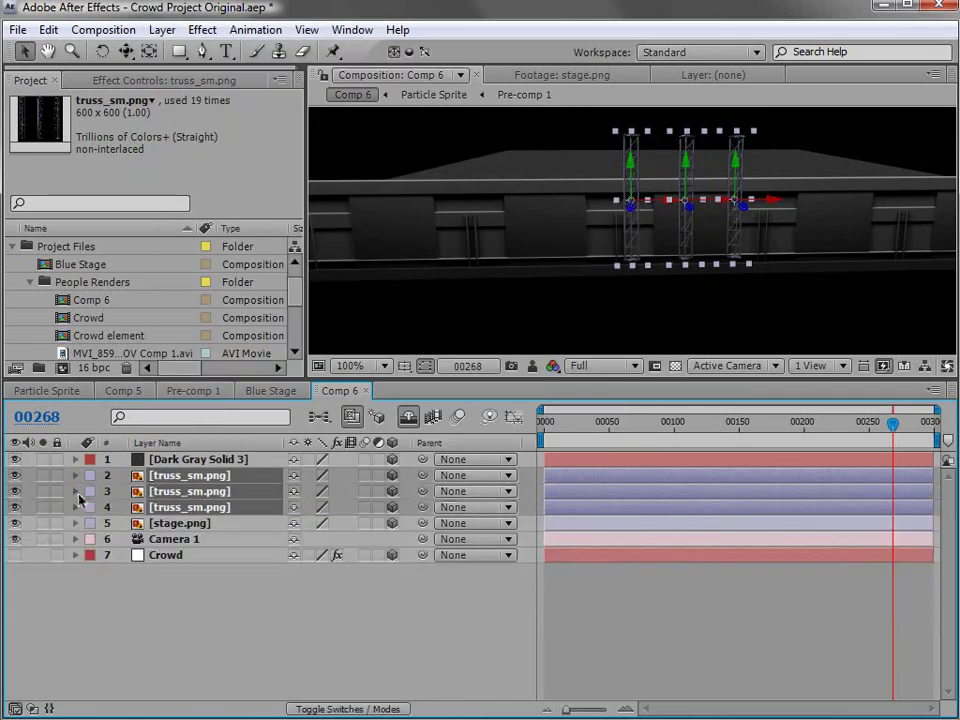
{"action": "left_click", "coordinate": [195, 567]}
{"action": "left_click_drag", "start_coordinate": [456, 383], "coordinate": [450, 427]}
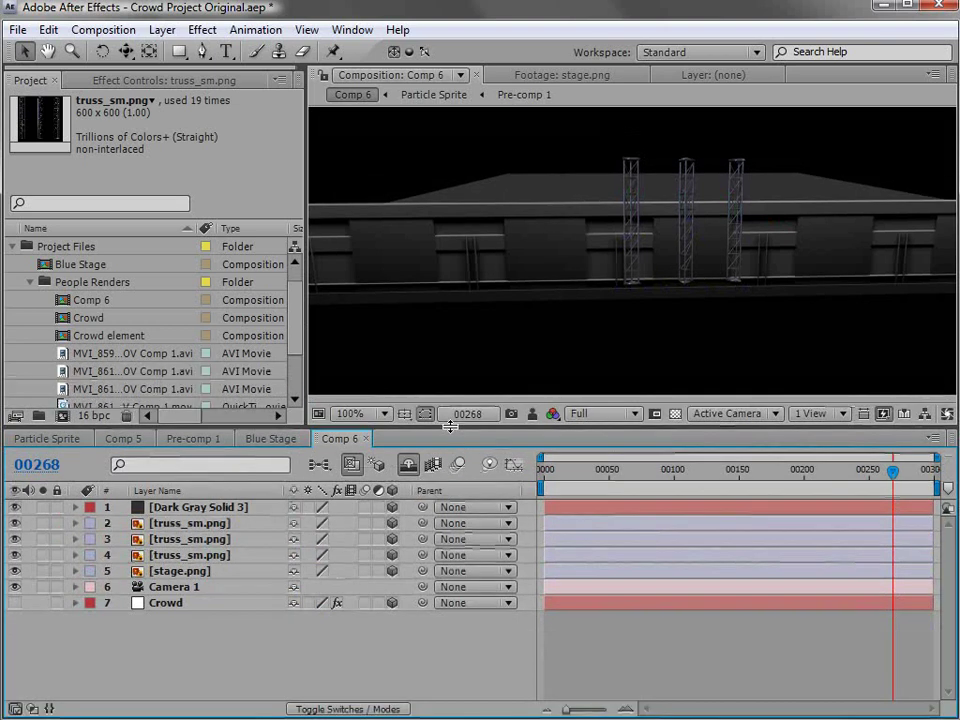
Step: Scale all three truss_sm.png layers to 78.7%
{"action": "left_click", "coordinate": [190, 523]}
{"action": "left_click", "coordinate": [190, 555], "text": "shift"}
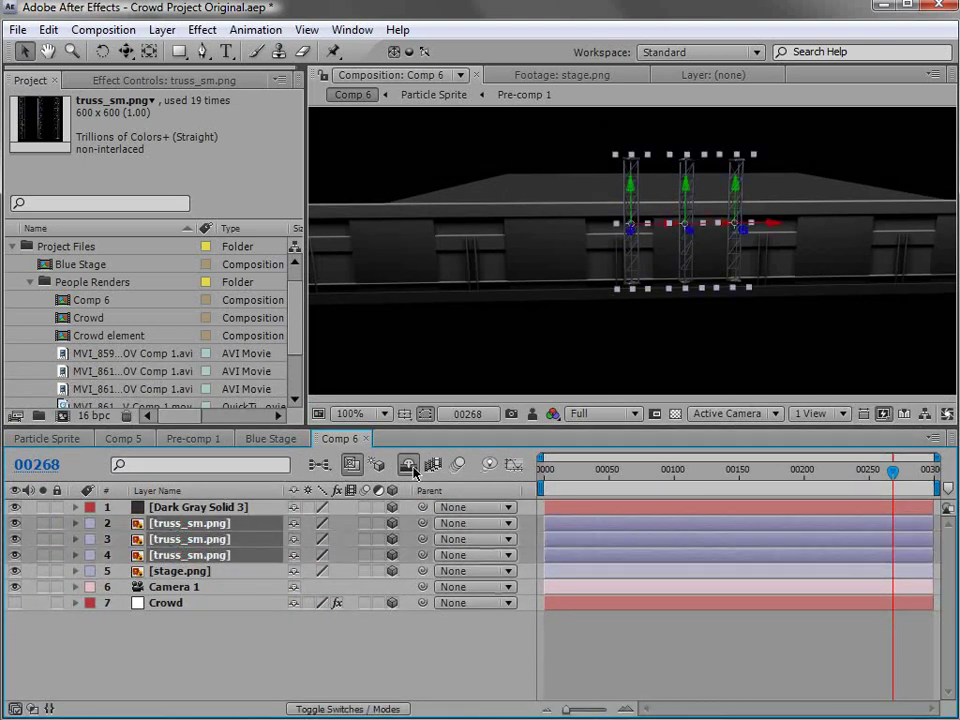
{"action": "key", "text": "s"}
{"action": "mouse_move", "coordinate": [347, 545]}
{"action": "left_mouse_down"}
{"action": "mouse_move", "coordinate": [362, 532]}
{"action": "mouse_move", "coordinate": [352, 534]}
{"action": "left_mouse_up"}
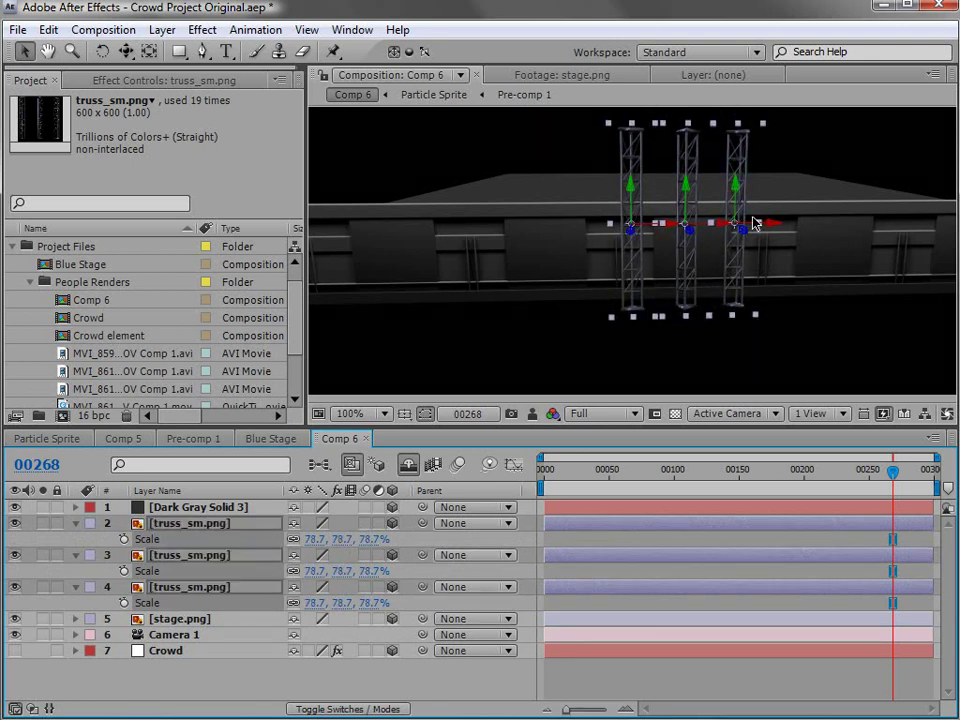
{"action": "left_click", "coordinate": [617, 364]}
Step: Stand two trusses on the stage's front left and right corners and the third near the rear left of the floor
{"action": "scroll", "coordinate": [636, 306], "scroll_direction": "down", "scroll_amount": 1}
{"action": "left_click_drag", "start_coordinate": [631, 280], "coordinate": [477, 217]}
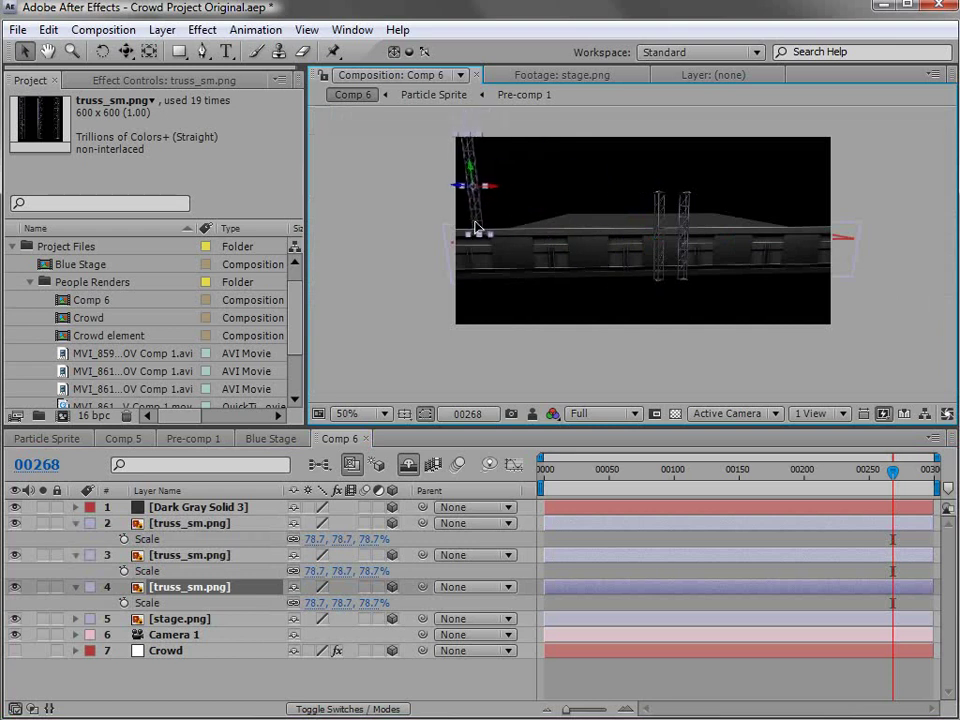
{"action": "left_click_drag", "start_coordinate": [681, 261], "coordinate": [836, 209]}
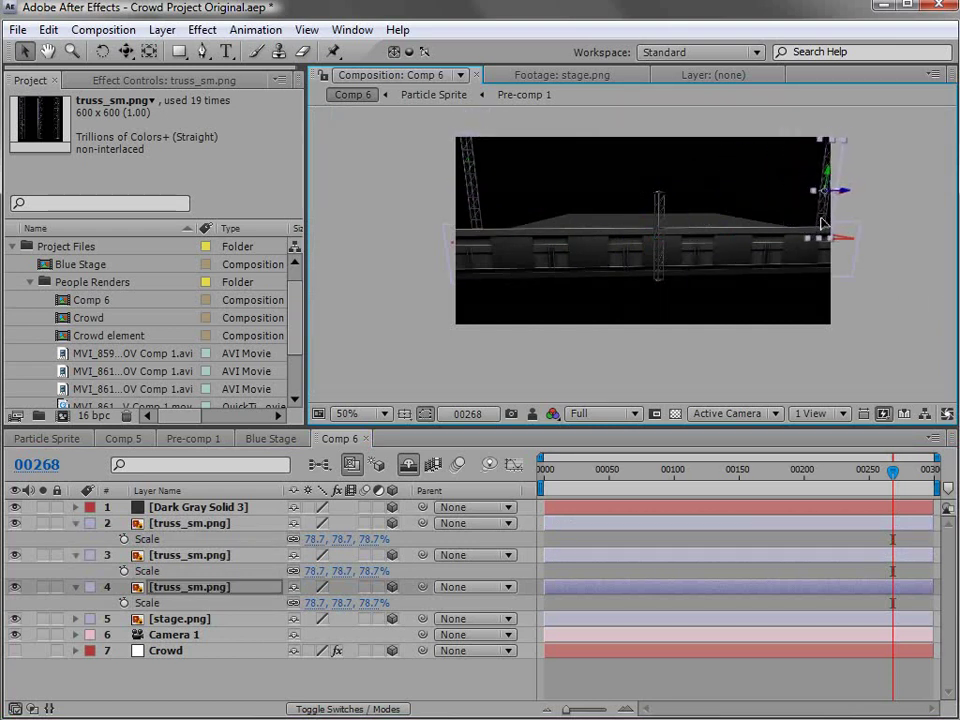
{"action": "left_click_drag", "start_coordinate": [656, 278], "coordinate": [577, 218]}
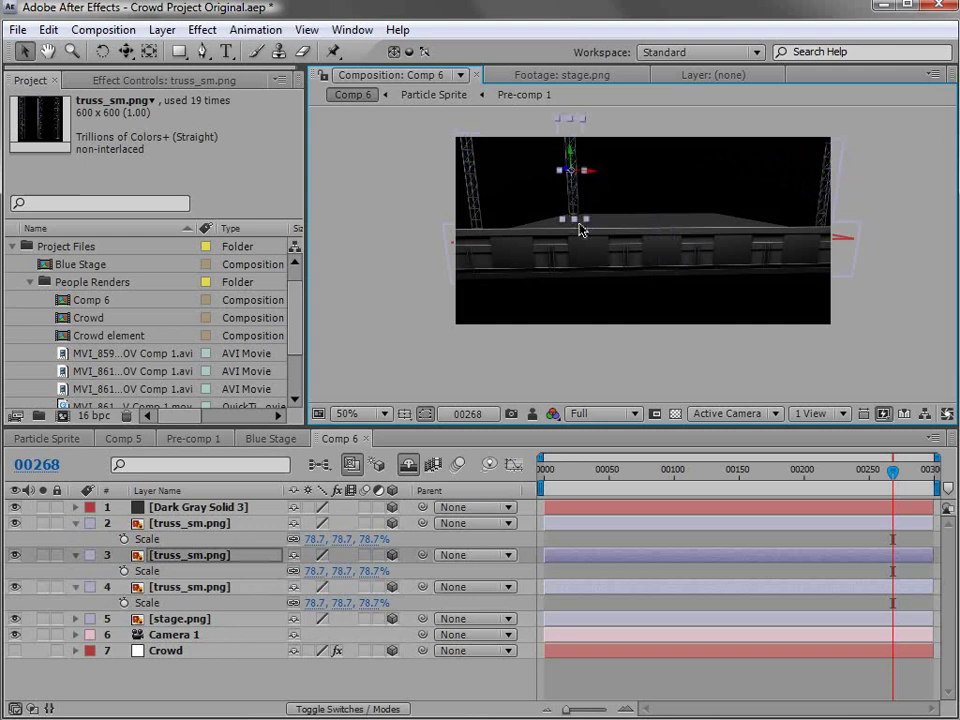
Step: In the Top view, move the third truss back along the left edge of the floor, well behind the front-left truss
{"action": "left_click", "coordinate": [733, 420]}
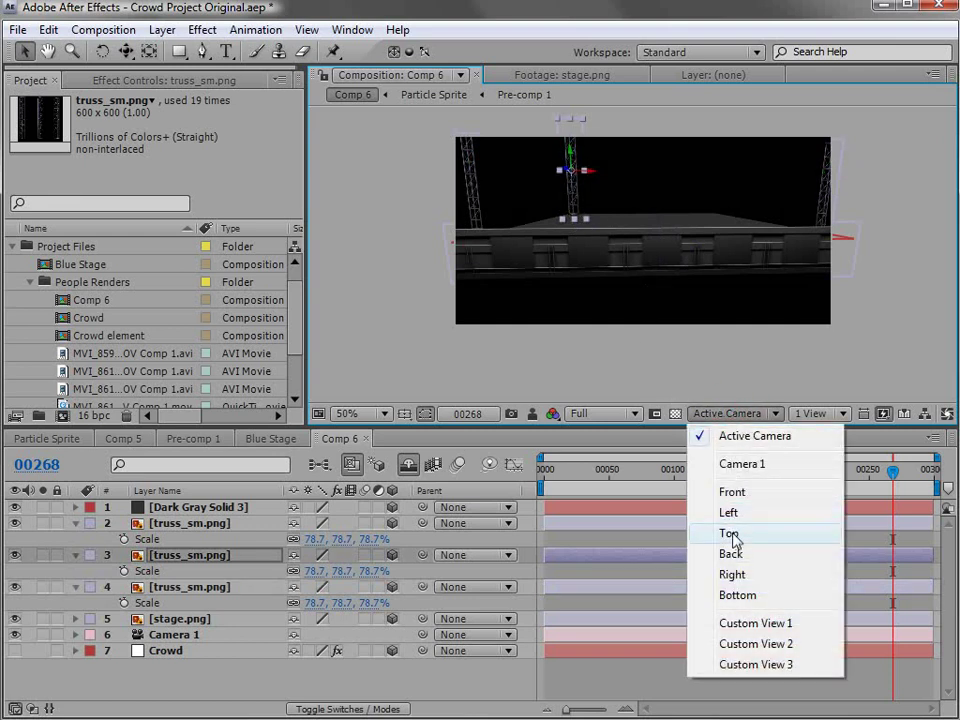
{"action": "left_click", "coordinate": [731, 536]}
{"action": "scroll", "coordinate": [655, 261], "scroll_direction": "down", "scroll_amount": 2}
{"action": "left_click_drag", "start_coordinate": [516, 295], "coordinate": [511, 298]}
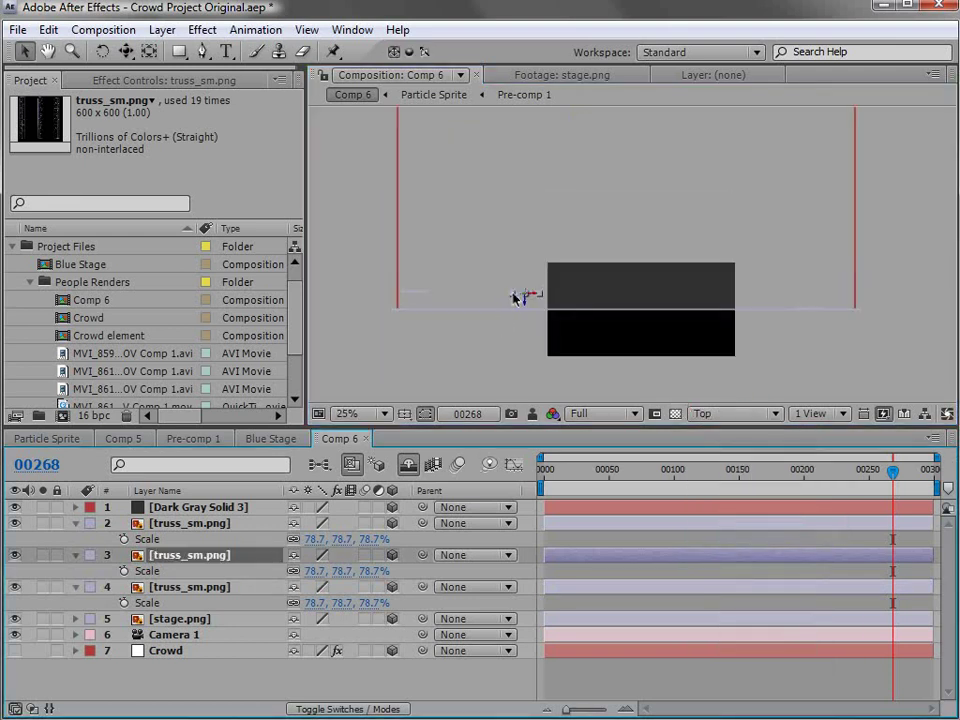
{"action": "left_click_drag", "start_coordinate": [456, 156], "coordinate": [514, 264]}
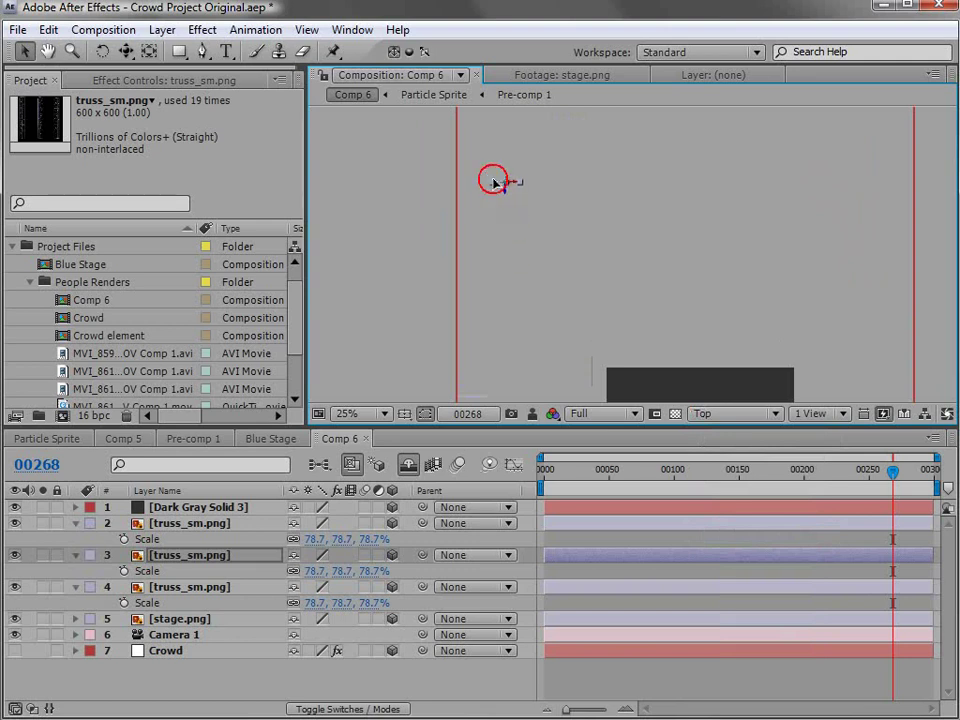
{"action": "key", "text": "comma"}
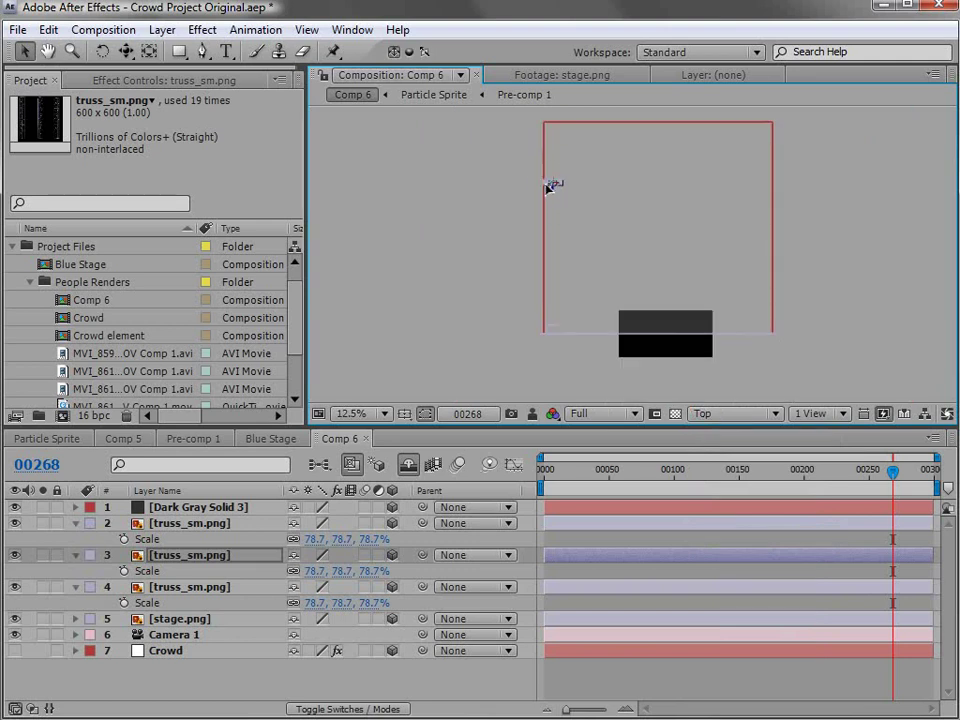
Step: Try to duplicate the rear-left truss and place the copy at the opposite edge of the floor
{"action": "key", "text": "ctrl+d"}
{"action": "left_click_drag", "start_coordinate": [568, 186], "coordinate": [652, 195]}
{"action": "left_click_drag", "start_coordinate": [760, 190], "coordinate": [762, 192]}
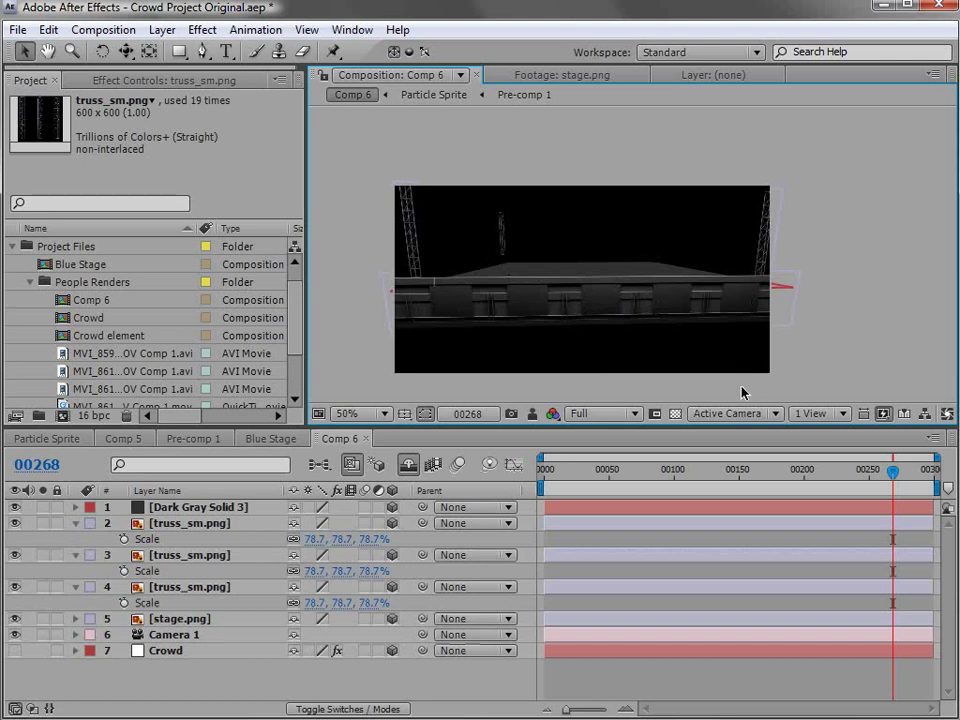
Step: Switch to the Front view and rename the Dark Gray Solid 3 floor layer as Top
{"action": "left_click", "coordinate": [740, 413]}
{"action": "left_click", "coordinate": [748, 500]}
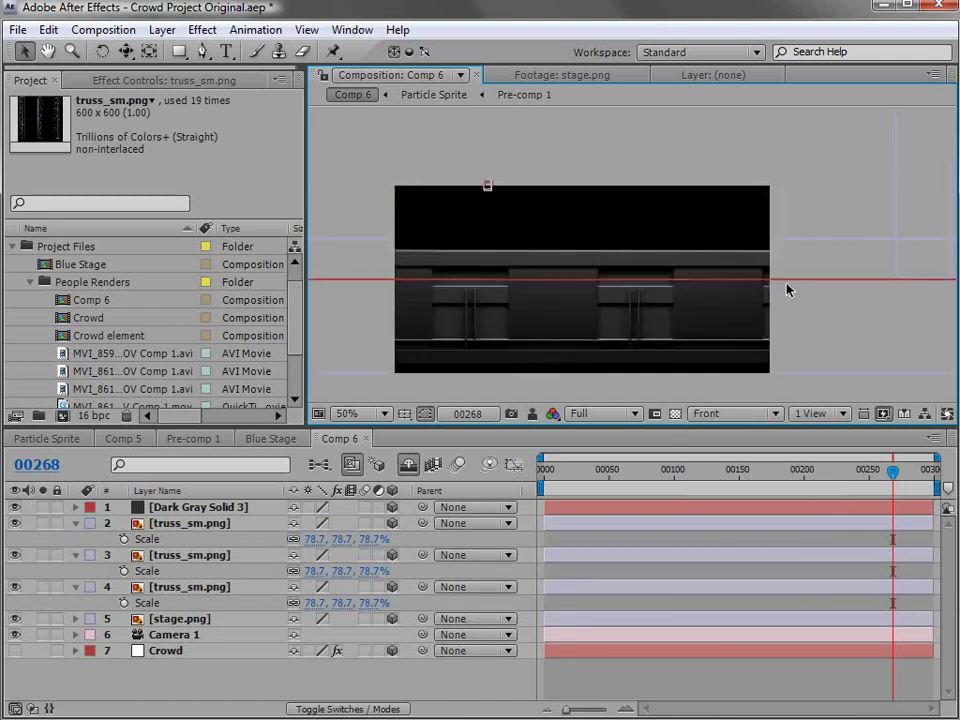
{"action": "left_click", "coordinate": [126, 51]}
{"action": "left_click_drag", "start_coordinate": [663, 291], "coordinate": [546, 291]}
{"action": "key", "text": "v"}
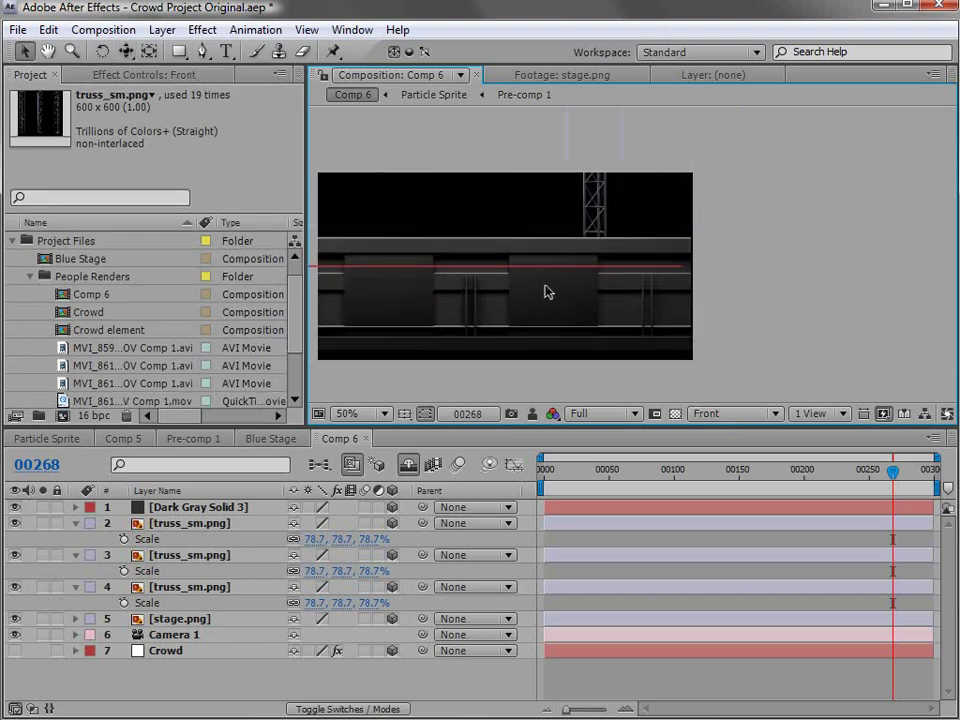
{"action": "left_click", "coordinate": [186, 508]}
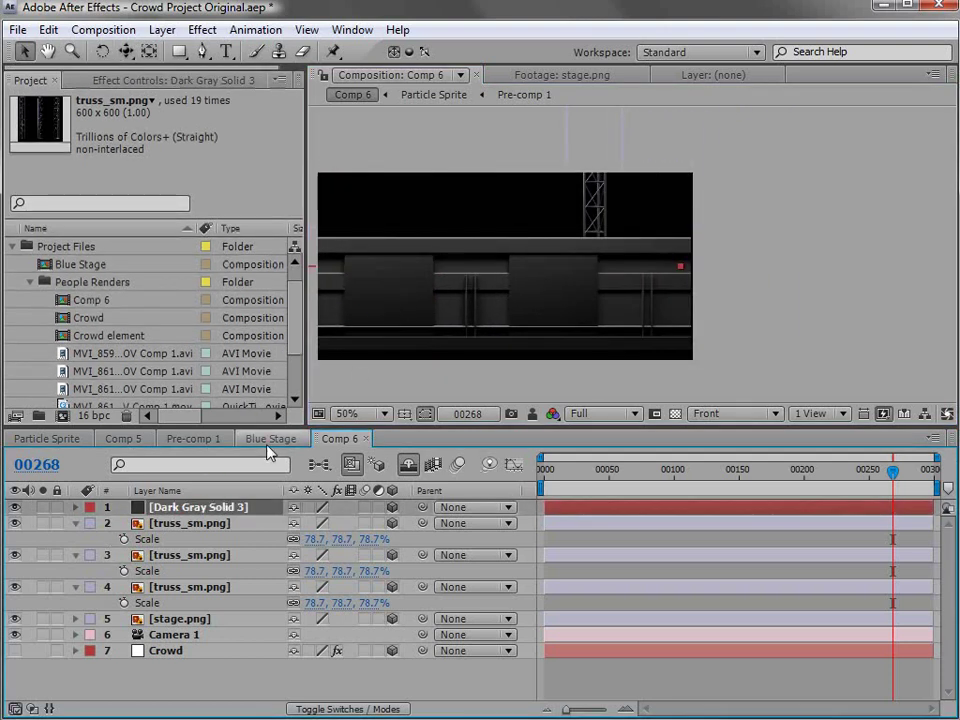
{"action": "key", "text": "Return"}
{"action": "type", "text": "Top"}
{"action": "key", "text": "Return"}
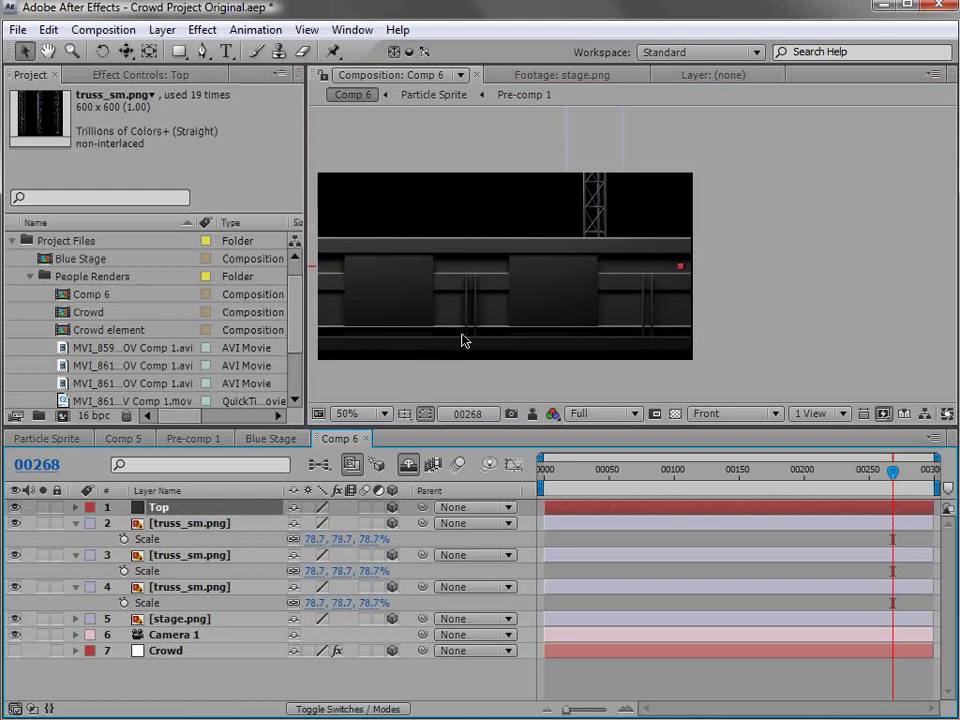
Step: Raise the front-right truss in the Front view until its base rests on the stage floor
{"action": "scroll", "coordinate": [521, 317], "scroll_direction": "down", "scroll_amount": 2}
{"action": "left_click_drag", "start_coordinate": [519, 247], "coordinate": [521, 240]}
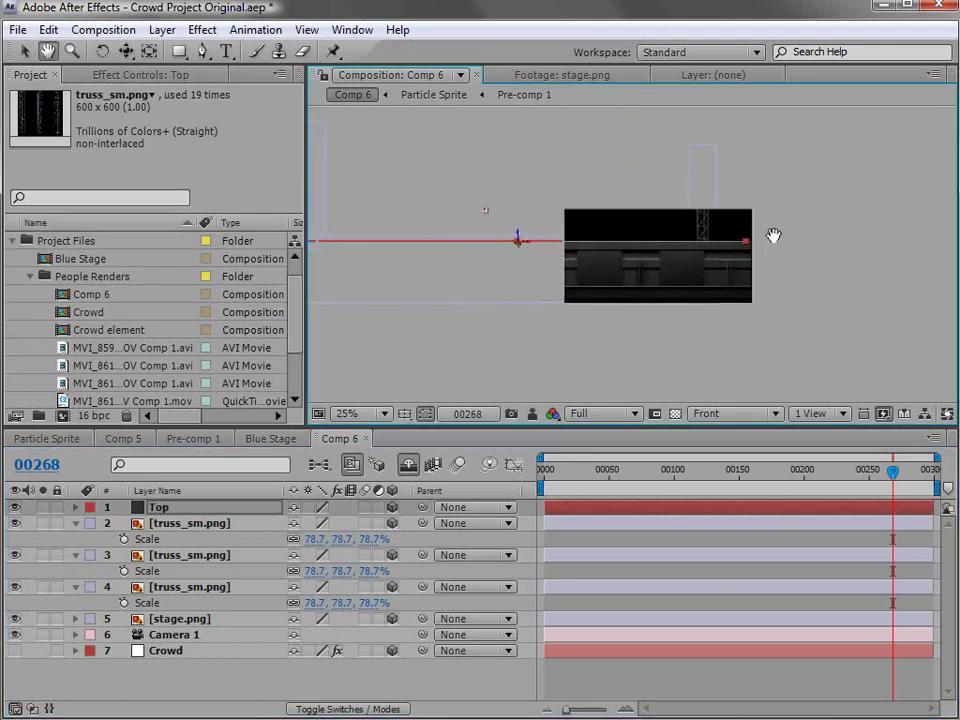
{"action": "scroll", "coordinate": [700, 250], "scroll_direction": "up", "scroll_amount": 4}
{"action": "left_click", "coordinate": [606, 242]}
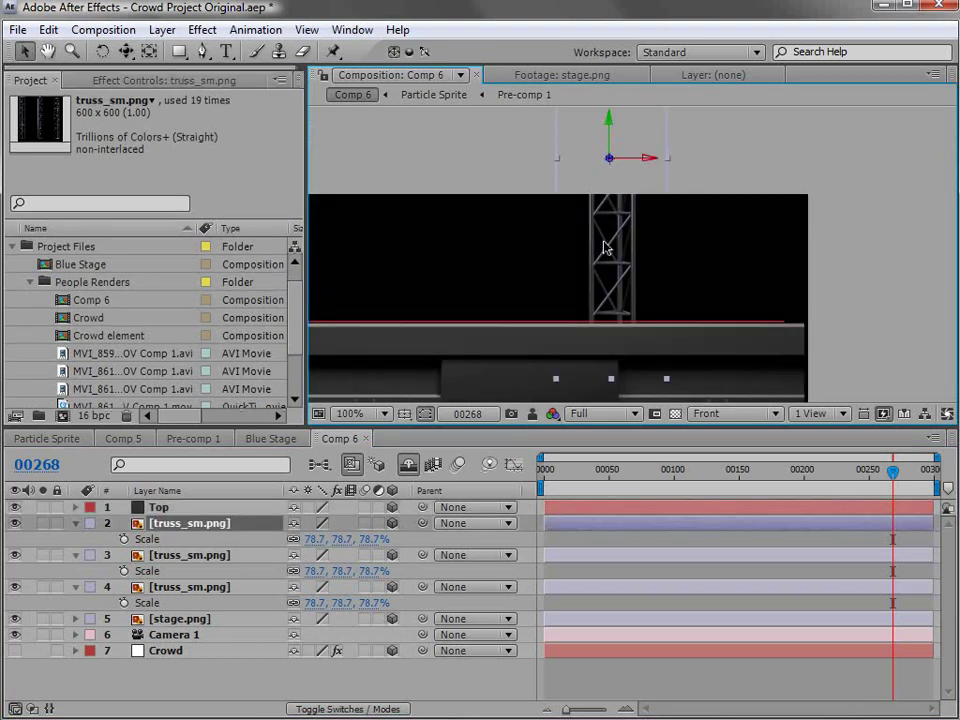
{"action": "left_click_drag", "start_coordinate": [615, 279], "coordinate": [596, 264]}
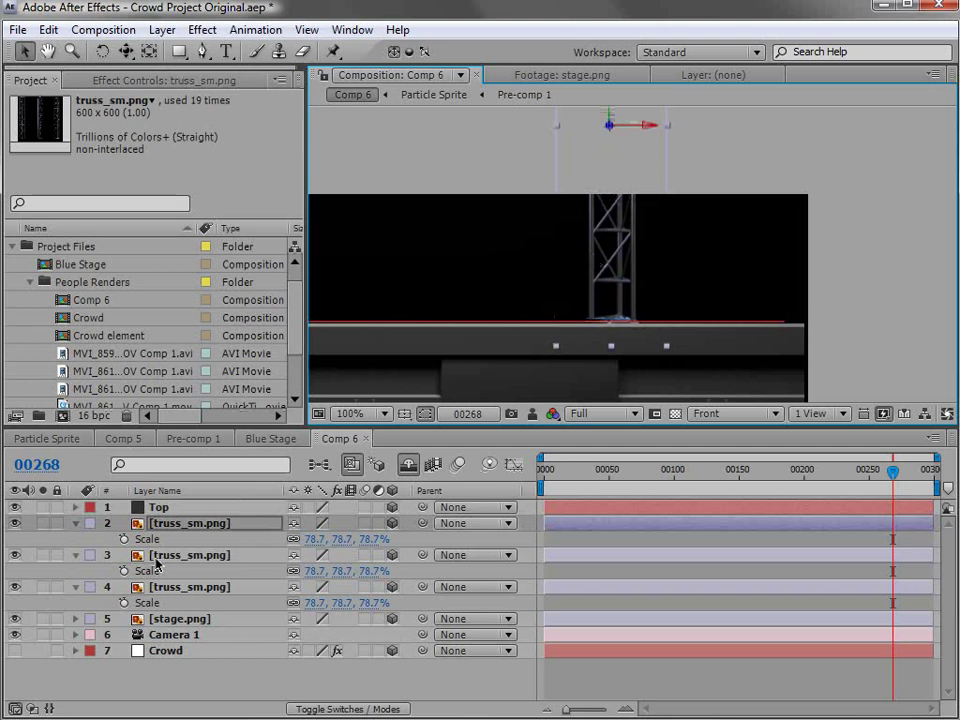
Step: Raise the two trusses on the left side of the stage until their bases rest on the floor
{"action": "left_click", "coordinate": [553, 317]}
{"action": "scroll", "coordinate": [561, 315], "scroll_direction": "down", "scroll_amount": 2}
{"action": "left_click_drag", "start_coordinate": [561, 315], "coordinate": [752, 296]}
{"action": "scroll", "coordinate": [558, 270], "scroll_direction": "down", "scroll_amount": 1}
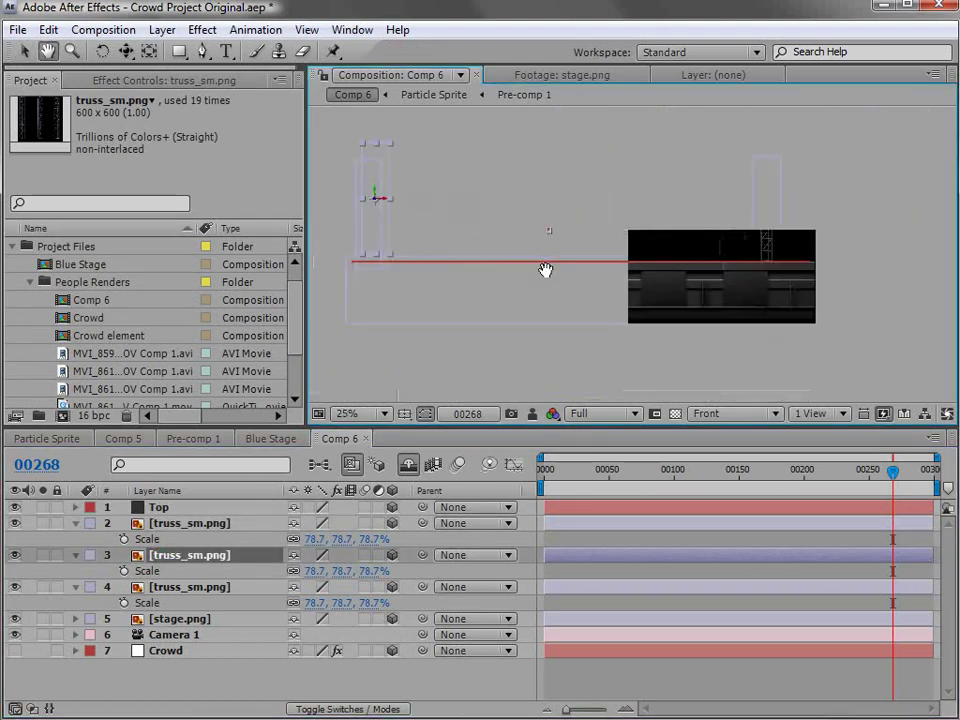
{"action": "left_click_drag", "start_coordinate": [366, 266], "coordinate": [559, 287]}
{"action": "scroll", "coordinate": [549, 298], "scroll_direction": "up", "scroll_amount": 1}
{"action": "scroll", "coordinate": [531, 275], "scroll_direction": "down", "scroll_amount": 1}
{"action": "key", "text": "c"}
{"action": "left_click_drag", "start_coordinate": [720, 304], "coordinate": [791, 261]}
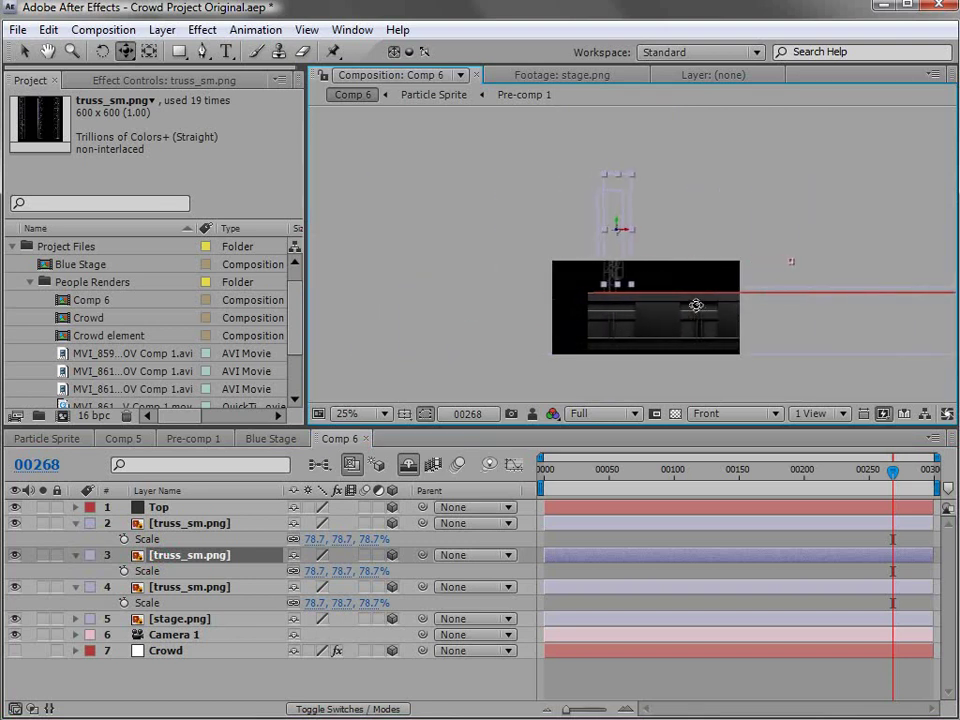
{"action": "scroll", "coordinate": [654, 328], "scroll_direction": "up", "scroll_amount": 1}
{"action": "left_click_drag", "start_coordinate": [654, 328], "coordinate": [588, 237]}
{"action": "key", "text": "v"}
{"action": "left_click", "coordinate": [575, 246]}
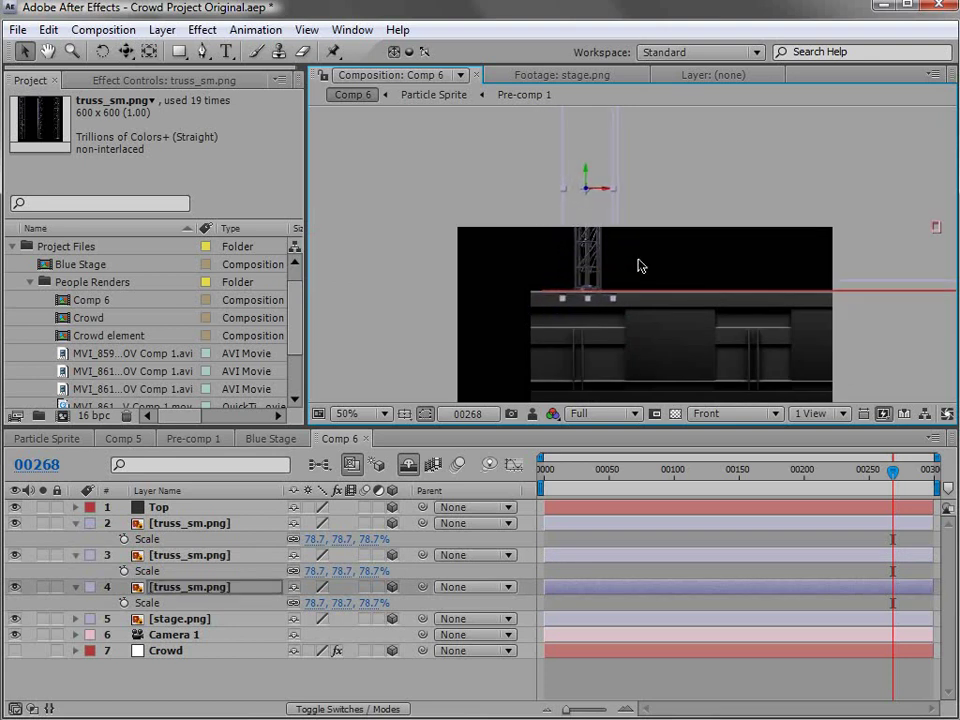
Step: Duplicate the rear-left truss for the rear-right corner and view all four columns through the Active Camera from farther back
{"action": "key", "text": "ctrl+d"}
{"action": "left_click", "coordinate": [740, 413]}
{"action": "left_click", "coordinate": [722, 430]}
{"action": "key", "text": "c"}
{"action": "left_click_drag", "start_coordinate": [541, 354], "coordinate": [601, 441]}
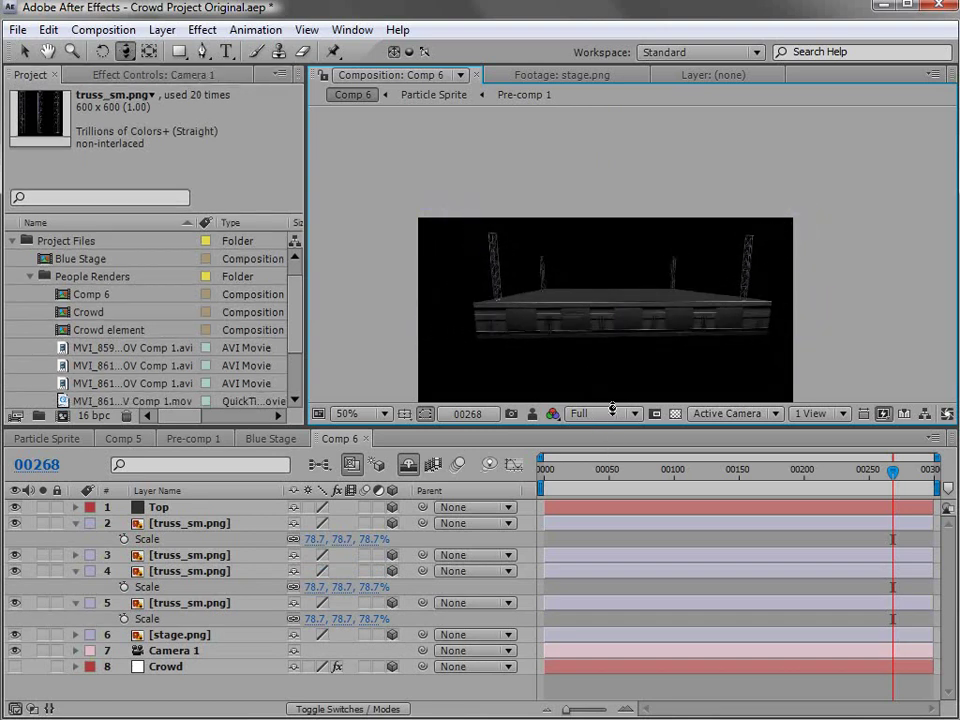
{"action": "mouse_move", "coordinate": [596, 330]}
{"action": "left_mouse_down"}
{"action": "mouse_move", "coordinate": [591, 339]}
{"action": "mouse_move", "coordinate": [615, 332]}
{"action": "left_mouse_up"}
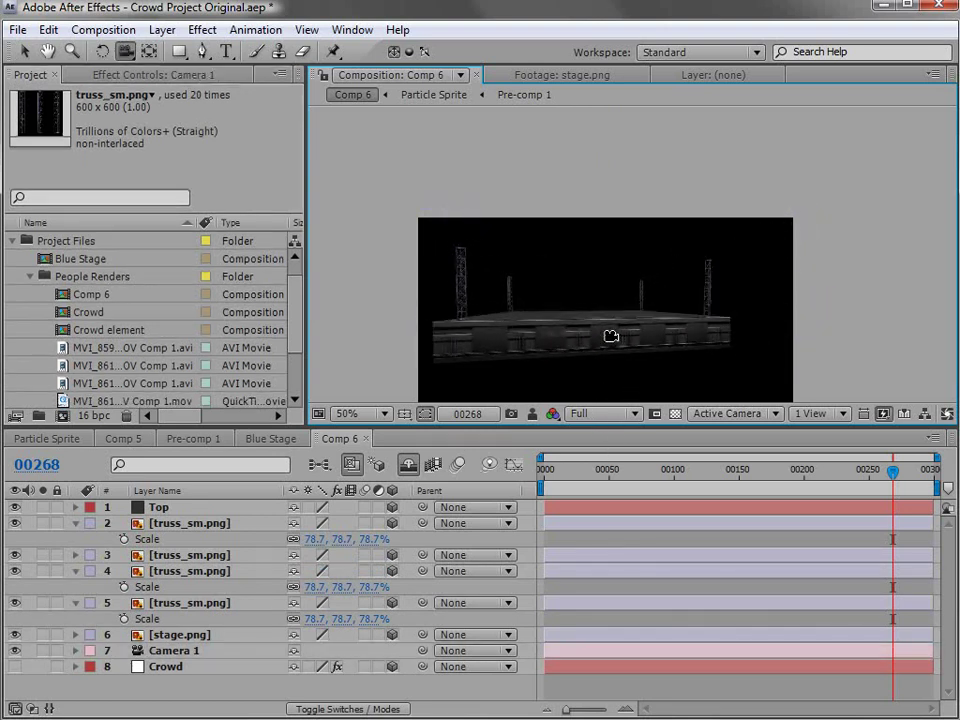
{"action": "left_click_drag", "start_coordinate": [541, 346], "coordinate": [493, 262]}
Step: Scale all four truss_sm.png layers to 109.7% and raise them so their bases stand on the stage floor
{"action": "left_click", "coordinate": [240, 523]}
{"action": "left_click", "coordinate": [210, 571], "text": "shift"}
{"action": "left_click", "coordinate": [182, 603], "text": "shift"}
{"action": "key", "text": "s"}
{"action": "key", "text": "s"}
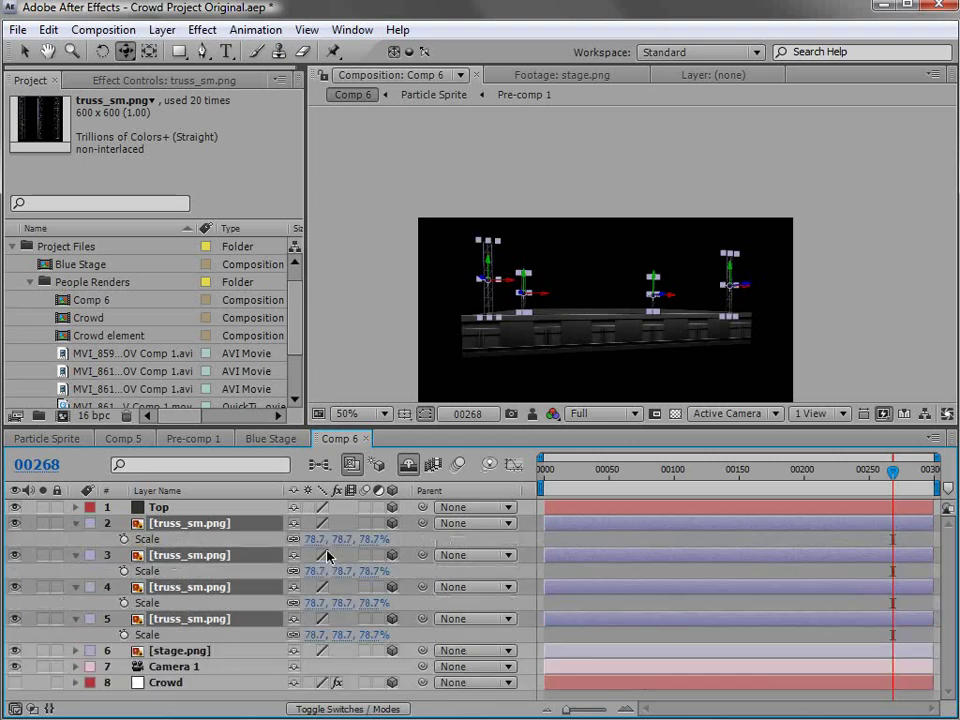
{"action": "left_click_drag", "start_coordinate": [343, 548], "coordinate": [362, 537]}
{"action": "key", "text": "v"}
{"action": "left_click_drag", "start_coordinate": [528, 288], "coordinate": [530, 248]}
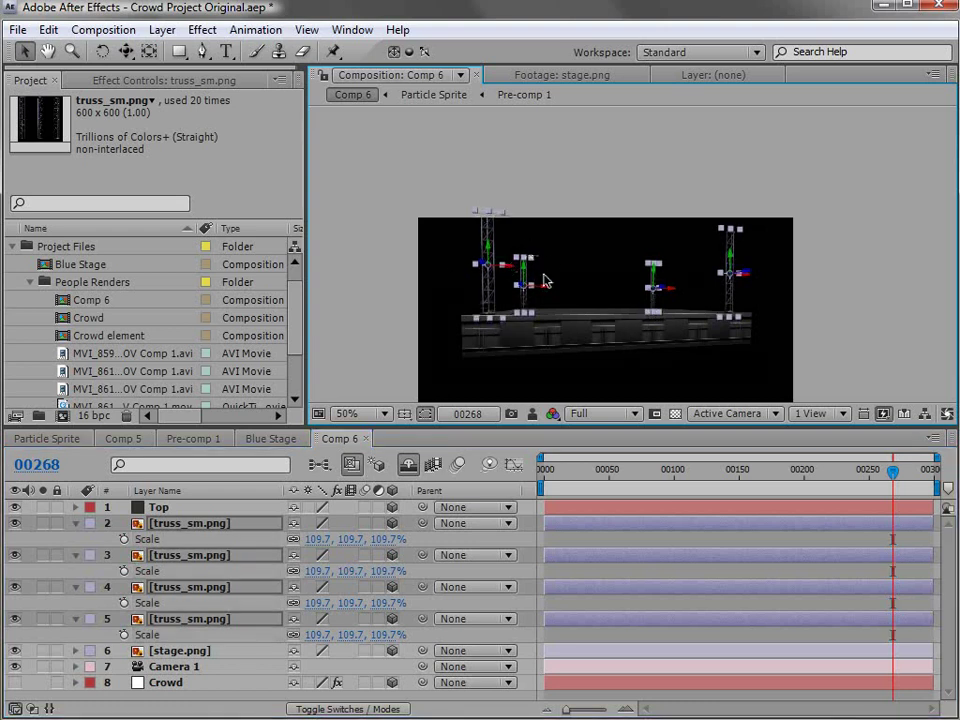
Step: Duplicate the four trusses and stack the copies on top of the originals to double the column height
{"action": "key", "text": "ctrl+d"}
{"action": "left_click_drag", "start_coordinate": [527, 268], "coordinate": [507, 6]}
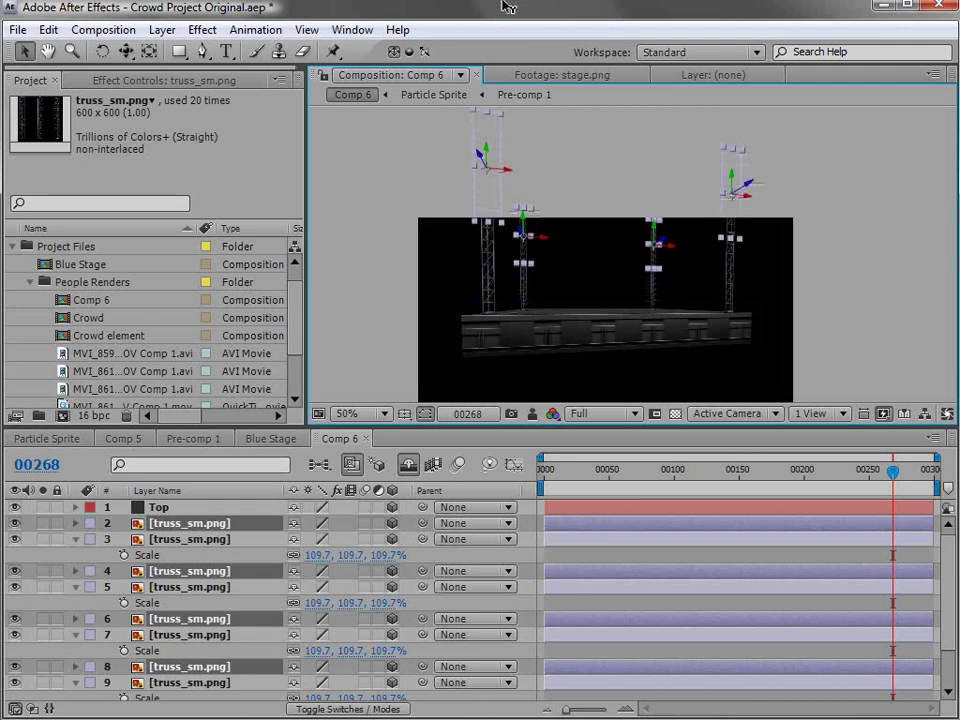
{"action": "scroll", "coordinate": [731, 274], "scroll_direction": "up", "scroll_amount": 2}
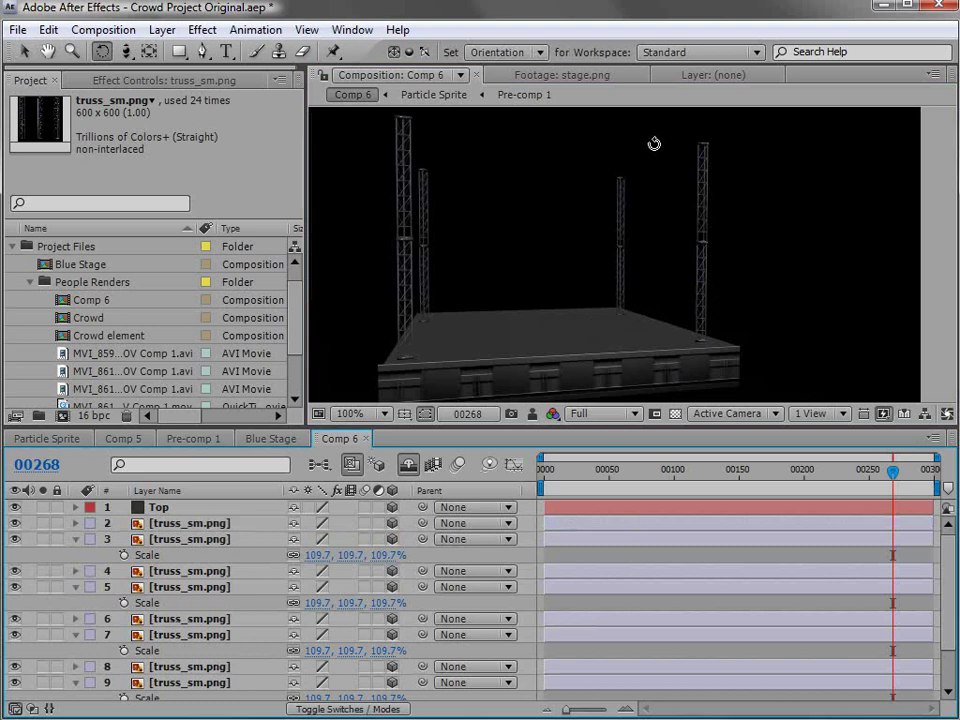
{"action": "key", "text": "v"}
Step: Duplicate the upper front-right truss, rotate the copy to horizontal, and attach it to the top of that column, pointing inward
{"action": "left_click", "coordinate": [568, 525]}
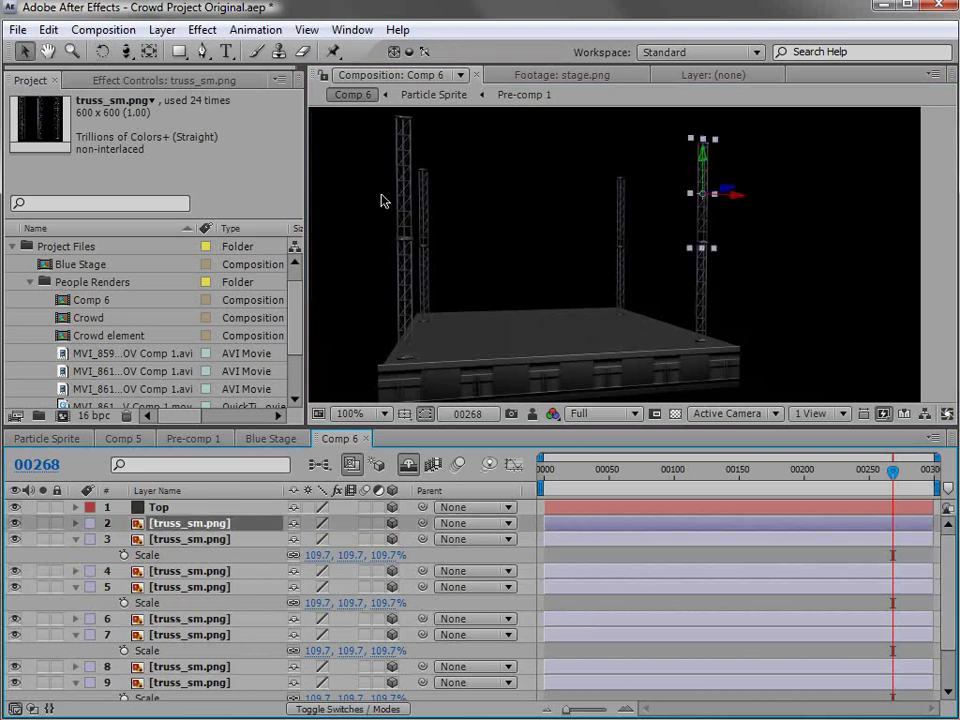
{"action": "key", "text": "ctrl+d"}
{"action": "key", "text": "c"}
{"action": "left_click_drag", "start_coordinate": [741, 221], "coordinate": [778, 150]}
{"action": "key", "text": "ctrl+d"}
{"action": "key", "text": "w"}
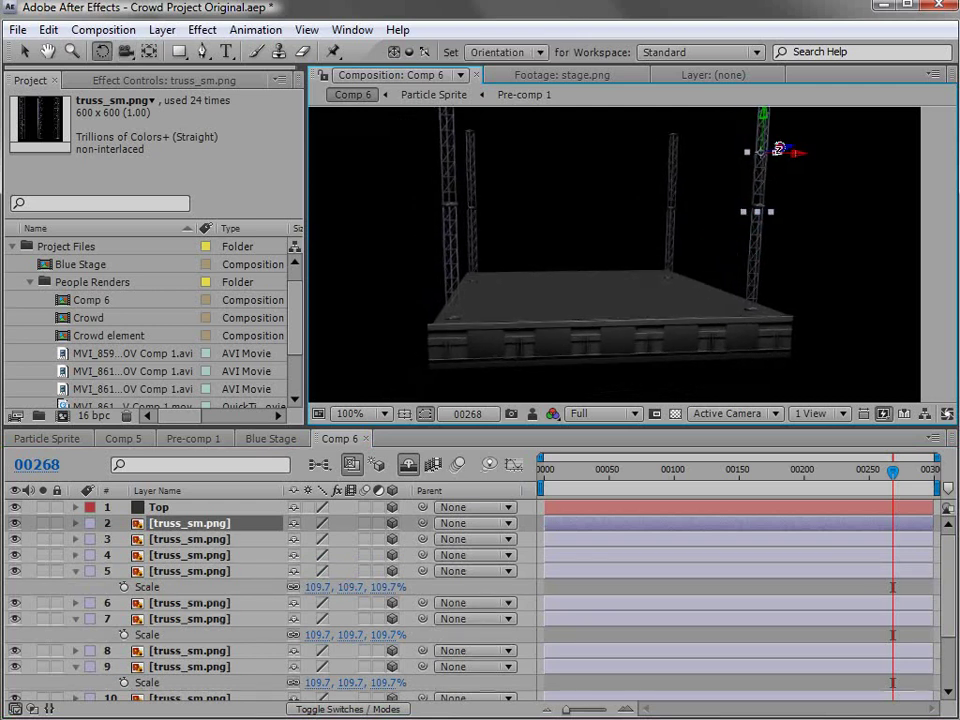
{"action": "left_click_drag", "start_coordinate": [778, 153], "coordinate": [808, 238]}
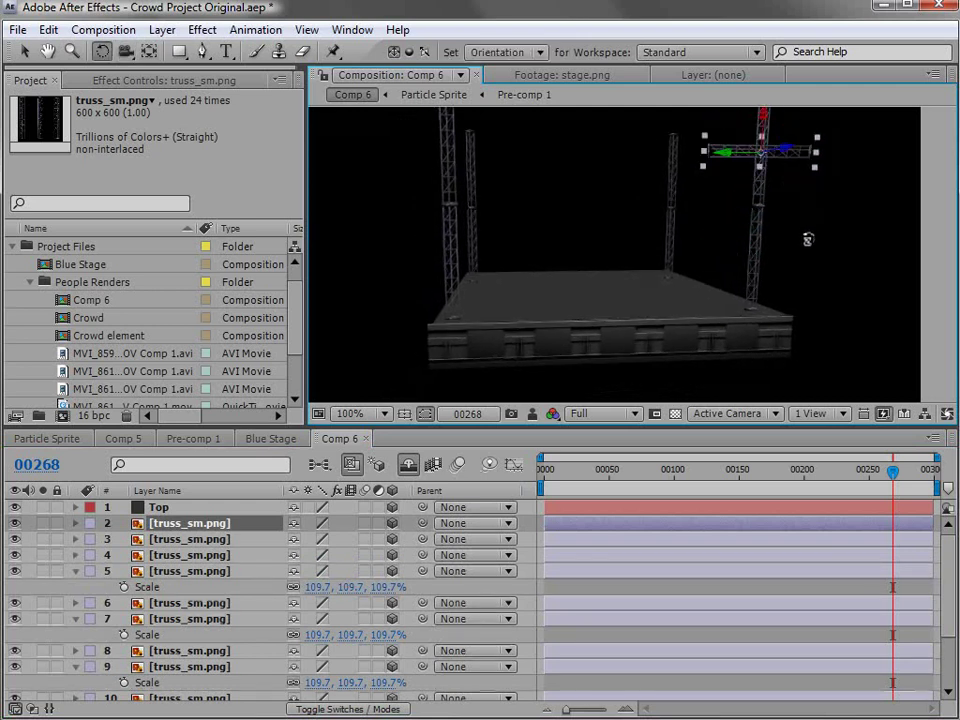
{"action": "key", "text": "v"}
{"action": "left_click_drag", "start_coordinate": [745, 176], "coordinate": [757, 200]}
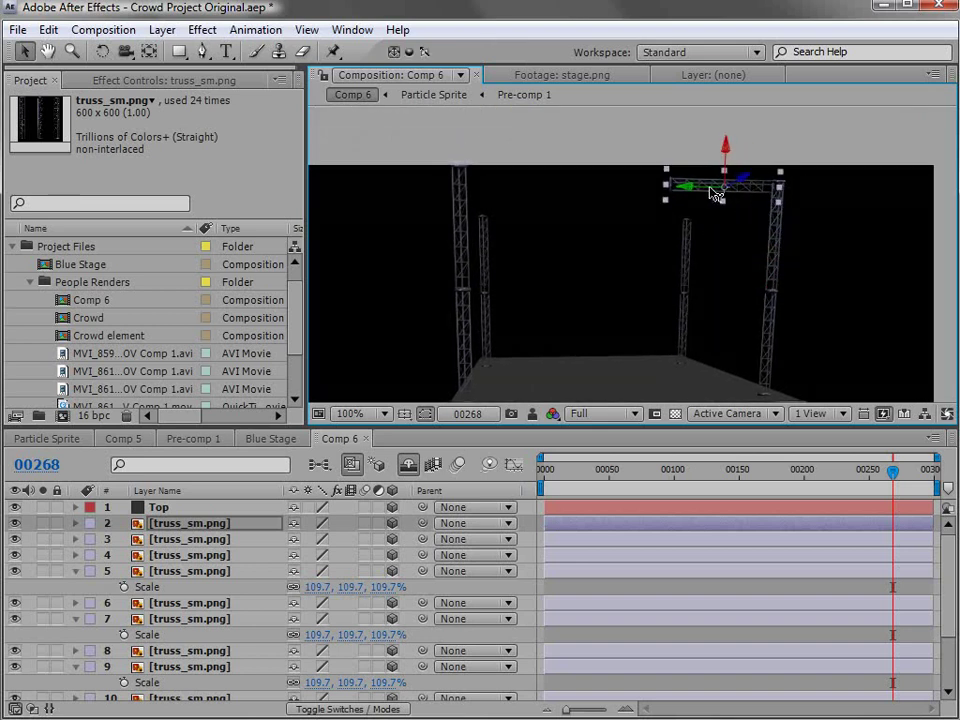
Step: Duplicate the horizontal truss and shift the copy left along the front to extend the crossbar
{"action": "key", "text": "ctrl+d"}
{"action": "key", "text": "shift+Left"}
{"action": "key", "text": "shift+Left"}
{"action": "key", "text": "shift+Left"}
{"action": "key", "text": "shift+Left"}
{"action": "key", "text": "shift+Left"}
{"action": "key", "text": "shift+Left"}
{"action": "key", "text": "shift+Left"}
{"action": "key", "text": "shift+Left"}
{"action": "key", "text": "shift+Left"}
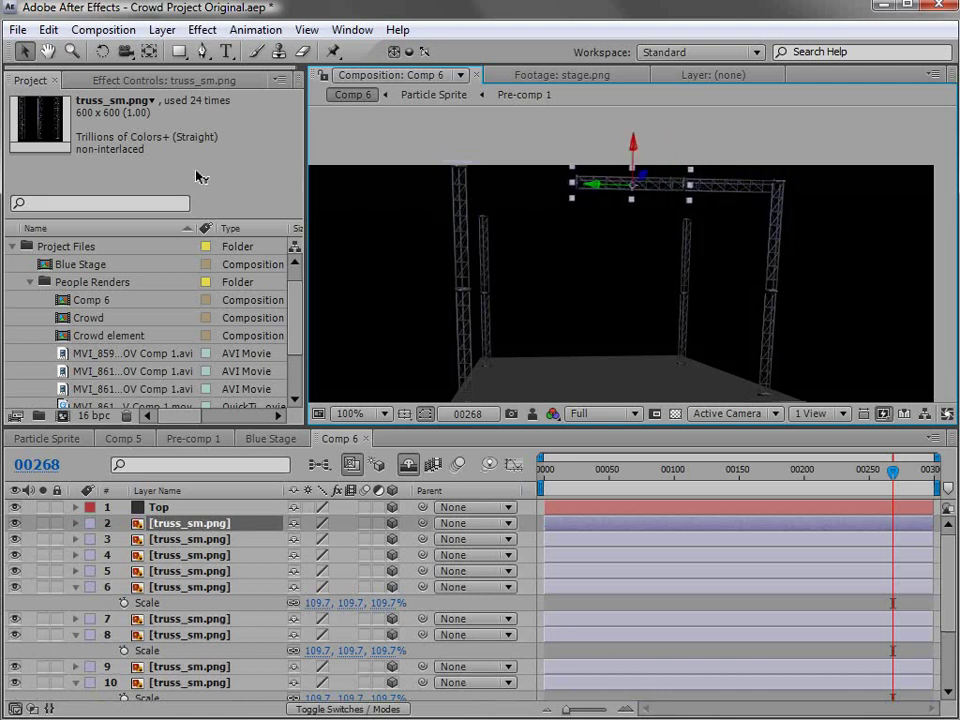
Step: Duplicate the middle crossbar truss and shift the copy left until it meets the front-left column
{"action": "key", "text": "ctrl+d"}
{"action": "key", "text": "shift+Left"}
{"action": "key", "text": "shift+Left"}
{"action": "key", "text": "shift+Left"}
{"action": "key", "text": "shift+Left"}
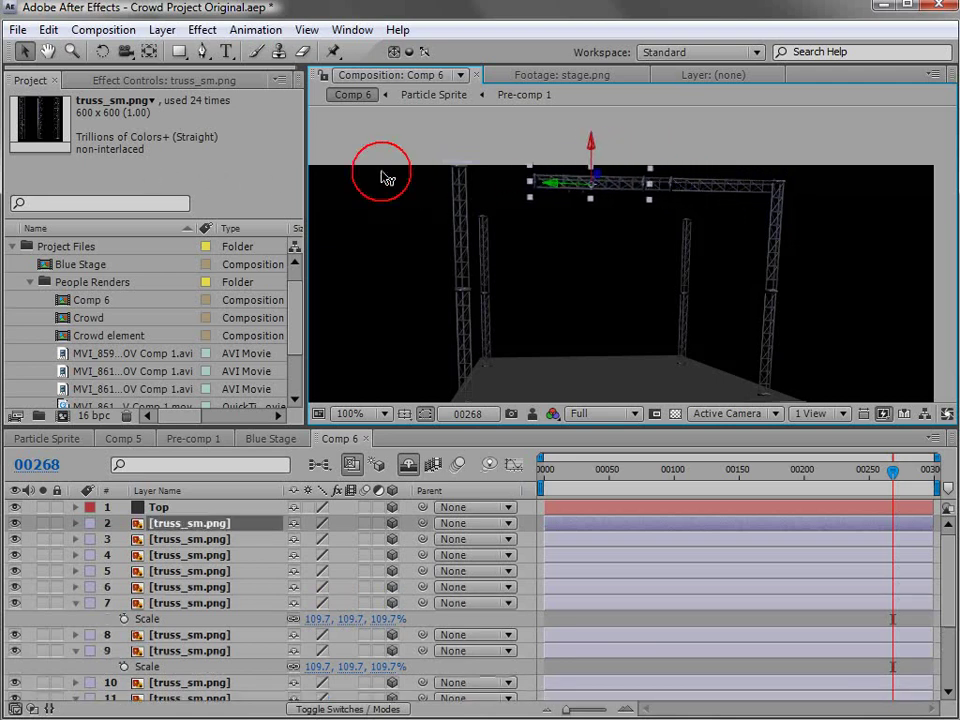
{"action": "key", "text": "shift+Left"}
{"action": "key", "text": "shift+Left"}
{"action": "key", "text": "shift+Left"}
{"action": "key", "text": "shift+Left"}
{"action": "key", "text": "shift+Left"}
{"action": "key", "text": "shift+Left"}
{"action": "key", "text": "shift+Left"}
{"action": "key", "text": "shift+Left"}
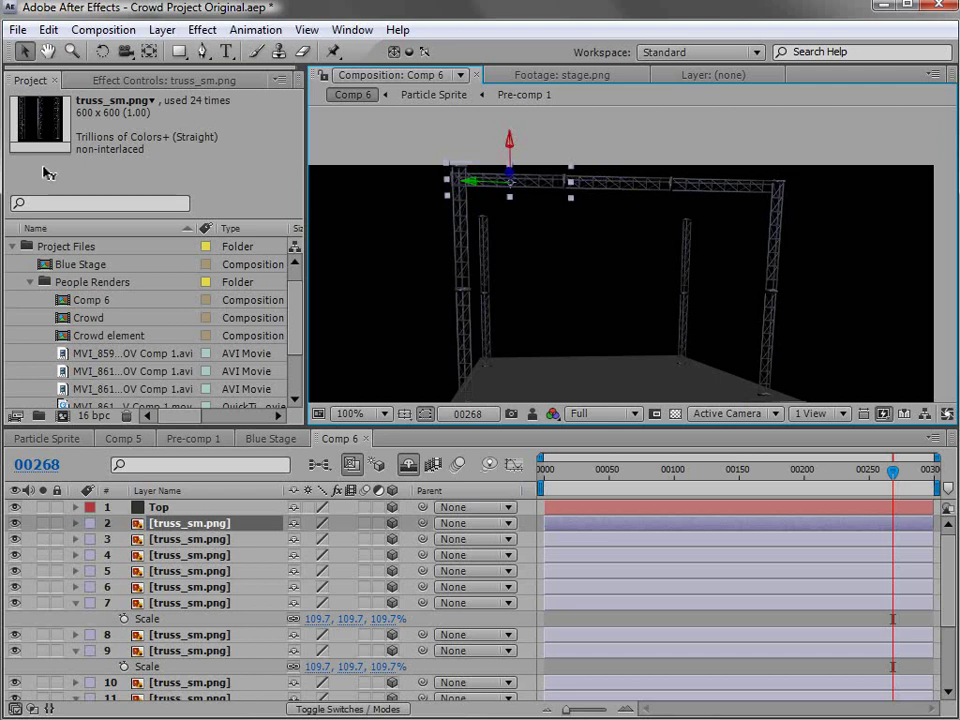
{"action": "left_click", "coordinate": [767, 133]}
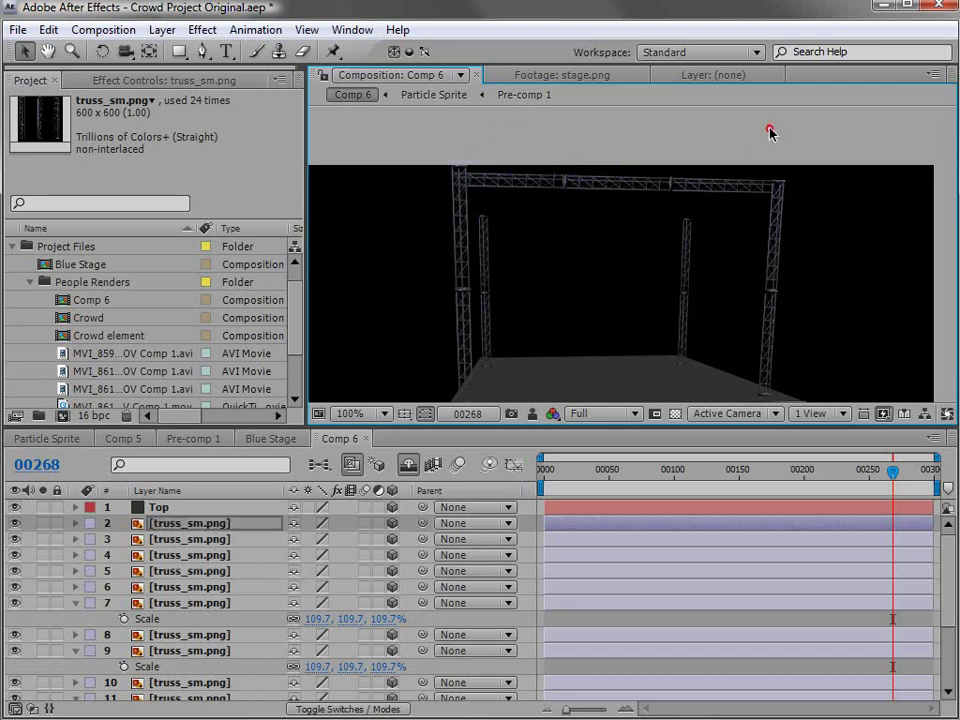
Step: Select the three front crossbar trusses and nudge them slightly right to line up between the columns
{"action": "left_click", "coordinate": [501, 186]}
{"action": "left_click_drag", "start_coordinate": [614, 192], "coordinate": [624, 229]}
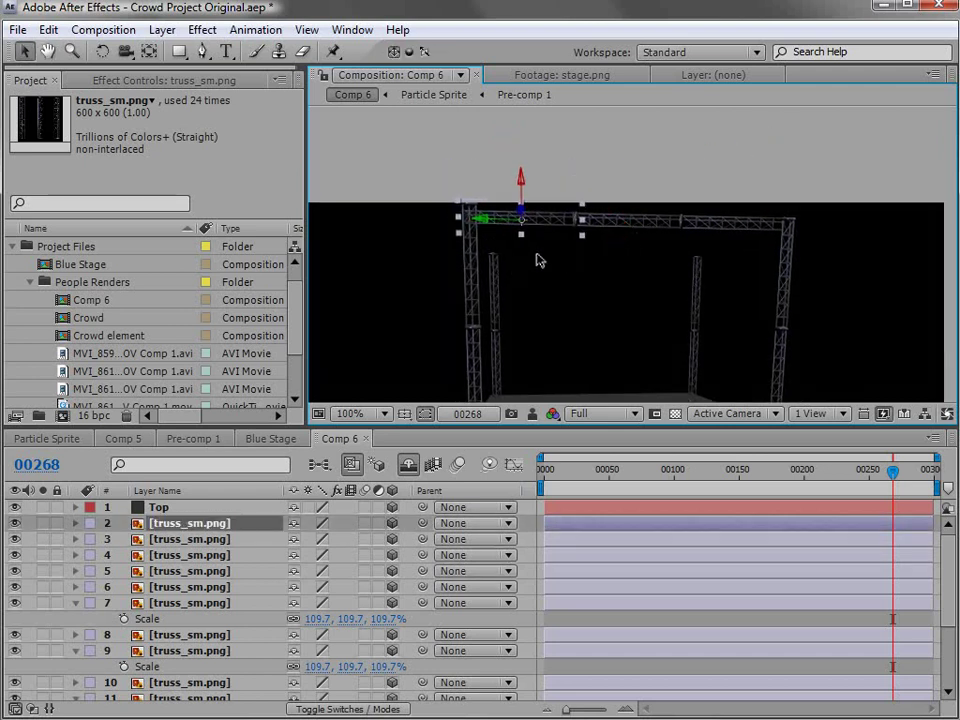
{"action": "left_click", "coordinate": [614, 229], "text": "shift"}
{"action": "left_click", "coordinate": [735, 222], "text": "shift"}
{"action": "key", "text": "c"}
{"action": "left_click_drag", "start_coordinate": [450, 296], "coordinate": [521, 281]}
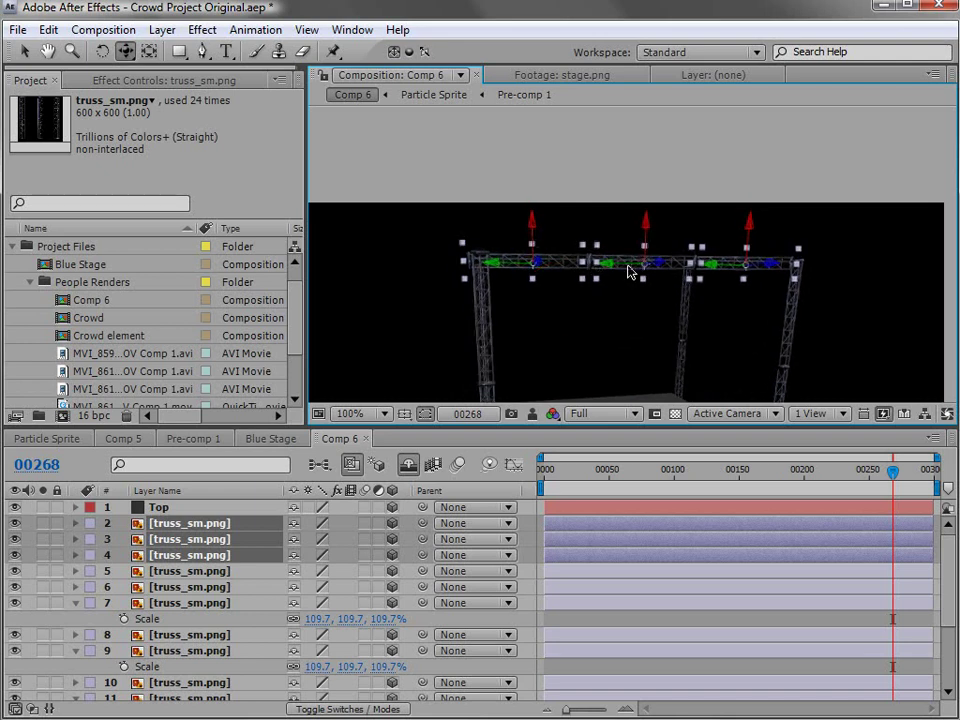
{"action": "key", "text": "v"}
{"action": "left_click_drag", "start_coordinate": [627, 270], "coordinate": [643, 270]}
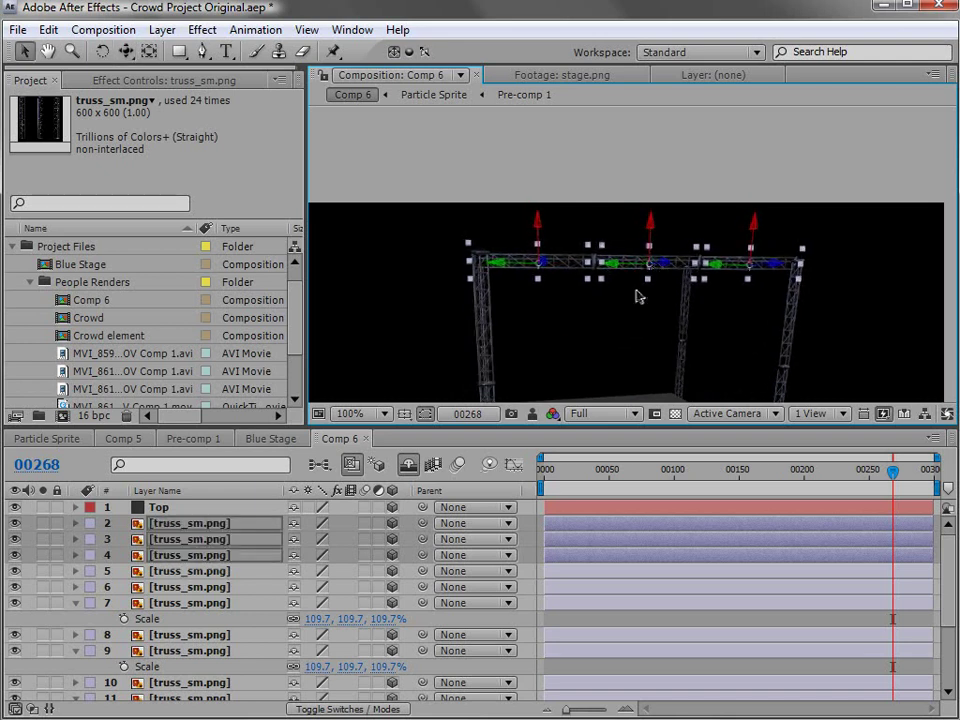
Step: Duplicate the three crossbar trusses and, in the Top view, move the copies back to the rear columns
{"action": "left_click", "coordinate": [729, 413]}
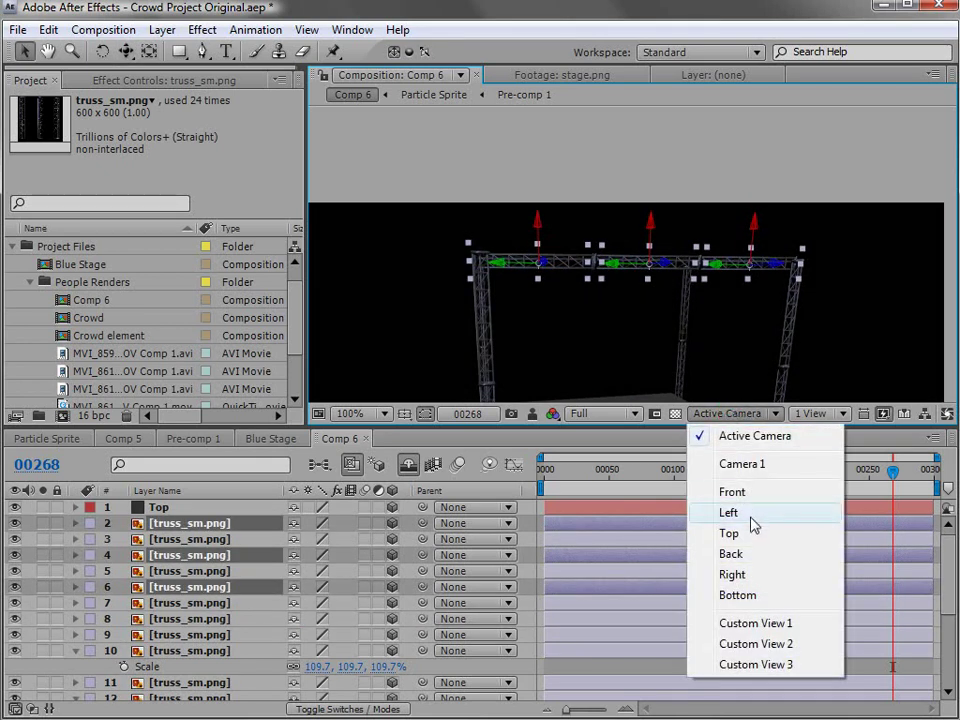
{"action": "left_click", "coordinate": [750, 531]}
{"action": "scroll", "coordinate": [645, 297], "scroll_direction": "down", "scroll_amount": 4}
{"action": "scroll", "coordinate": [640, 290], "scroll_direction": "up", "scroll_amount": 3}
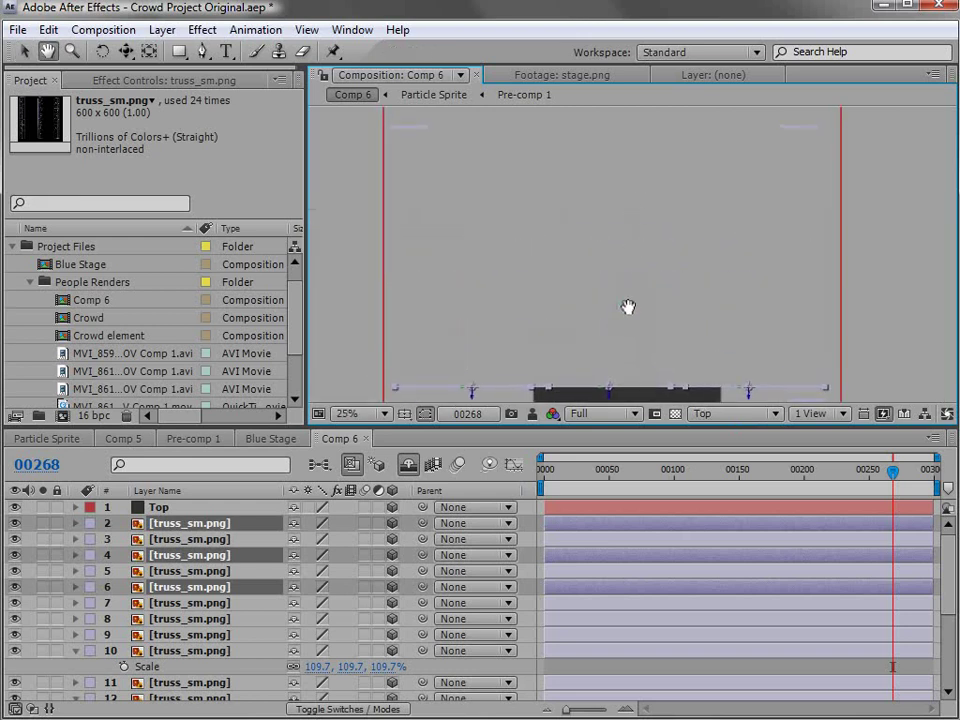
{"action": "left_click_drag", "start_coordinate": [607, 380], "coordinate": [600, 145]}
Step: Inspect the rear crossbar's fit against the columns through the Active Camera
{"action": "left_click", "coordinate": [760, 413]}
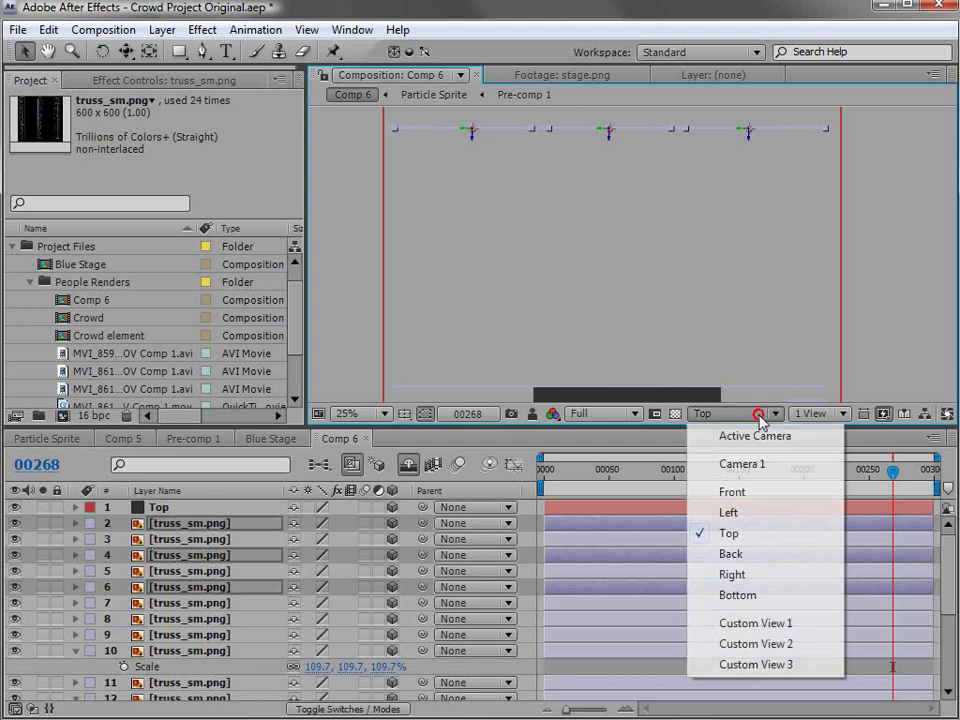
{"action": "left_click", "coordinate": [759, 377]}
{"action": "left_click_drag", "start_coordinate": [638, 387], "coordinate": [641, 259]}
{"action": "scroll", "coordinate": [642, 262], "scroll_direction": "up", "scroll_amount": 2}
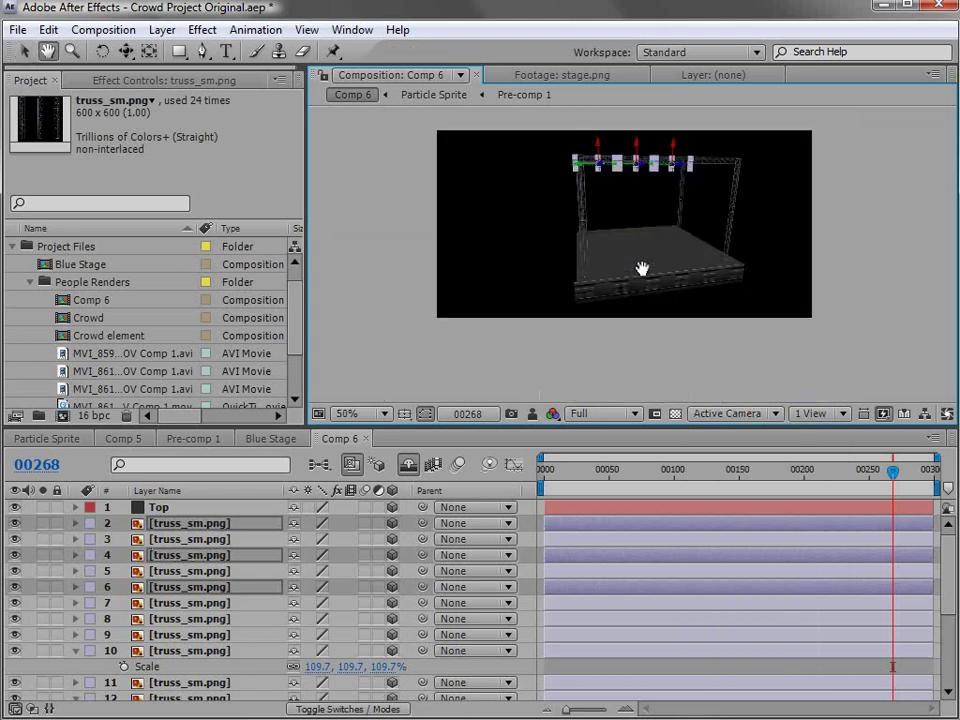
{"action": "left_click_drag", "start_coordinate": [642, 193], "coordinate": [627, 282]}
{"action": "key", "text": "c"}
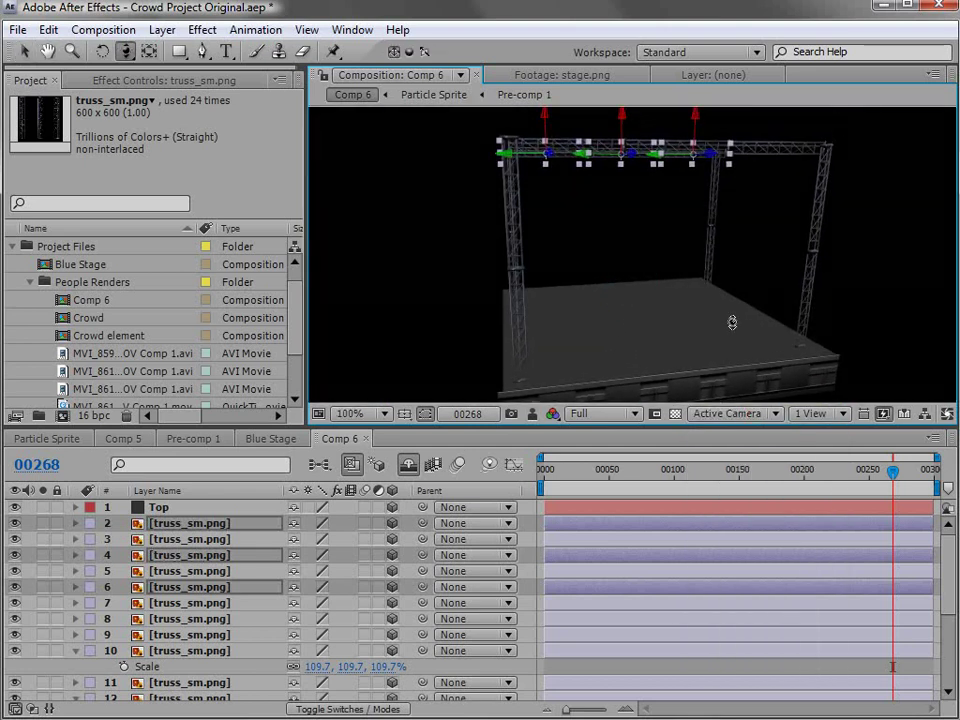
{"action": "left_click_drag", "start_coordinate": [741, 339], "coordinate": [740, 370]}
Step: Select Camera 1 and reposition it in the Top view, then return to the Active Camera view
{"action": "left_click", "coordinate": [745, 414]}
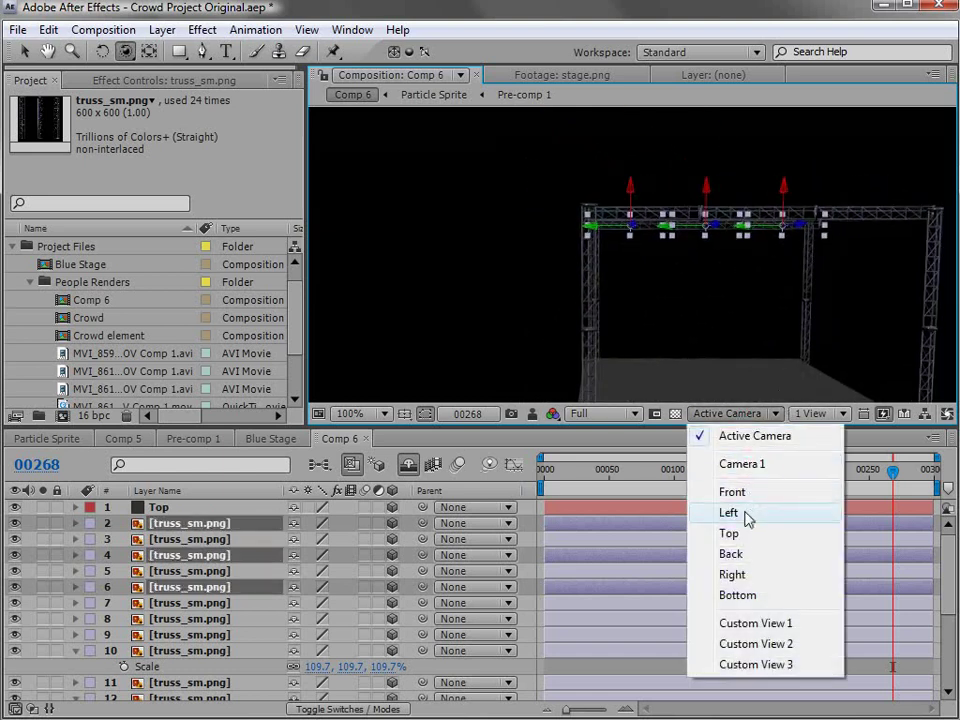
{"action": "left_click", "coordinate": [729, 533]}
{"action": "key", "text": "h"}
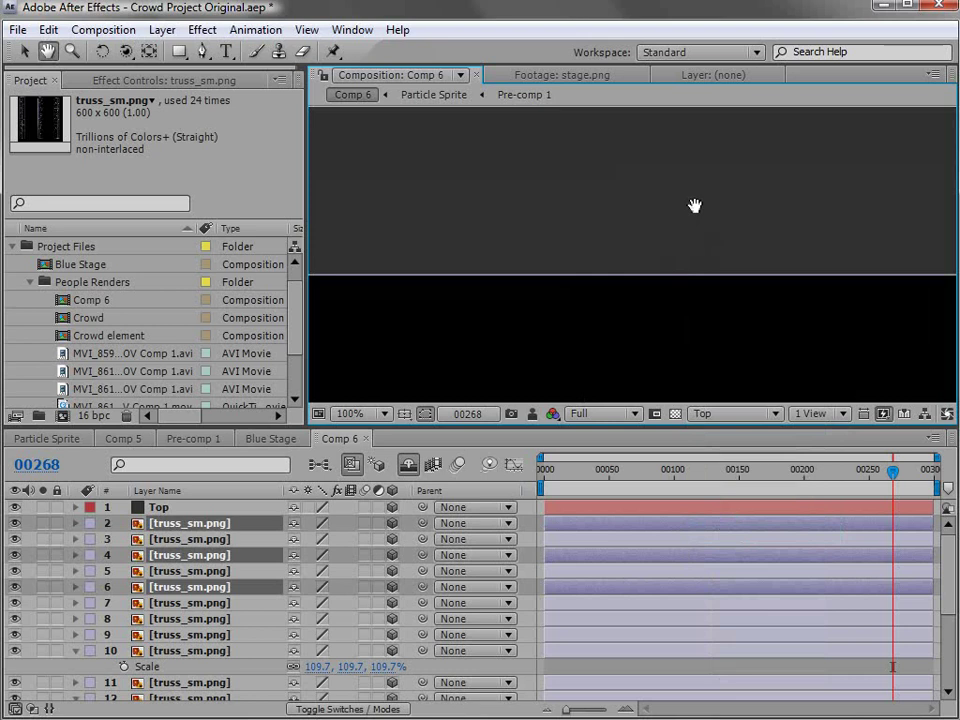
{"action": "scroll", "coordinate": [695, 205], "scroll_direction": "down", "scroll_amount": 6}
{"action": "scroll", "coordinate": [208, 555], "scroll_direction": "down", "scroll_amount": 5}
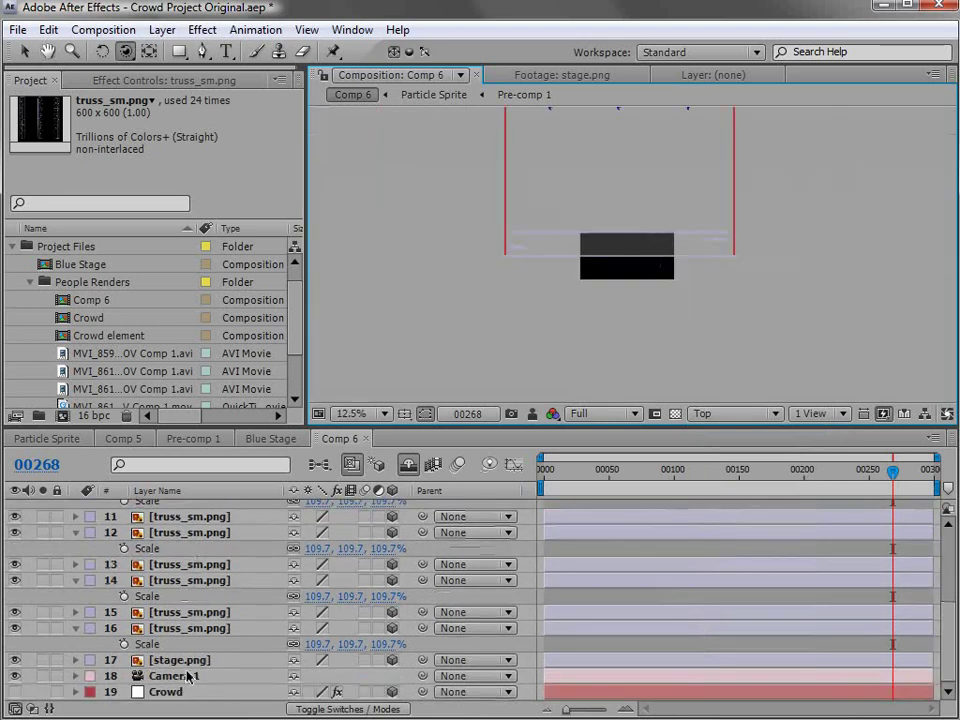
{"action": "left_click", "coordinate": [187, 678]}
{"action": "scroll", "coordinate": [506, 317], "scroll_direction": "down", "scroll_amount": 2}
{"action": "key", "text": "v"}
{"action": "left_click_drag", "start_coordinate": [604, 302], "coordinate": [628, 237]}
{"action": "left_click", "coordinate": [720, 414]}
{"action": "left_click", "coordinate": [735, 375]}
Step: Adjust the camera through the Active Camera view until it faces the whole stage and truss frame from the front
{"action": "scroll", "coordinate": [618, 245], "scroll_direction": "up", "scroll_amount": 3}
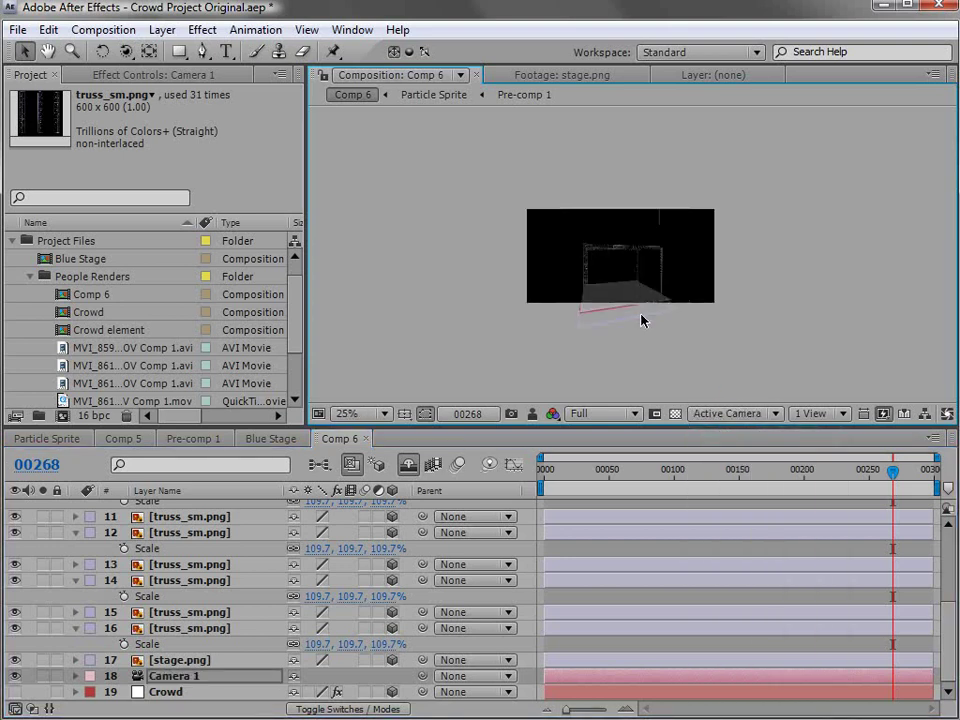
{"action": "key", "text": "c"}
{"action": "scroll", "coordinate": [636, 302], "scroll_direction": "up", "scroll_amount": 2}
{"action": "left_click_drag", "start_coordinate": [636, 302], "coordinate": [633, 334]}
{"action": "key", "text": "c"}
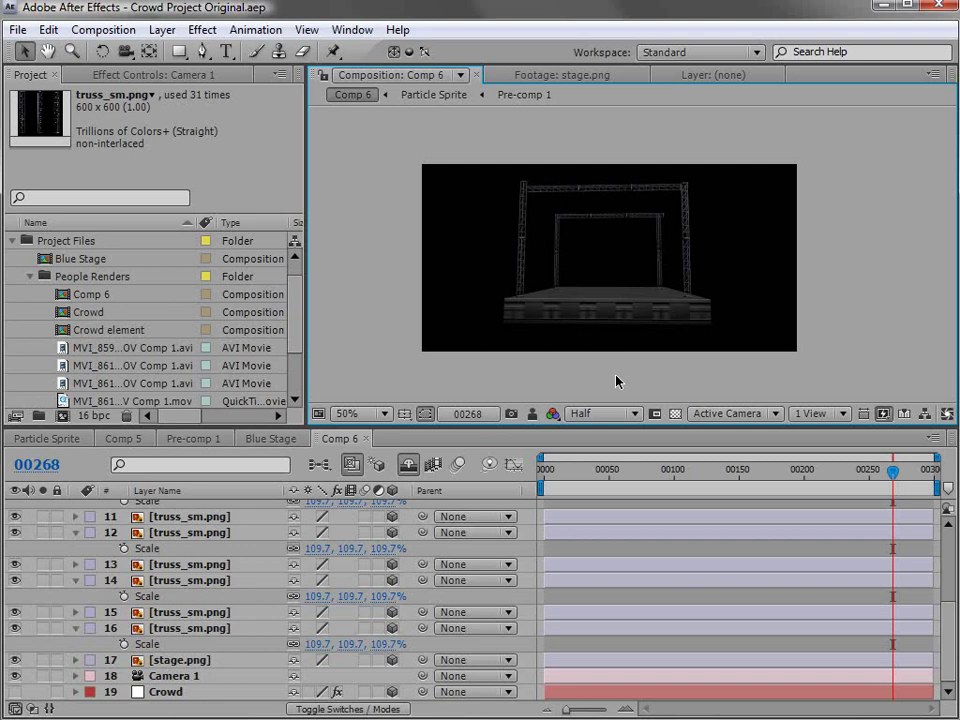
Step: Examine the truss columns, crossbars and stage front up close through the Active Camera
{"action": "scroll", "coordinate": [617, 290], "scroll_direction": "up", "scroll_amount": 1}
{"action": "key", "text": "space"}
{"action": "left_click_drag", "start_coordinate": [515, 208], "coordinate": [614, 313]}
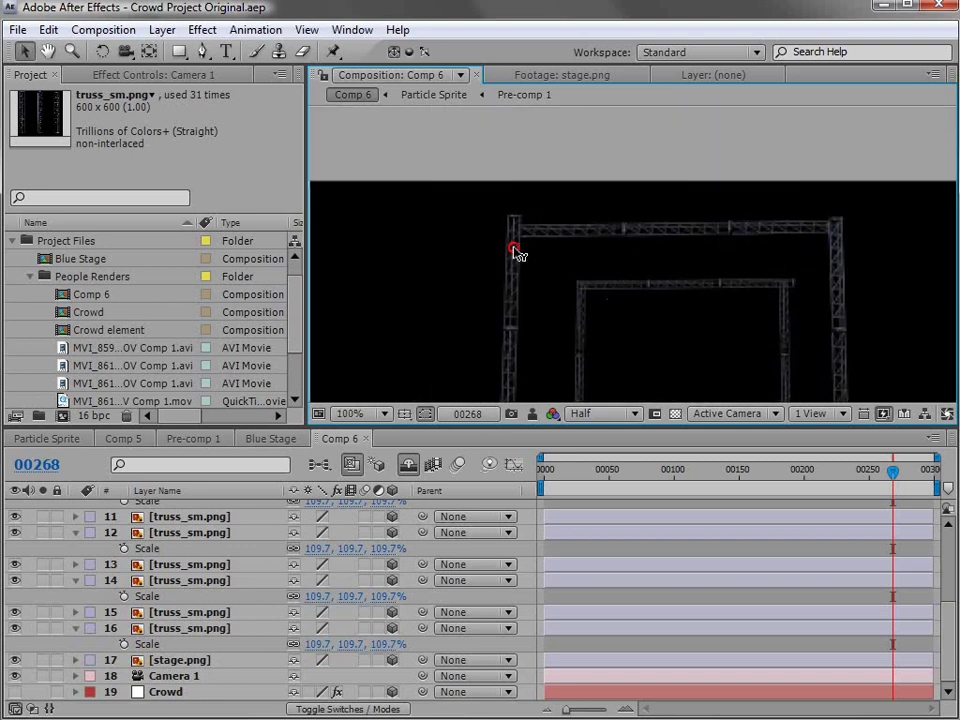
{"action": "left_click", "coordinate": [514, 252]}
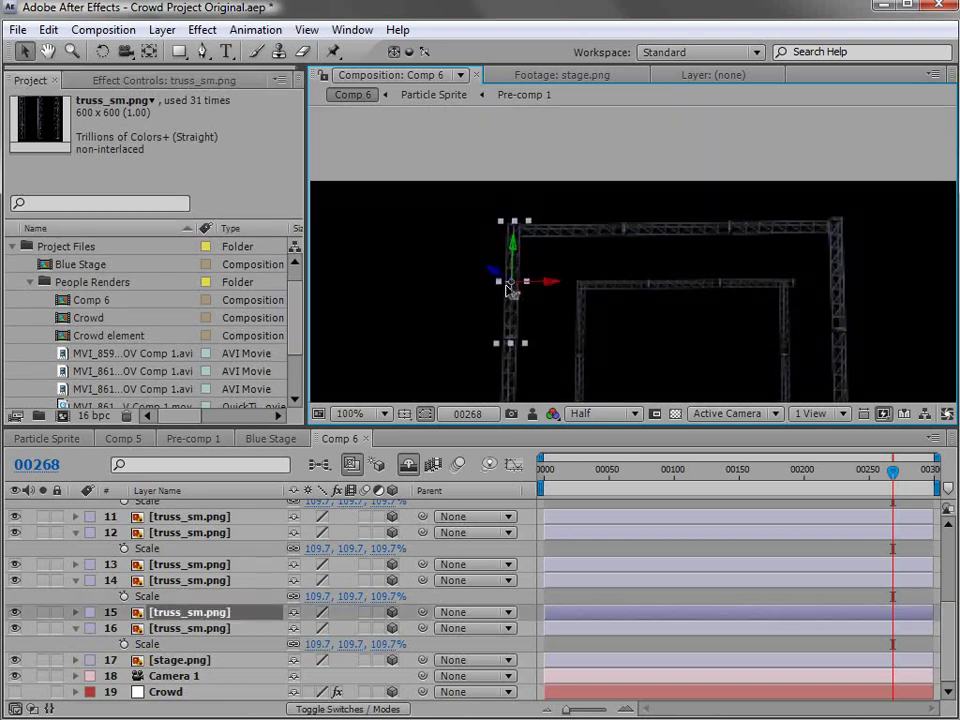
{"action": "left_click", "coordinate": [646, 177]}
{"action": "key", "text": "space"}
{"action": "left_click_drag", "start_coordinate": [673, 339], "coordinate": [603, 245]}
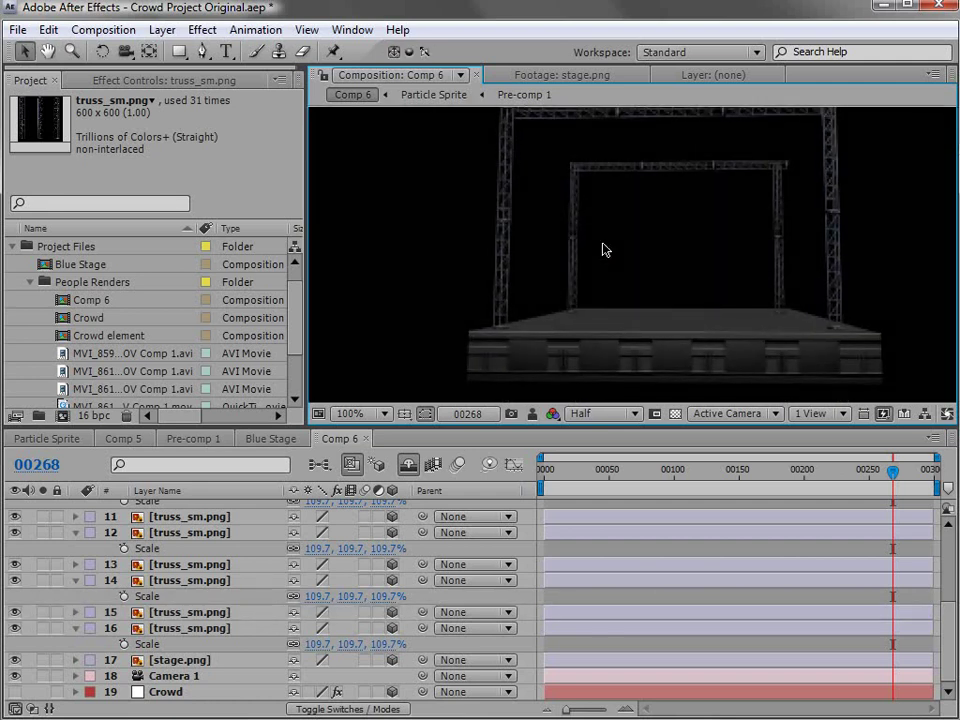
{"action": "scroll", "coordinate": [602, 251], "scroll_direction": "down", "scroll_amount": 2}
{"action": "key", "text": "space"}
{"action": "left_click_drag", "start_coordinate": [666, 242], "coordinate": [623, 272]}
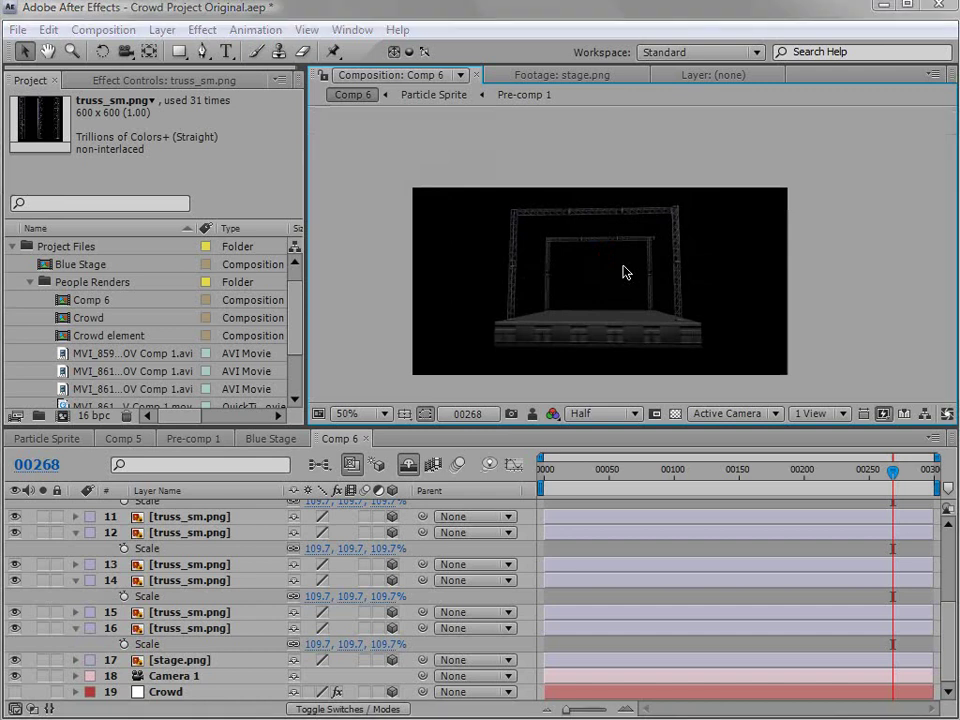
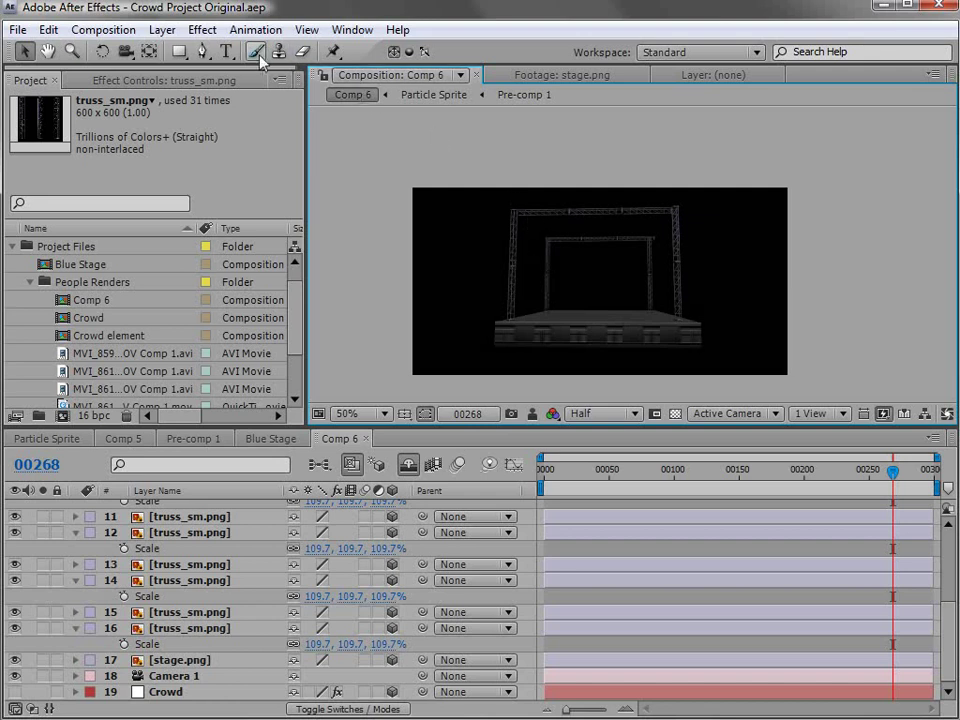
Step: Add a white Point light named "A Light 1" with 100% intensity and no shadow casting
{"action": "left_click", "coordinate": [161, 30]}
{"action": "mouse_move", "coordinate": [170, 50]}
{"action": "left_click", "coordinate": [512, 93]}
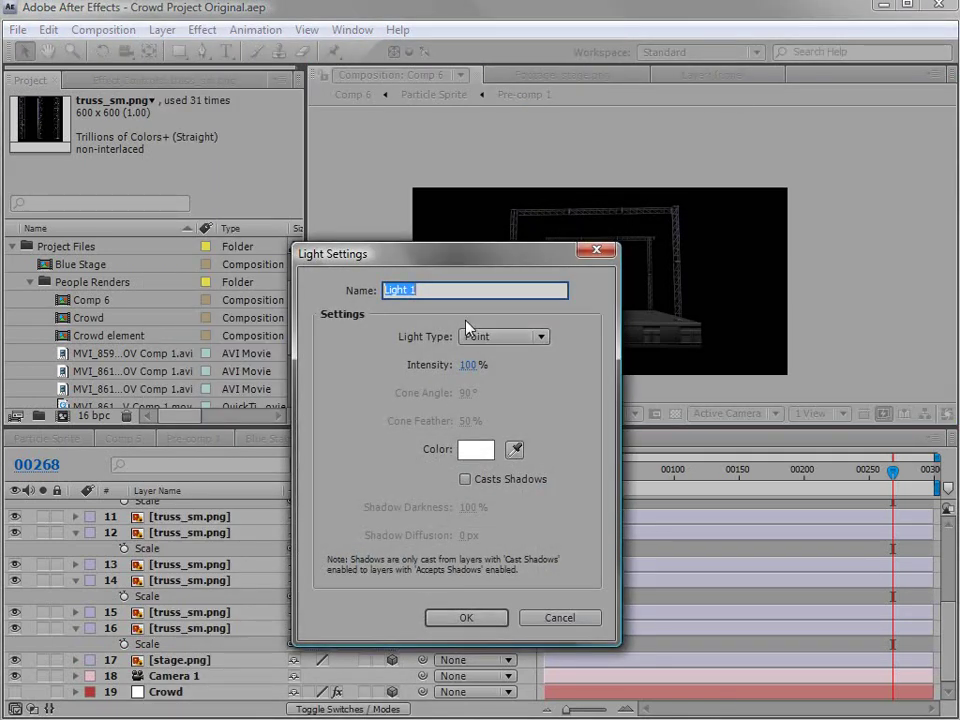
{"action": "left_click", "coordinate": [398, 292]}
{"action": "type", "text": "A"}
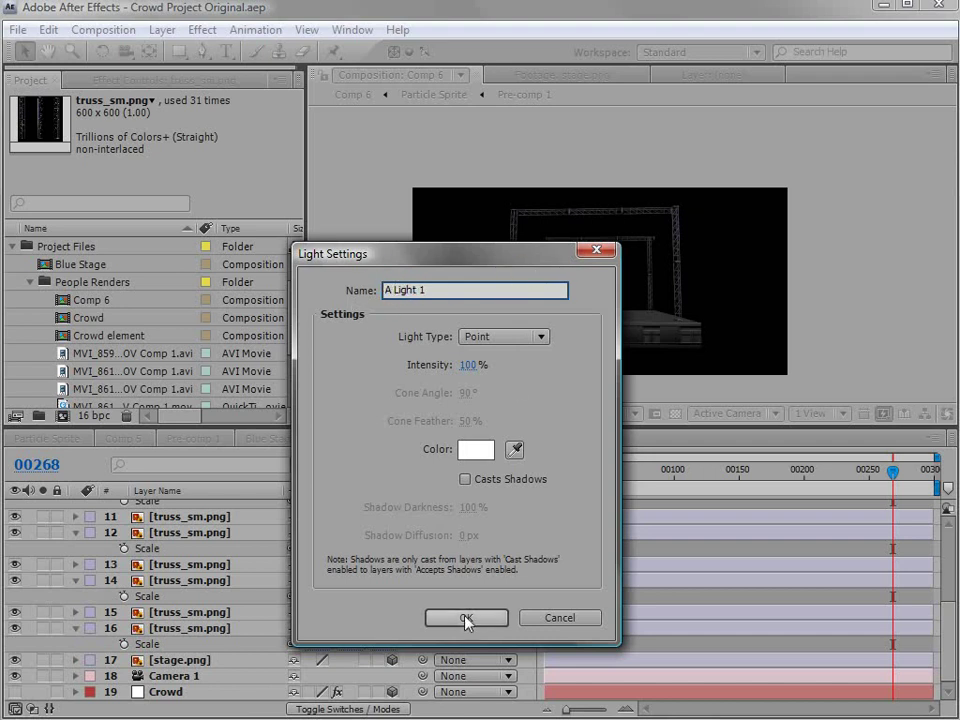
{"action": "left_click", "coordinate": [466, 618]}
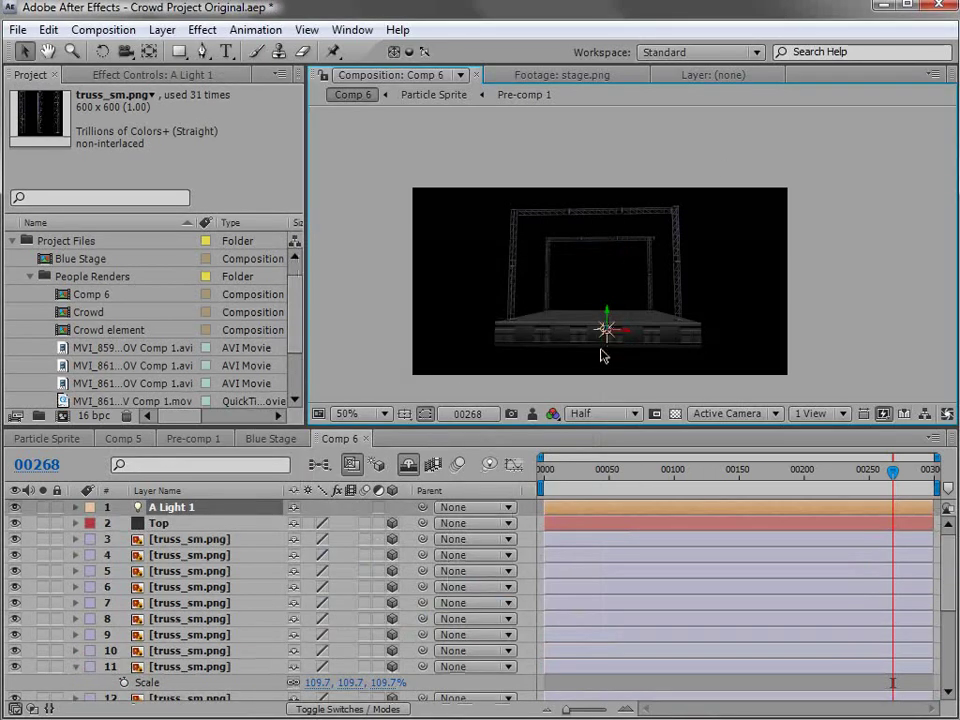
Step: Raise the light to the right end of the front crossbar, and in the Top view move it back in line with the truss
{"action": "left_click_drag", "start_coordinate": [609, 345], "coordinate": [665, 222]}
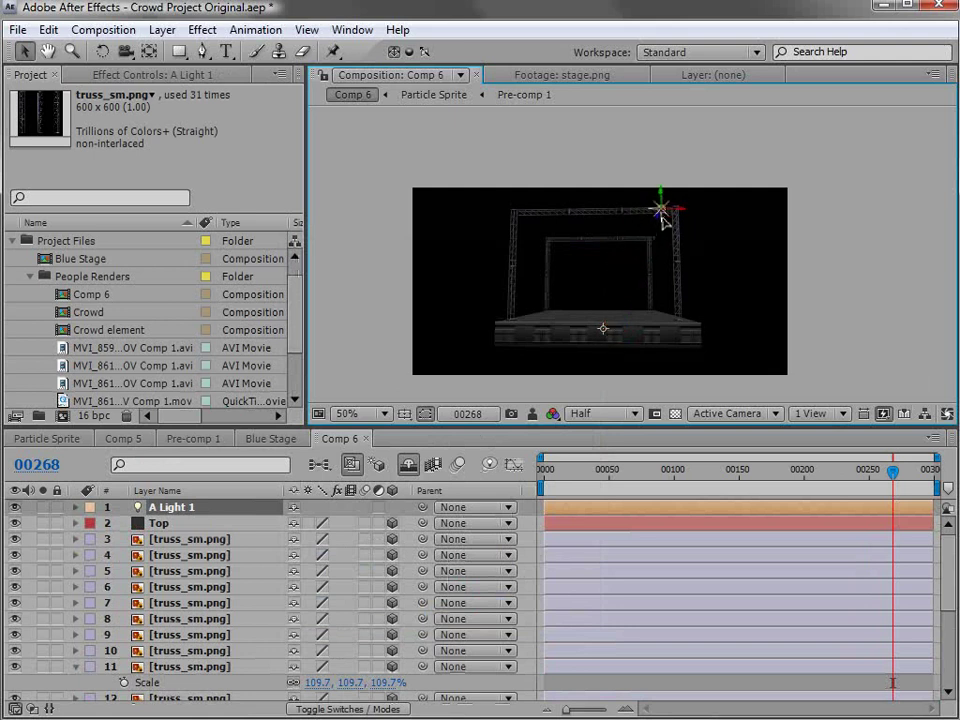
{"action": "left_click", "coordinate": [728, 414]}
{"action": "left_click", "coordinate": [729, 533]}
{"action": "scroll", "coordinate": [683, 341], "scroll_direction": "down", "scroll_amount": 2}
{"action": "key", "text": "h"}
{"action": "key", "text": "v"}
{"action": "scroll", "coordinate": [688, 312], "scroll_direction": "up", "scroll_amount": 1}
{"action": "left_click_drag", "start_coordinate": [733, 350], "coordinate": [733, 231]}
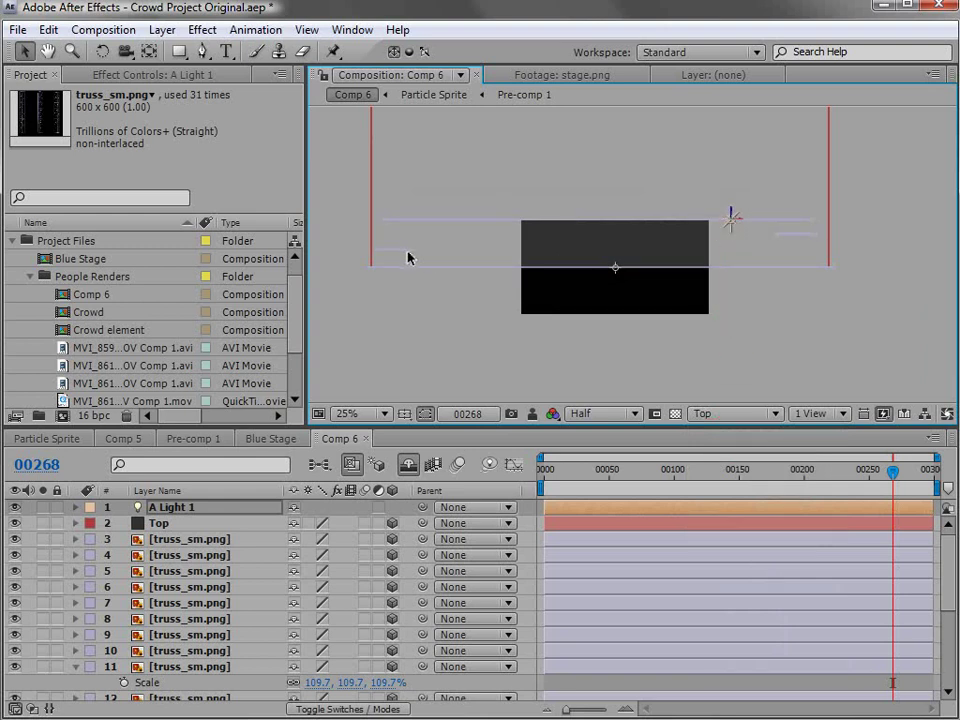
Step: Hide the Top layer in Comp 6 and leave no layer selected
{"action": "left_click", "coordinate": [701, 224]}
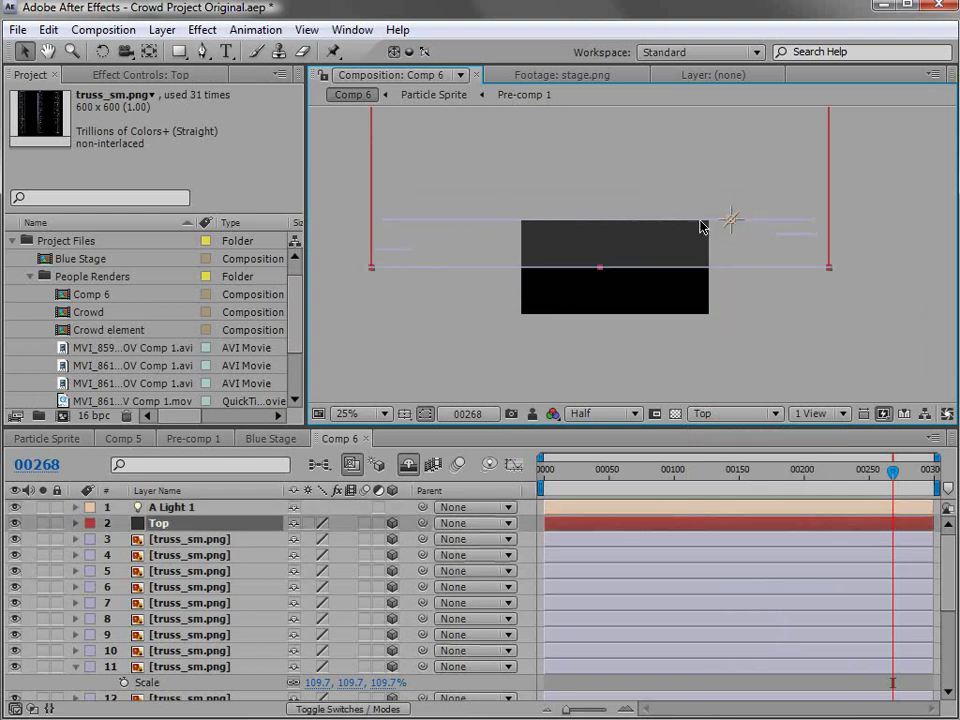
{"action": "left_click", "coordinate": [415, 282]}
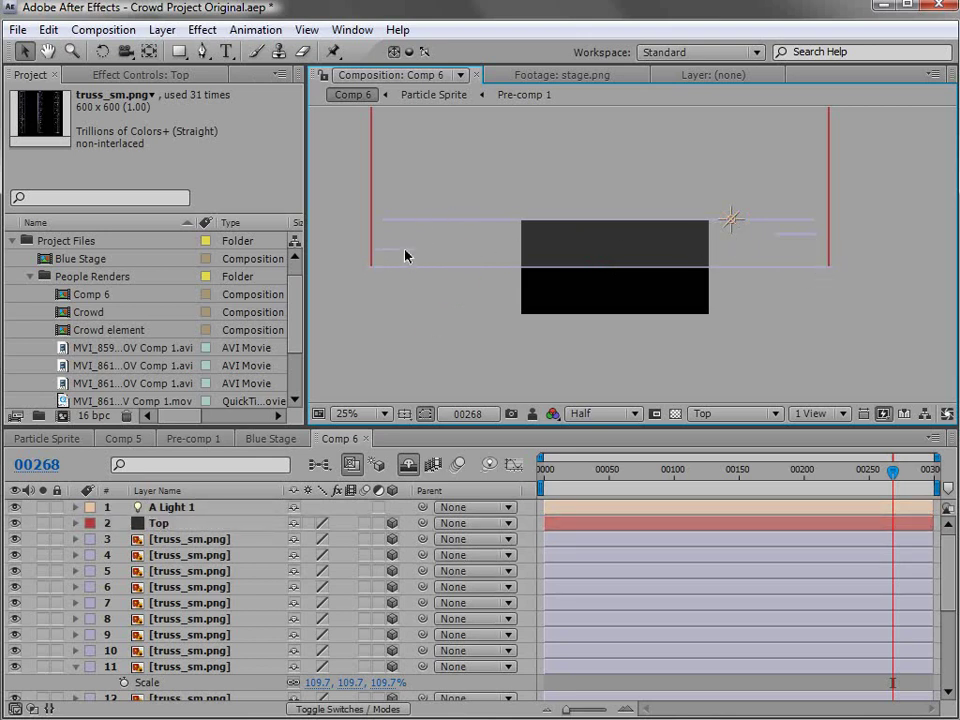
{"action": "left_click", "coordinate": [15, 523]}
{"action": "left_click", "coordinate": [352, 318]}
Step: Move the stray side truss pieces in depth in the Top view to line up with the outer truss, and check them through Active Camera
{"action": "left_click", "coordinate": [794, 229]}
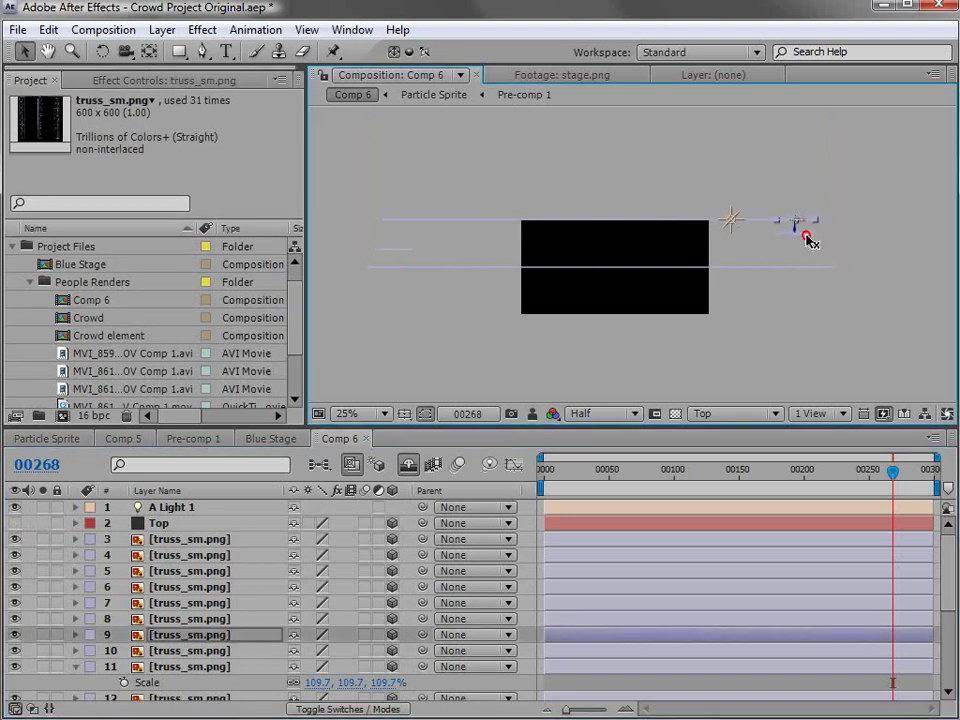
{"action": "left_click", "coordinate": [806, 238]}
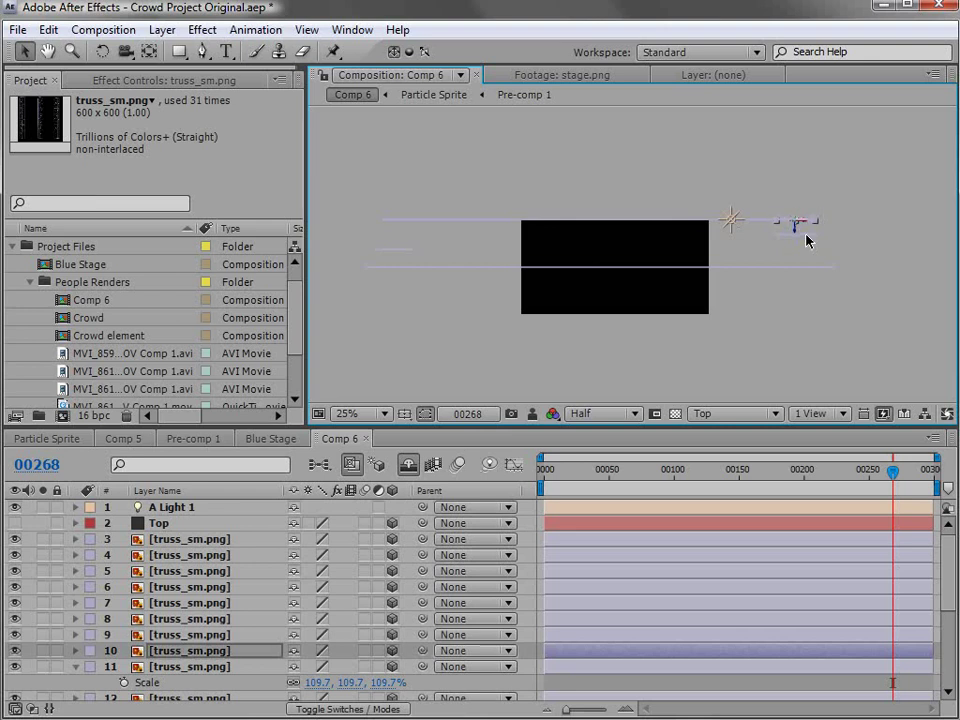
{"action": "left_click", "coordinate": [806, 237]}
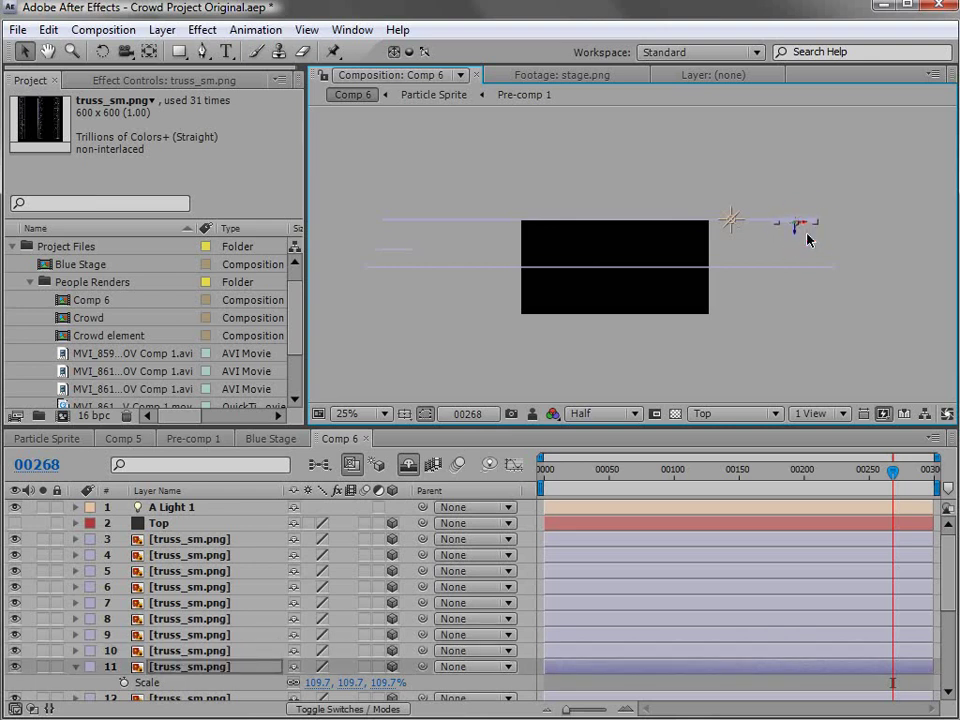
{"action": "left_click", "coordinate": [397, 256]}
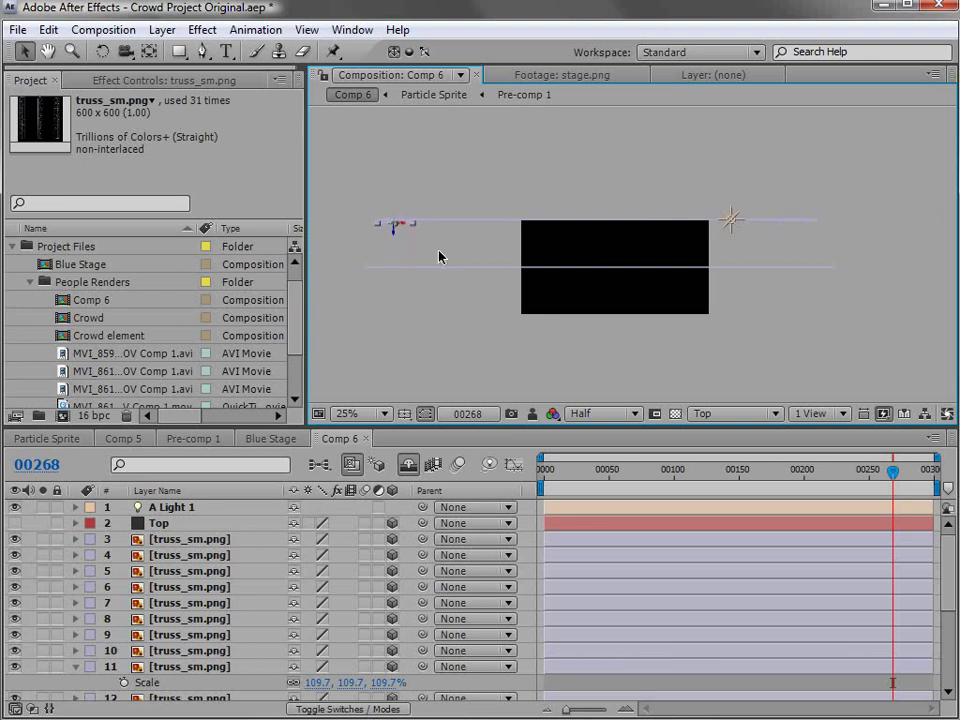
{"action": "left_click", "coordinate": [761, 418]}
{"action": "left_click", "coordinate": [754, 435]}
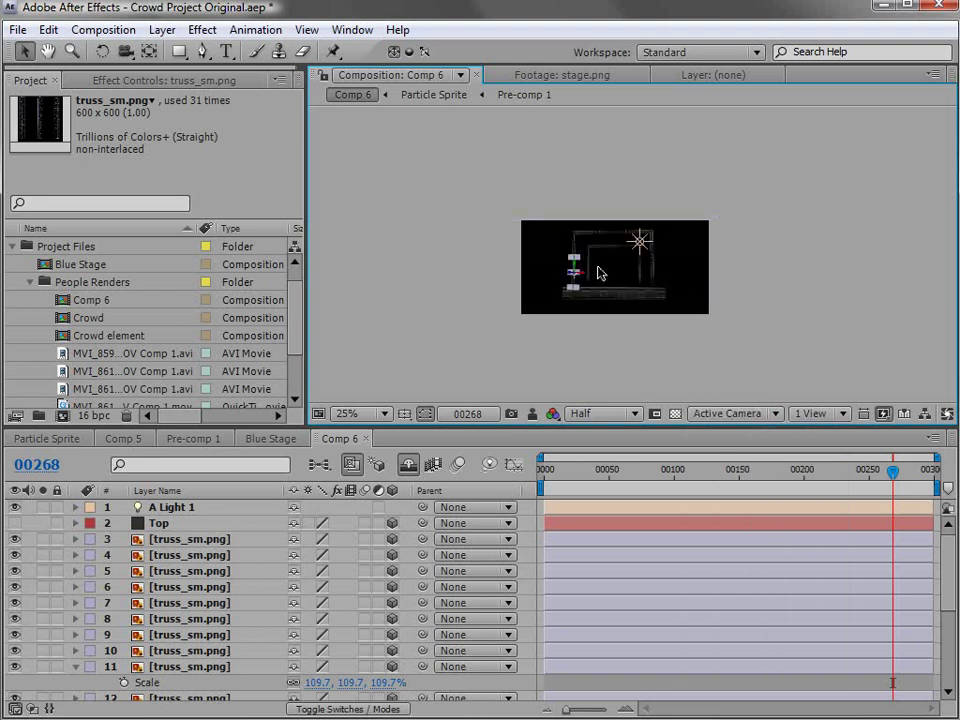
{"action": "key", "text": "period"}
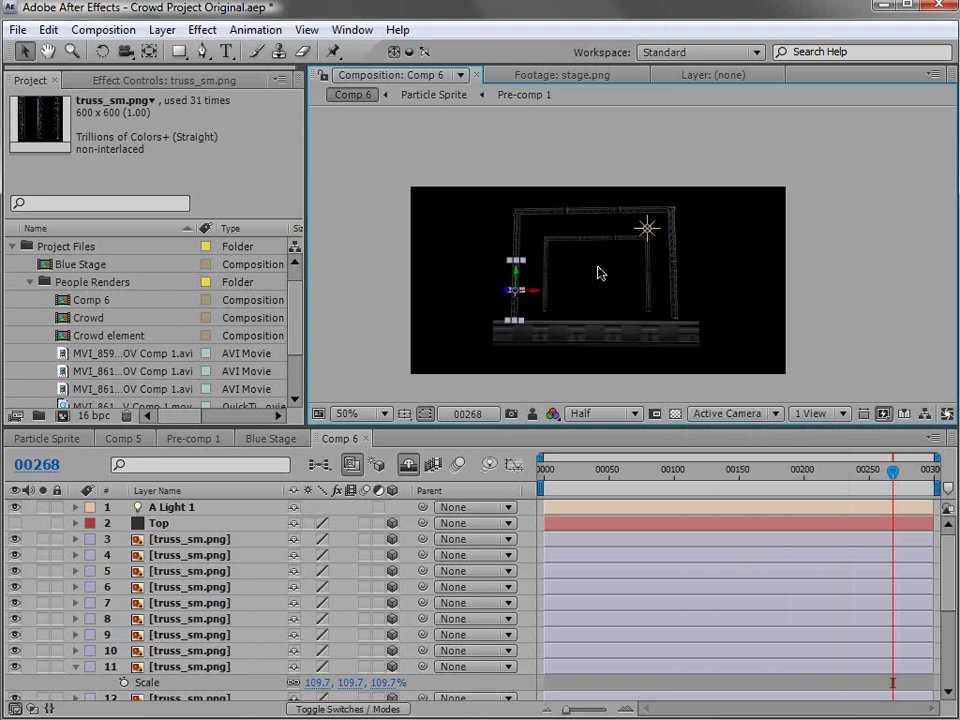
Step: Position A Light 1 on the upper right leg of the outer truss, using the Top and Active Camera views
{"action": "left_click", "coordinate": [769, 416]}
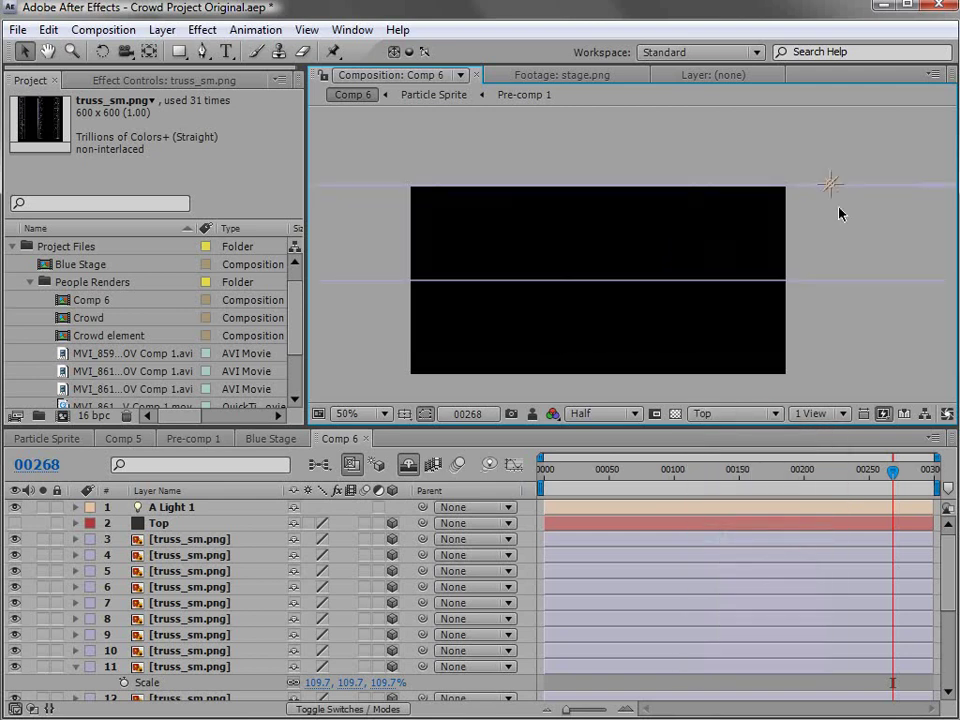
{"action": "key", "text": "comma"}
{"action": "key", "text": "comma"}
{"action": "left_click_drag", "start_coordinate": [731, 231], "coordinate": [769, 229]}
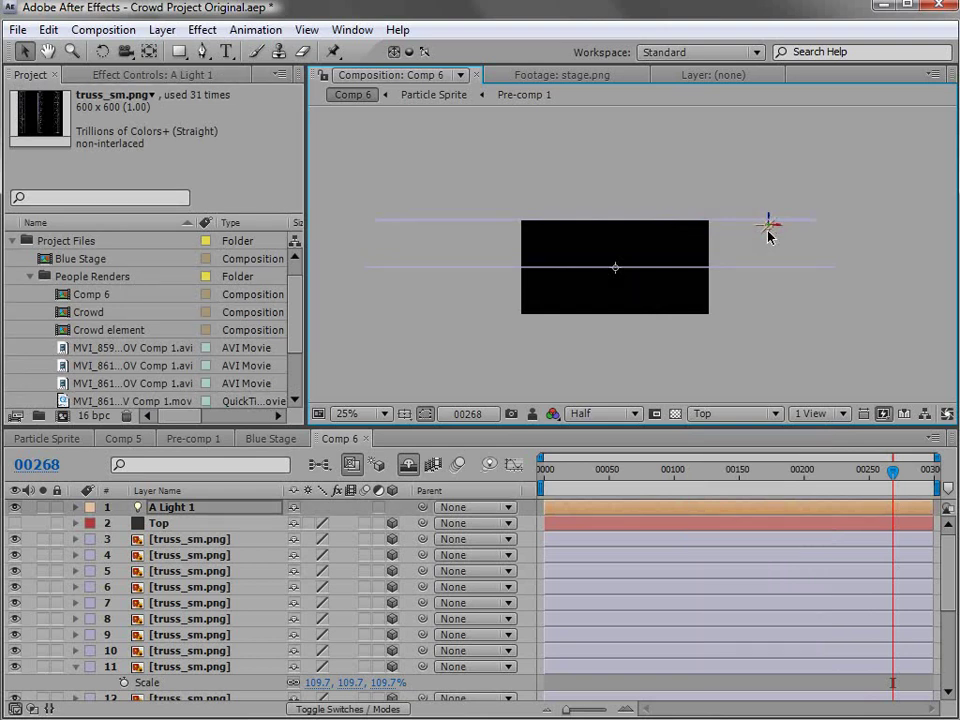
{"action": "left_click", "coordinate": [736, 414]}
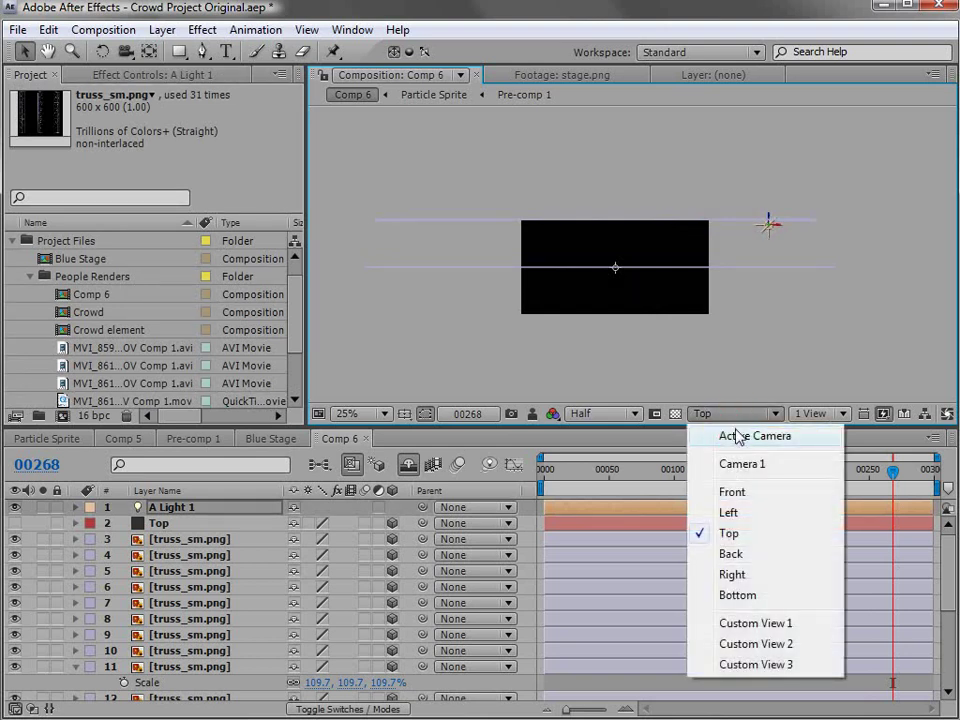
{"action": "left_click", "coordinate": [737, 437]}
{"action": "scroll", "coordinate": [654, 294], "scroll_direction": "up", "scroll_amount": 4}
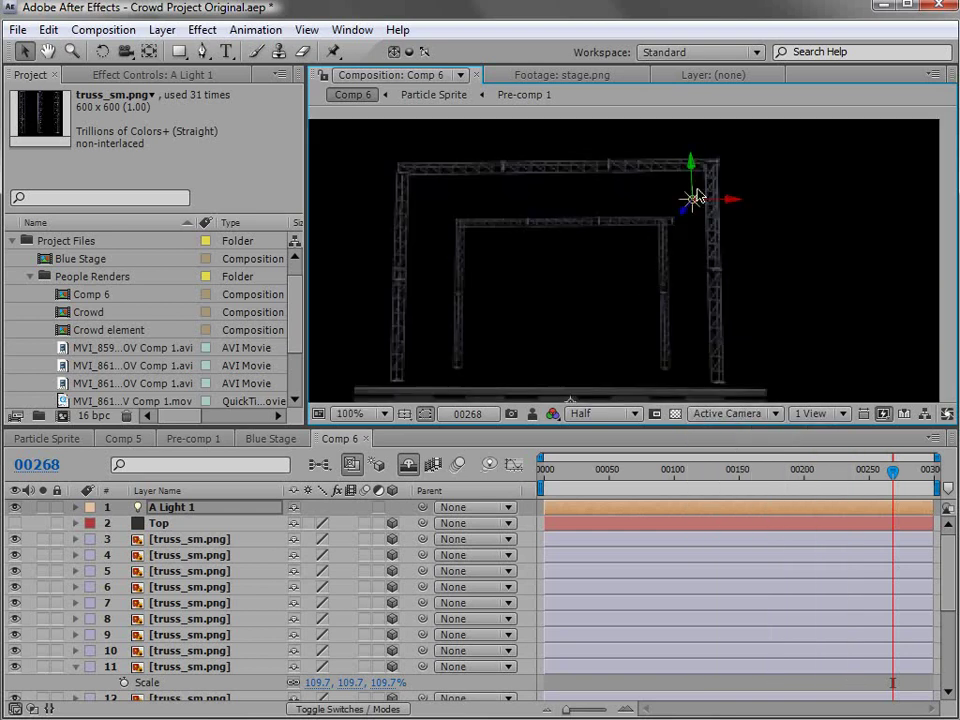
{"action": "left_click_drag", "start_coordinate": [694, 208], "coordinate": [720, 240]}
Step: Duplicate the light nine times and spread the copies along the outer truss's crossbar and upper legs
{"action": "key", "text": "ctrl+d"}
{"action": "key", "text": "ctrl+d"}
{"action": "key", "text": "ctrl+d"}
{"action": "key", "text": "ctrl+d"}
{"action": "key", "text": "ctrl+d"}
{"action": "key", "text": "ctrl+d"}
{"action": "key", "text": "ctrl+d"}
{"action": "key", "text": "ctrl+d"}
{"action": "key", "text": "ctrl+d"}
Step: Stagger the lights on the outer truss by offsetting alternate crossbar lights up and down and nudging A Light 7 inward
{"action": "left_click", "coordinate": [634, 165]}
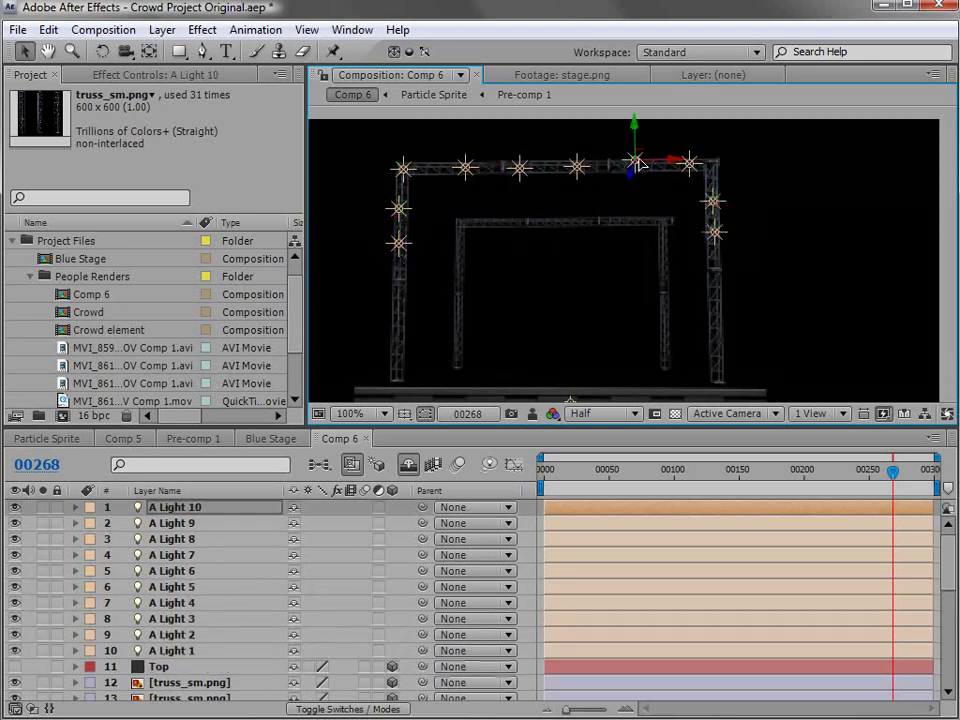
{"action": "left_click_drag", "start_coordinate": [634, 165], "coordinate": [579, 180]}
{"action": "left_click", "coordinate": [519, 168]}
{"action": "left_click_drag", "start_coordinate": [519, 168], "coordinate": [461, 177]}
{"action": "left_click", "coordinate": [465, 167]}
{"action": "left_click", "coordinate": [400, 208]}
{"action": "left_click_drag", "start_coordinate": [400, 208], "coordinate": [407, 210]}
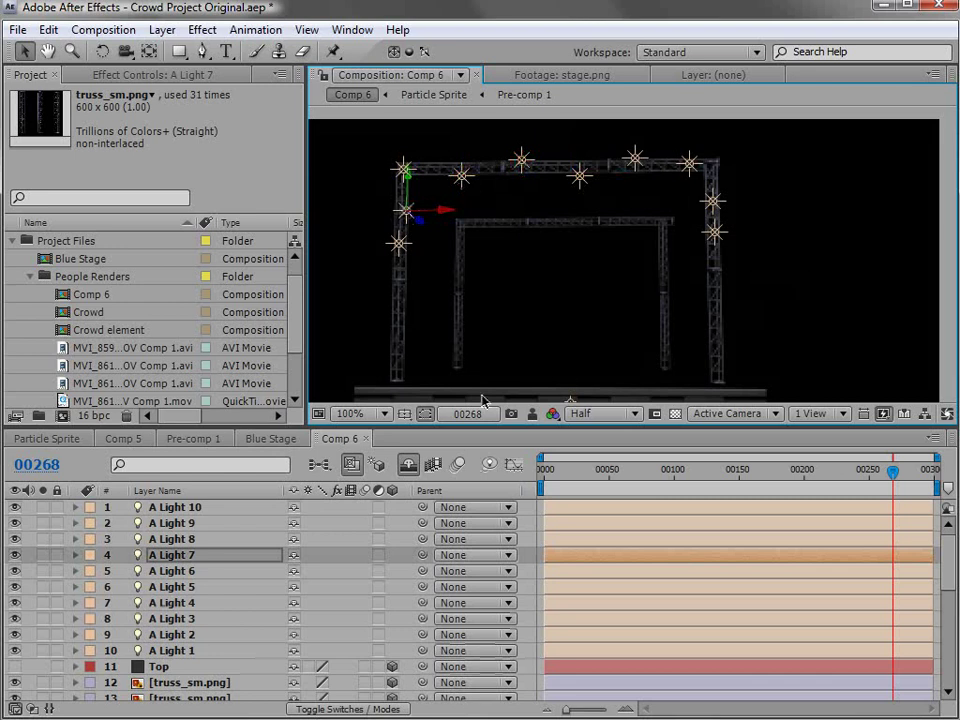
Step: Duplicate A Light 10 and move the copy back in depth to the rear truss in the Top view
{"action": "left_click", "coordinate": [184, 508]}
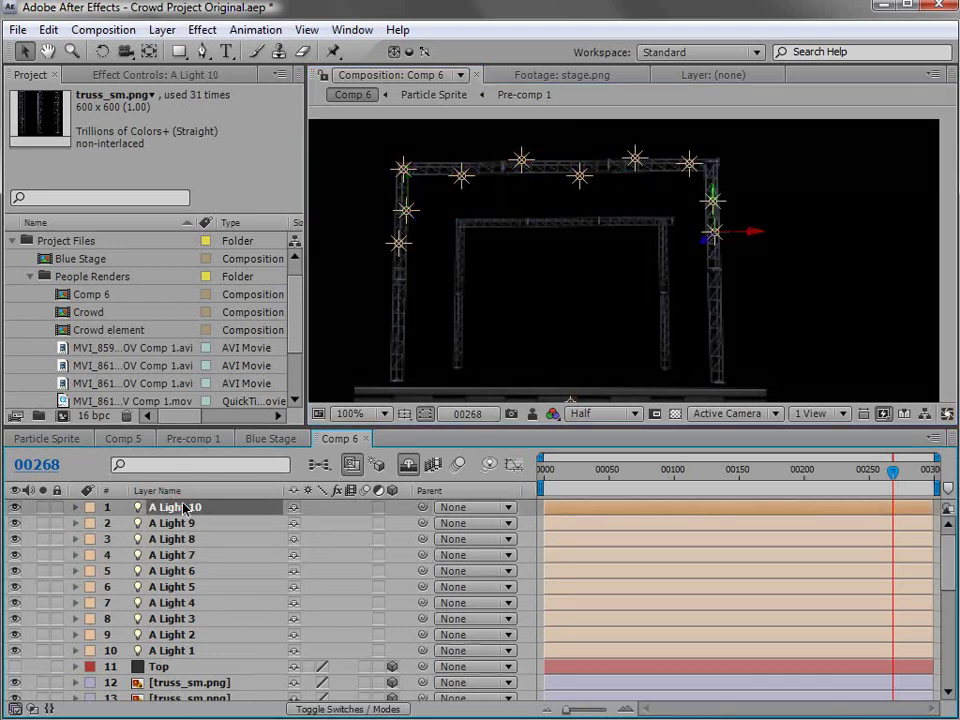
{"action": "key", "text": "ctrl+d"}
{"action": "left_click_drag", "start_coordinate": [712, 243], "coordinate": [645, 272]}
{"action": "left_click", "coordinate": [733, 414]}
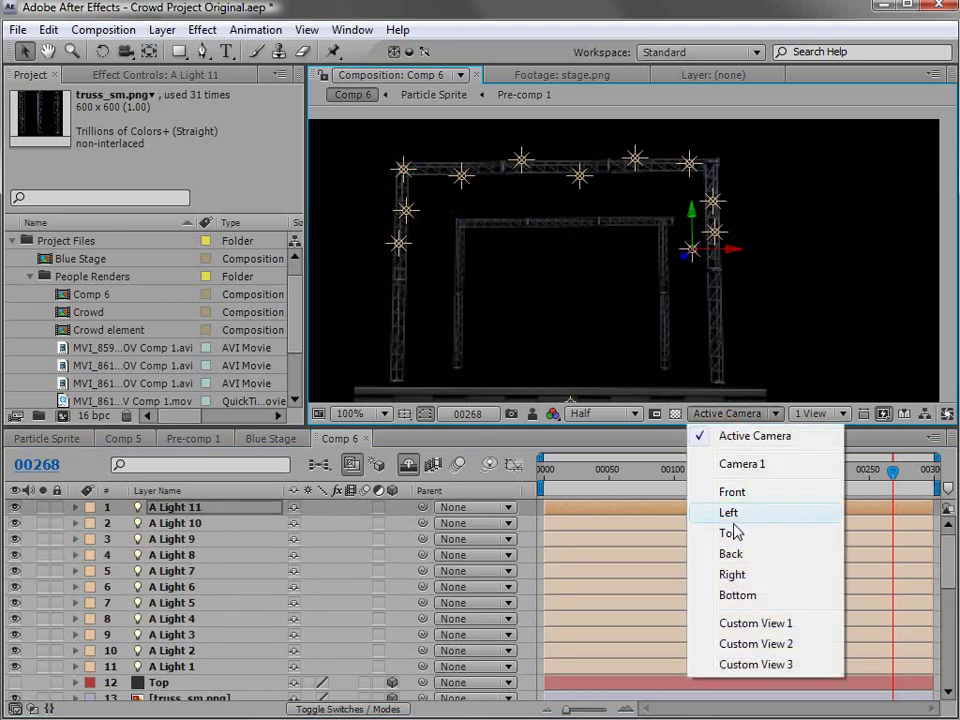
{"action": "left_click", "coordinate": [730, 533]}
{"action": "scroll", "coordinate": [680, 240], "scroll_direction": "down", "scroll_amount": 6}
{"action": "key", "text": "h"}
{"action": "left_click_drag", "start_coordinate": [686, 208], "coordinate": [679, 273]}
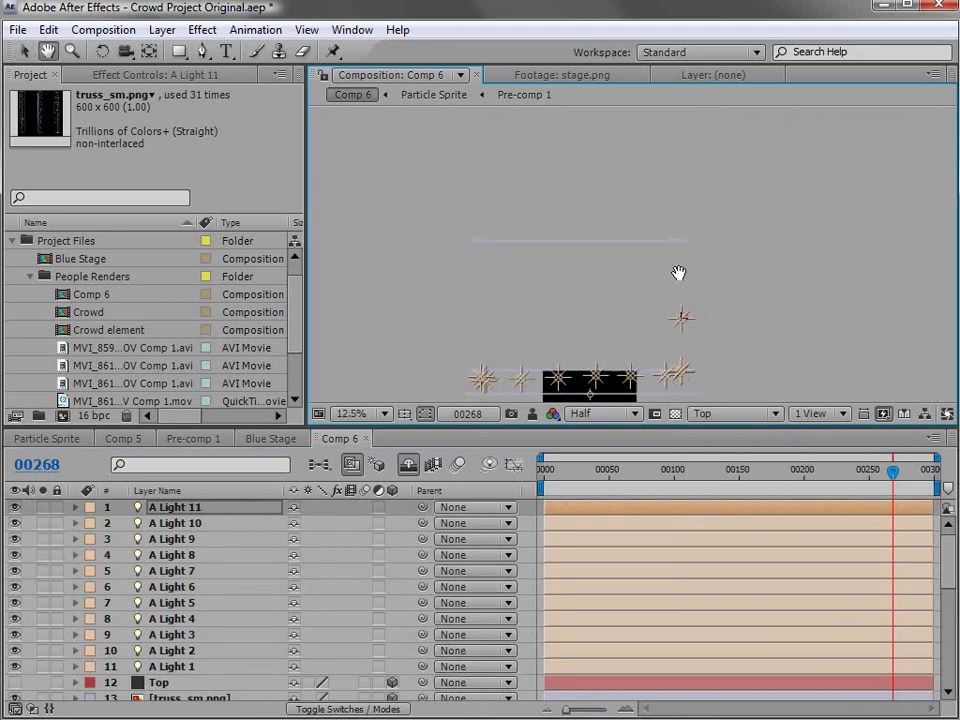
{"action": "key", "text": "v"}
{"action": "left_click_drag", "start_coordinate": [686, 334], "coordinate": [671, 256]}
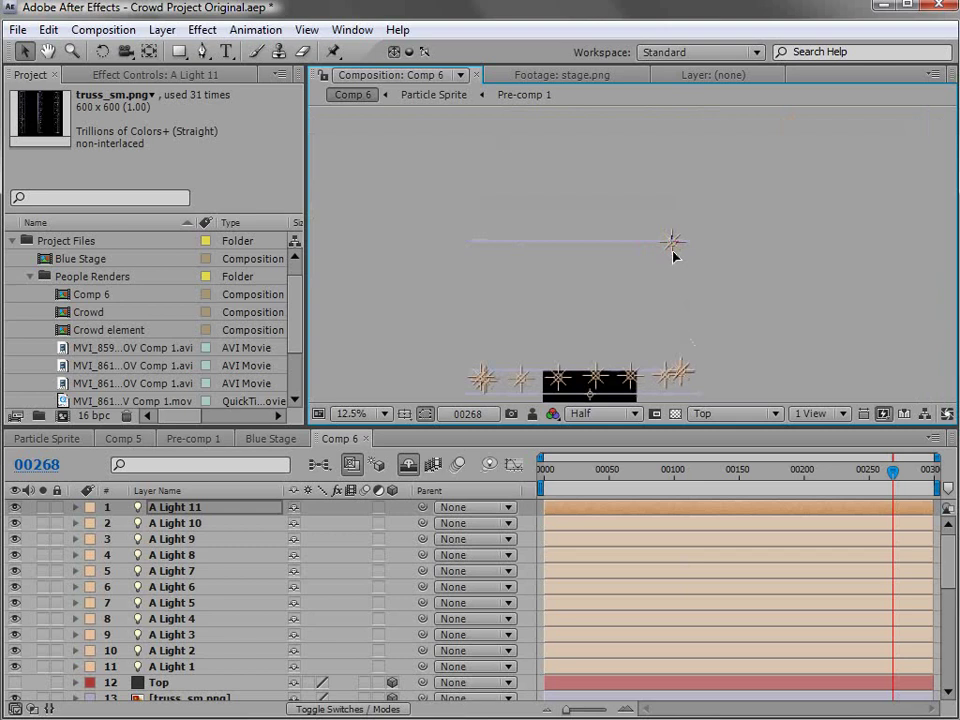
Step: Place A Light 11 on the upper right leg of the inner truss in the Active Camera view
{"action": "left_click", "coordinate": [730, 413]}
{"action": "left_click", "coordinate": [756, 373]}
{"action": "key", "text": "h"}
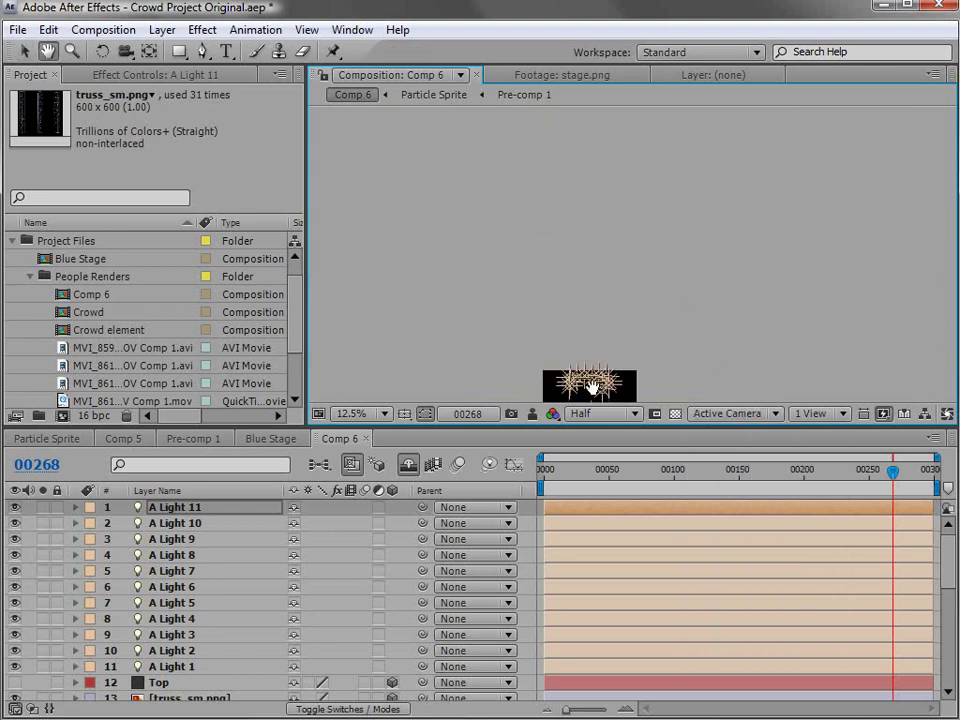
{"action": "left_click_drag", "start_coordinate": [622, 323], "coordinate": [628, 272]}
{"action": "scroll", "coordinate": [585, 184], "scroll_direction": "up", "scroll_amount": 5}
{"action": "left_click_drag", "start_coordinate": [585, 184], "coordinate": [619, 225]}
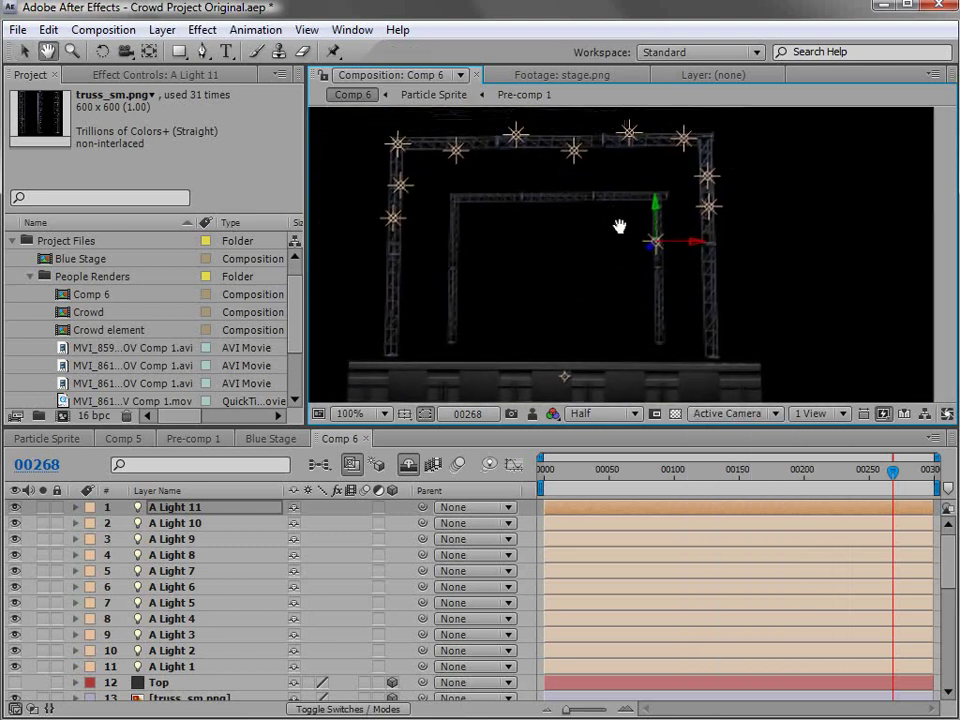
{"action": "key", "text": "v"}
{"action": "mouse_move", "coordinate": [677, 287]}
{"action": "left_mouse_down"}
{"action": "mouse_move", "coordinate": [666, 236]}
{"action": "mouse_move", "coordinate": [680, 241]}
{"action": "mouse_move", "coordinate": [617, 233]}
{"action": "mouse_move", "coordinate": [561, 238]}
{"action": "mouse_move", "coordinate": [566, 245]}
{"action": "mouse_move", "coordinate": [505, 222]}
{"action": "mouse_move", "coordinate": [513, 232]}
{"action": "mouse_move", "coordinate": [482, 224]}
{"action": "mouse_move", "coordinate": [463, 237]}
{"action": "mouse_move", "coordinate": [467, 261]}
{"action": "mouse_move", "coordinate": [673, 265]}
{"action": "left_mouse_up"}
Step: Duplicate A Light 11 six times and distribute the copies along the inner truss's crossbar and upper legs
{"action": "key", "text": "ctrl+d"}
{"action": "key", "text": "ctrl+d"}
{"action": "key", "text": "ctrl+d"}
{"action": "key", "text": "ctrl+d"}
{"action": "key", "text": "ctrl+d"}
{"action": "key", "text": "ctrl+d"}
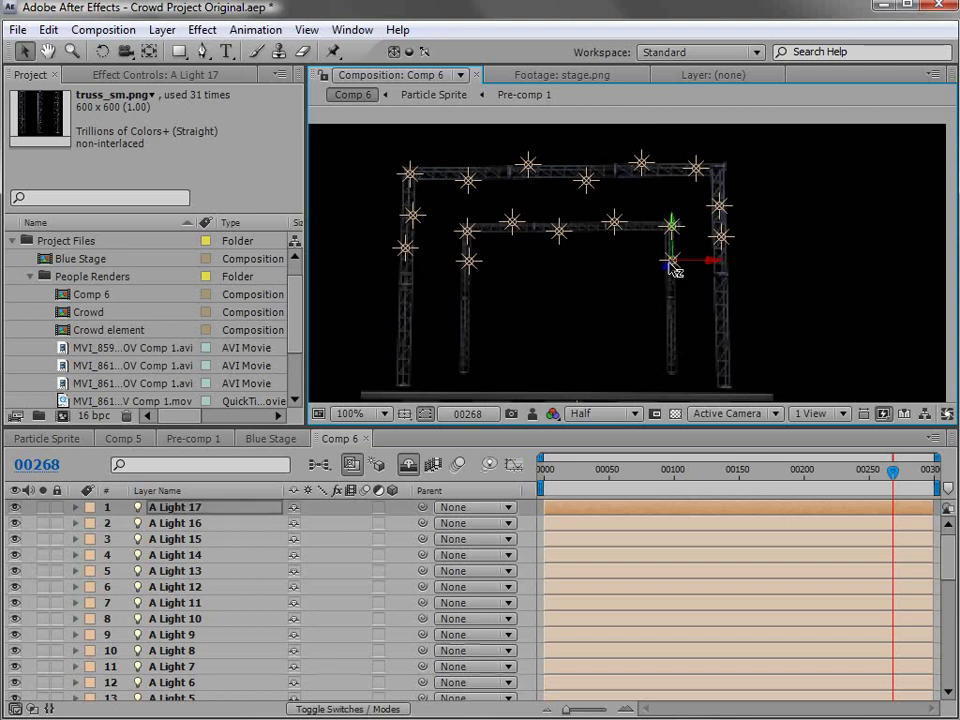
{"action": "left_click", "coordinate": [780, 332]}
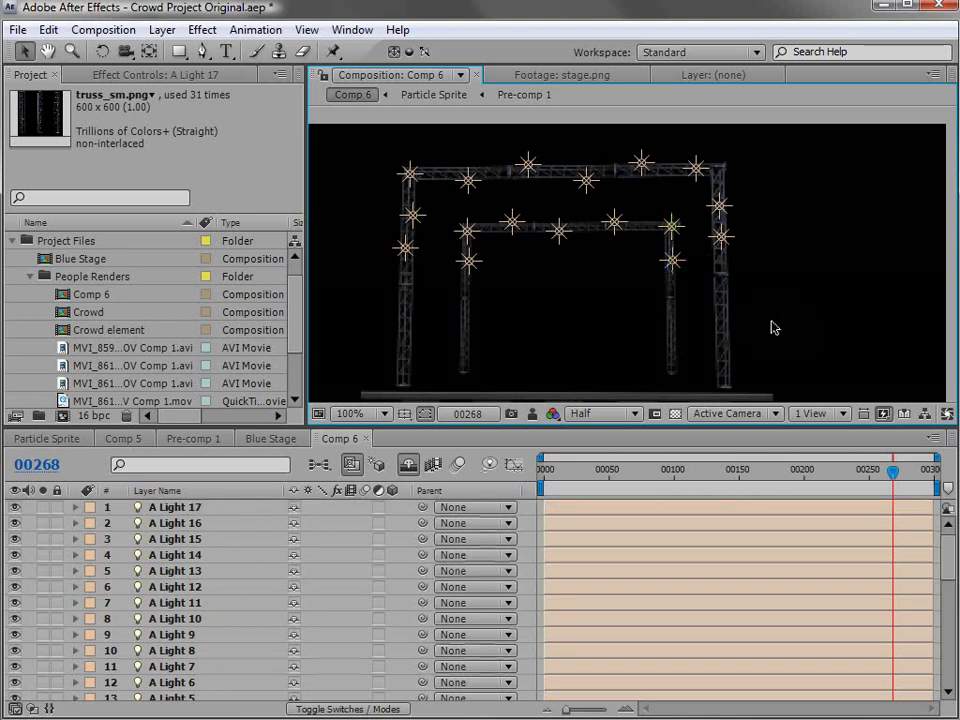
Step: Set the label color of layers A Light 1 through A Light 17 to Red
{"action": "key", "text": "grave"}
{"action": "key", "text": "grave"}
{"action": "key", "text": "grave"}
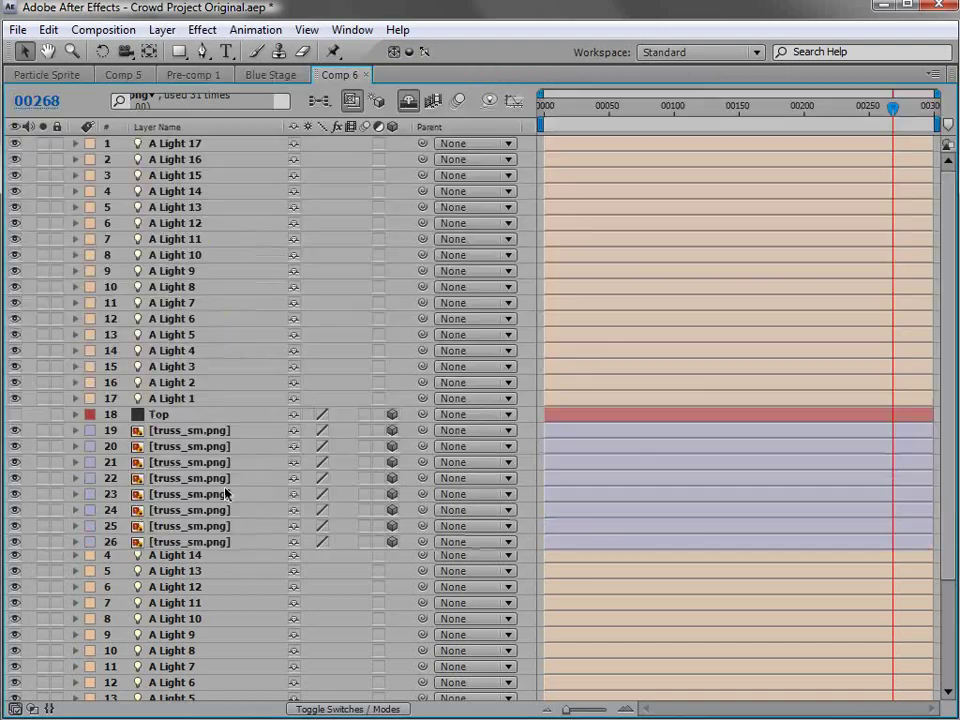
{"action": "key", "text": "u"}
{"action": "left_click", "coordinate": [173, 397]}
{"action": "left_click", "coordinate": [176, 143], "text": "shift"}
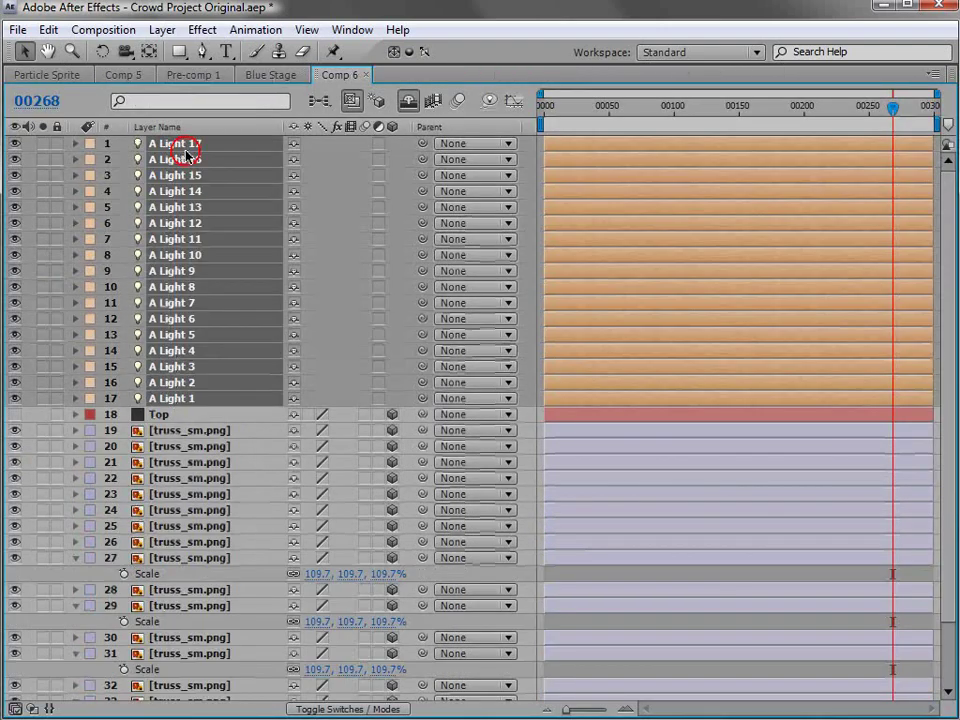
{"action": "left_click", "coordinate": [90, 143]}
{"action": "left_click", "coordinate": [126, 221]}
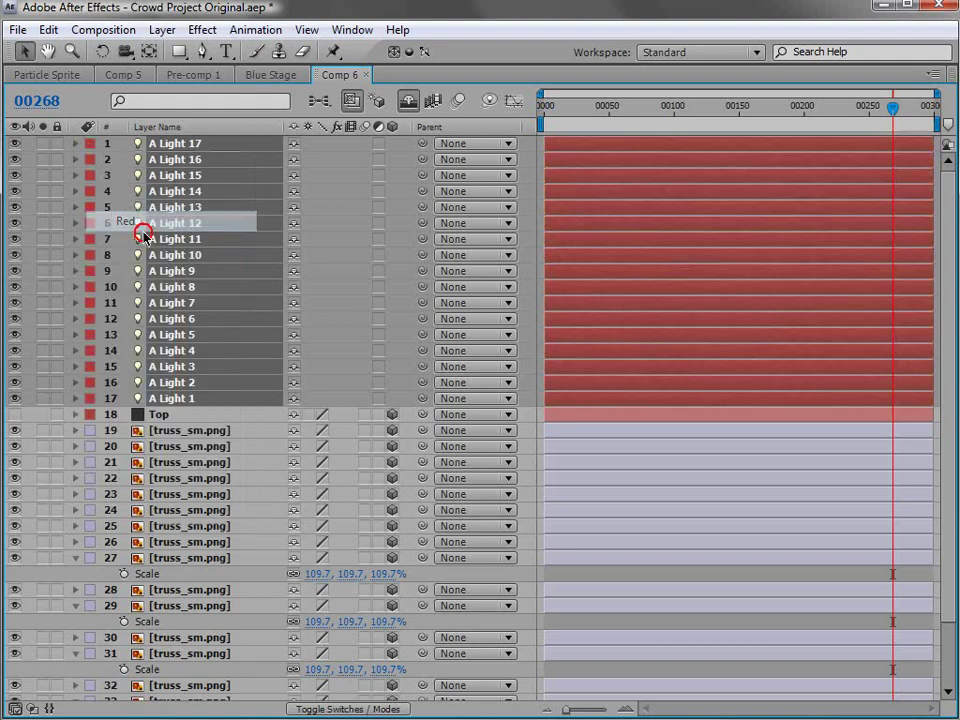
{"action": "left_click", "coordinate": [152, 413]}
{"action": "key", "text": "grave"}
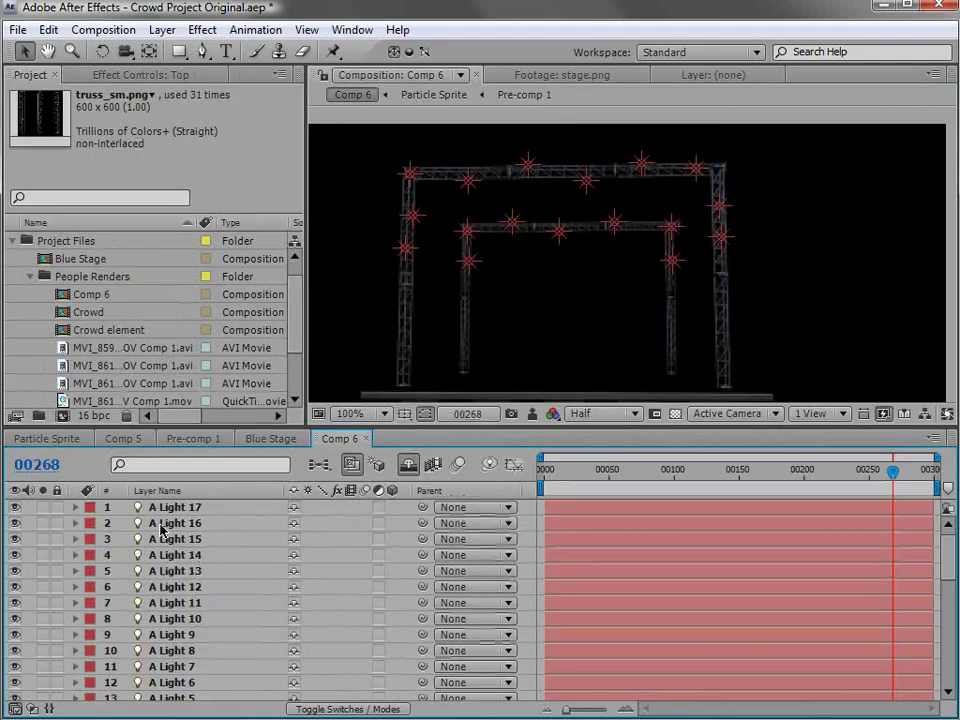
Step: Duplicate A Light 17, rename the copy "B Light" and set its label color to Sea Foam
{"action": "left_click", "coordinate": [240, 508]}
{"action": "key", "text": "ctrl+d"}
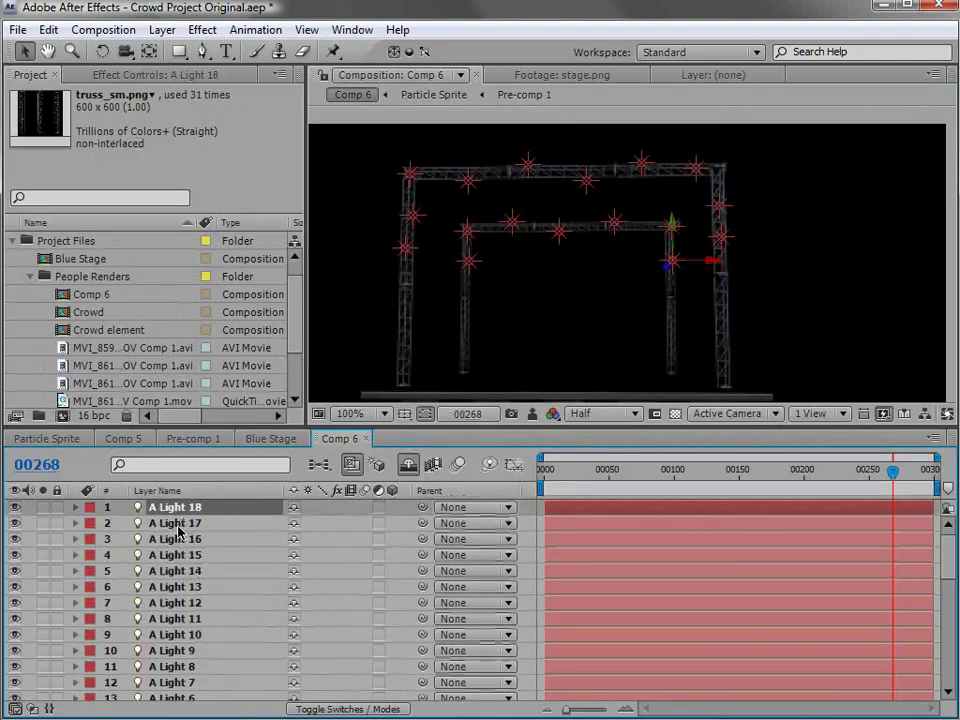
{"action": "key", "text": "Return"}
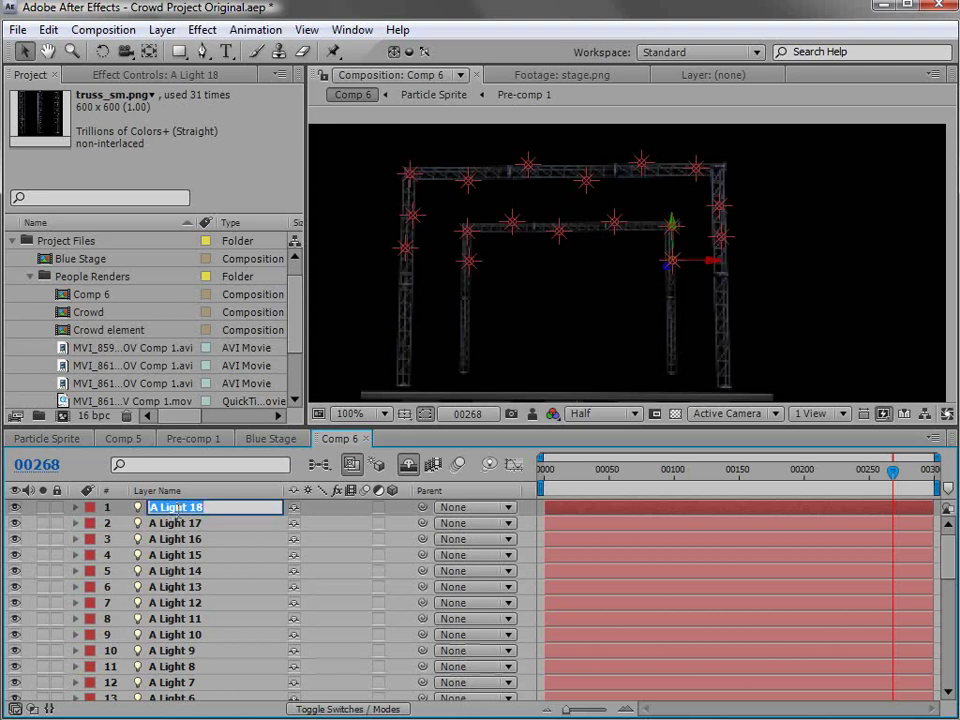
{"action": "type", "text": "B"}
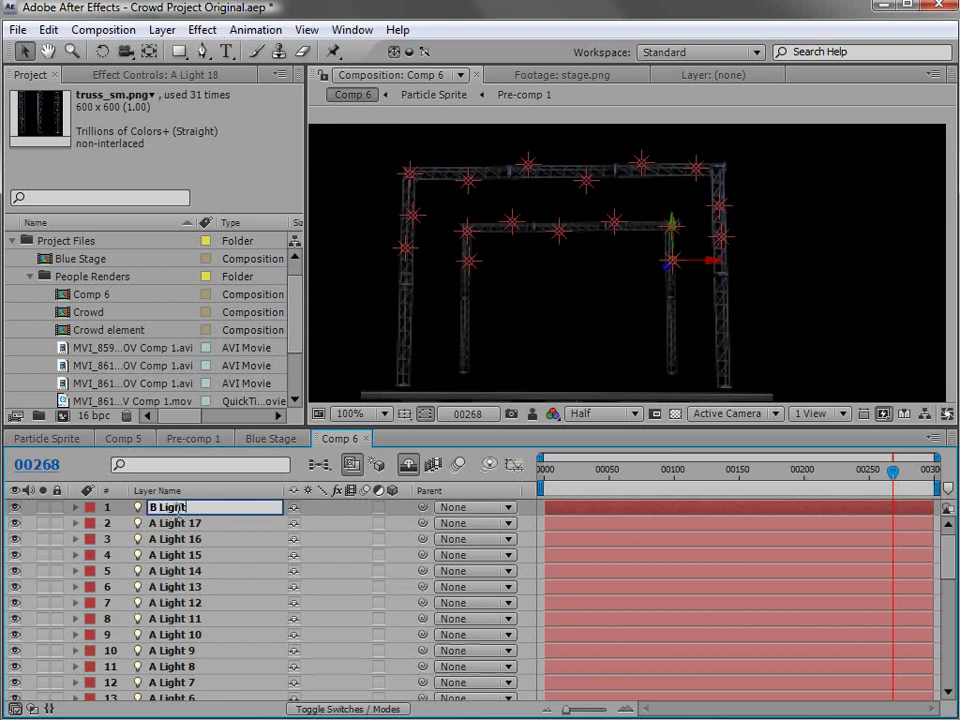
{"action": "left_click", "coordinate": [90, 507]}
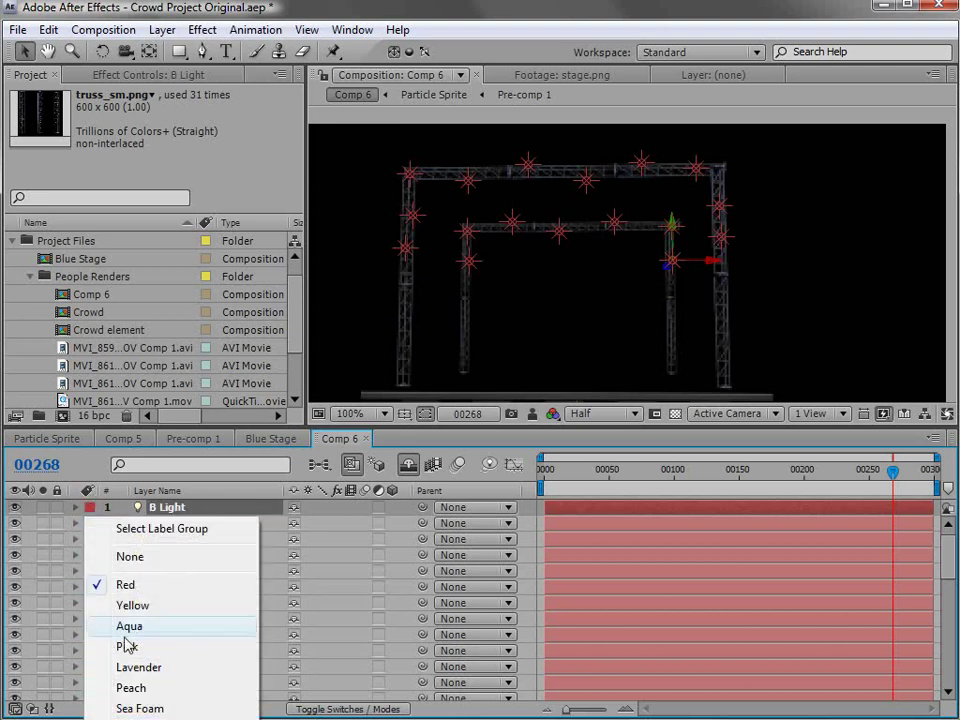
{"action": "left_click", "coordinate": [157, 708]}
Step: Move B Light onto the inner truss's crossbar, duplicate it twice and space the copies between the red lights
{"action": "left_click", "coordinate": [192, 523]}
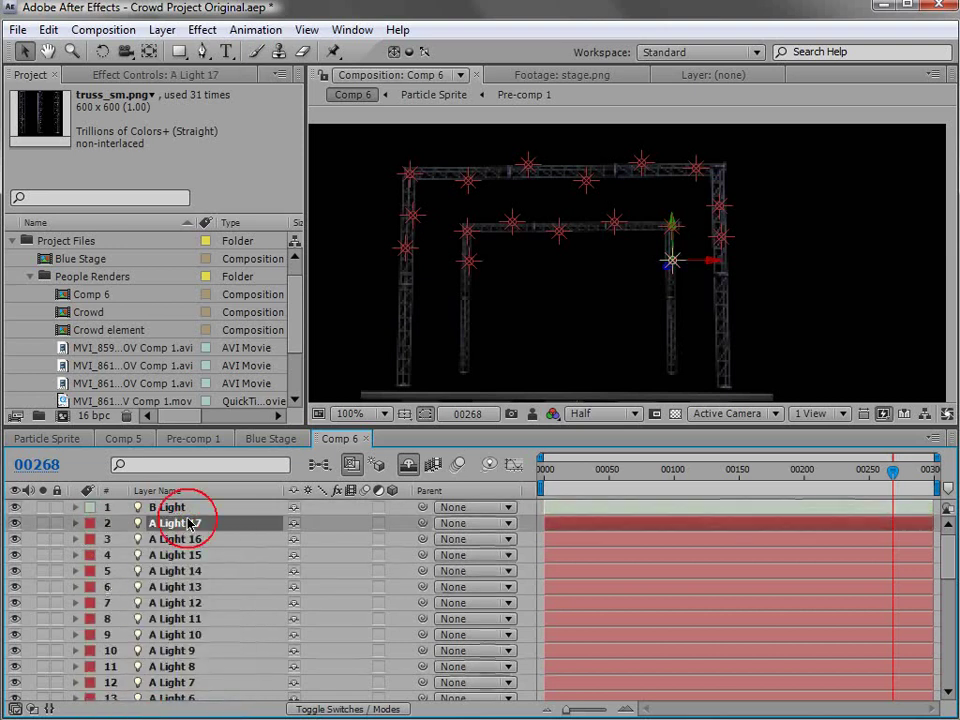
{"action": "left_click", "coordinate": [189, 509]}
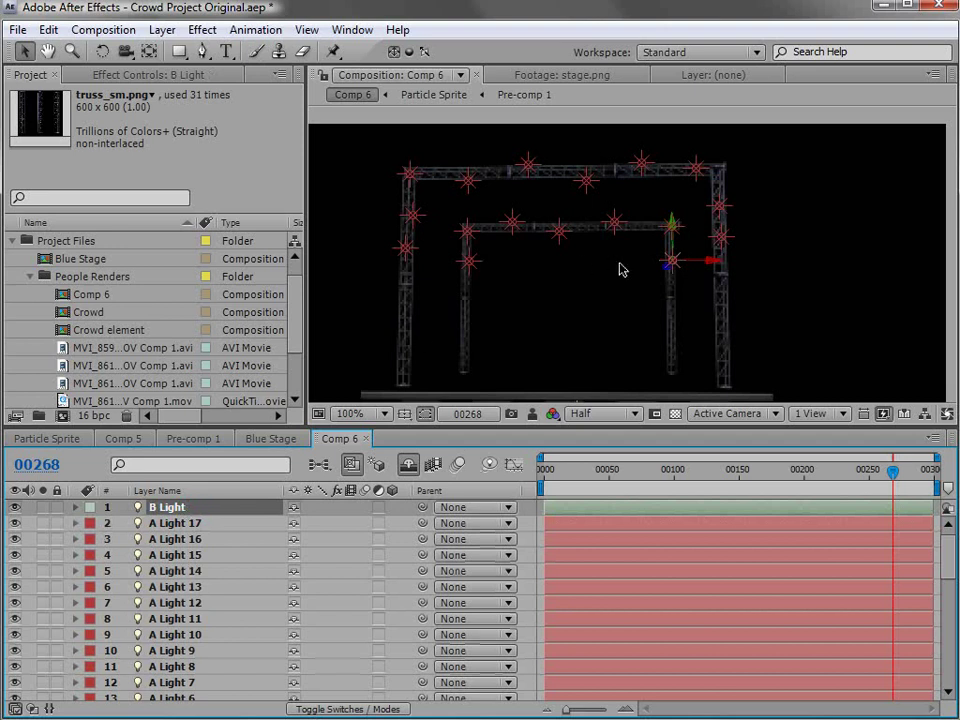
{"action": "left_click_drag", "start_coordinate": [677, 276], "coordinate": [540, 236]}
{"action": "key", "text": "ctrl+d"}
{"action": "key", "text": "ctrl+d"}
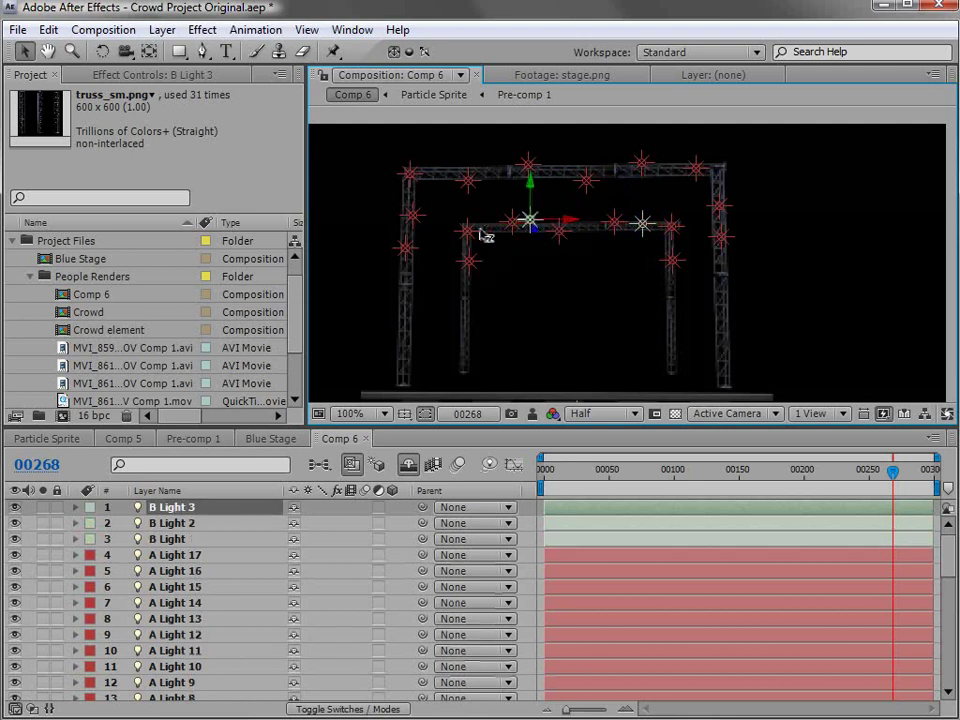
{"action": "left_click_drag", "start_coordinate": [517, 229], "coordinate": [480, 237]}
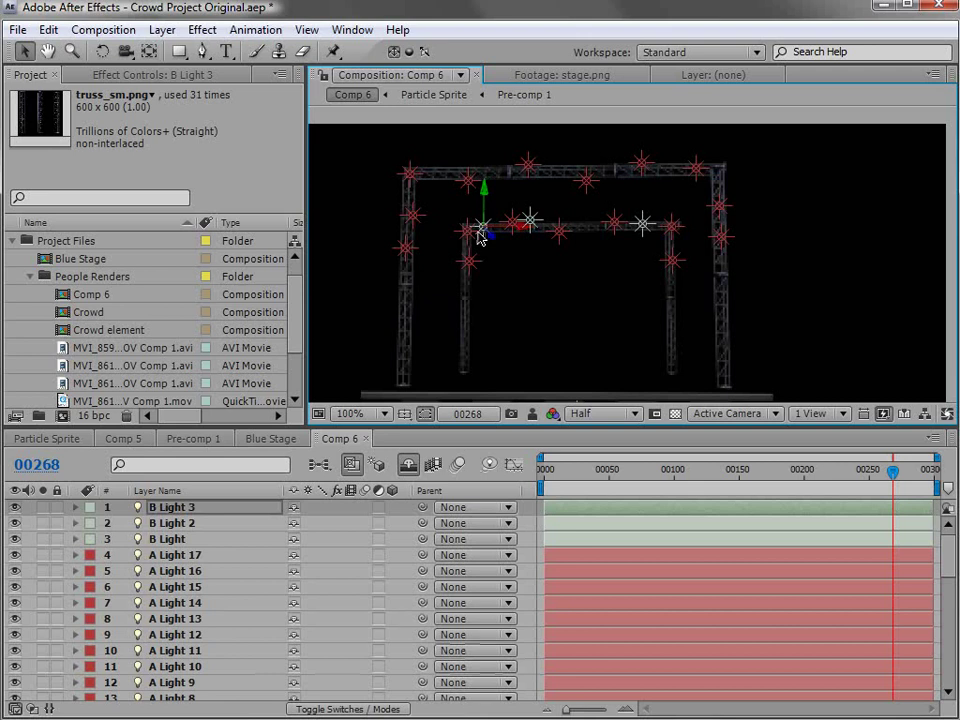
Step: Duplicate B Light 3 and, in the Top view, move the copy in depth onto the outer truss, returning to the Active Camera view
{"action": "key", "text": "ctrl+d"}
{"action": "left_click", "coordinate": [730, 413]}
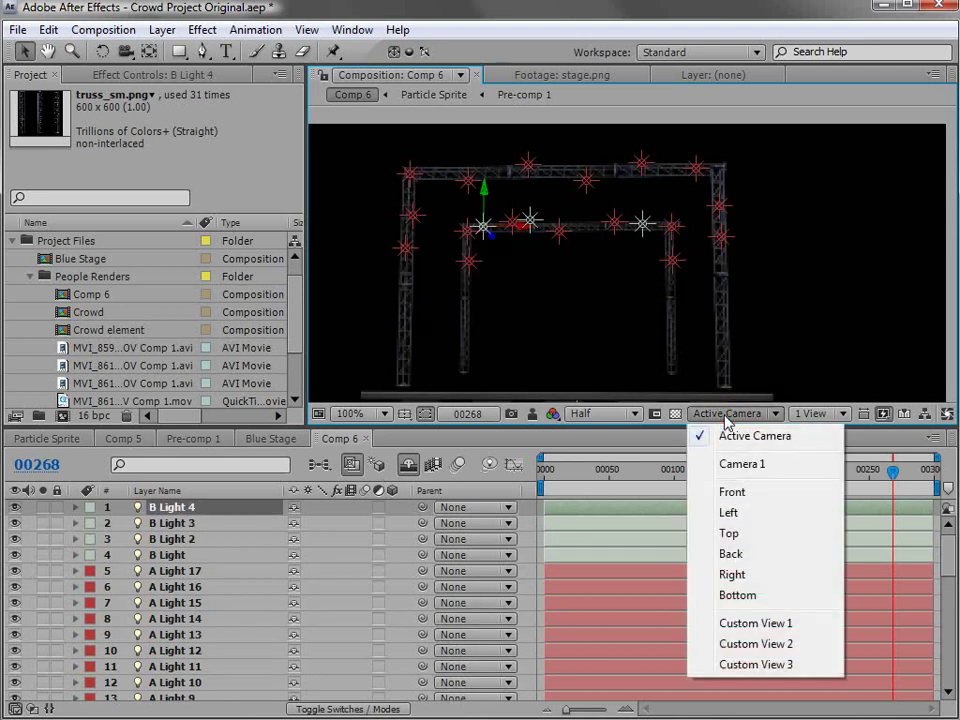
{"action": "left_click", "coordinate": [736, 532]}
{"action": "scroll", "coordinate": [651, 177], "scroll_direction": "down", "scroll_amount": 4}
{"action": "scroll", "coordinate": [591, 281], "scroll_direction": "down", "scroll_amount": 2}
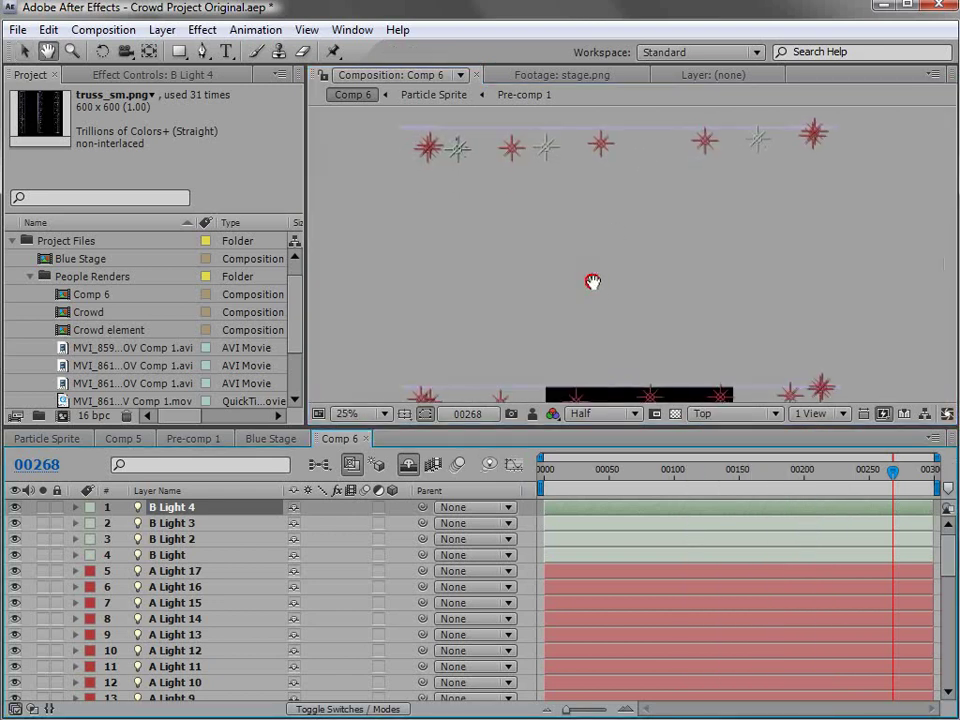
{"action": "left_click_drag", "start_coordinate": [456, 163], "coordinate": [475, 305]}
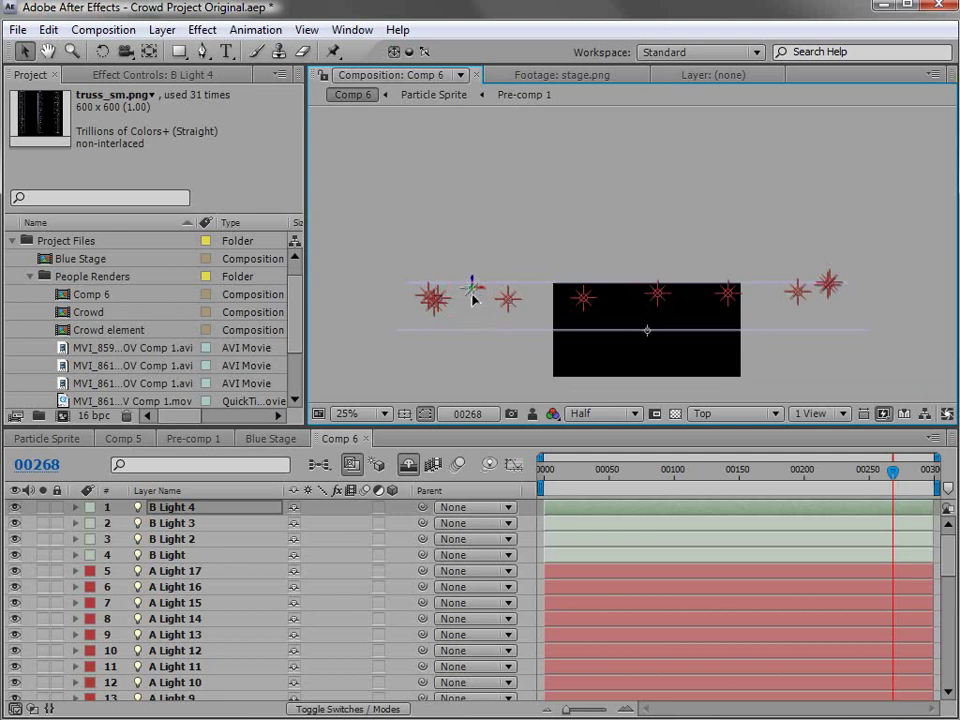
{"action": "left_click", "coordinate": [733, 414]}
{"action": "left_click", "coordinate": [735, 376]}
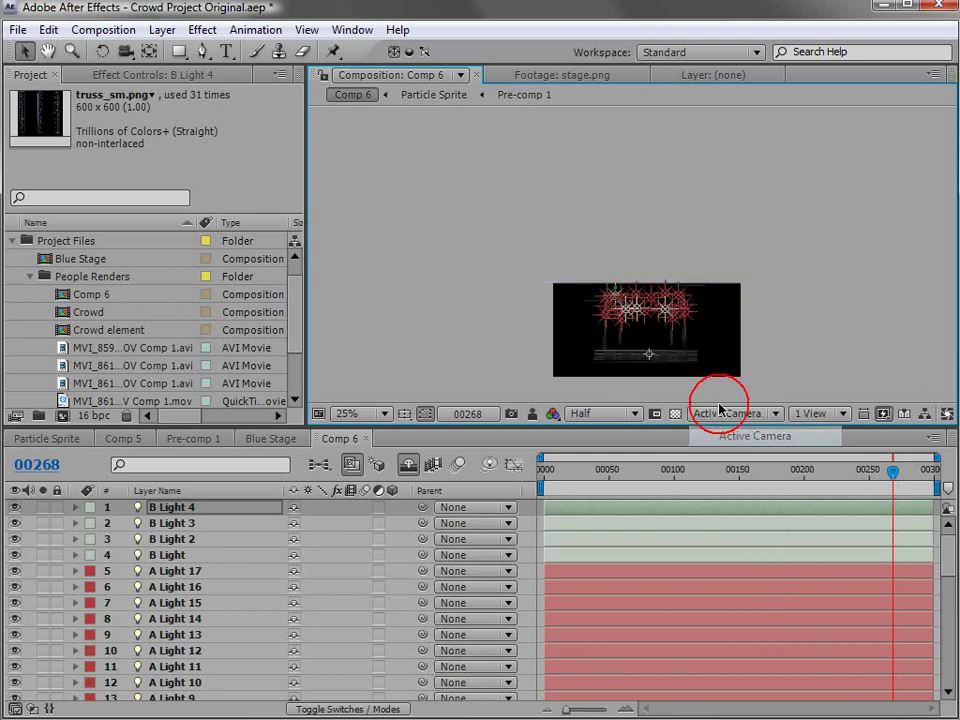
Step: Duplicate B Light 4 five times and distribute the copies along the outer truss's crossbar and legs, between the red lights
{"action": "scroll", "coordinate": [652, 332], "scroll_direction": "up", "scroll_amount": 1}
{"action": "scroll", "coordinate": [652, 332], "scroll_direction": "up", "scroll_amount": 1}
{"action": "scroll", "coordinate": [639, 306], "scroll_direction": "down", "scroll_amount": 3}
{"action": "key", "text": "ctrl+d"}
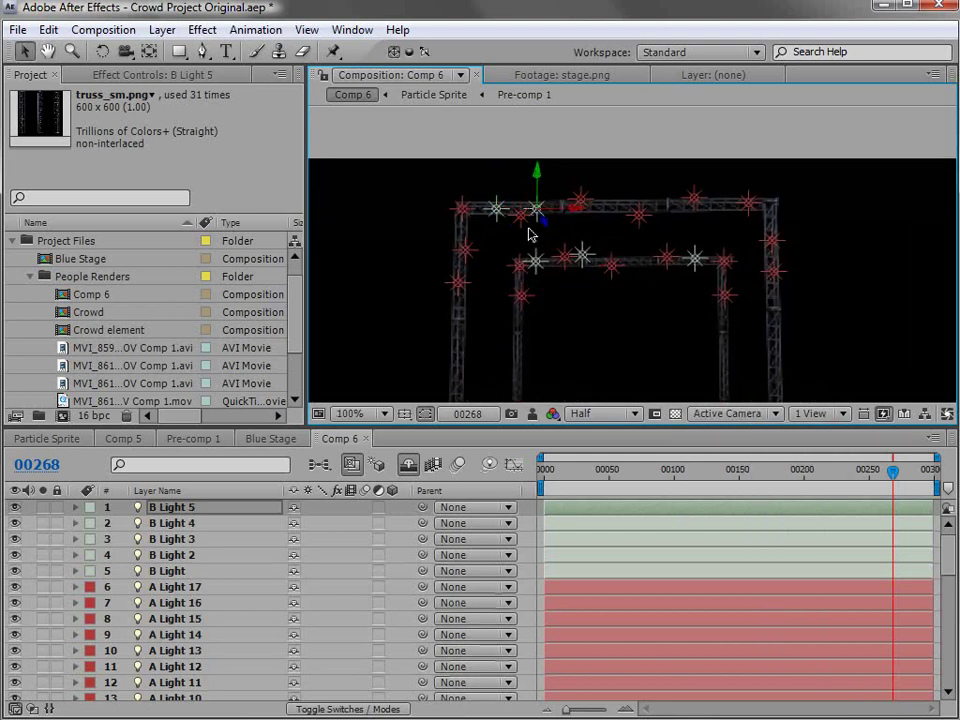
{"action": "key", "text": "ctrl+d"}
{"action": "left_click_drag", "start_coordinate": [561, 208], "coordinate": [461, 315]}
{"action": "key", "text": "ctrl+d"}
{"action": "key", "text": "ctrl+d"}
{"action": "key", "text": "ctrl+d"}
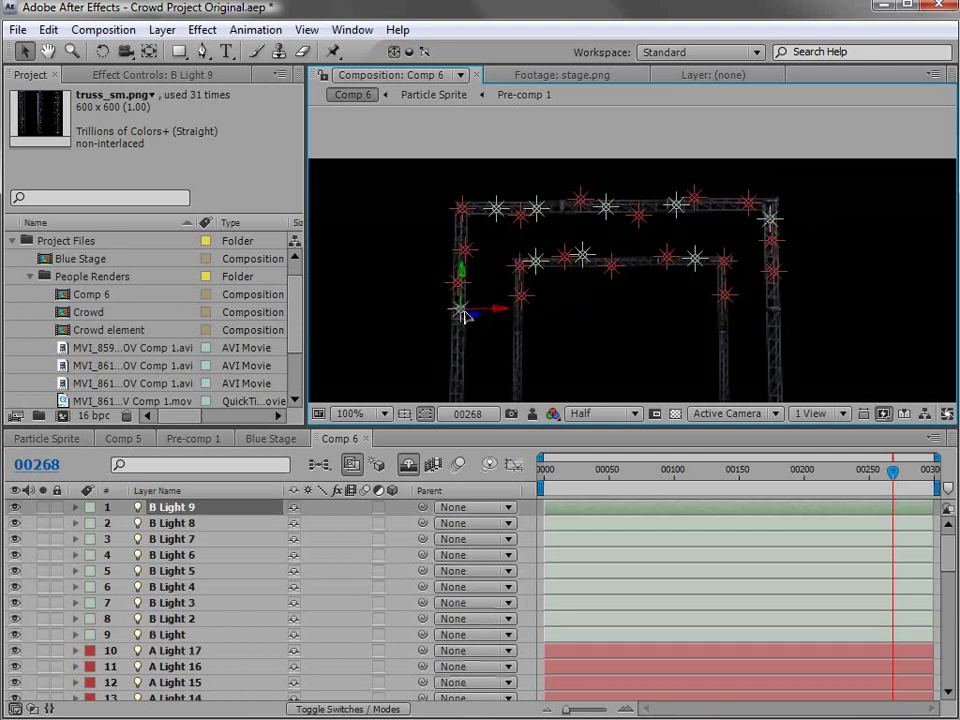
{"action": "scroll", "coordinate": [632, 349], "scroll_direction": "down", "scroll_amount": 2}
{"action": "left_click_drag", "start_coordinate": [632, 349], "coordinate": [631, 291]}
{"action": "scroll", "coordinate": [631, 291], "scroll_direction": "up", "scroll_amount": 2}
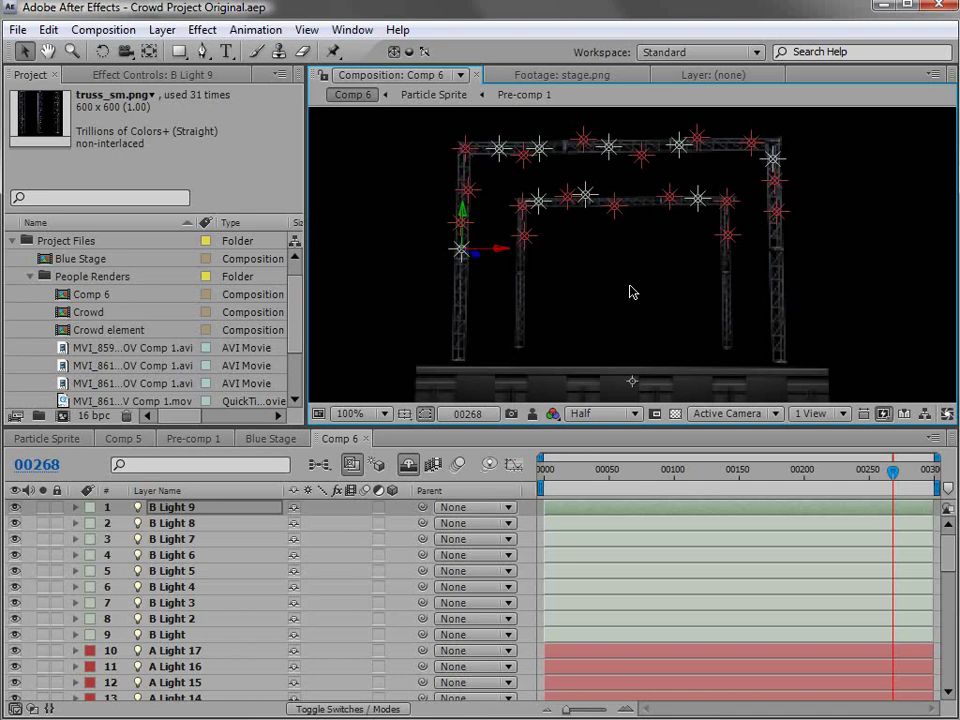
Step: Create an 800 x 400 px solid layer named OF in Comp 6
{"action": "left_click", "coordinate": [162, 29]}
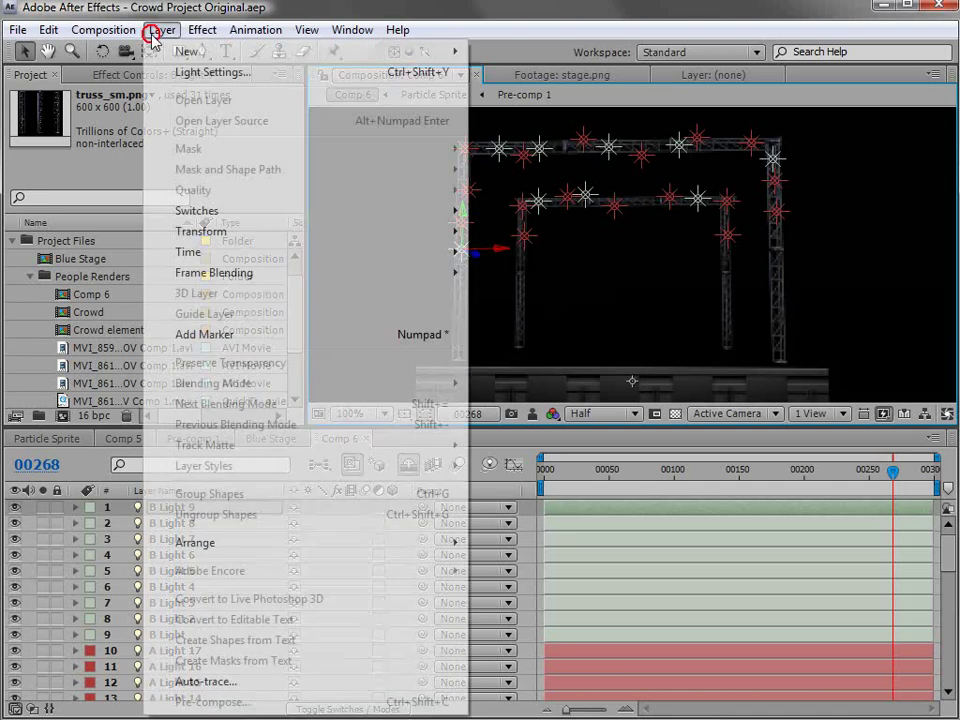
{"action": "mouse_move", "coordinate": [200, 51]}
{"action": "left_click", "coordinate": [555, 79]}
{"action": "type", "text": "OF"}
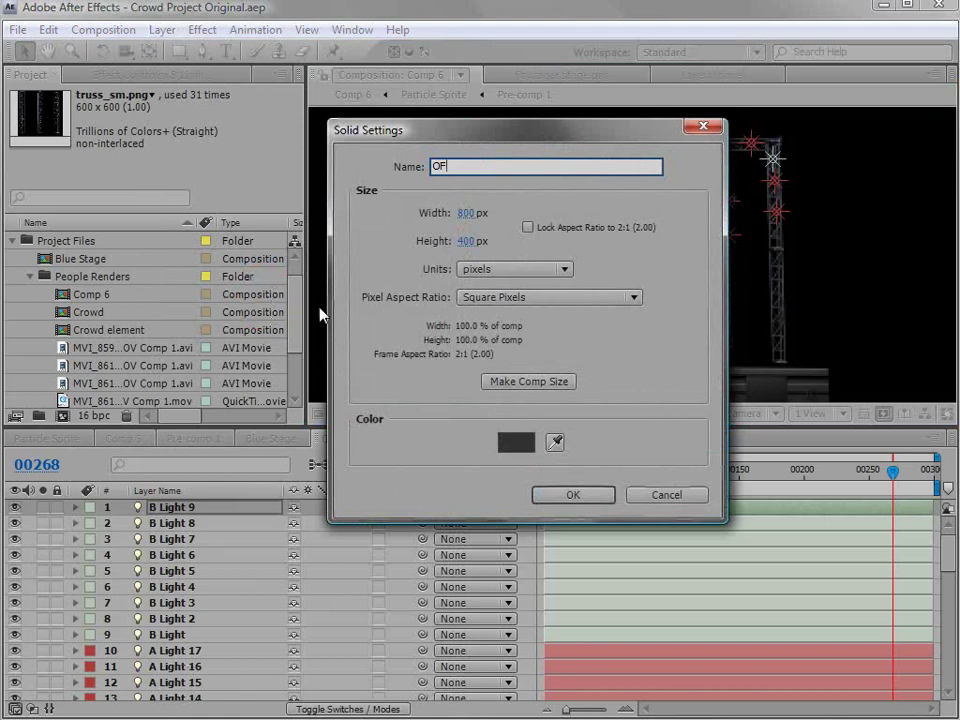
{"action": "left_click", "coordinate": [572, 495]}
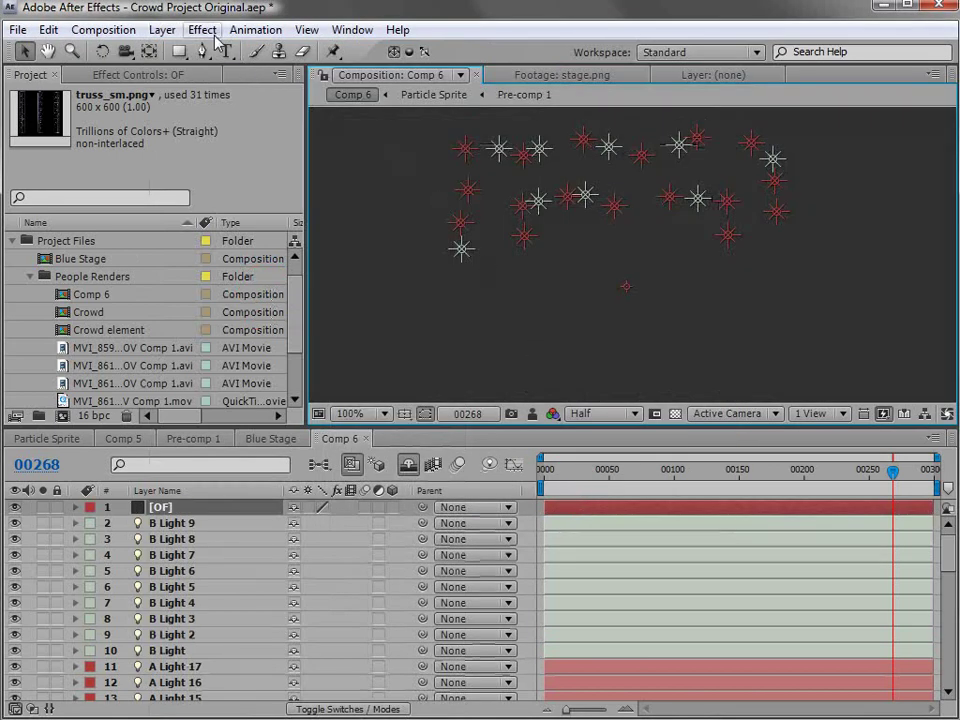
Step: Apply the Video Copilot Optical Flares effect to the OF solid
{"action": "left_click", "coordinate": [202, 30]}
{"action": "left_click", "coordinate": [257, 657]}
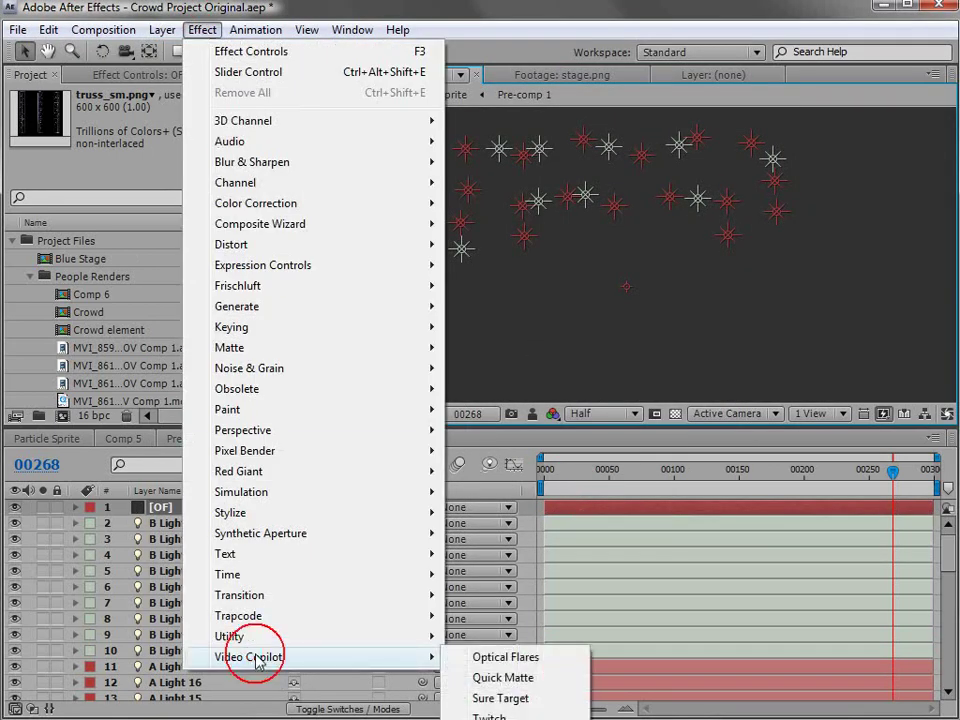
{"action": "left_click", "coordinate": [505, 657]}
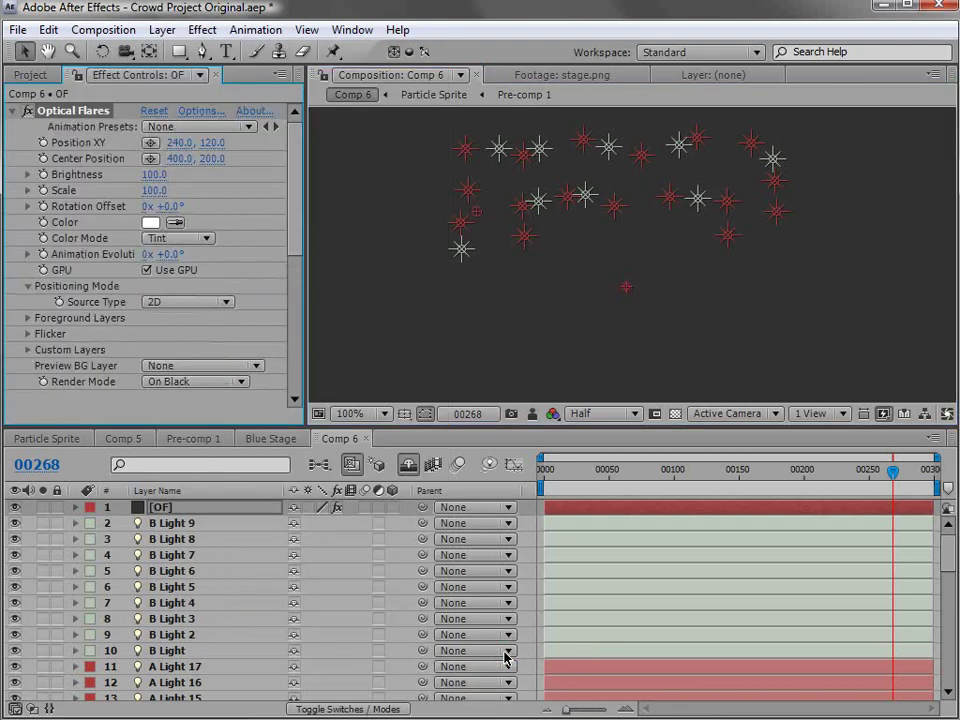
Step: Load the Blue Steel preset from Natural Flares in the Optical Flares options and try the flare at another preview position
{"action": "left_click", "coordinate": [198, 111]}
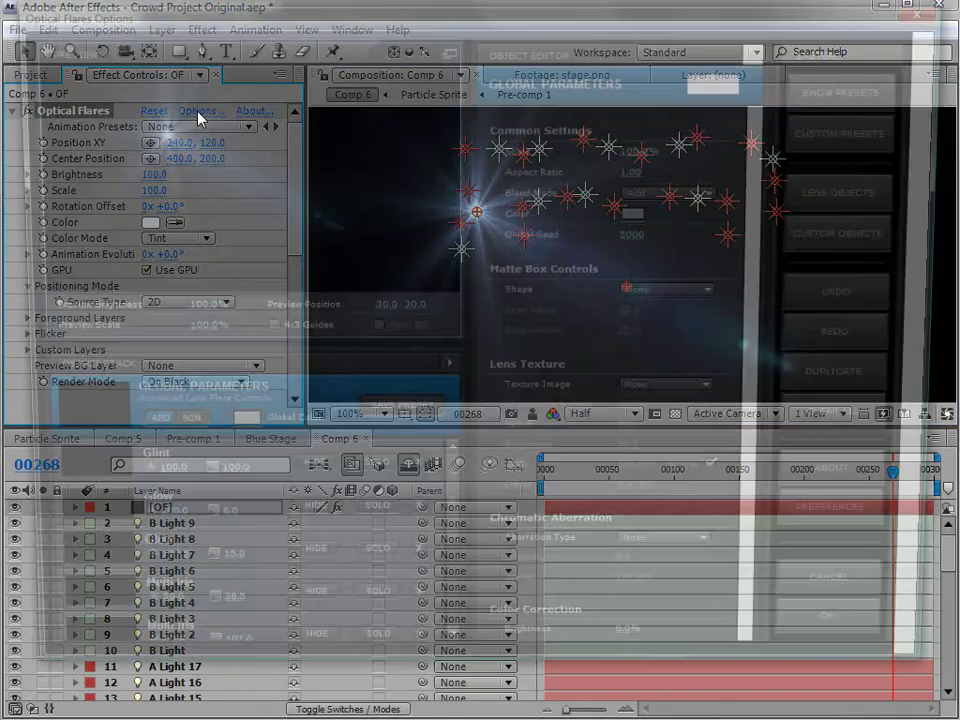
{"action": "left_click", "coordinate": [868, 97]}
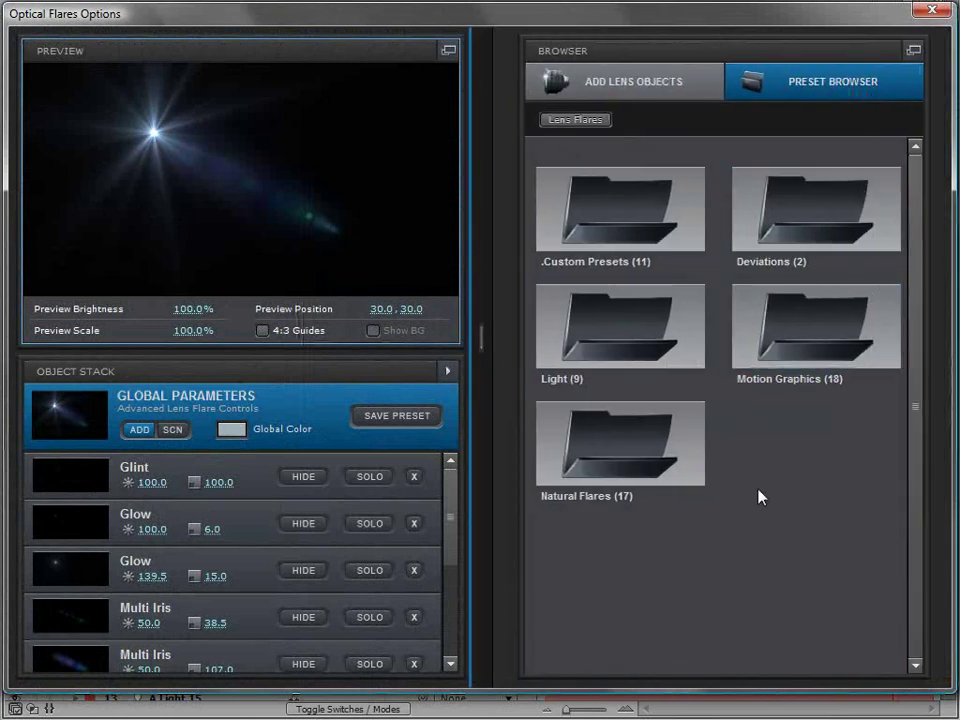
{"action": "left_click", "coordinate": [619, 450]}
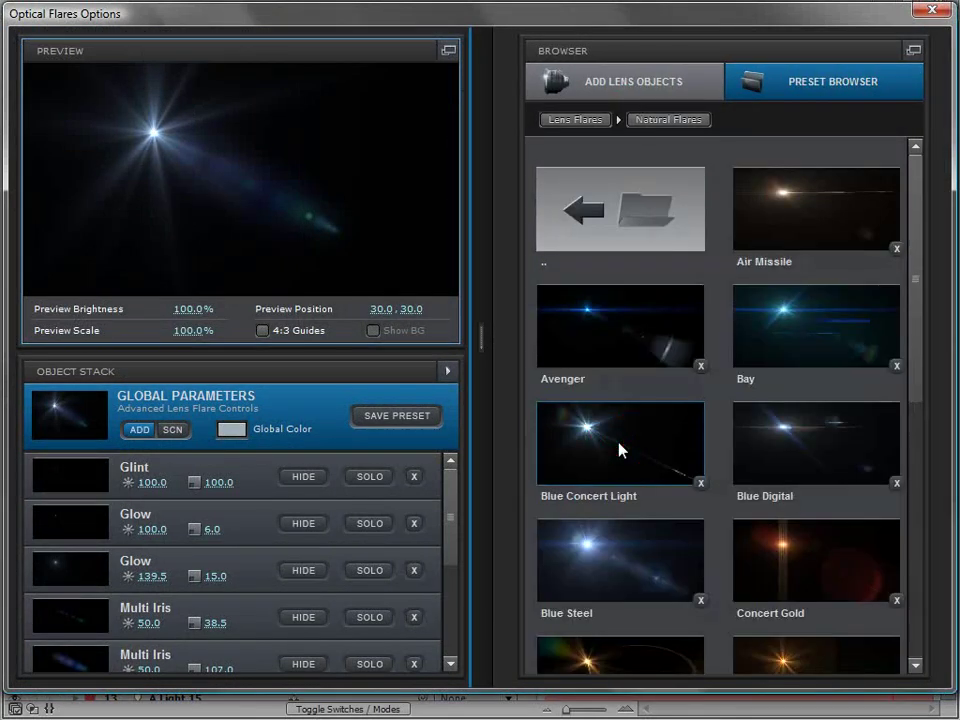
{"action": "left_click_drag", "start_coordinate": [908, 306], "coordinate": [917, 364]}
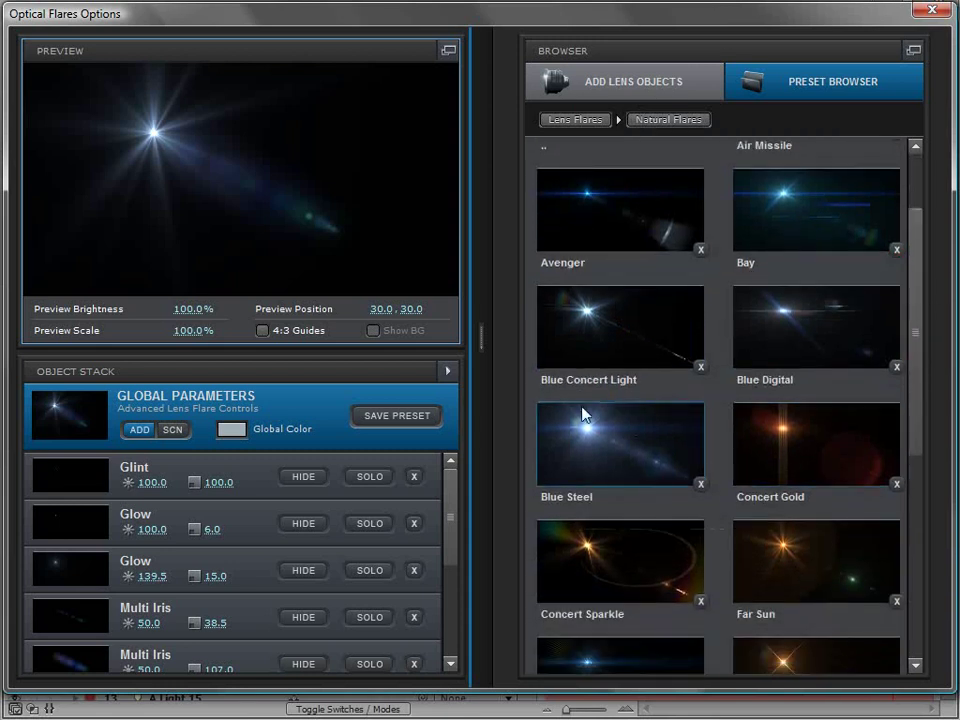
{"action": "left_click", "coordinate": [636, 446]}
{"action": "left_click_drag", "start_coordinate": [290, 132], "coordinate": [311, 126]}
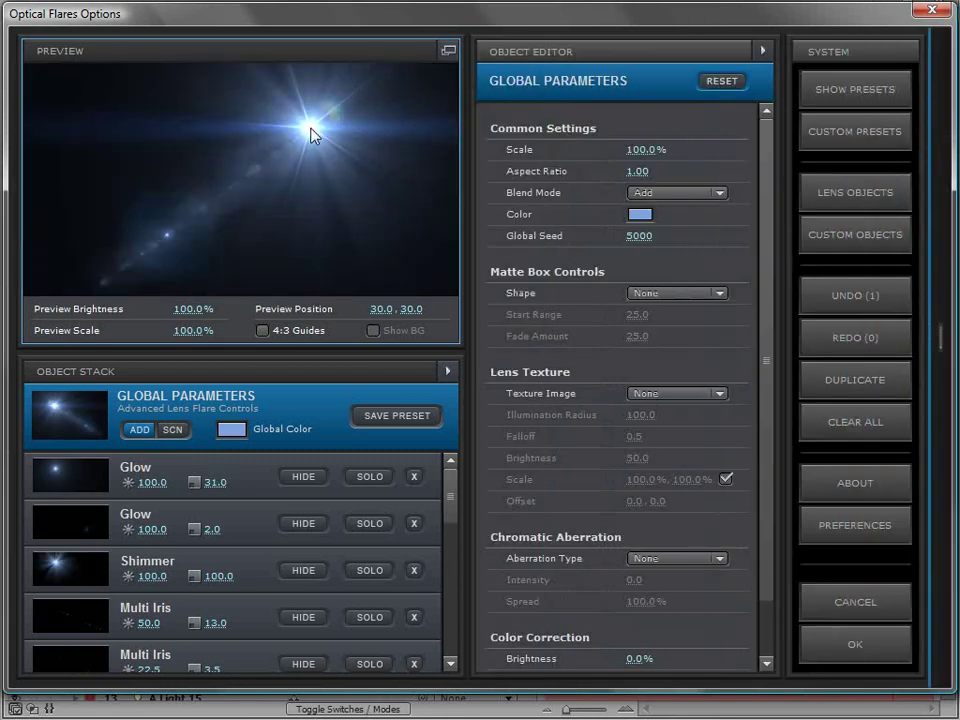
Step: Change the flare's global color to green 83EB56 and check it in the preview
{"action": "left_click", "coordinate": [233, 429]}
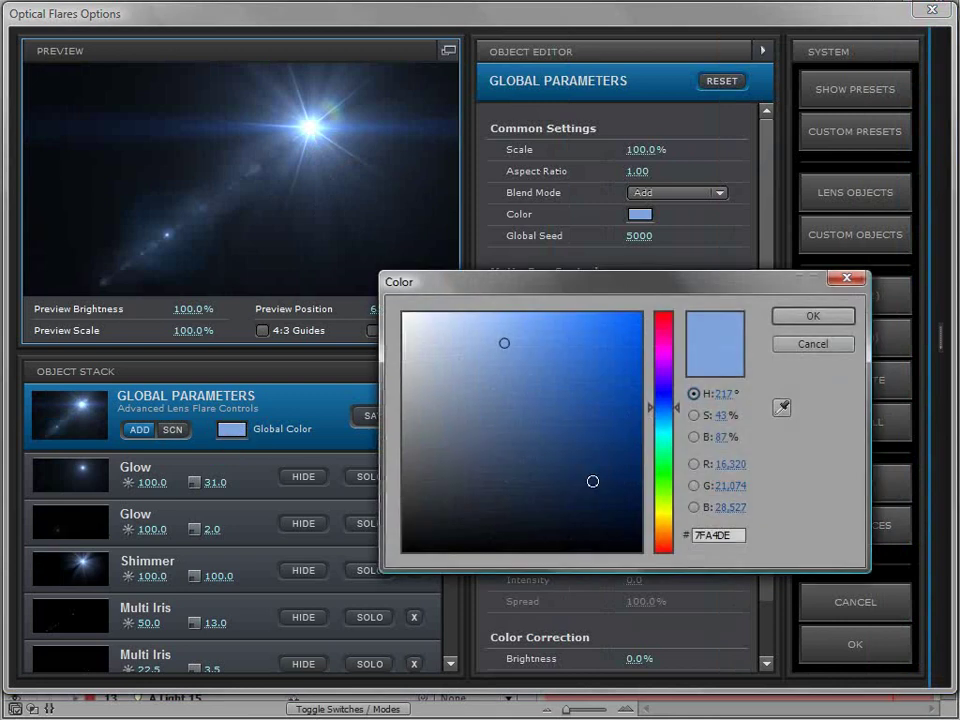
{"action": "left_click", "coordinate": [664, 484]}
{"action": "left_click", "coordinate": [553, 330]}
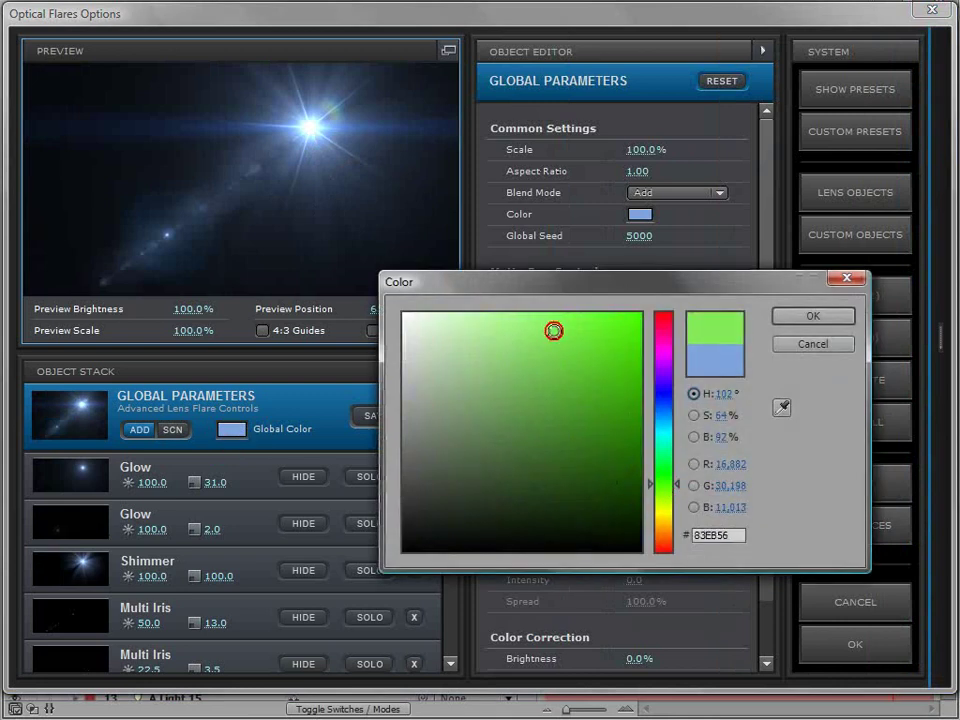
{"action": "left_click", "coordinate": [812, 315]}
{"action": "left_click_drag", "start_coordinate": [318, 138], "coordinate": [312, 176]}
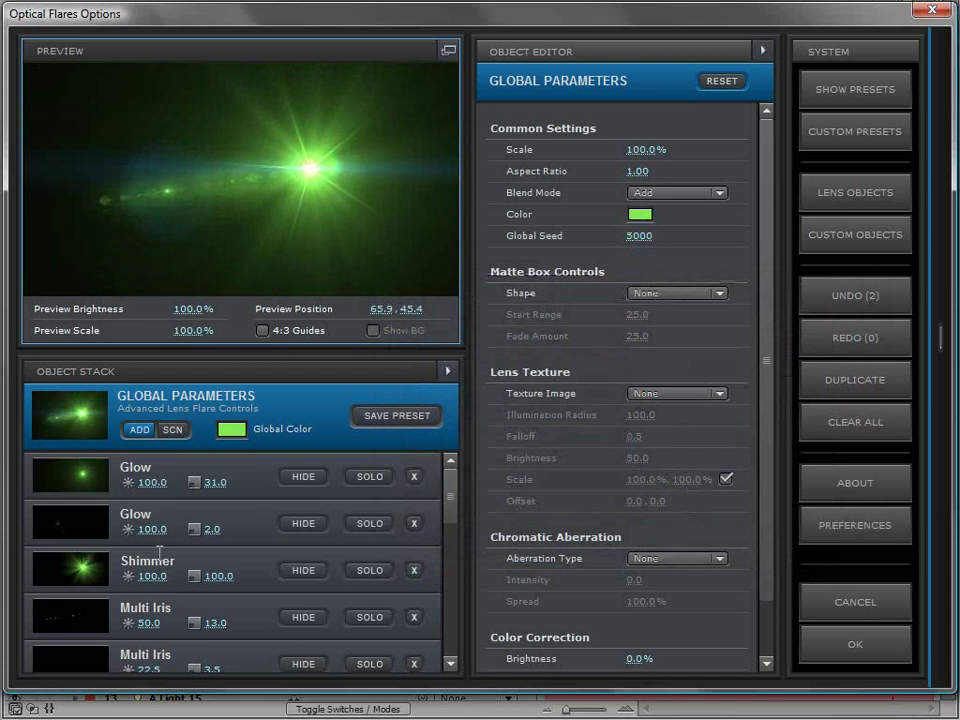
Step: Set the Shimmer object's animation speed to 0 and check the flare in the preview
{"action": "left_click", "coordinate": [244, 561]}
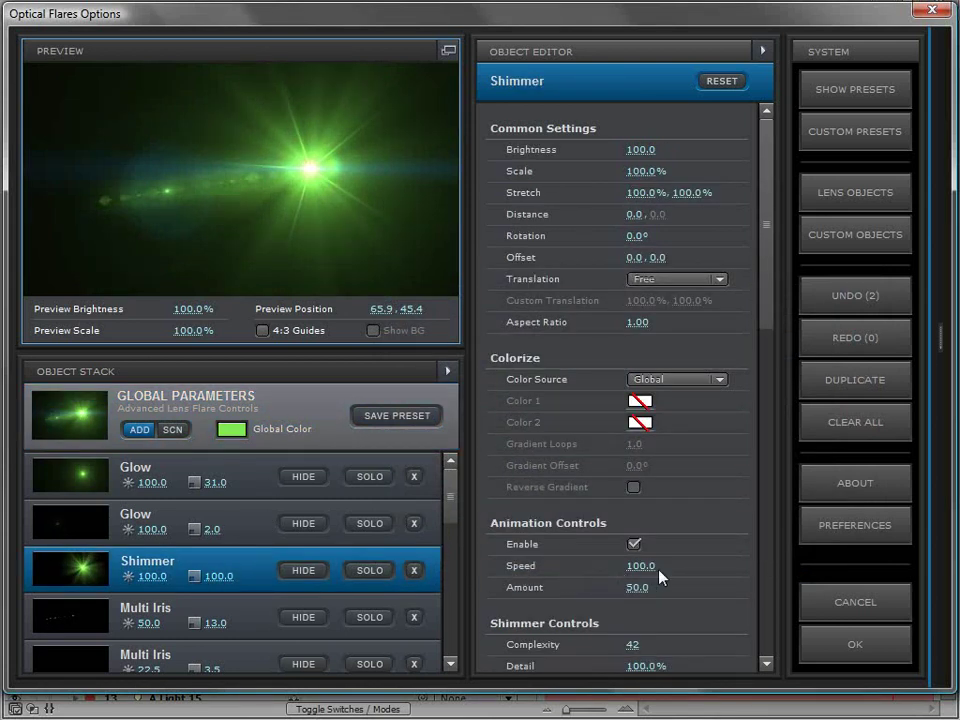
{"action": "left_click", "coordinate": [656, 567]}
{"action": "type", "text": "0"}
{"action": "key", "text": "Return"}
{"action": "left_click_drag", "start_coordinate": [311, 167], "coordinate": [322, 130]}
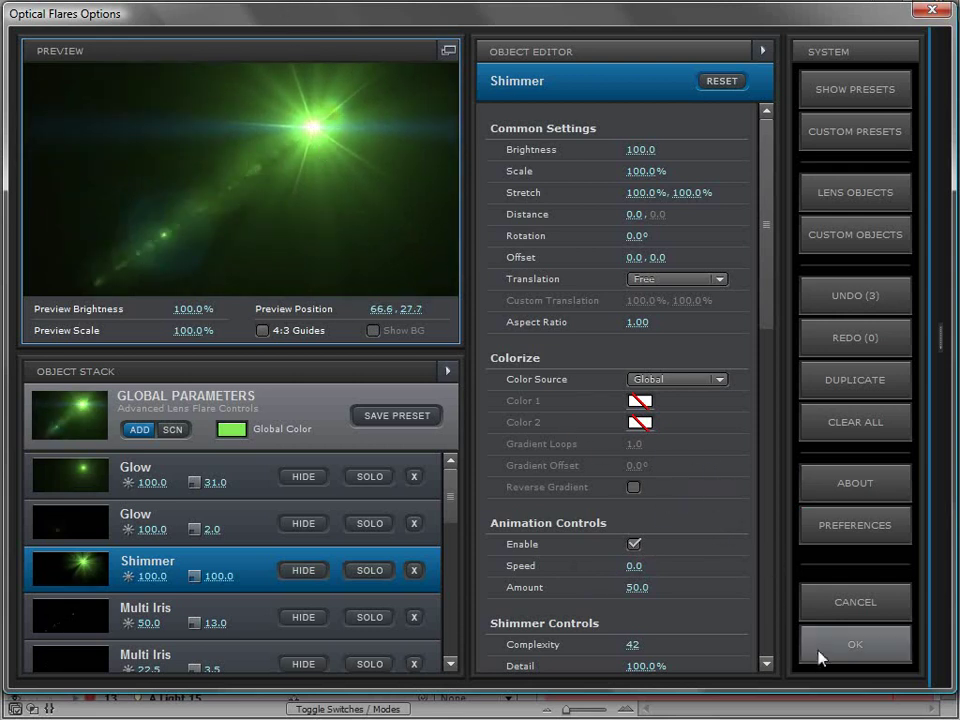
Step: Soften the flare's global color to 9FE381 and turn off Use After Effects color picker in the Optical Flares preferences
{"action": "left_click", "coordinate": [231, 429]}
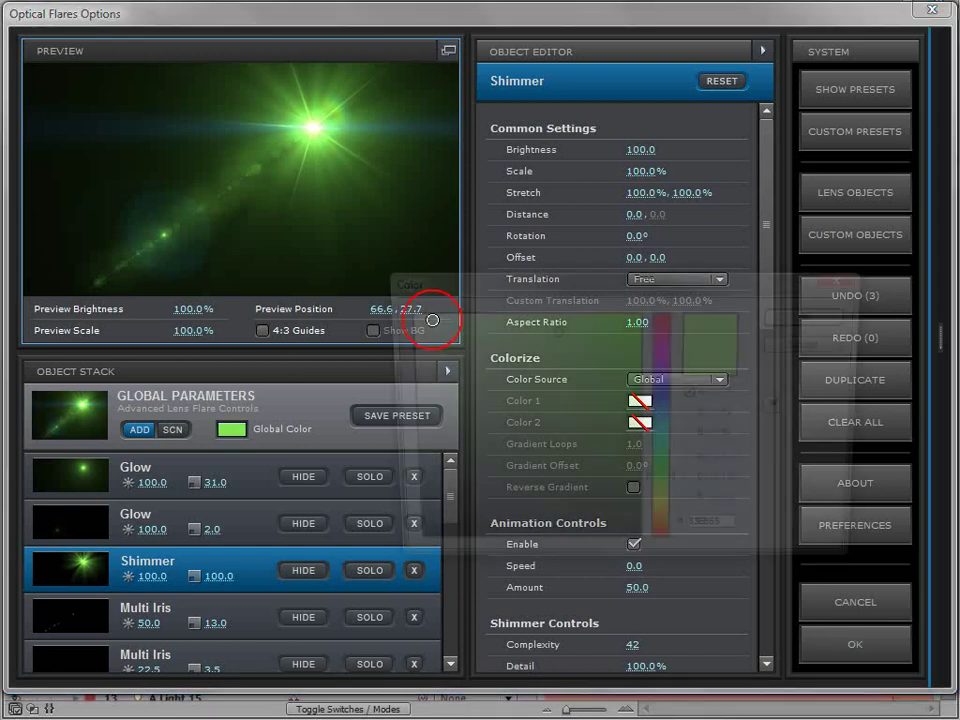
{"action": "left_click", "coordinate": [812, 316]}
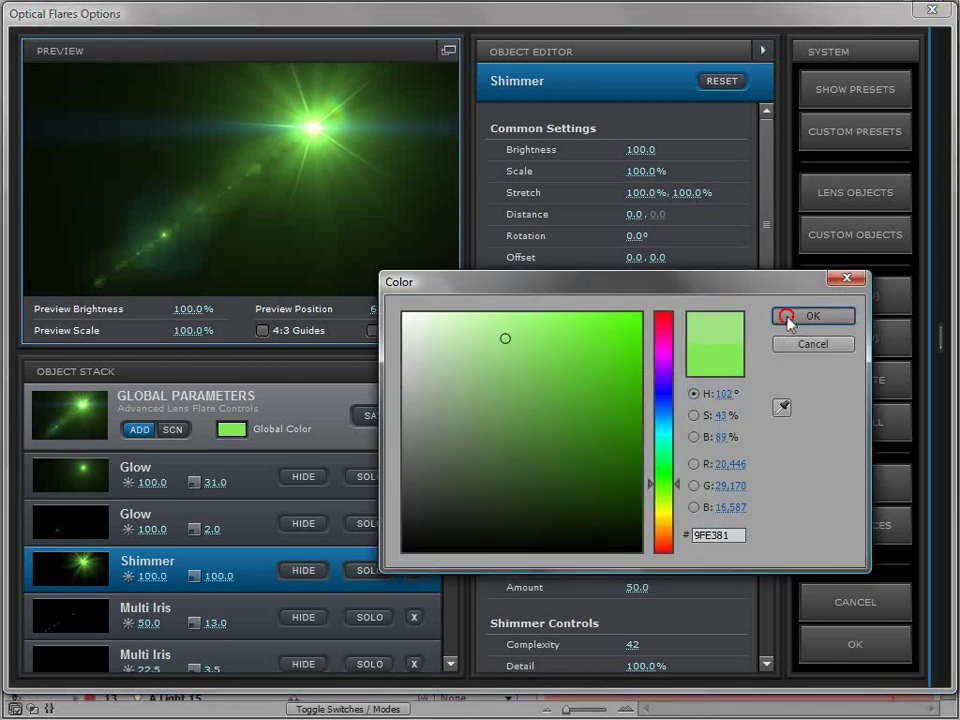
{"action": "left_click", "coordinate": [845, 527]}
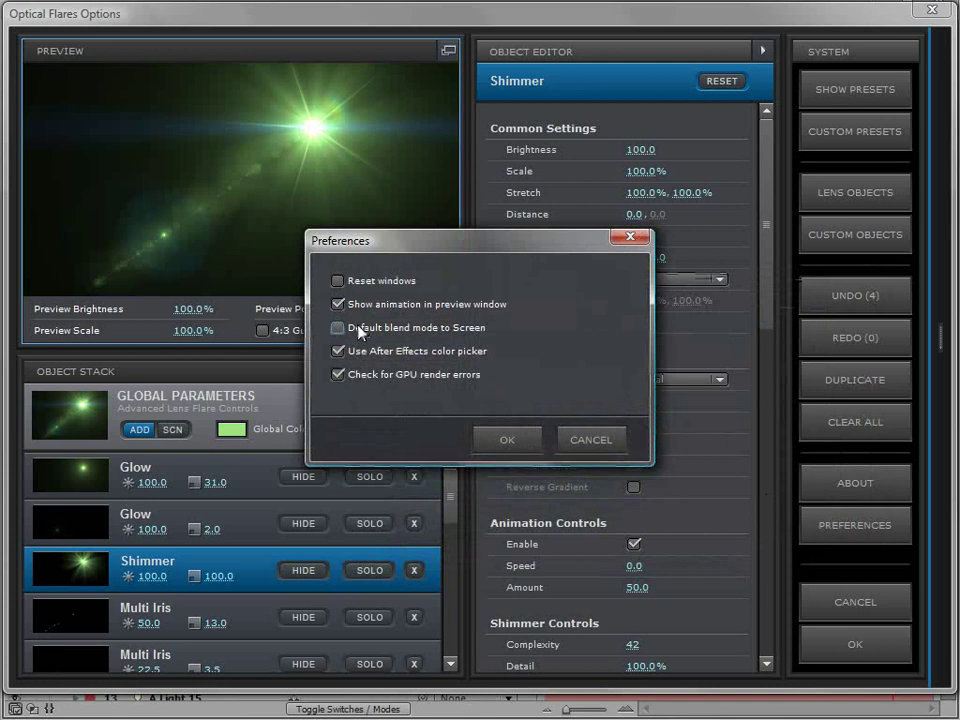
{"action": "left_click", "coordinate": [516, 446]}
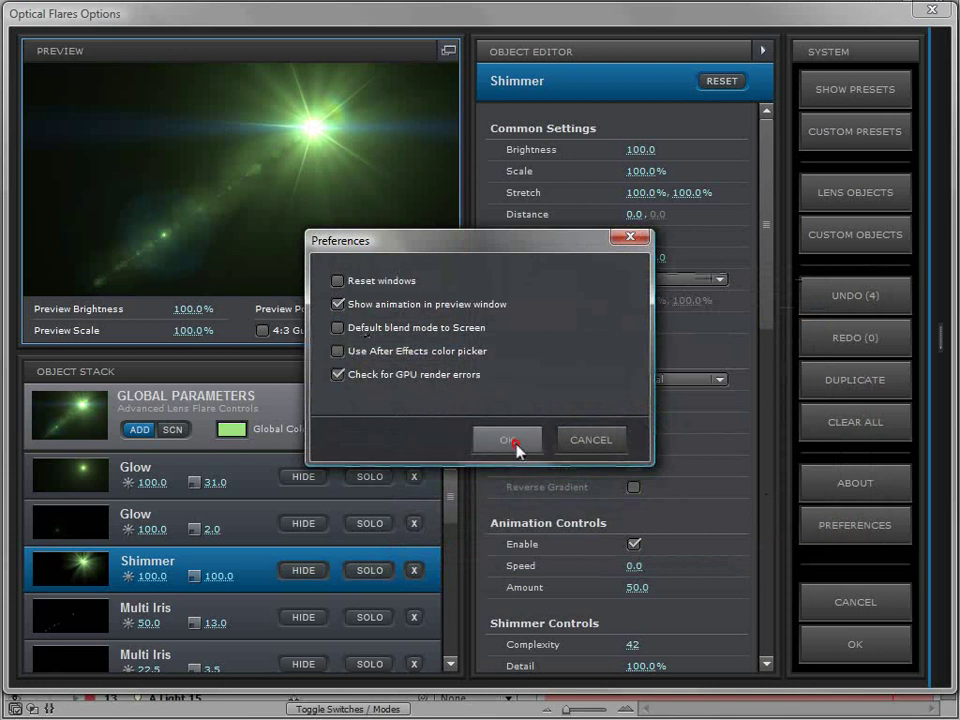
Step: Change the flare's global color to a darker, muted green and apply the Optical Flares options to the OF layer
{"action": "left_click", "coordinate": [231, 429]}
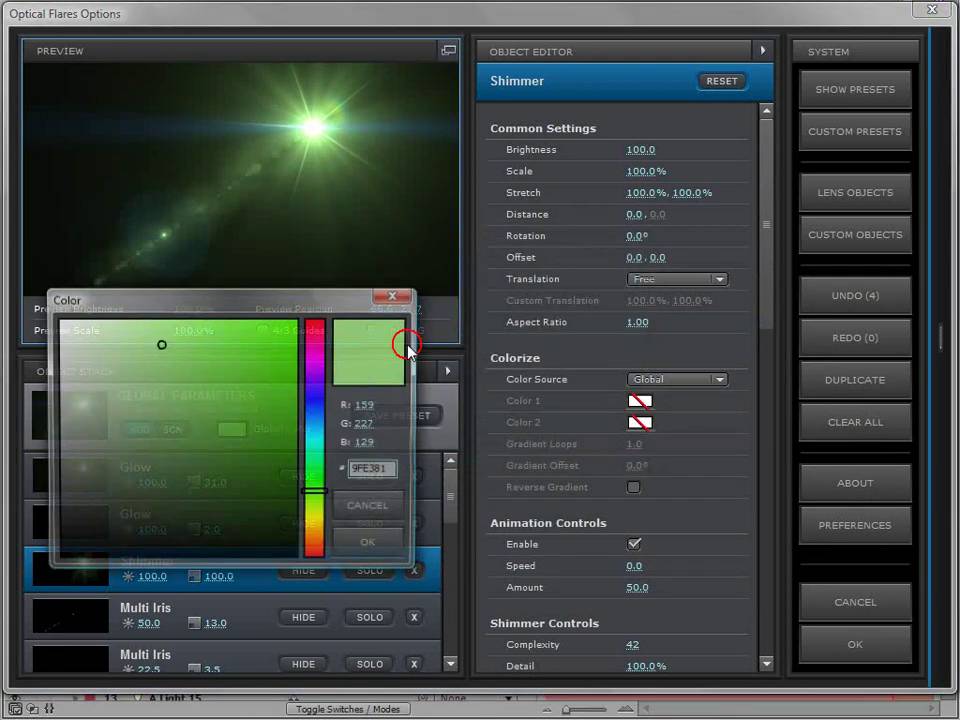
{"action": "left_click_drag", "start_coordinate": [170, 360], "coordinate": [233, 404]}
{"action": "left_click", "coordinate": [153, 368]}
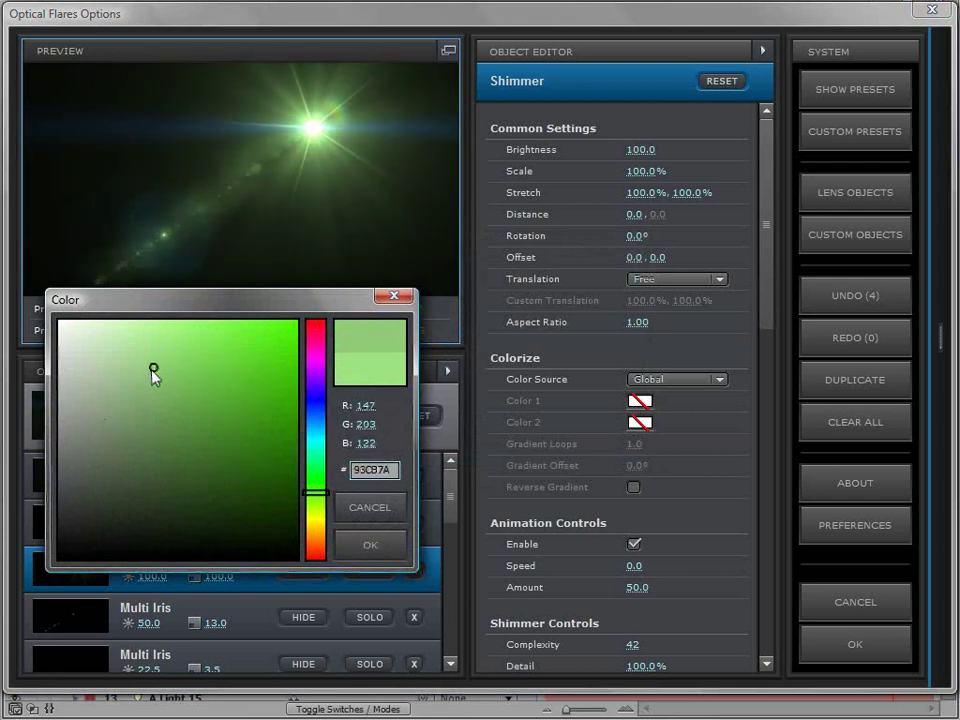
{"action": "left_click_drag", "start_coordinate": [148, 380], "coordinate": [170, 378]}
{"action": "left_click", "coordinate": [360, 547]}
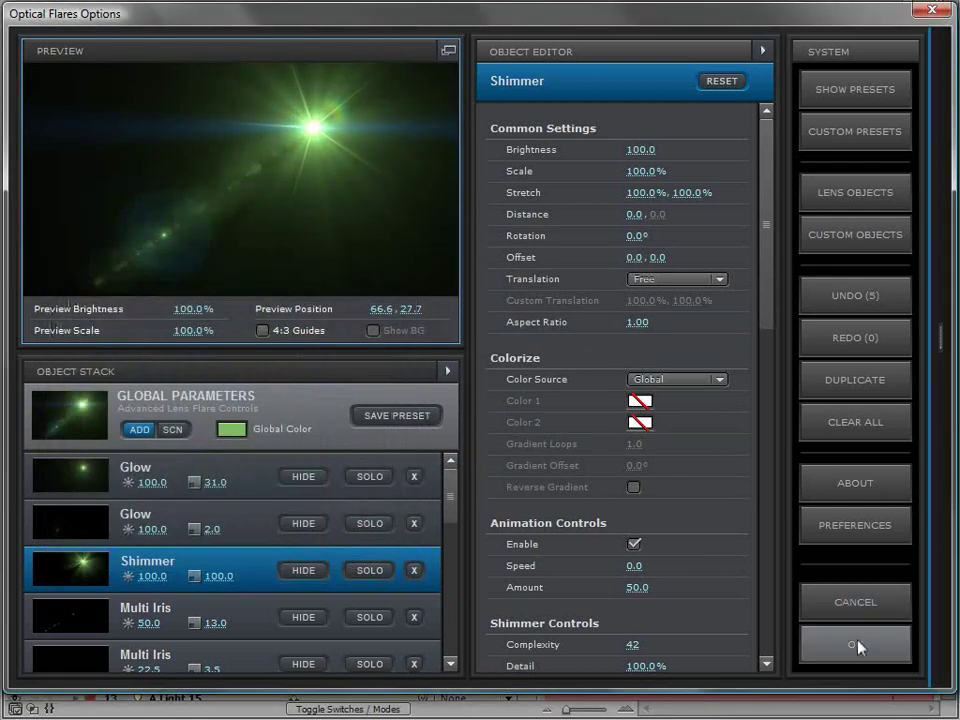
{"action": "left_click", "coordinate": [851, 643]}
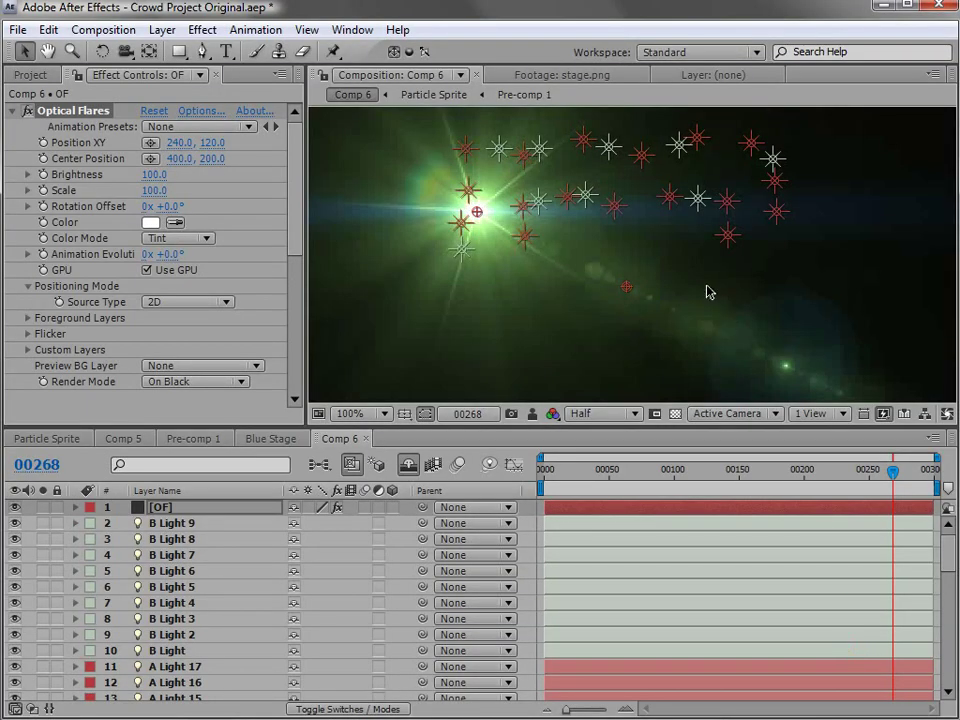
Step: Set the Optical Flares positioning source type to Track Lights so flares are placed on the truss lights
{"action": "scroll", "coordinate": [694, 305], "scroll_direction": "down", "scroll_amount": 1}
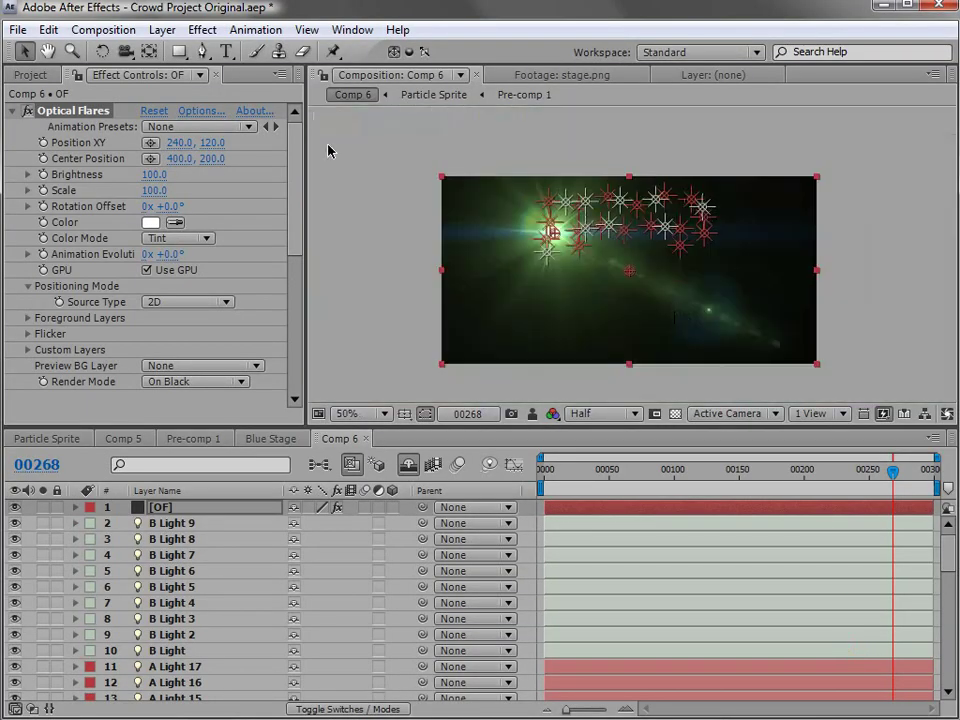
{"action": "left_click", "coordinate": [165, 303]}
{"action": "left_click", "coordinate": [206, 348]}
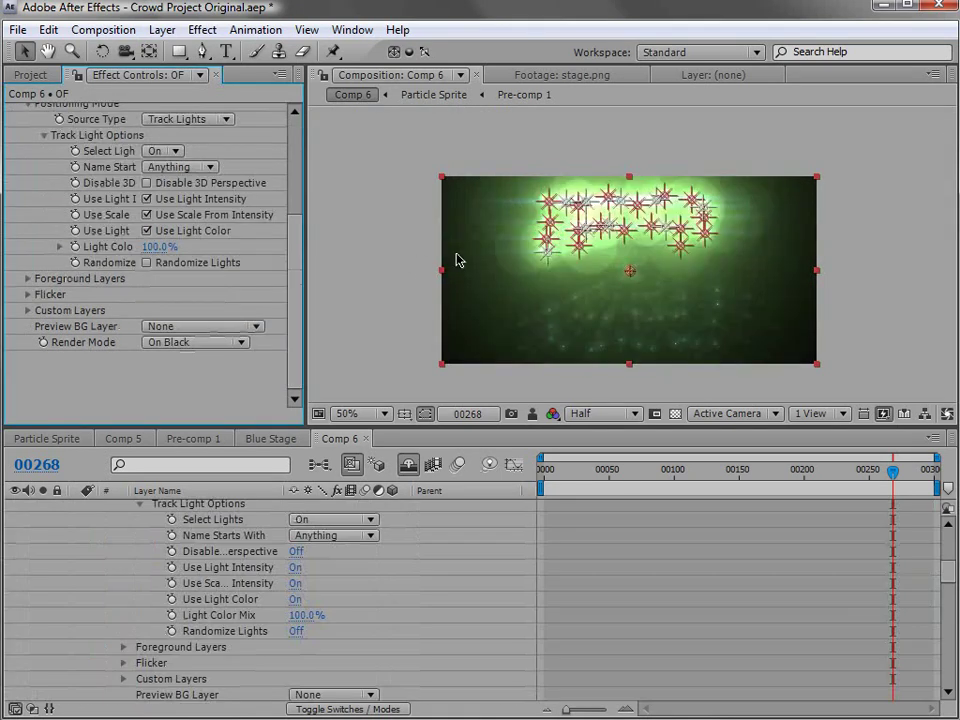
{"action": "scroll", "coordinate": [456, 260], "scroll_direction": "up", "scroll_amount": 1}
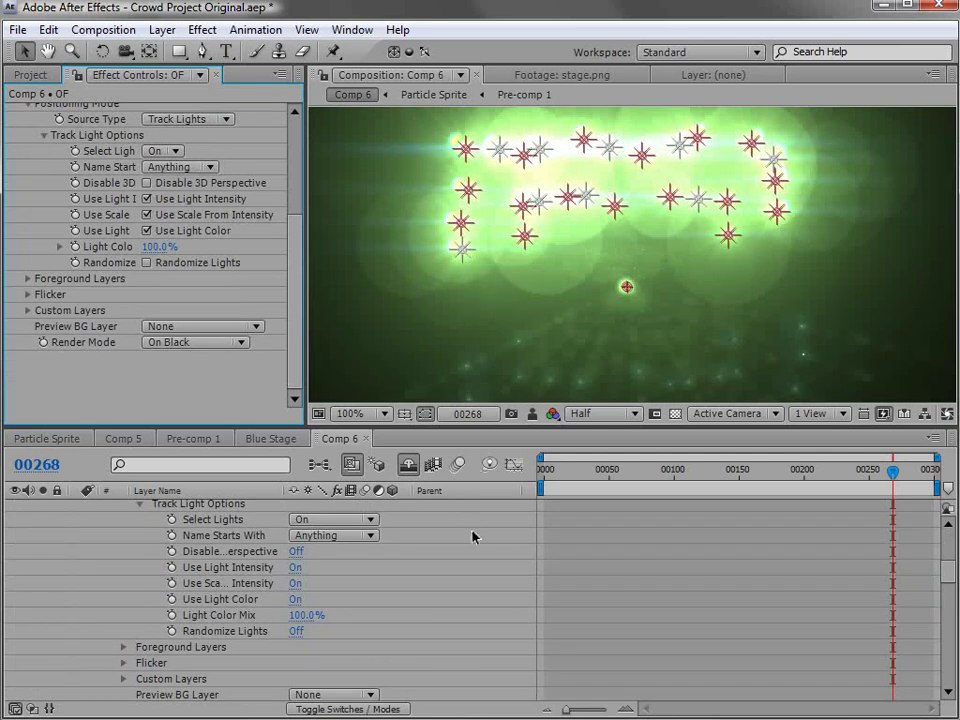
Step: Set the OF layer's blending mode to Screen so the stage shows through the flares
{"action": "scroll", "coordinate": [480, 550], "scroll_direction": "up", "scroll_amount": 5}
{"action": "key", "text": "ctrl+shift+a"}
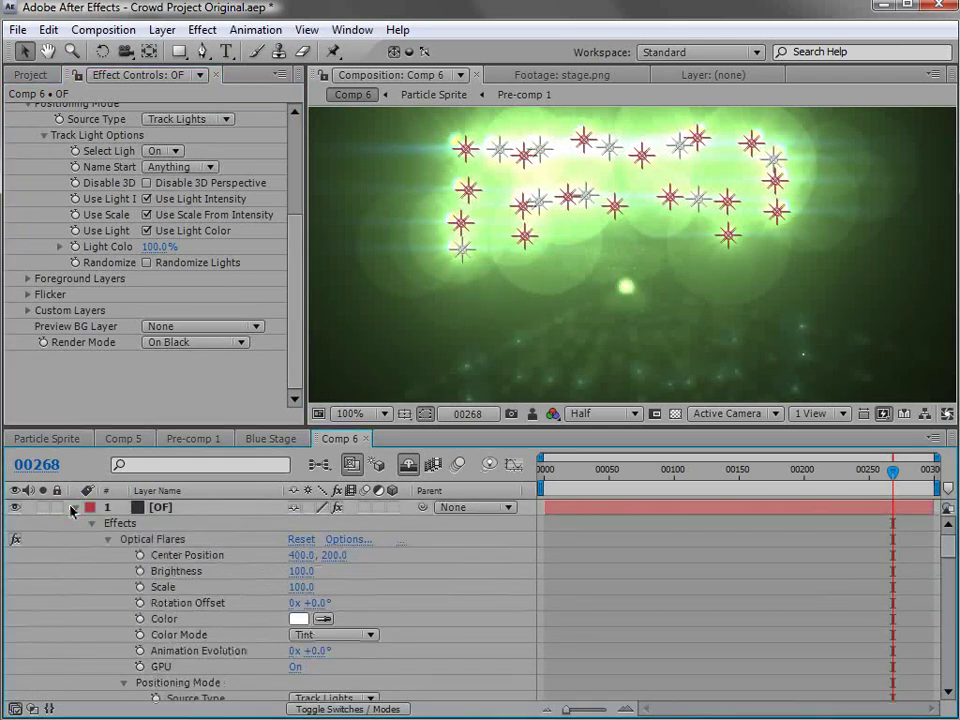
{"action": "left_click", "coordinate": [311, 709]}
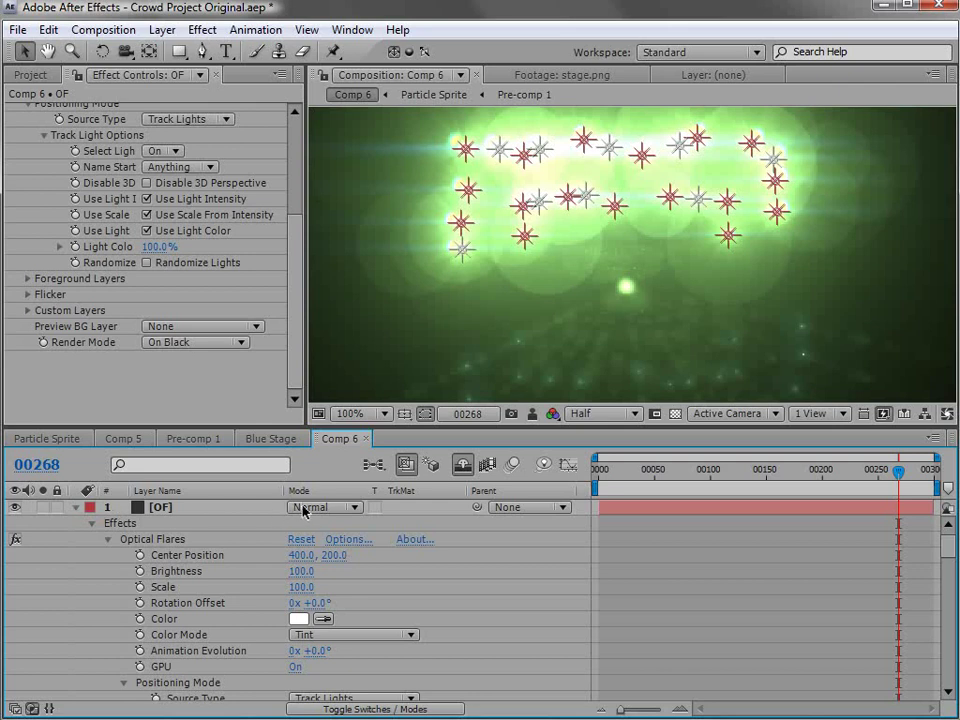
{"action": "left_click", "coordinate": [300, 508]}
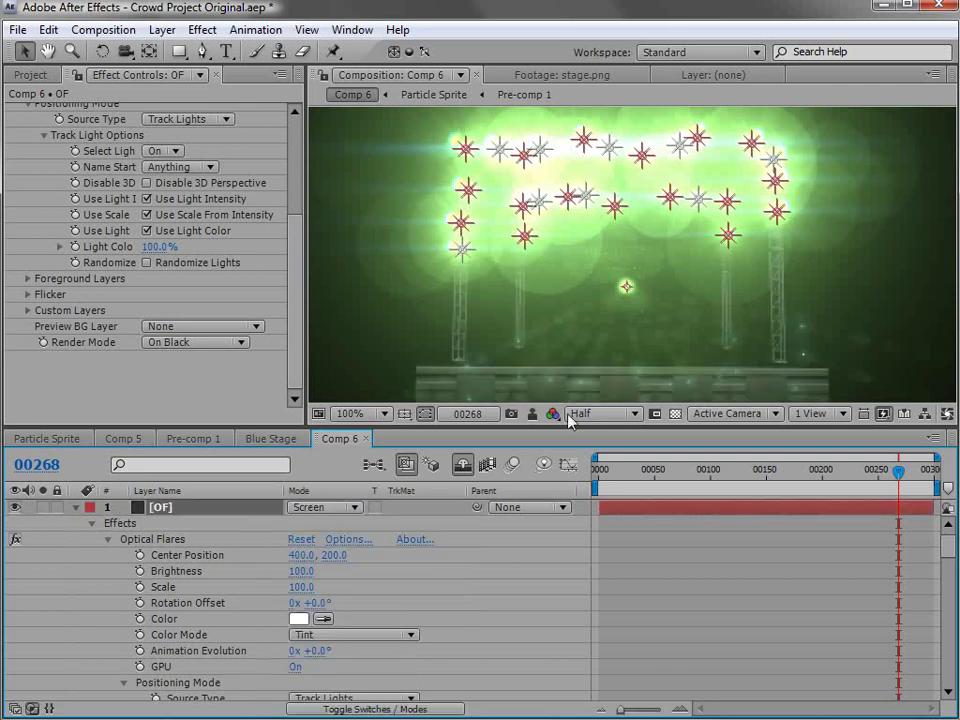
{"action": "scroll", "coordinate": [617, 276], "scroll_direction": "down", "scroll_amount": 2}
{"action": "scroll", "coordinate": [617, 276], "scroll_direction": "up", "scroll_amount": 2}
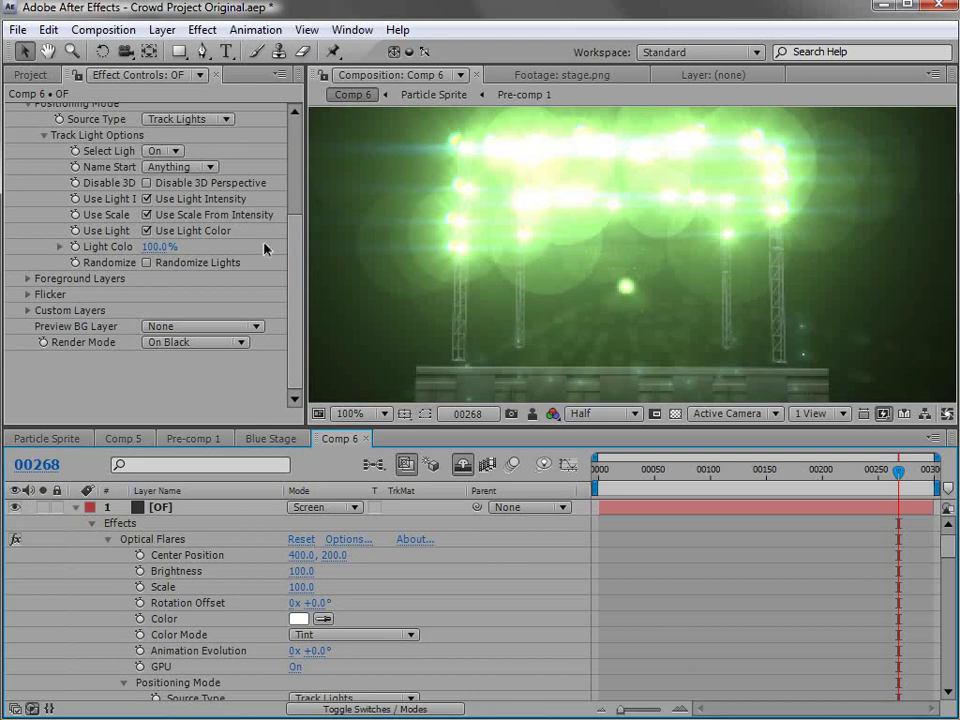
Step: Lower the Optical Flares brightness to 50 and try a flare scale of 500
{"action": "left_click_drag", "start_coordinate": [293, 280], "coordinate": [298, 158]}
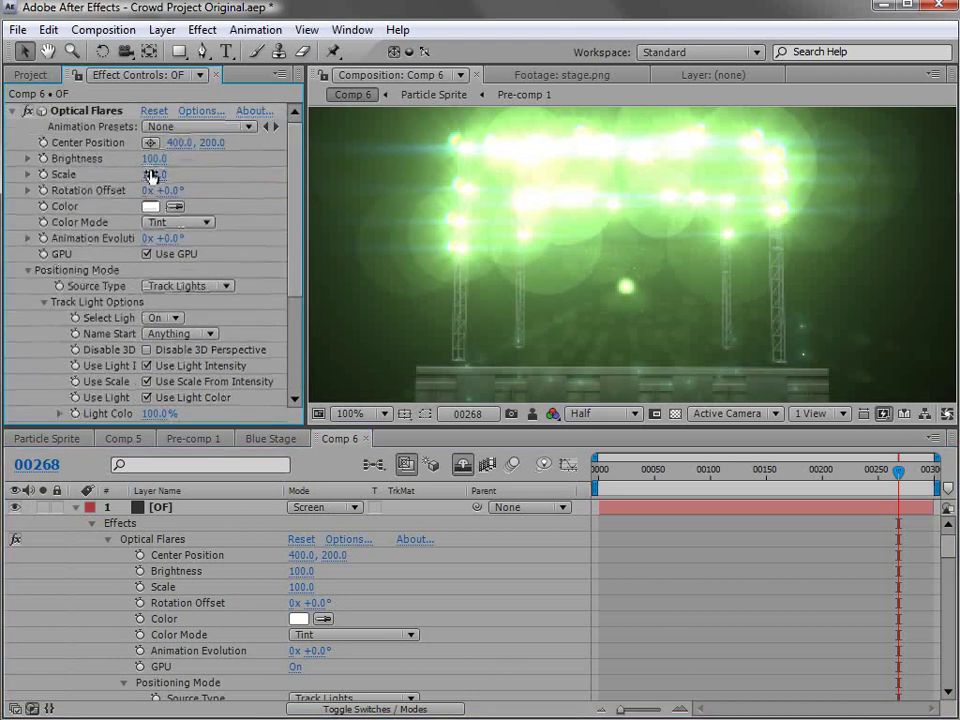
{"action": "left_click_drag", "start_coordinate": [153, 158], "coordinate": [145, 158]}
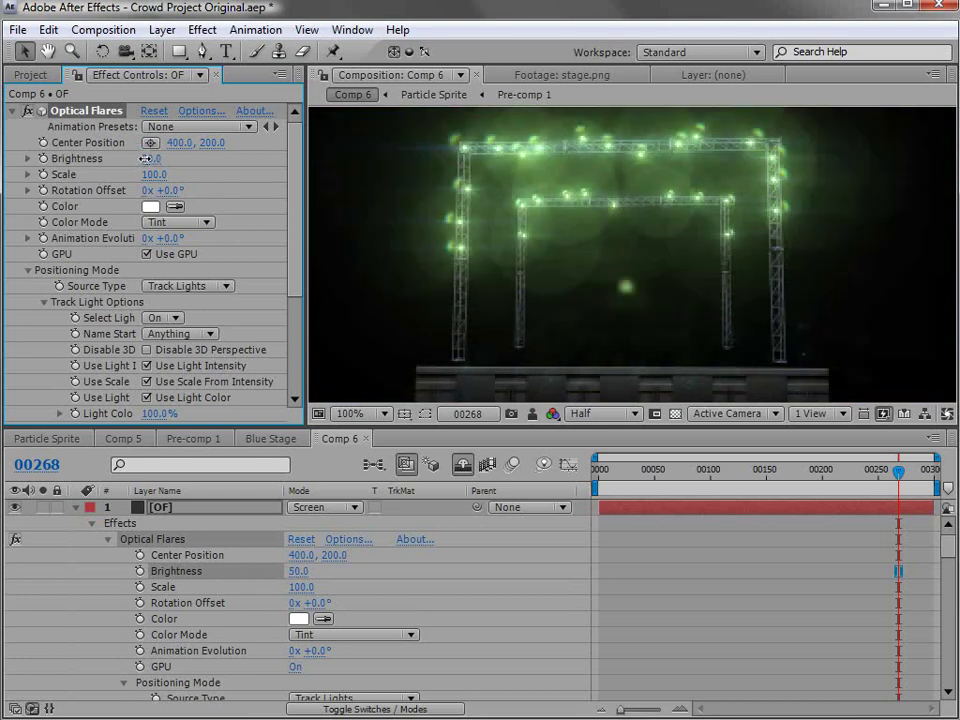
{"action": "left_click", "coordinate": [154, 174]}
{"action": "type", "text": "500"}
{"action": "key", "text": "Return"}
{"action": "left_click_drag", "start_coordinate": [200, 172], "coordinate": [185, 174]}
Step: Set the Optical Flares brightness to 20 and the flare scale to 290
{"action": "left_click", "coordinate": [150, 158]}
{"action": "type", "text": "20"}
{"action": "key", "text": "Tab"}
{"action": "type", "text": "200"}
{"action": "key", "text": "Return"}
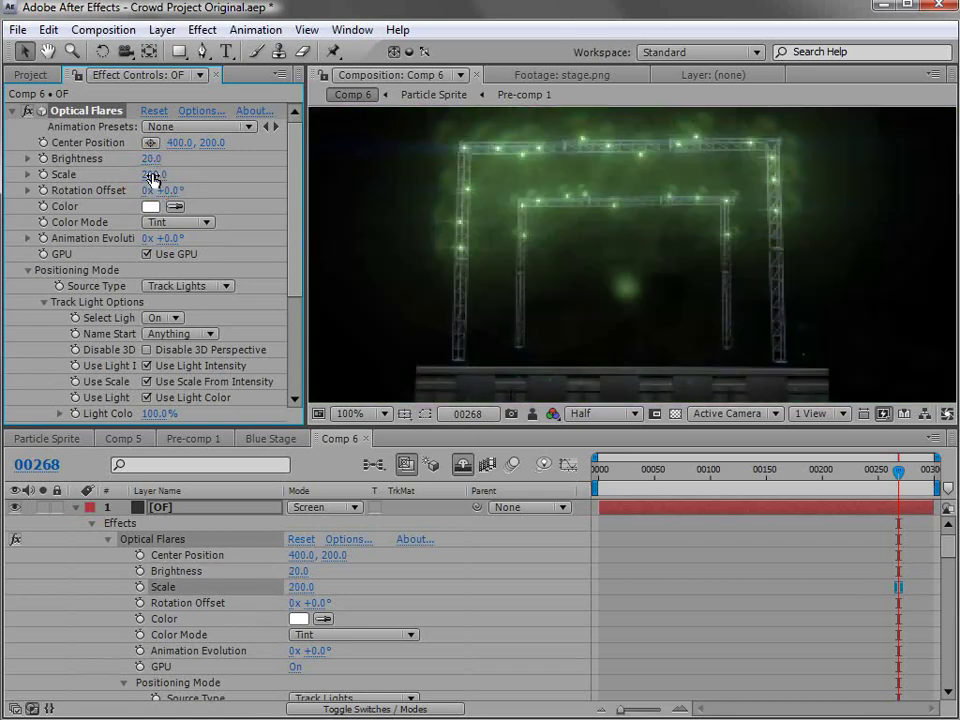
{"action": "left_click_drag", "start_coordinate": [154, 174], "coordinate": [158, 174]}
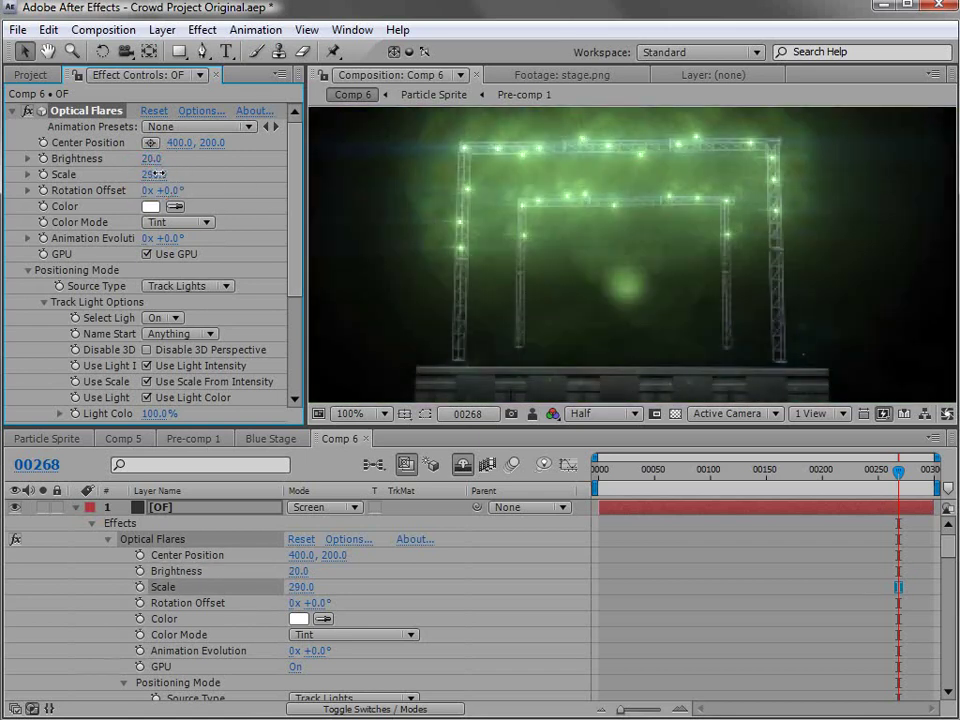
Step: Try a much higher flare brightness, then set the brightness to 15
{"action": "left_click", "coordinate": [150, 158]}
{"action": "type", "text": "100"}
{"action": "key", "text": "Return"}
{"action": "left_click_drag", "start_coordinate": [152, 158], "coordinate": [140, 158]}
{"action": "left_click", "coordinate": [180, 157]}
{"action": "type", "text": "15"}
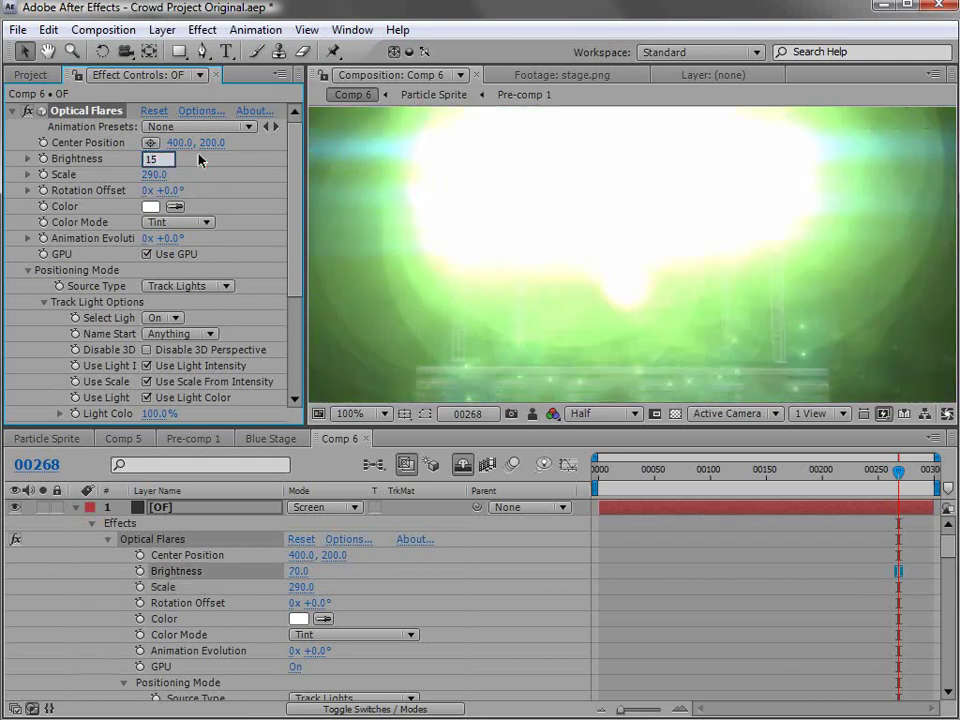
{"action": "key", "text": "Return"}
Step: Set the flare brightness to 25 and check the glow on the trusses
{"action": "left_click_drag", "start_coordinate": [540, 189], "coordinate": [559, 229]}
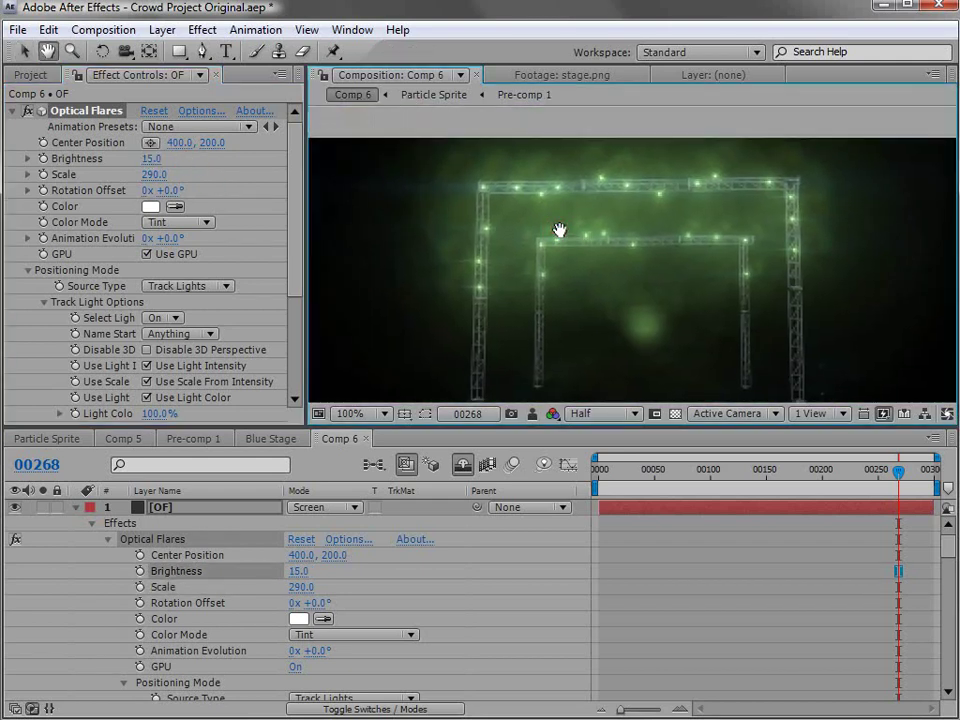
{"action": "left_click", "coordinate": [149, 160]}
{"action": "type", "text": "25"}
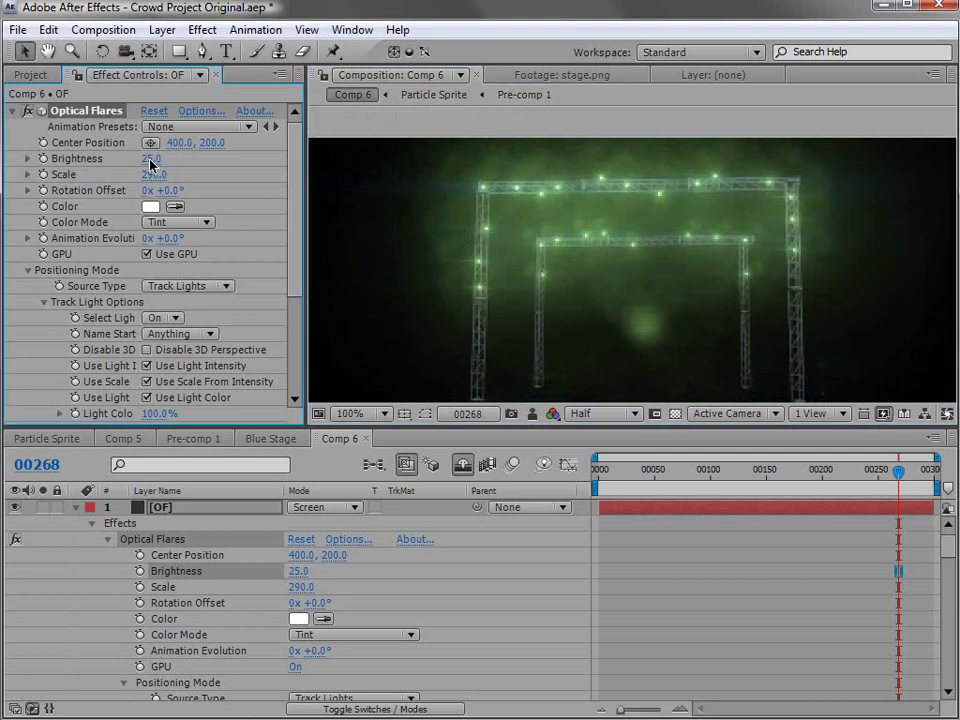
{"action": "key", "text": "Return"}
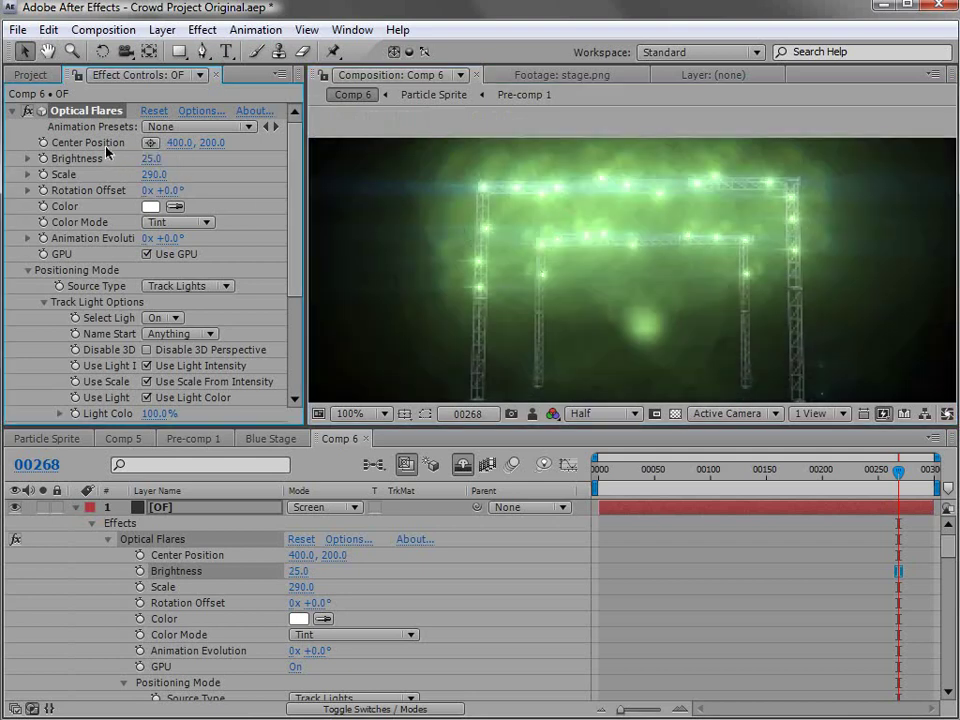
Step: Preview the Hoop object alone in the Optical Flares options, enable Ignore 3D Perspective for it and apply the options
{"action": "left_click", "coordinate": [192, 114]}
{"action": "left_click_drag", "start_coordinate": [180, 146], "coordinate": [378, 107]}
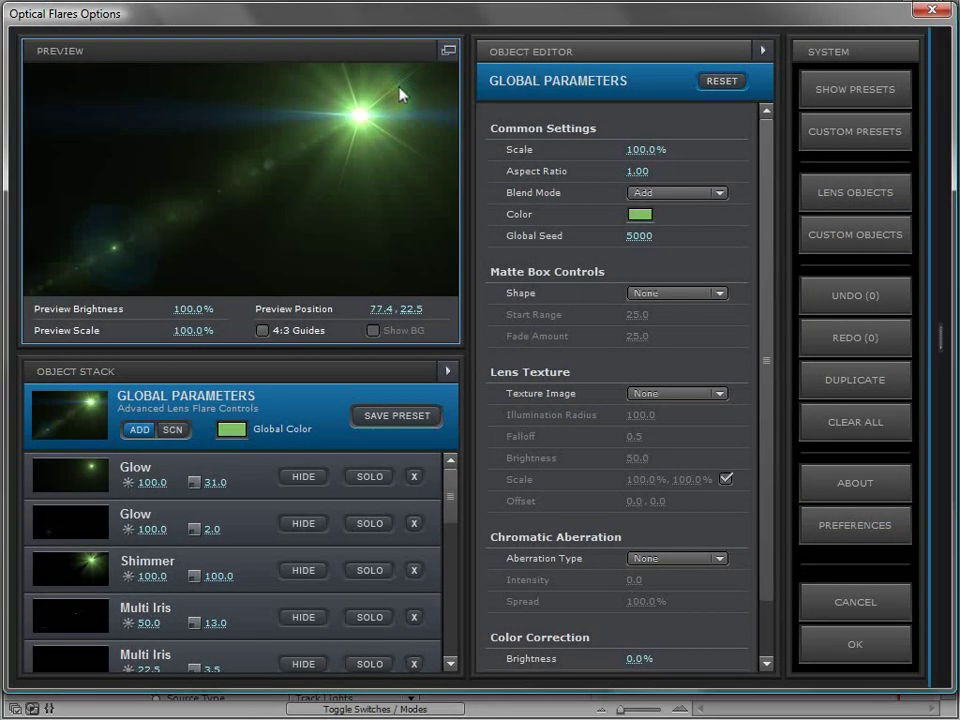
{"action": "left_click_drag", "start_coordinate": [455, 513], "coordinate": [455, 670]}
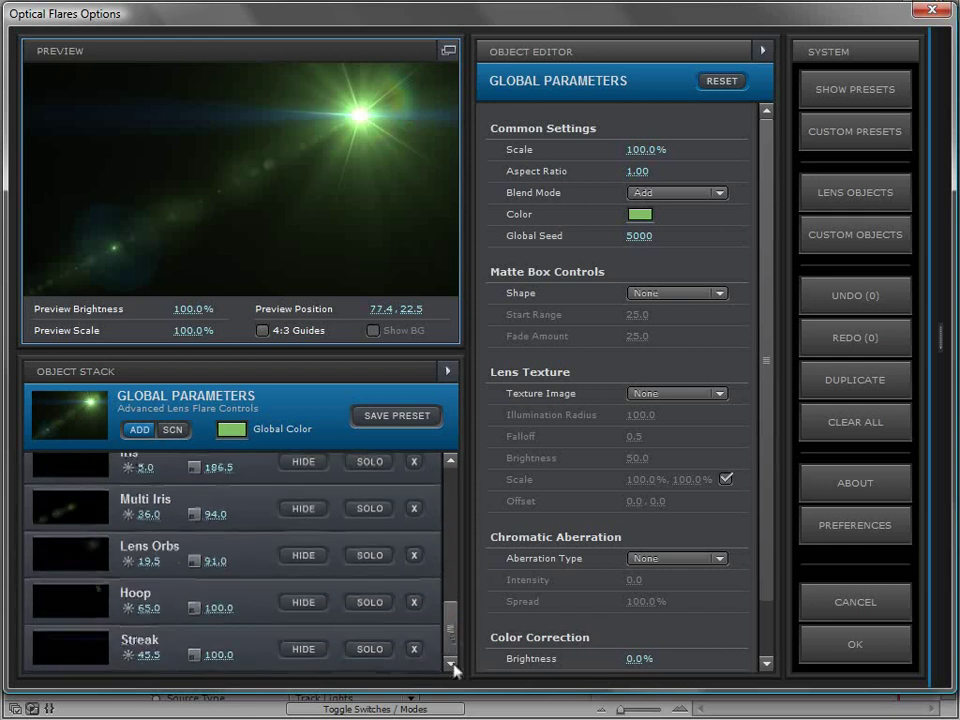
{"action": "left_click", "coordinate": [258, 604]}
{"action": "left_click", "coordinate": [375, 603]}
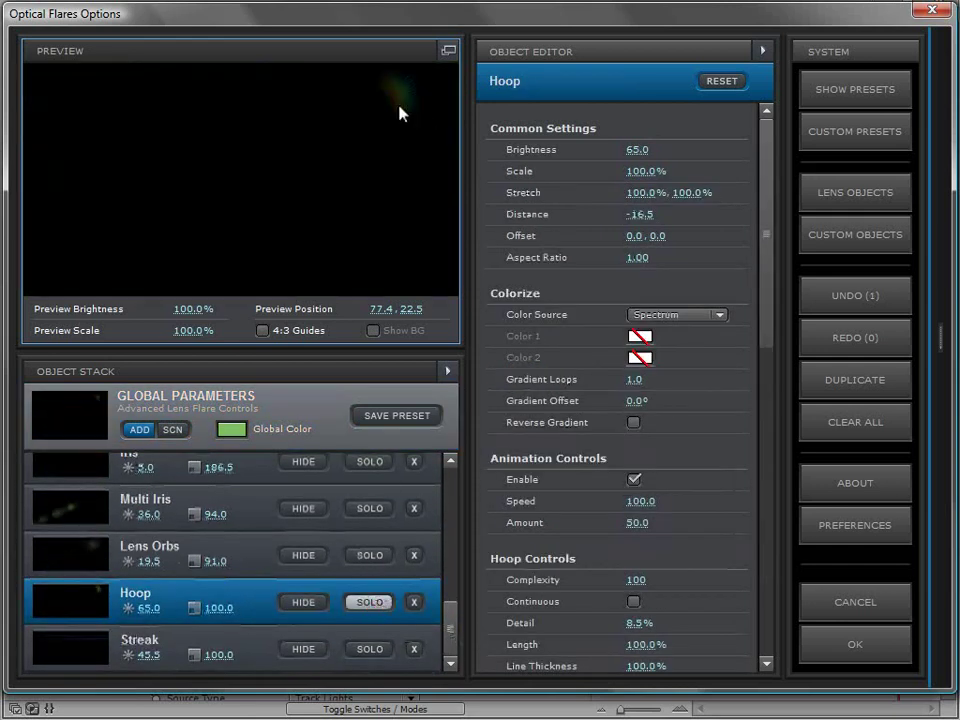
{"action": "left_click", "coordinate": [370, 602]}
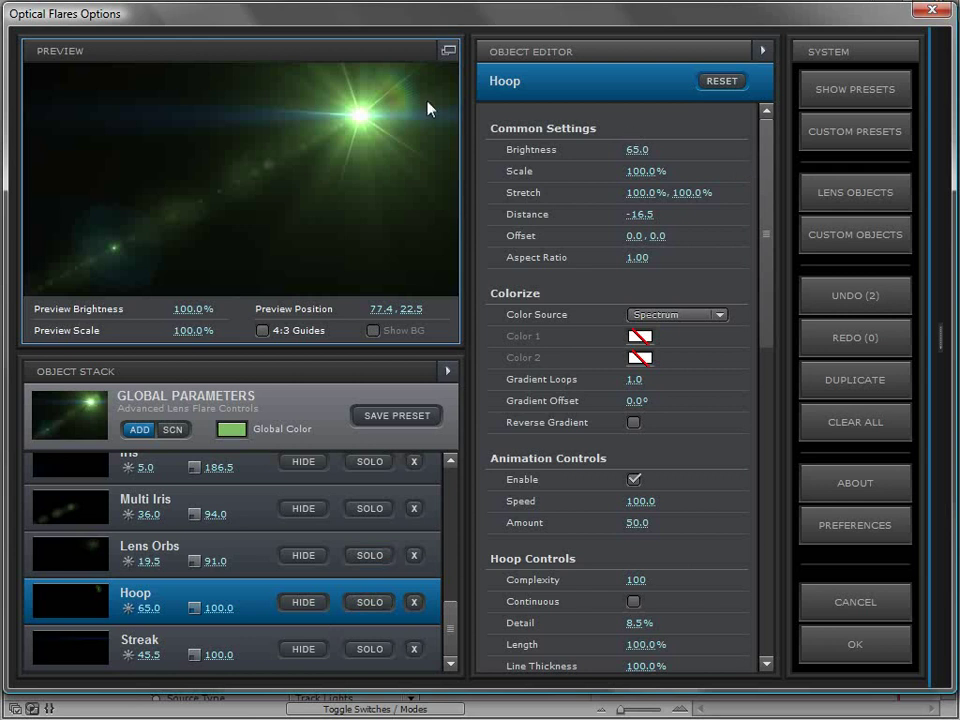
{"action": "left_click_drag", "start_coordinate": [766, 202], "coordinate": [754, 542]}
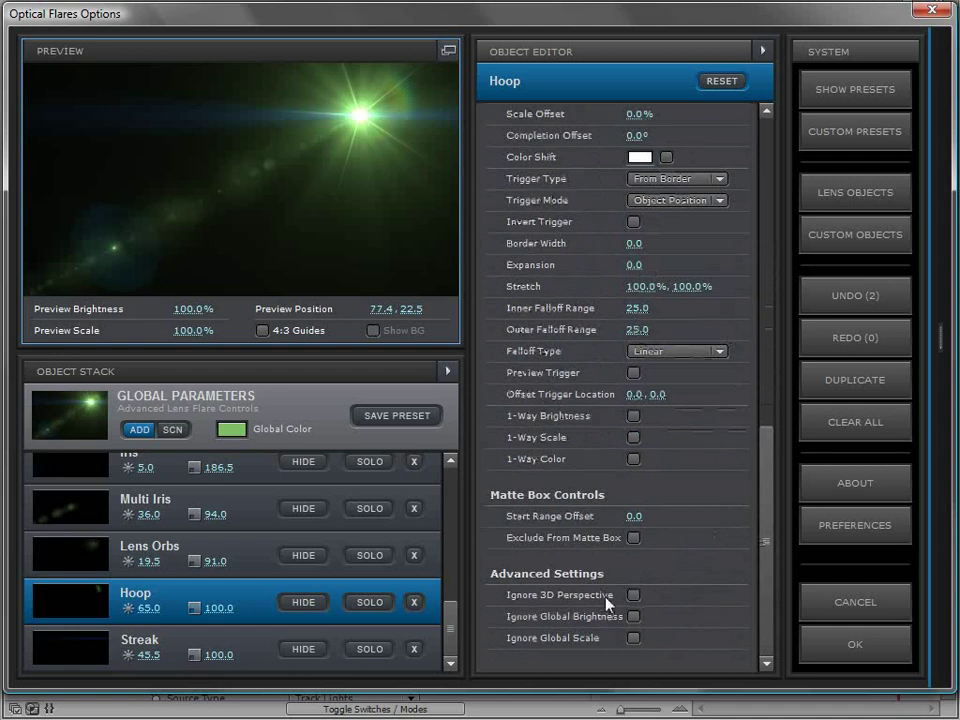
{"action": "left_click_drag", "start_coordinate": [406, 20], "coordinate": [407, 272]}
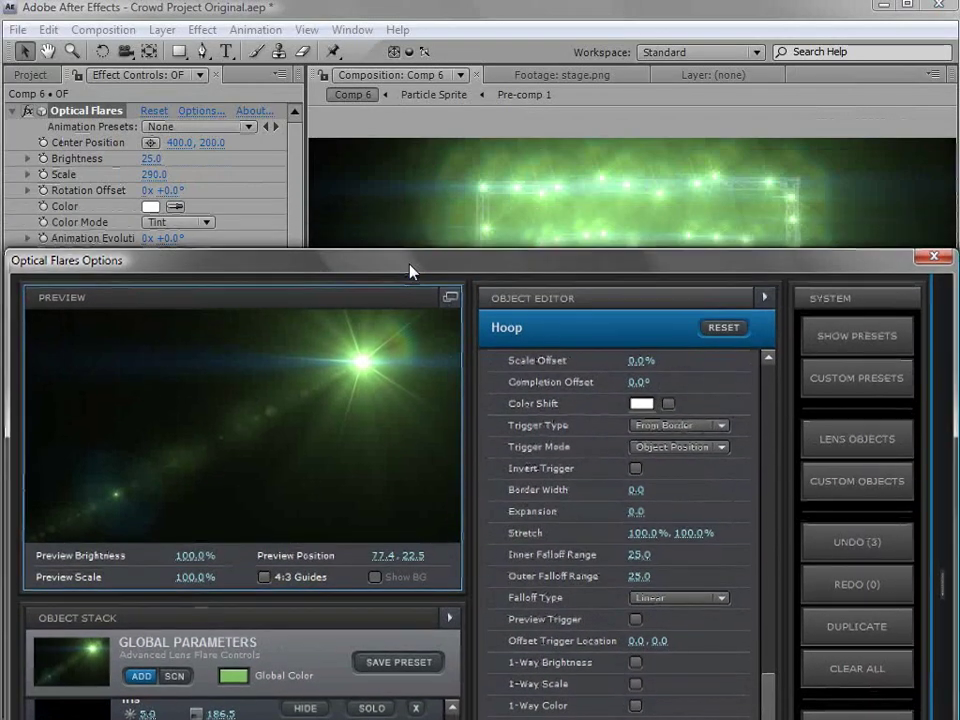
{"action": "left_click_drag", "start_coordinate": [758, 278], "coordinate": [474, 24]}
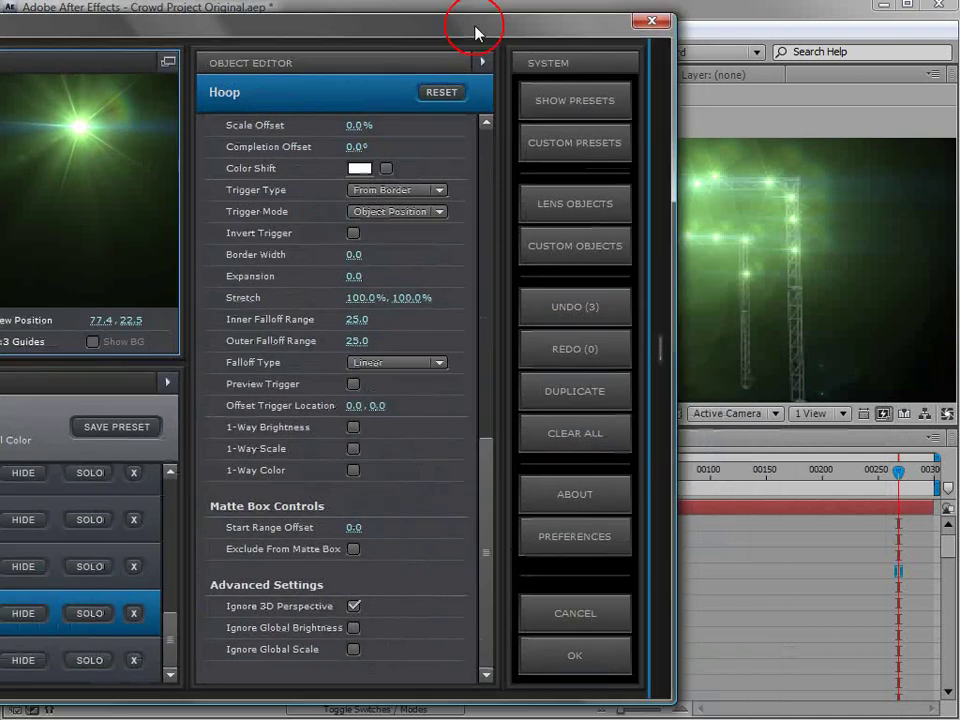
{"action": "left_click", "coordinate": [580, 664]}
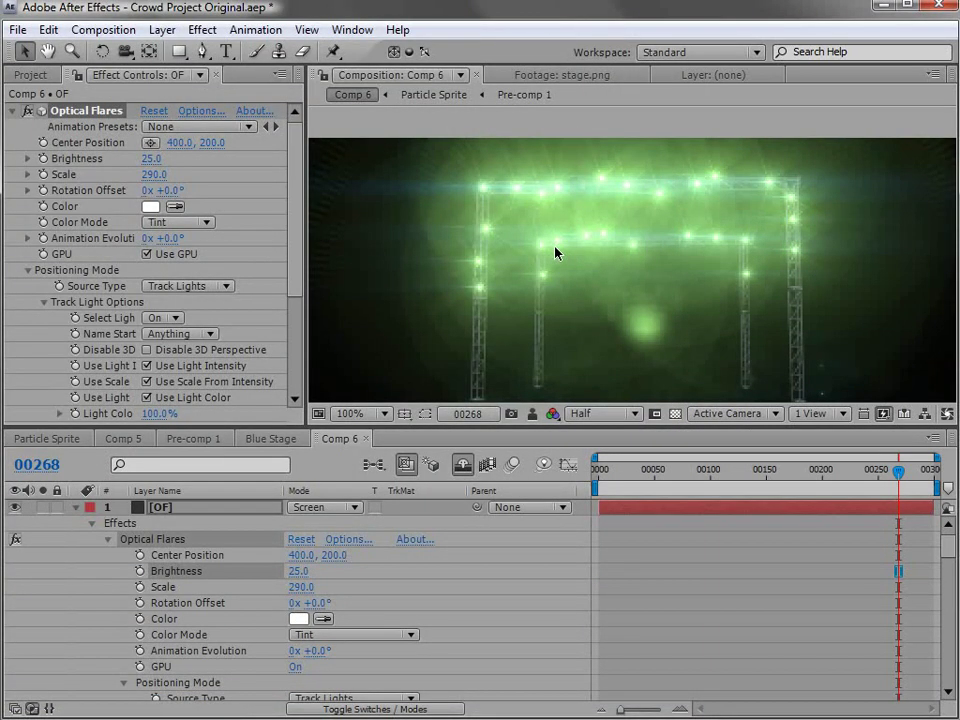
Step: Set the flare scale to 200 and the composition's preview resolution to Full
{"action": "left_click", "coordinate": [152, 174]}
{"action": "type", "text": "200"}
{"action": "key", "text": "Return"}
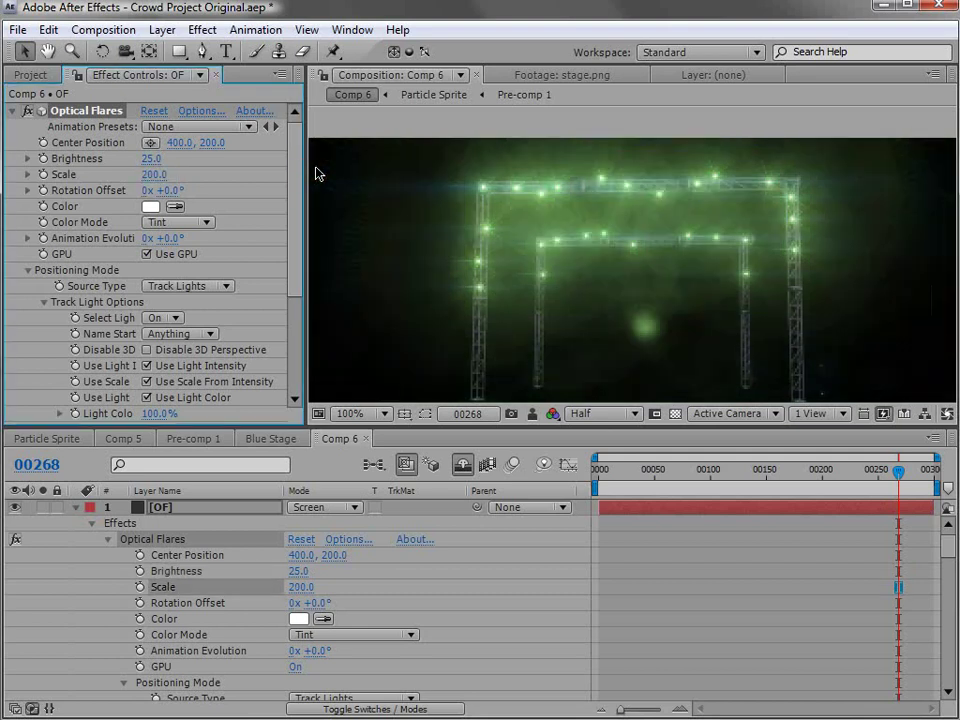
{"action": "key", "text": "ctrl+j"}
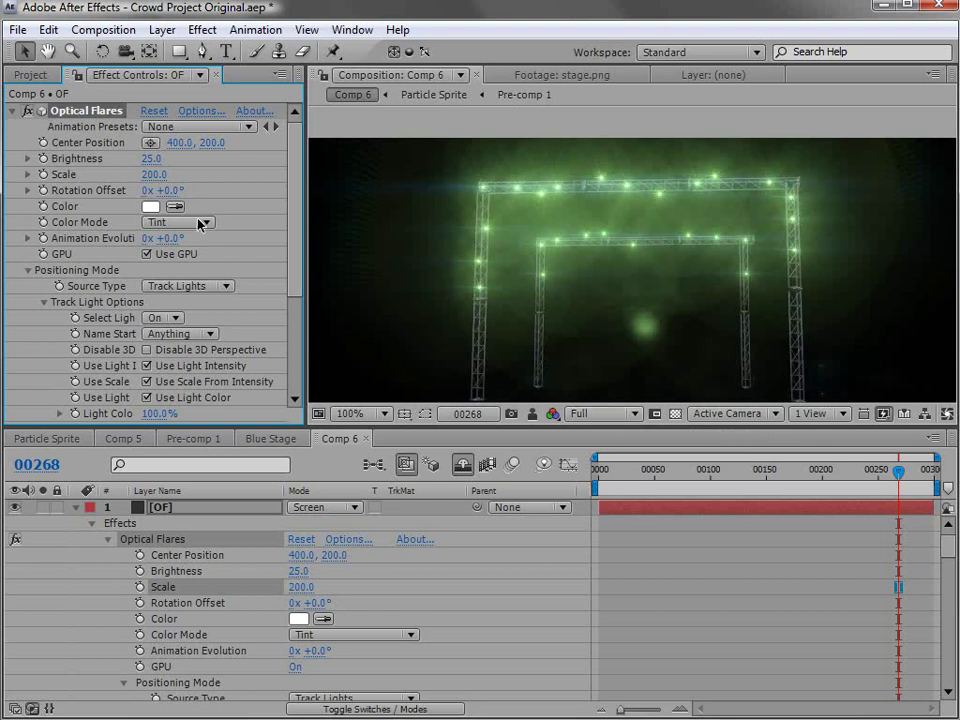
Step: Raise the Optical Flares brightness to 40
{"action": "left_click", "coordinate": [150, 157]}
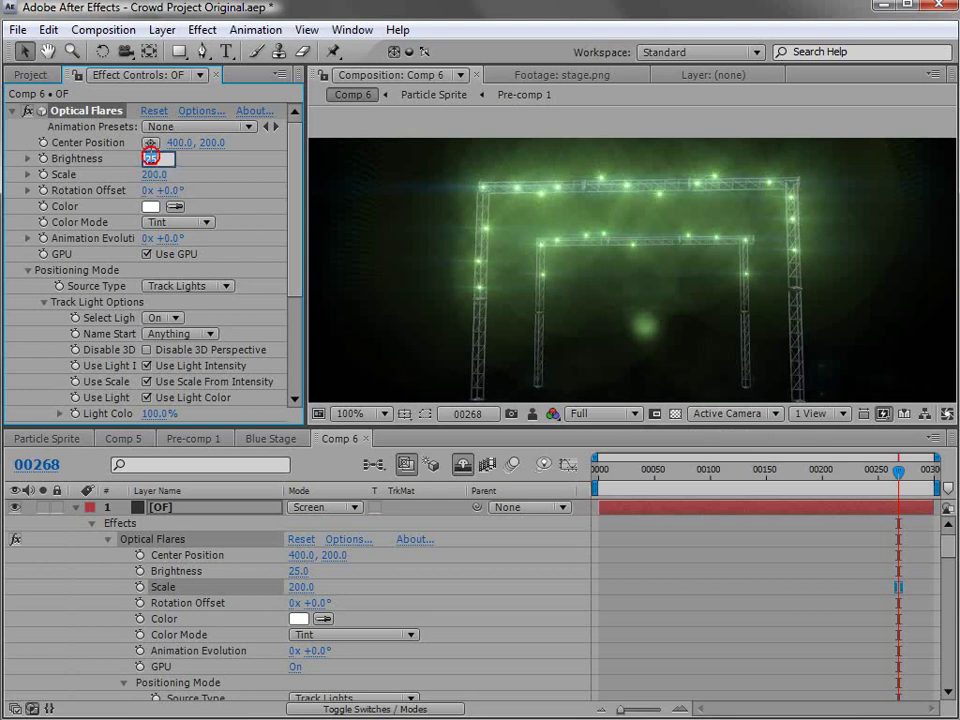
{"action": "type", "text": "40"}
{"action": "key", "text": "Return"}
Step: Set the Optical Flares flicker amount to 50, leaving the flicker type at Smooth
{"action": "left_click_drag", "start_coordinate": [296, 205], "coordinate": [295, 312]}
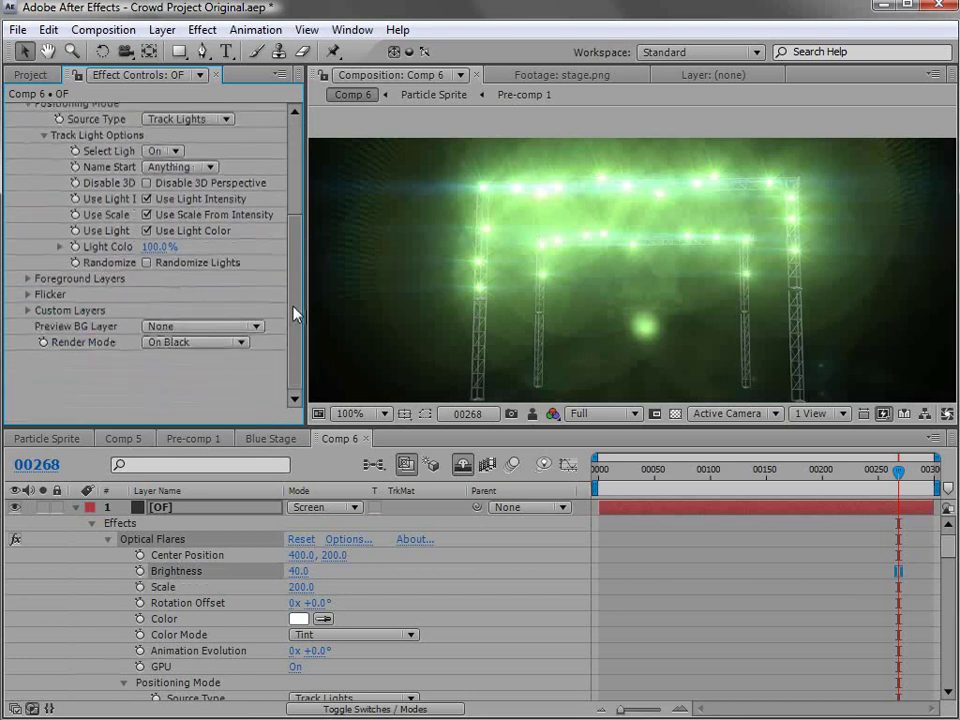
{"action": "left_click", "coordinate": [28, 296]}
{"action": "left_click", "coordinate": [150, 342]}
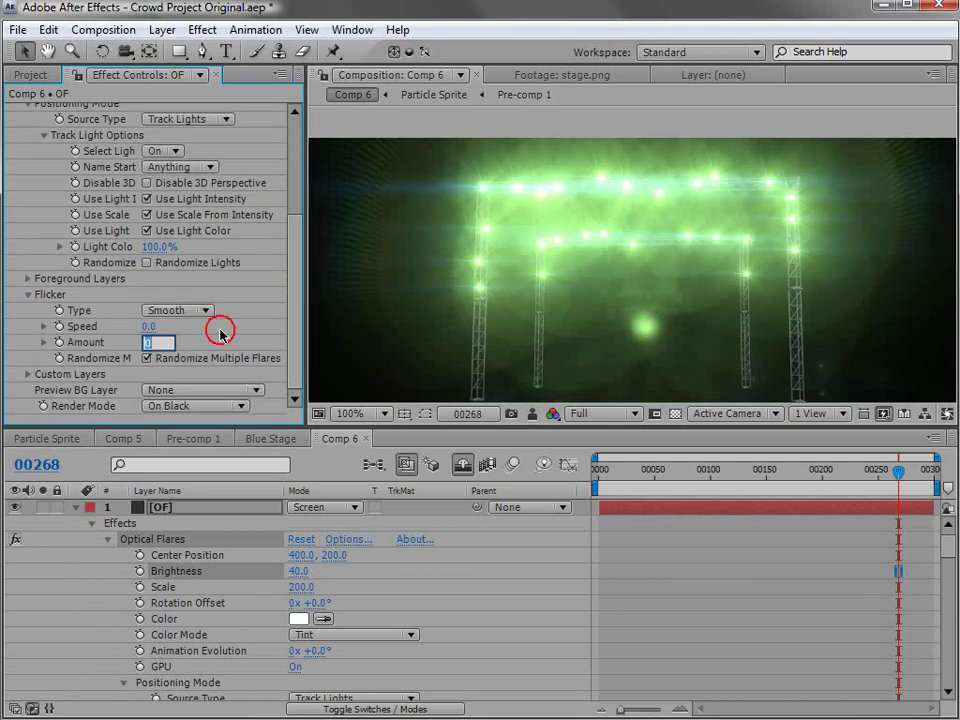
{"action": "type", "text": "50"}
{"action": "key", "text": "Return"}
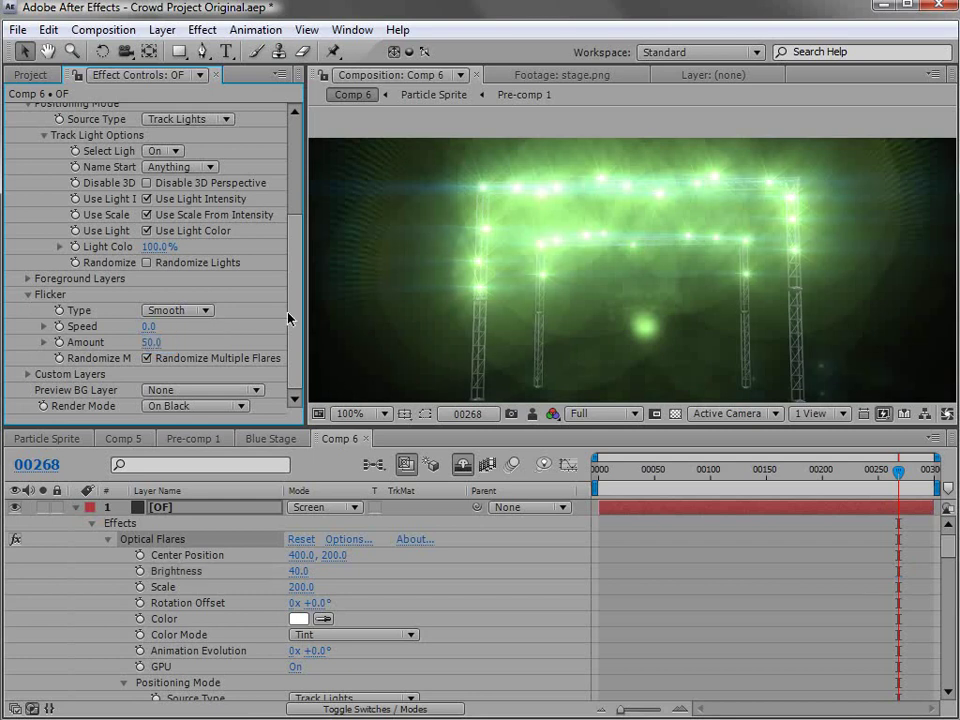
Step: Set the flicker speed to 15 and scrub through the timeline to frame 109 to check the flickering
{"action": "left_click_drag", "start_coordinate": [294, 310], "coordinate": [289, 270]}
{"action": "left_click_drag", "start_coordinate": [673, 470], "coordinate": [742, 484]}
{"action": "left_click", "coordinate": [294, 272]}
{"action": "scroll", "coordinate": [294, 272], "scroll_direction": "down", "scroll_amount": 5}
{"action": "left_click_drag", "start_coordinate": [150, 327], "coordinate": [172, 335]}
{"action": "left_click_drag", "start_coordinate": [642, 472], "coordinate": [720, 472]}
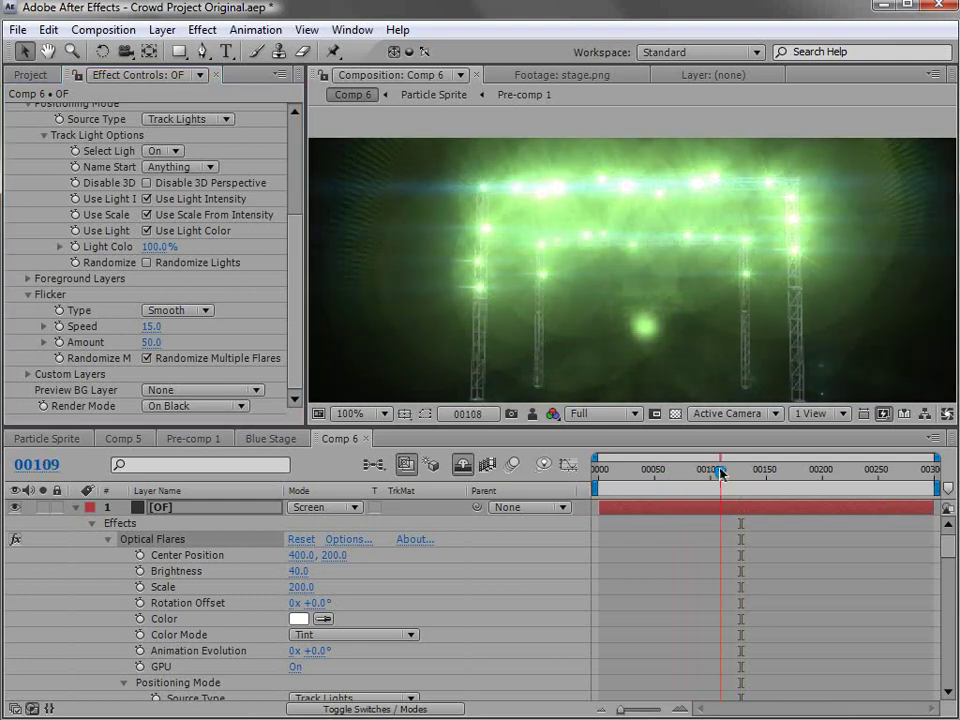
Step: Orbit the composition camera to see the stage and trusses from an angle
{"action": "scroll", "coordinate": [570, 287], "scroll_direction": "down", "scroll_amount": 2}
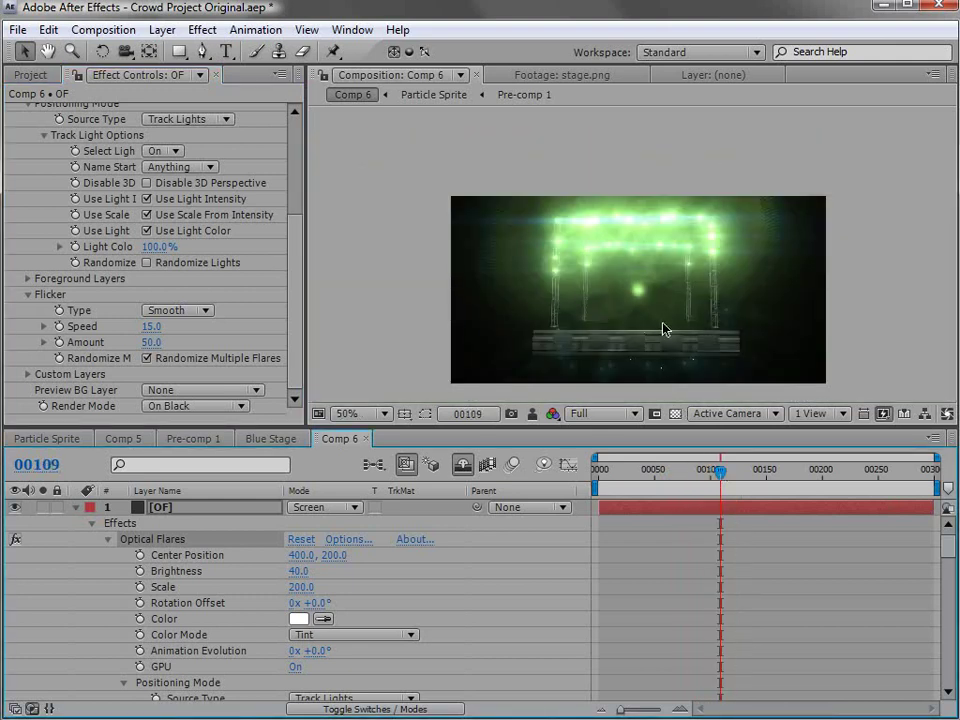
{"action": "key", "text": "c"}
{"action": "left_click_drag", "start_coordinate": [590, 267], "coordinate": [506, 375]}
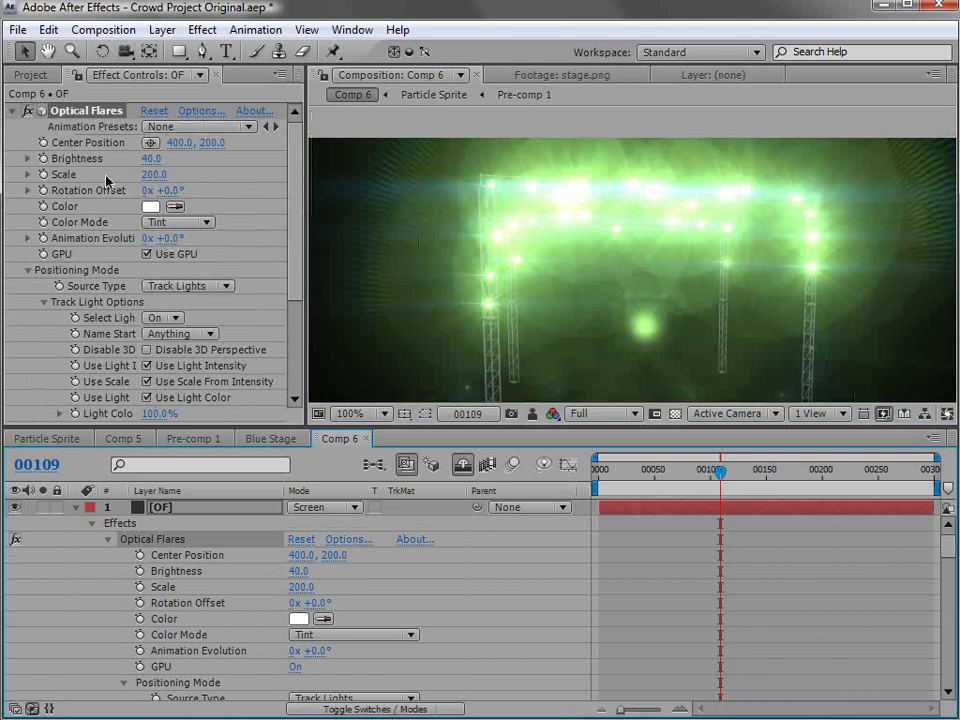
Step: Set the Optical Flares brightness to 10 and scale to 500, and inspect the result in an enlarged composition view
{"action": "left_click", "coordinate": [151, 159]}
{"action": "type", "text": "10"}
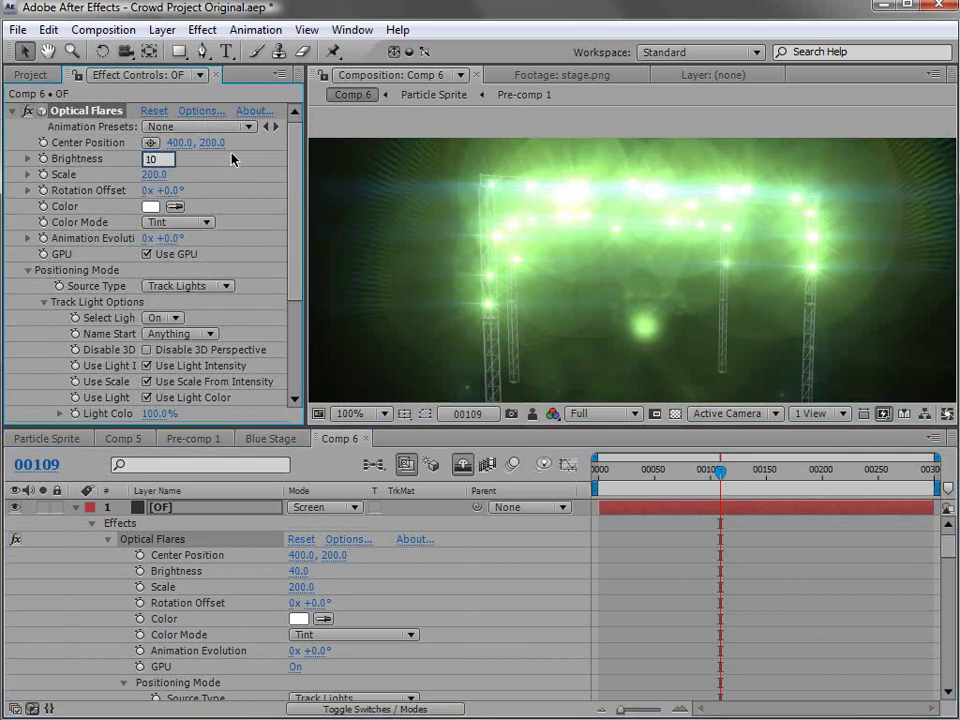
{"action": "key", "text": "Tab"}
{"action": "type", "text": "500"}
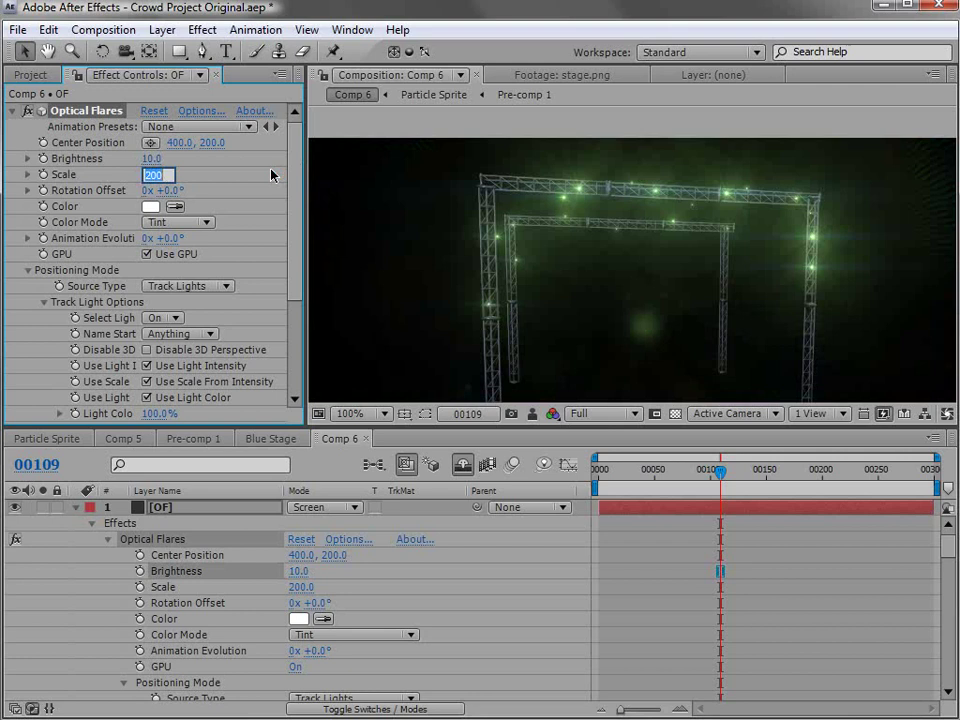
{"action": "key", "text": "Return"}
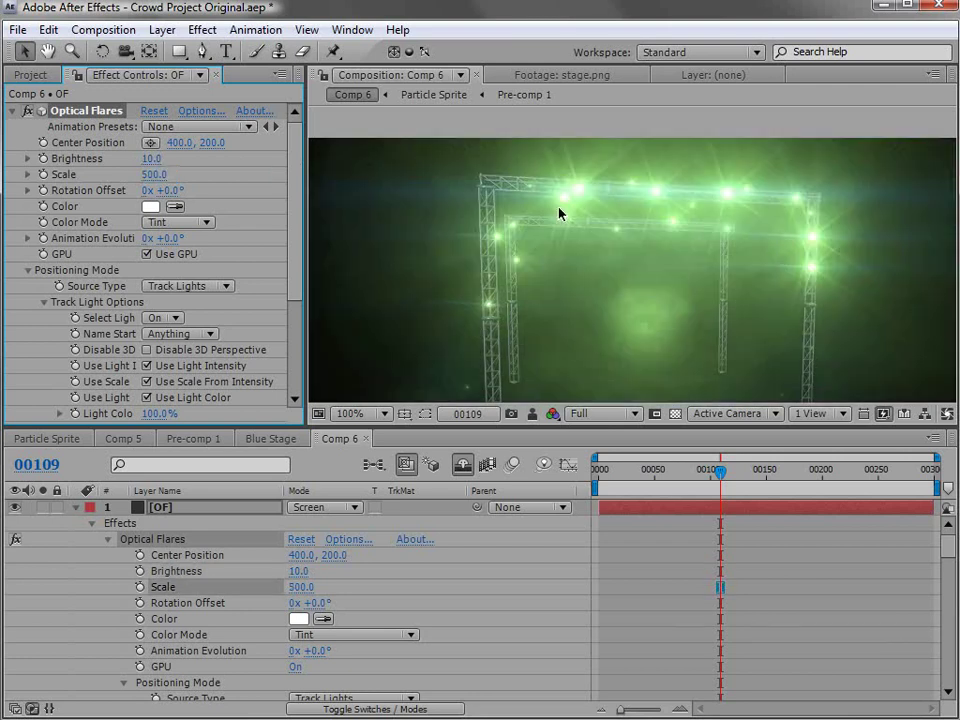
{"action": "key", "text": "grave"}
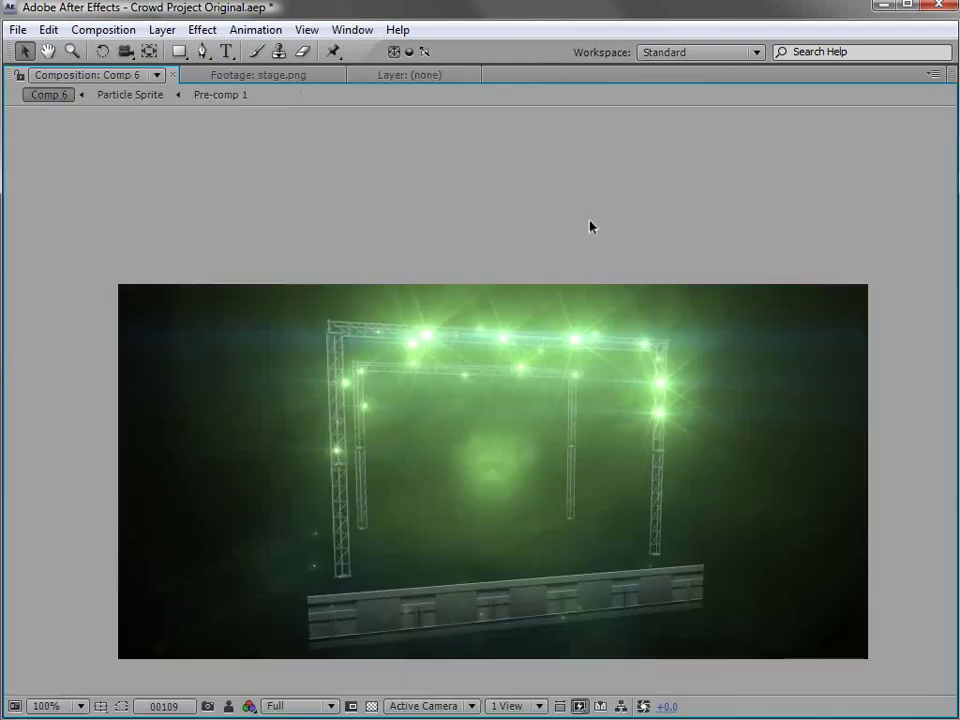
{"action": "key", "text": "grave"}
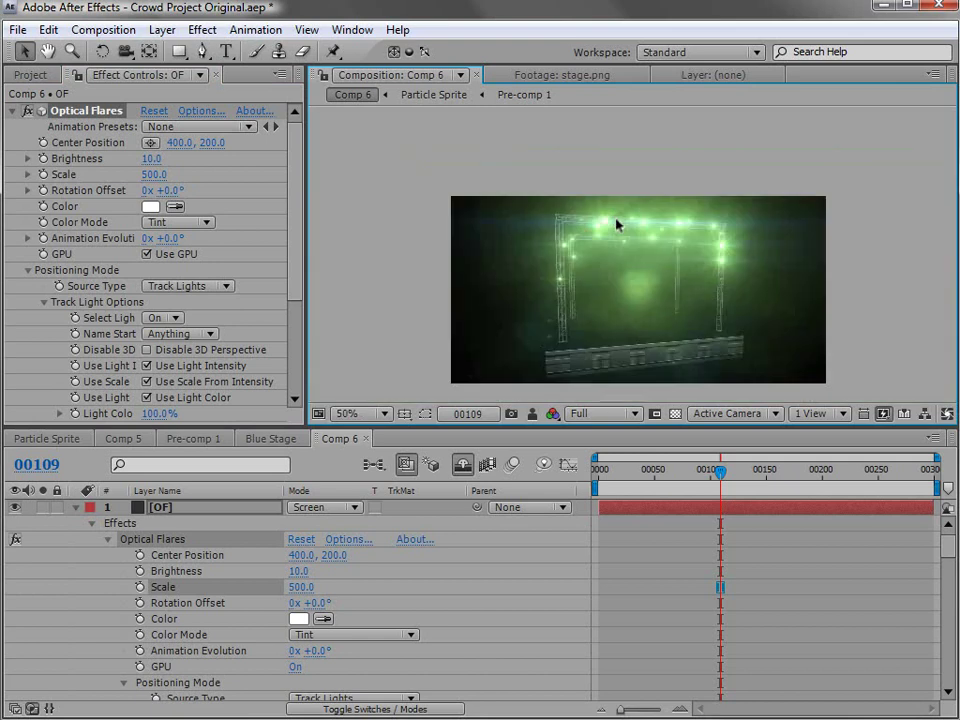
{"action": "scroll", "coordinate": [617, 225], "scroll_direction": "up", "scroll_amount": 2}
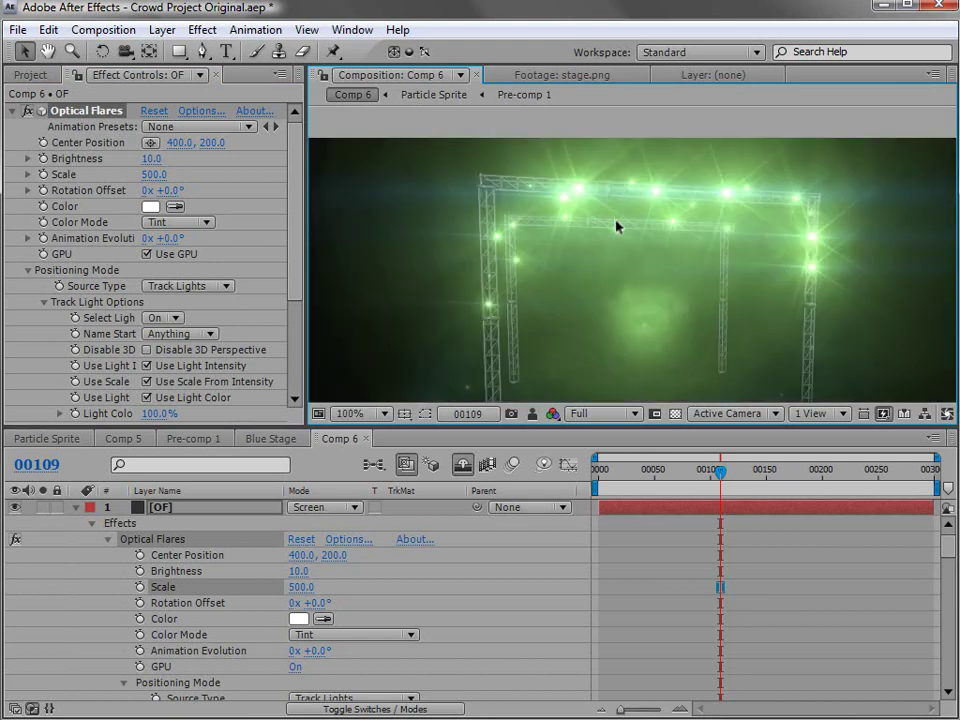
Step: Collapse the OF layer and limit its Optical Flares light tracking to lights whose names start with A
{"action": "left_click", "coordinate": [76, 507]}
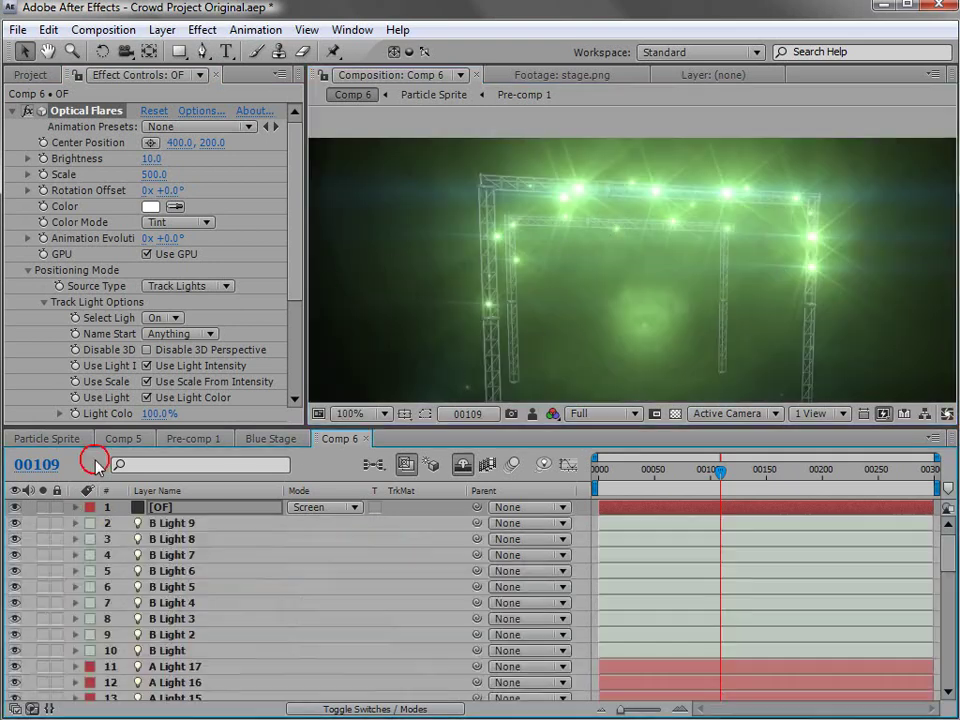
{"action": "left_click", "coordinate": [171, 318]}
{"action": "left_click", "coordinate": [182, 322]}
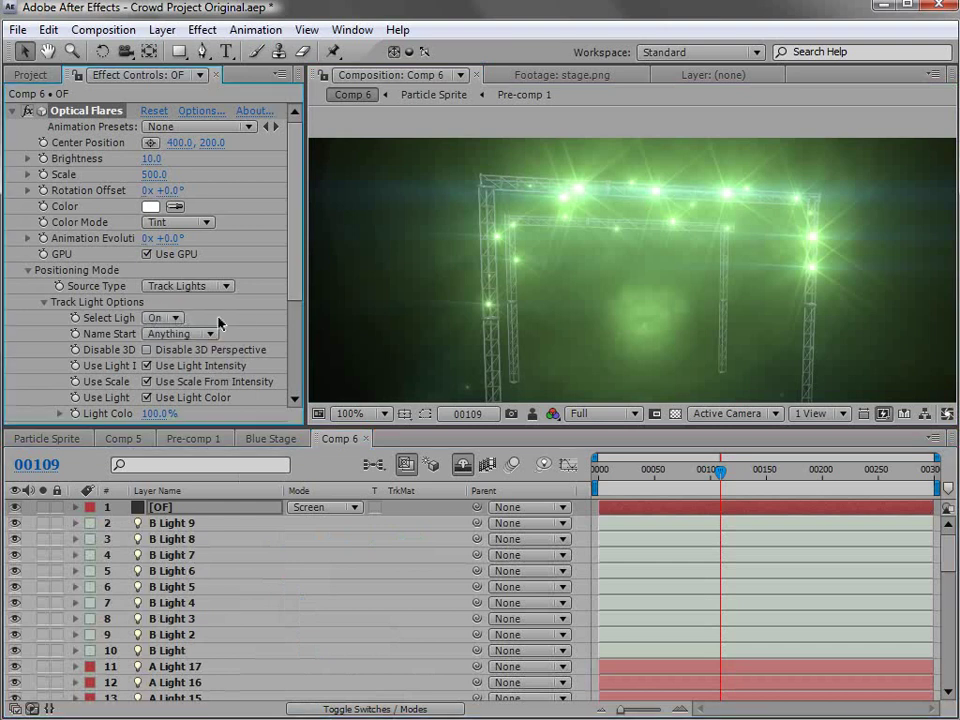
{"action": "left_click", "coordinate": [149, 337]}
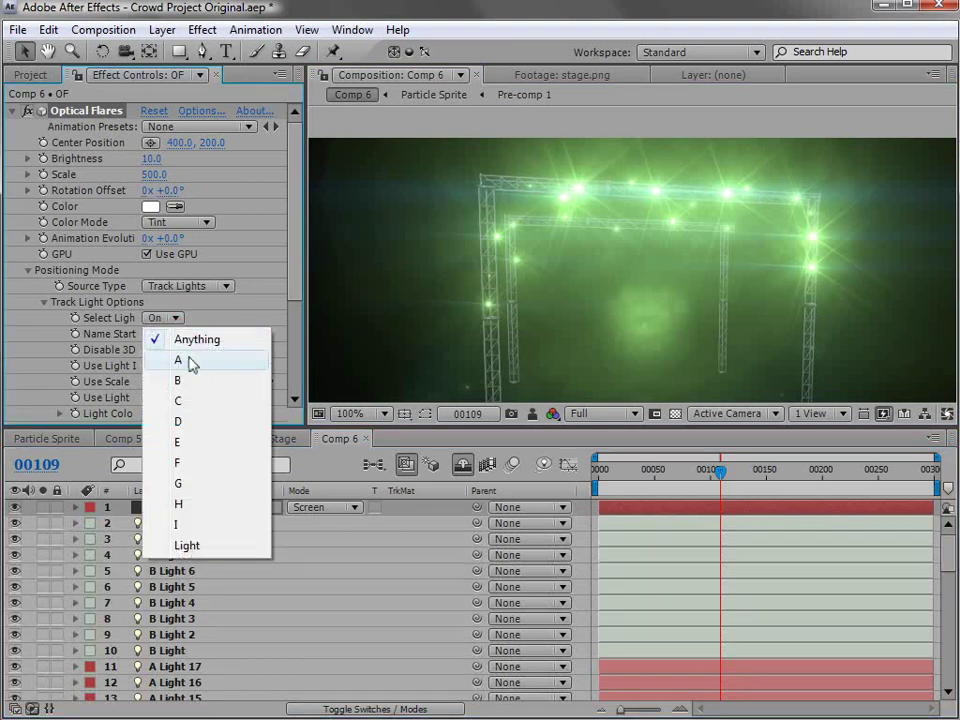
{"action": "left_click", "coordinate": [180, 361]}
Step: Set the brightness of the Optical Flares tracking the A lights to 12
{"action": "left_click", "coordinate": [153, 159]}
{"action": "type", "text": "12"}
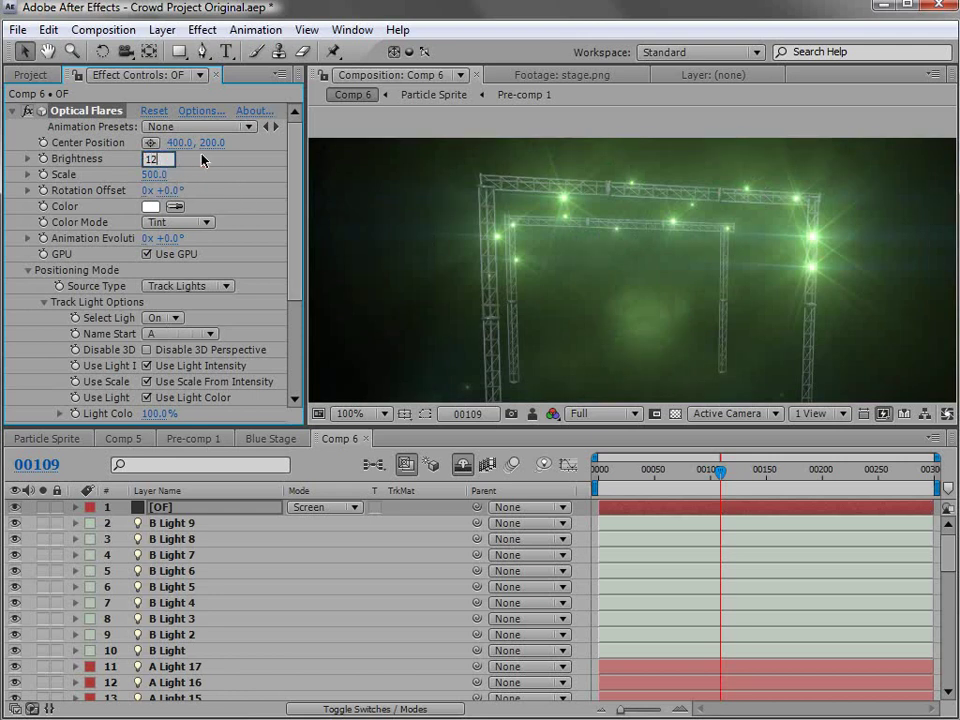
{"action": "key", "text": "Return"}
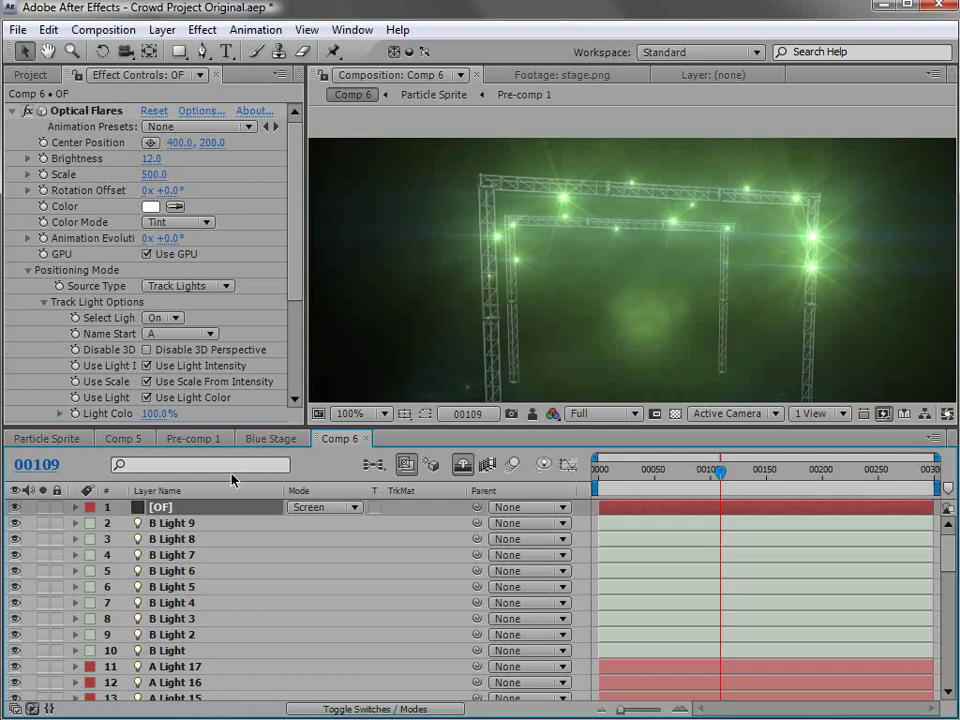
Step: Duplicate the OF layer and make the copy track only lights whose names start with B
{"action": "left_click", "coordinate": [48, 29]}
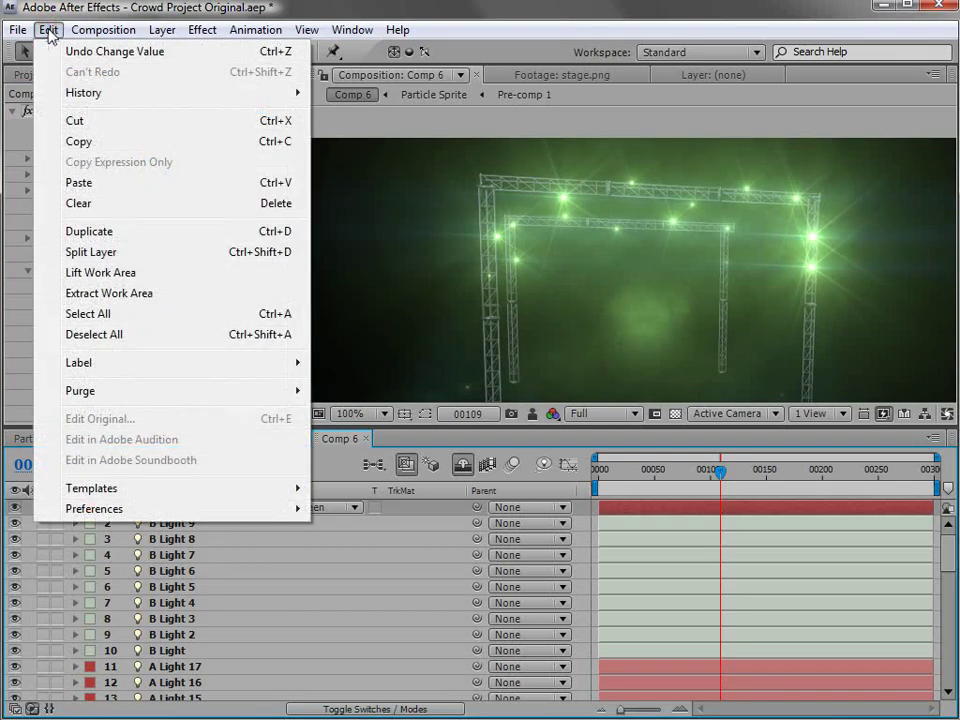
{"action": "left_click", "coordinate": [103, 197]}
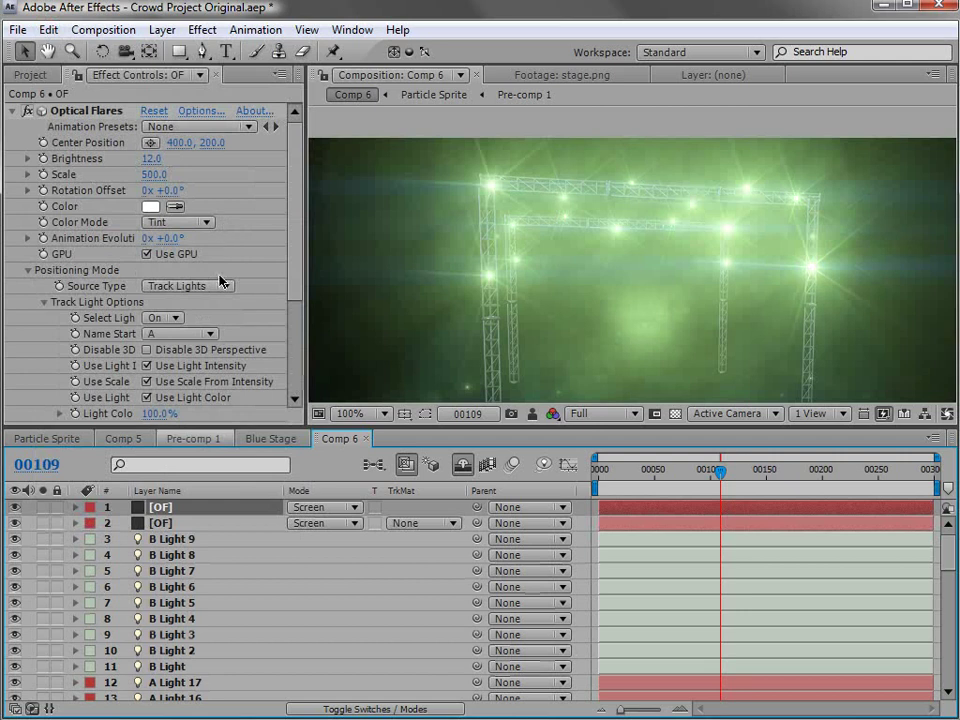
{"action": "left_click", "coordinate": [180, 333]}
{"action": "left_click", "coordinate": [190, 355]}
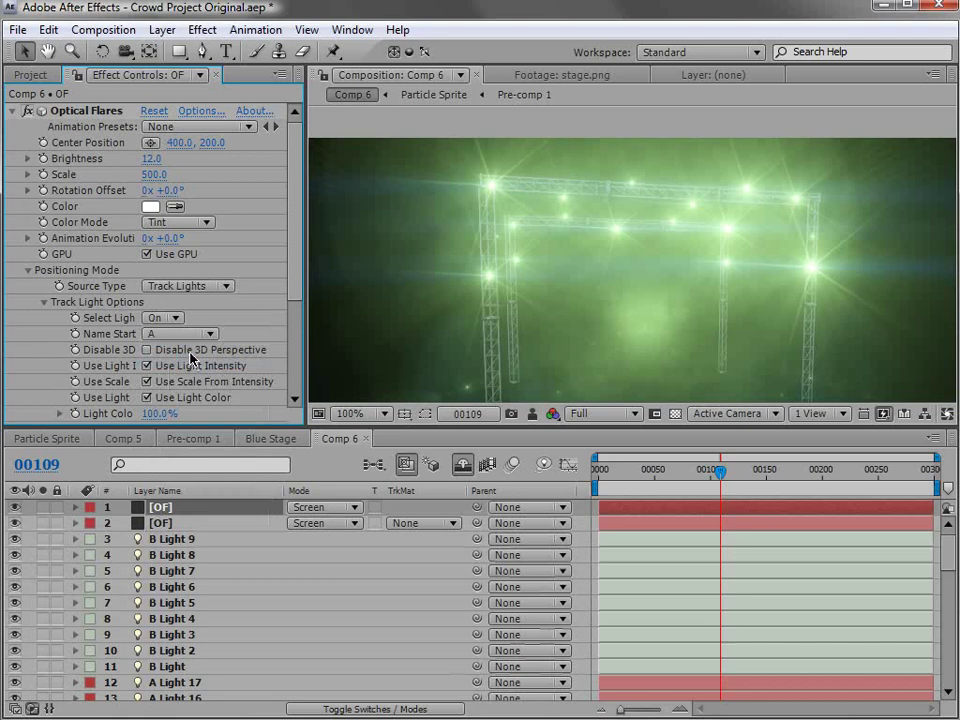
Step: Open the flare options of the duplicated OF layer and clear all its existing lens objects
{"action": "left_click", "coordinate": [200, 112]}
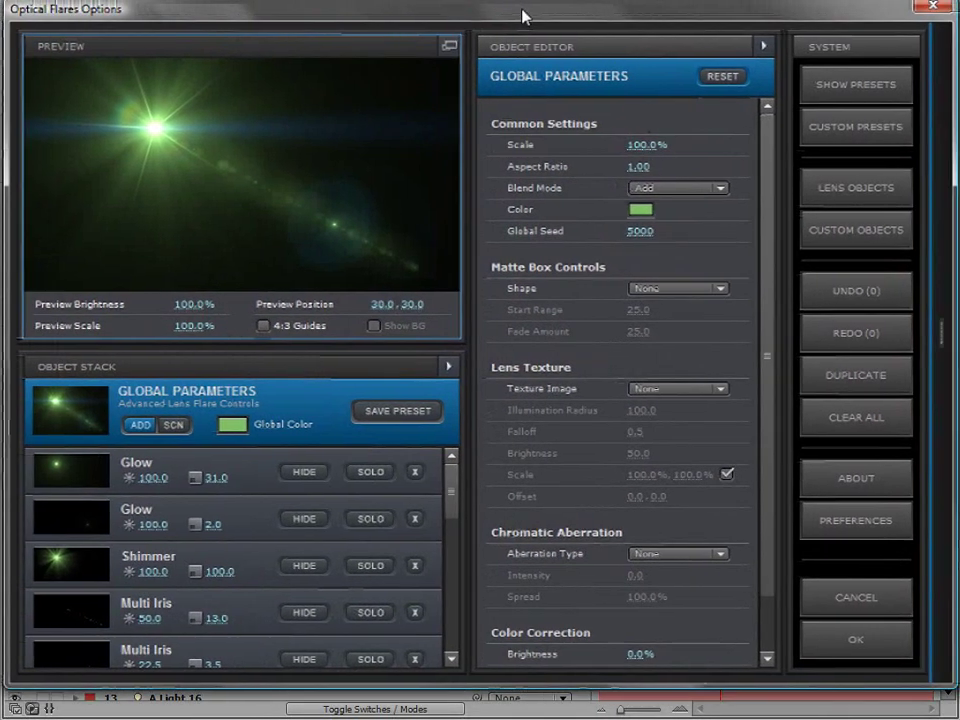
{"action": "left_click_drag", "start_coordinate": [522, 16], "coordinate": [514, 21]}
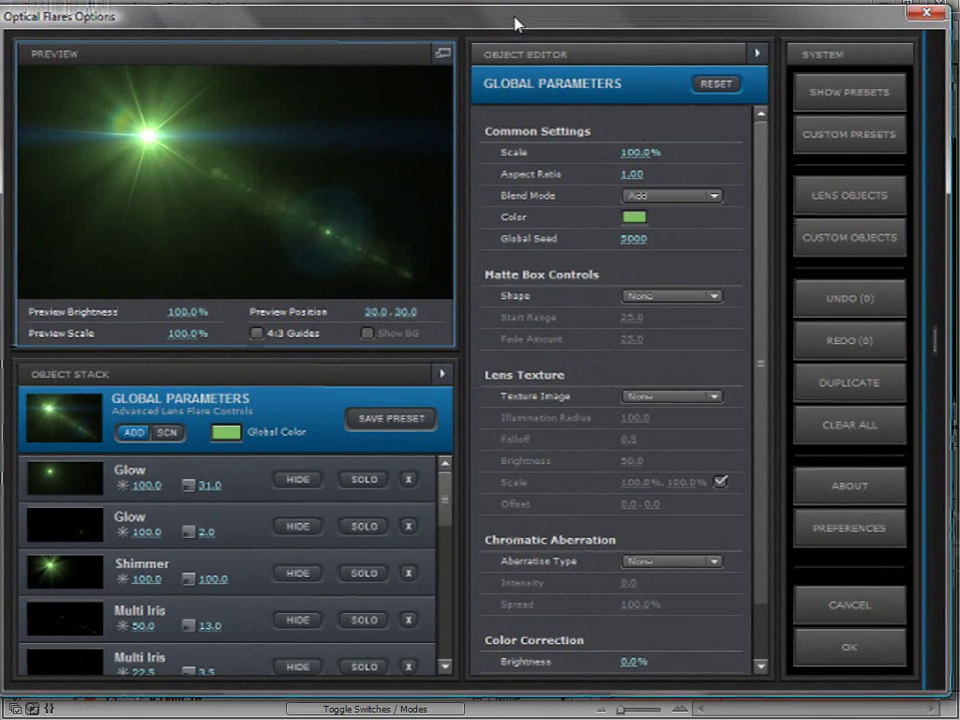
{"action": "left_click", "coordinate": [810, 426]}
{"action": "left_click", "coordinate": [418, 379]}
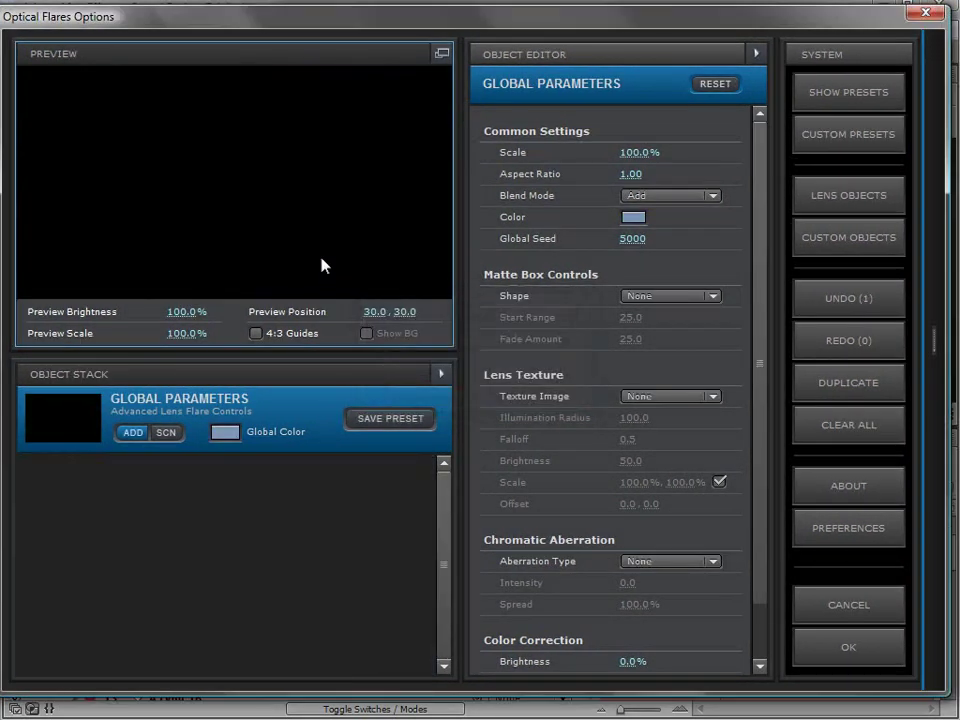
Step: Add one Glow and two Shimmer lens objects to the empty flare
{"action": "left_click", "coordinate": [848, 195]}
{"action": "left_click", "coordinate": [624, 215]}
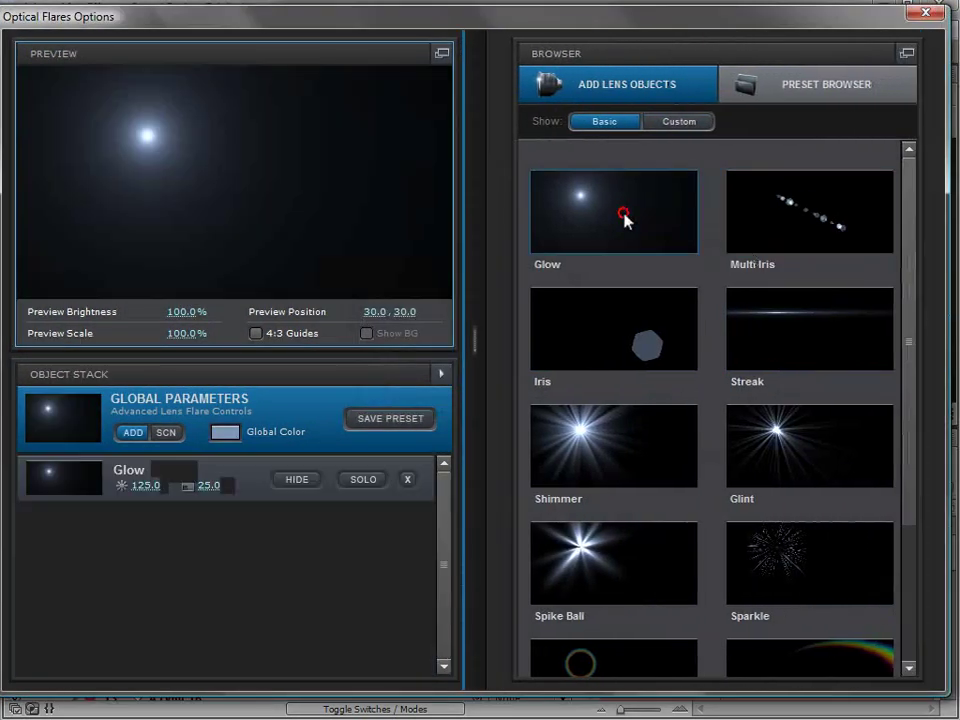
{"action": "left_click", "coordinate": [606, 440]}
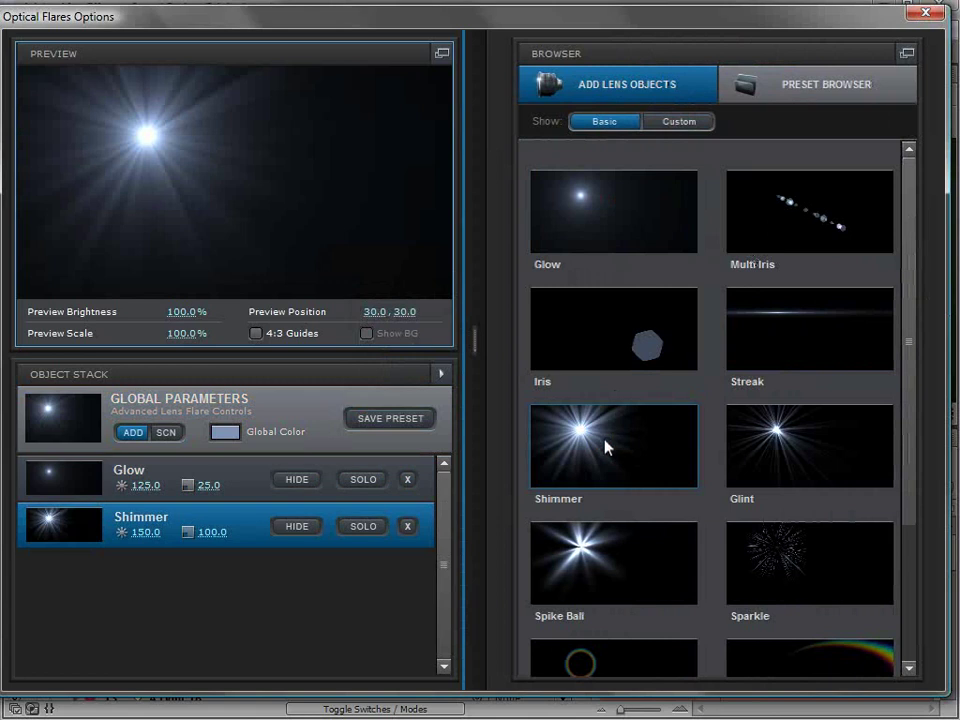
{"action": "left_click", "coordinate": [606, 446]}
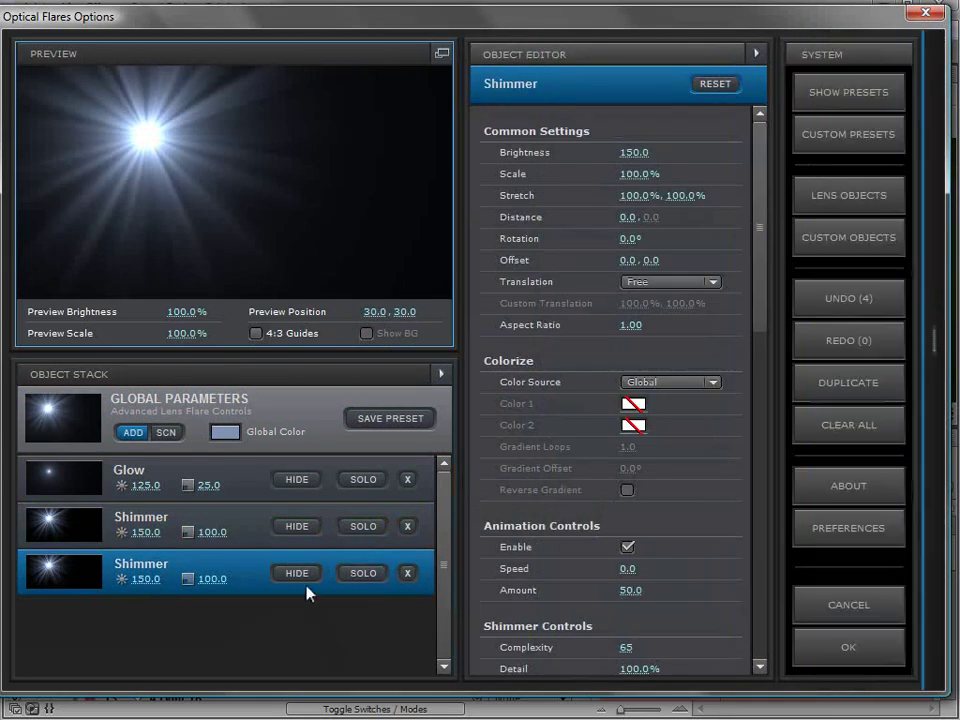
Step: Hide the second Shimmer and narrow the first one to a beam with completion 15.5° and completion feathering 1.5%
{"action": "left_click", "coordinate": [299, 575]}
{"action": "left_click", "coordinate": [190, 521]}
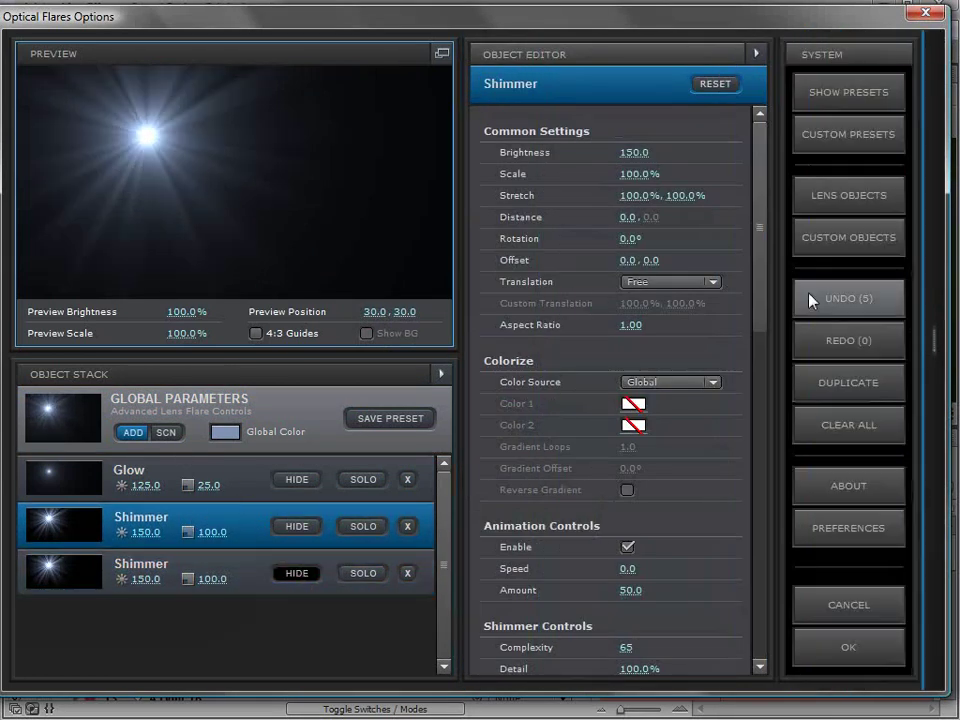
{"action": "scroll", "coordinate": [746, 377], "scroll_direction": "down", "scroll_amount": 10}
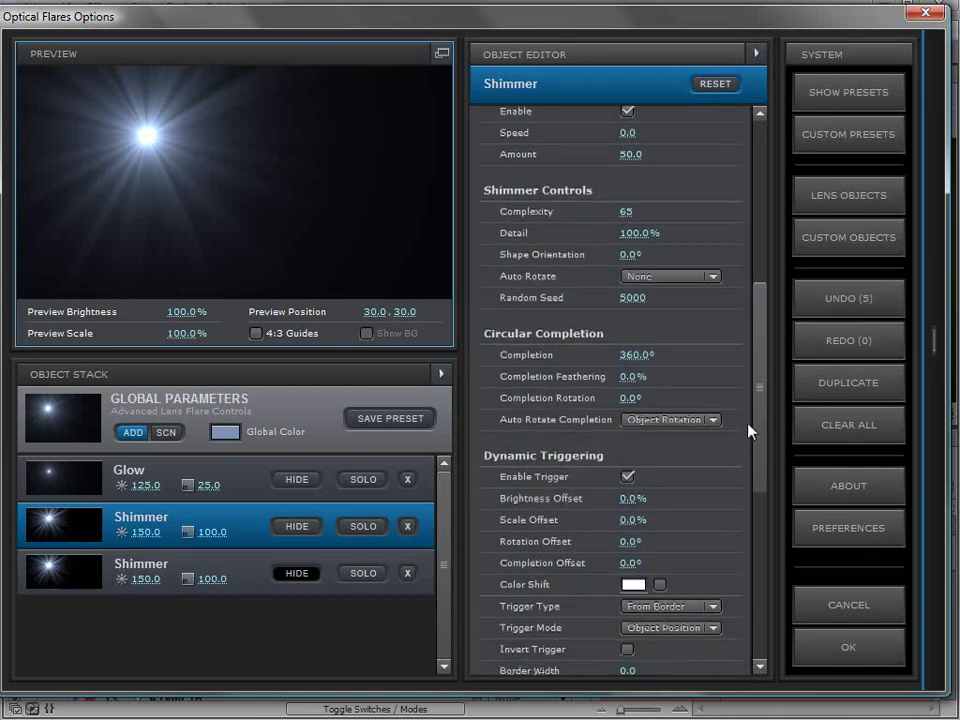
{"action": "left_click_drag", "start_coordinate": [638, 354], "coordinate": [43, 402]}
{"action": "left_click_drag", "start_coordinate": [623, 378], "coordinate": [625, 378]}
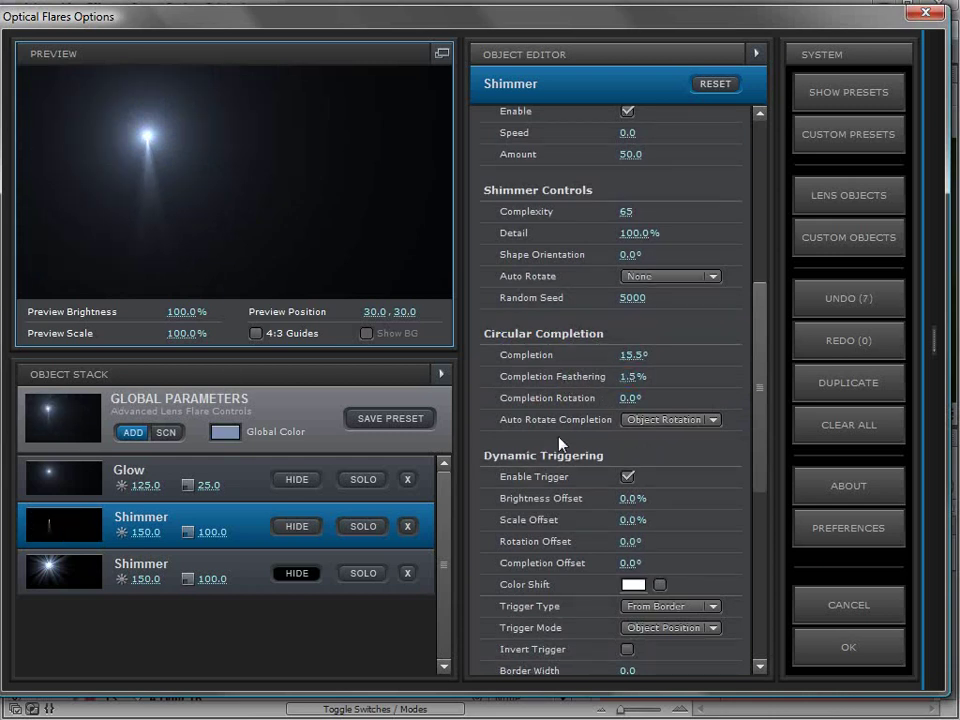
Step: Set the first Shimmer's Auto Rotate Completion to To Center and move the preview flare to test the beam direction
{"action": "left_click", "coordinate": [670, 420]}
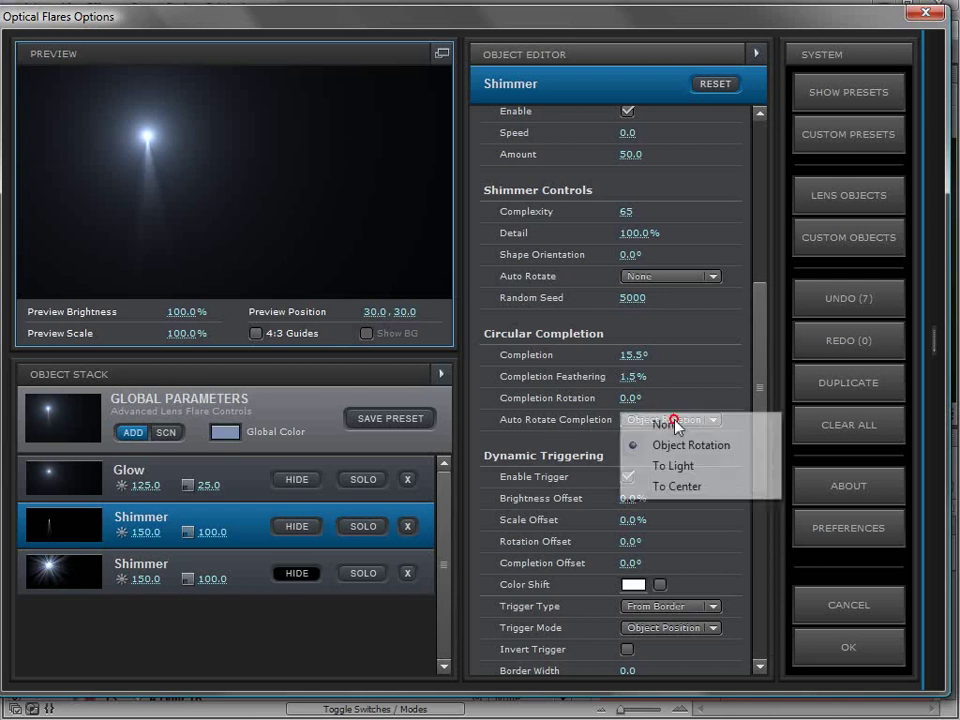
{"action": "left_click", "coordinate": [674, 485]}
{"action": "left_click_drag", "start_coordinate": [148, 140], "coordinate": [176, 101]}
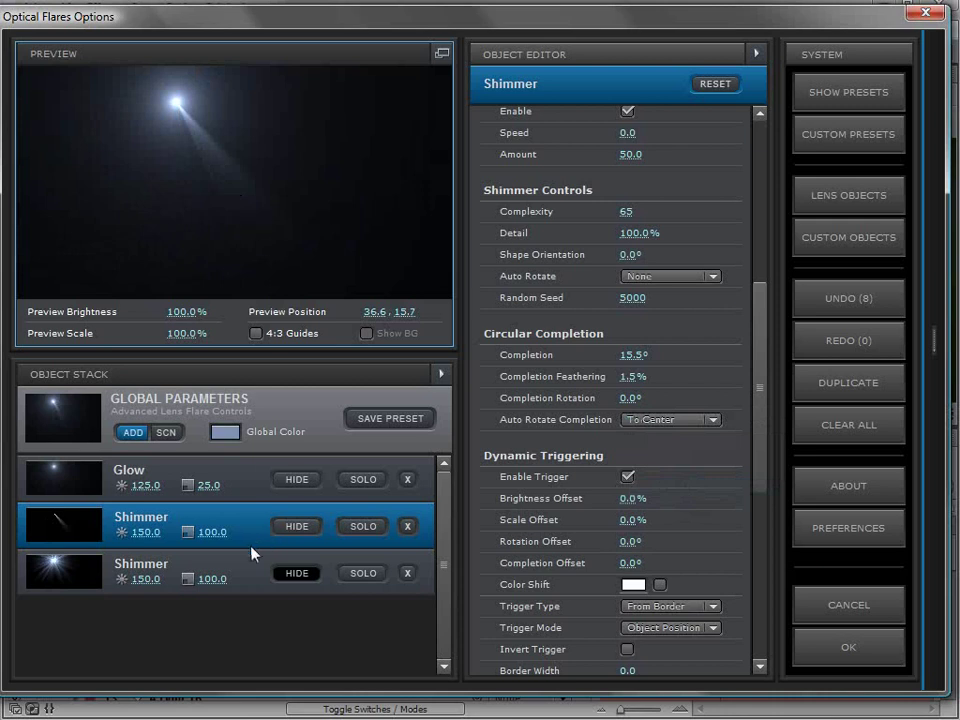
Step: Show the second Shimmer at scale 16, reduce the Glow's scale, test the flare in the preview and accept the design
{"action": "left_click_drag", "start_coordinate": [212, 577], "coordinate": [28, 574]}
{"action": "left_click_drag", "start_coordinate": [289, 118], "coordinate": [310, 128]}
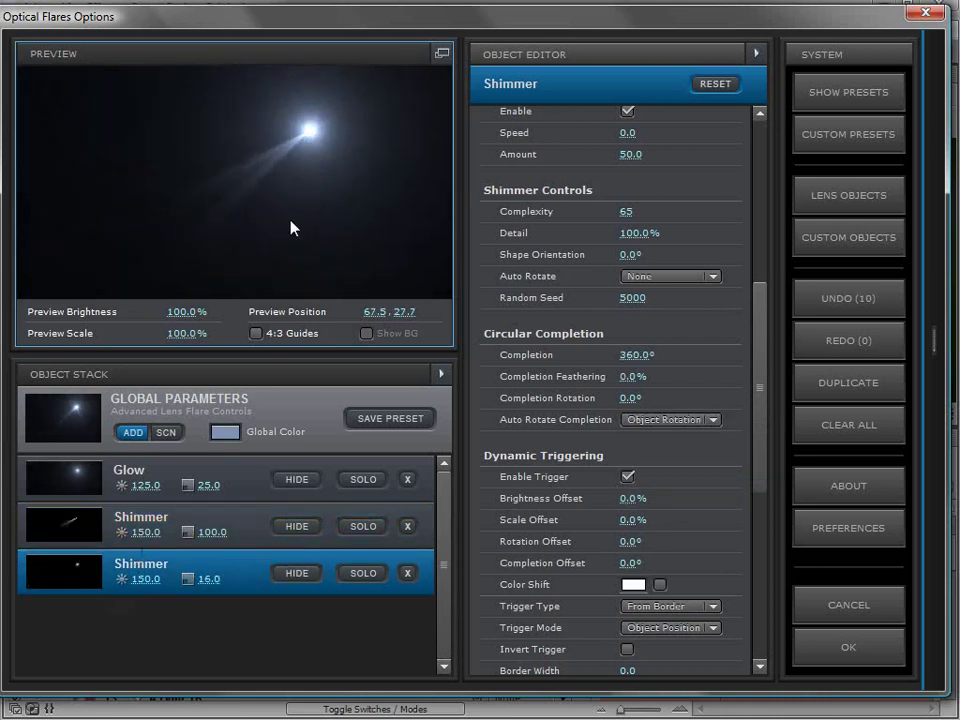
{"action": "left_click", "coordinate": [215, 496]}
{"action": "left_click_drag", "start_coordinate": [205, 485], "coordinate": [146, 494]}
{"action": "left_click_drag", "start_coordinate": [310, 128], "coordinate": [252, 114]}
{"action": "left_click", "coordinate": [846, 648]}
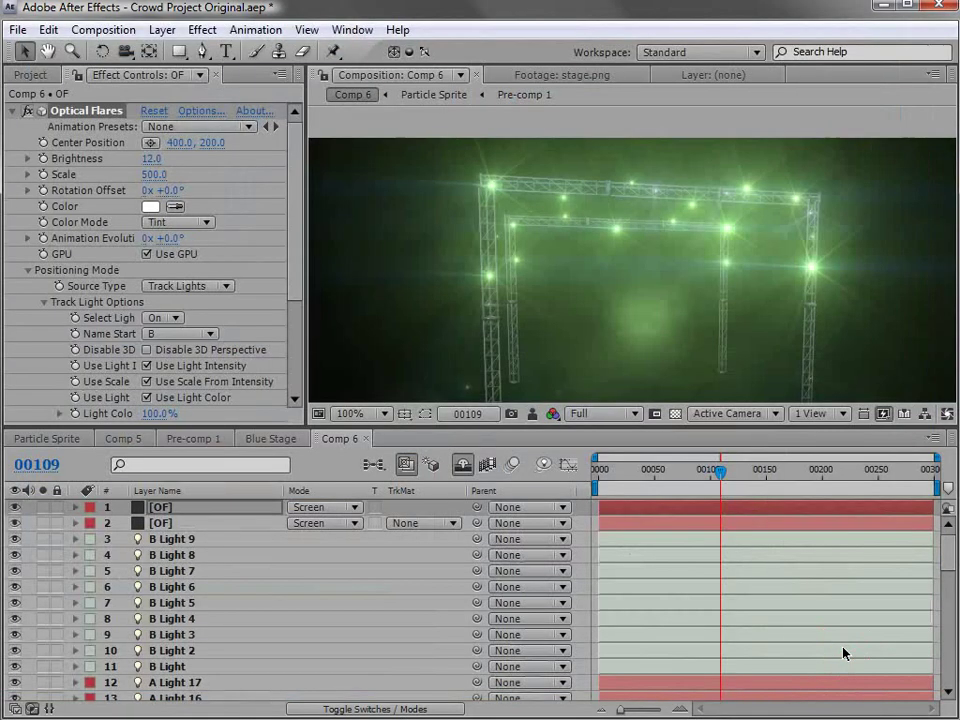
Step: Tint the flares on the B lights light orange, FABE78
{"action": "left_click", "coordinate": [151, 206]}
{"action": "left_click_drag", "start_coordinate": [670, 466], "coordinate": [666, 531]}
{"action": "left_click", "coordinate": [512, 321]}
{"action": "left_click", "coordinate": [525, 318]}
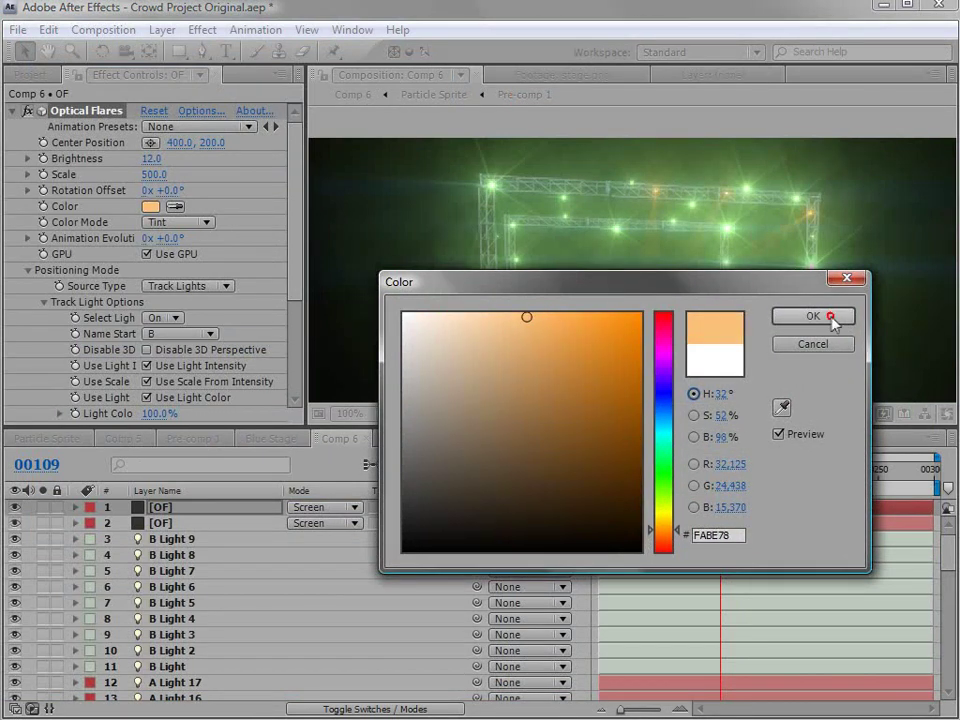
{"action": "left_click", "coordinate": [836, 316]}
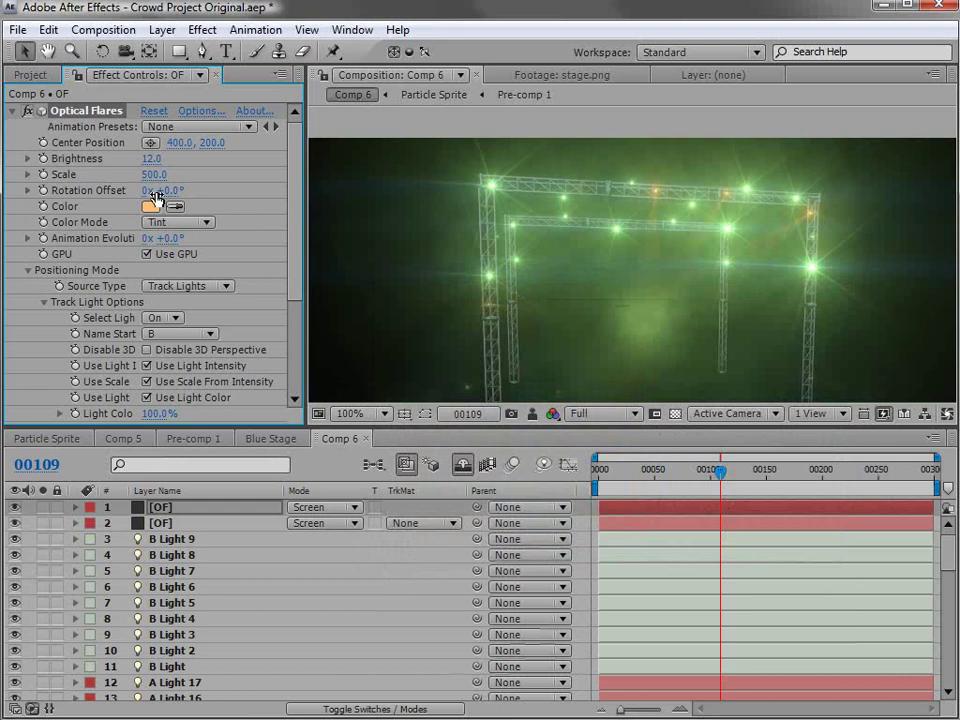
Step: Set the brightness of the orange flares on the B lights to 20
{"action": "left_click", "coordinate": [151, 158]}
{"action": "type", "text": "20"}
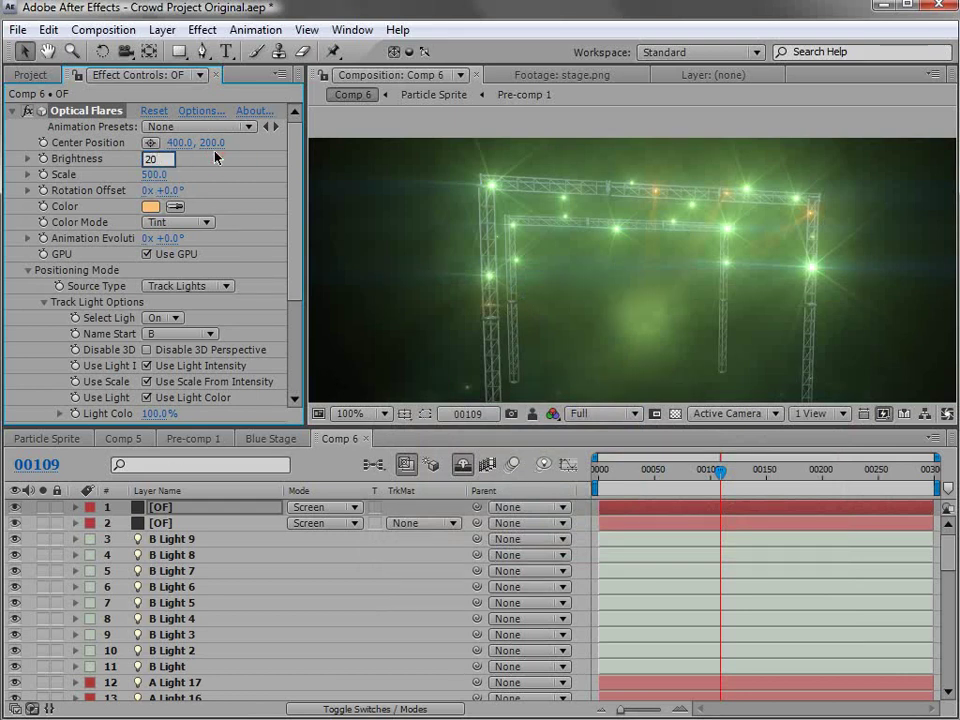
{"action": "key", "text": "Return"}
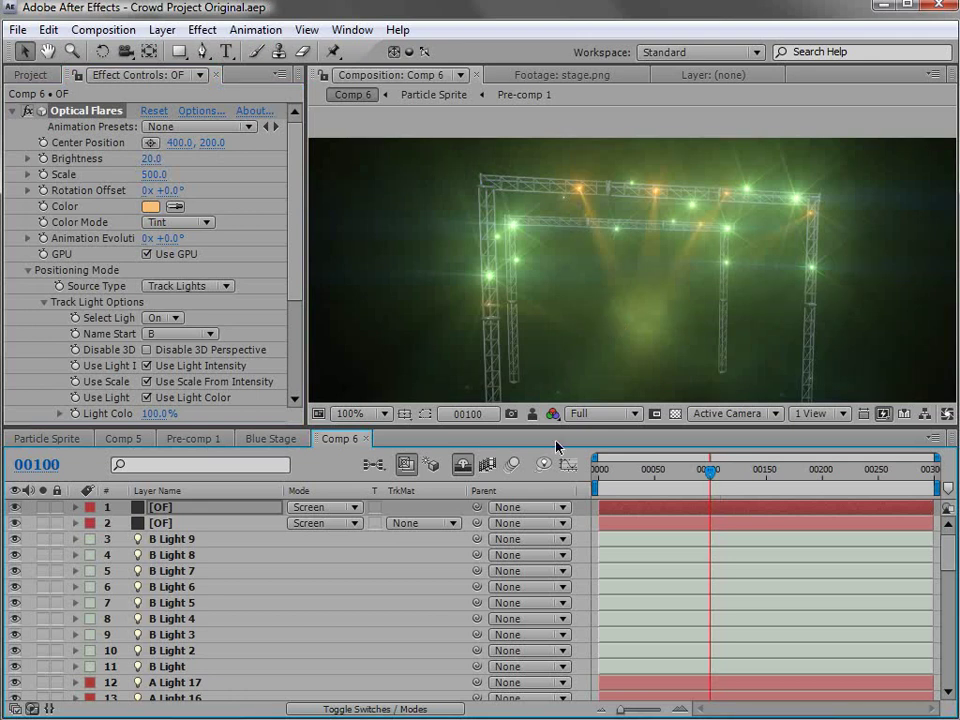
Step: Show the shy layers, enlarge the timeline area and bring the Crowd and Particle Sprite layers into view
{"action": "left_click", "coordinate": [463, 468]}
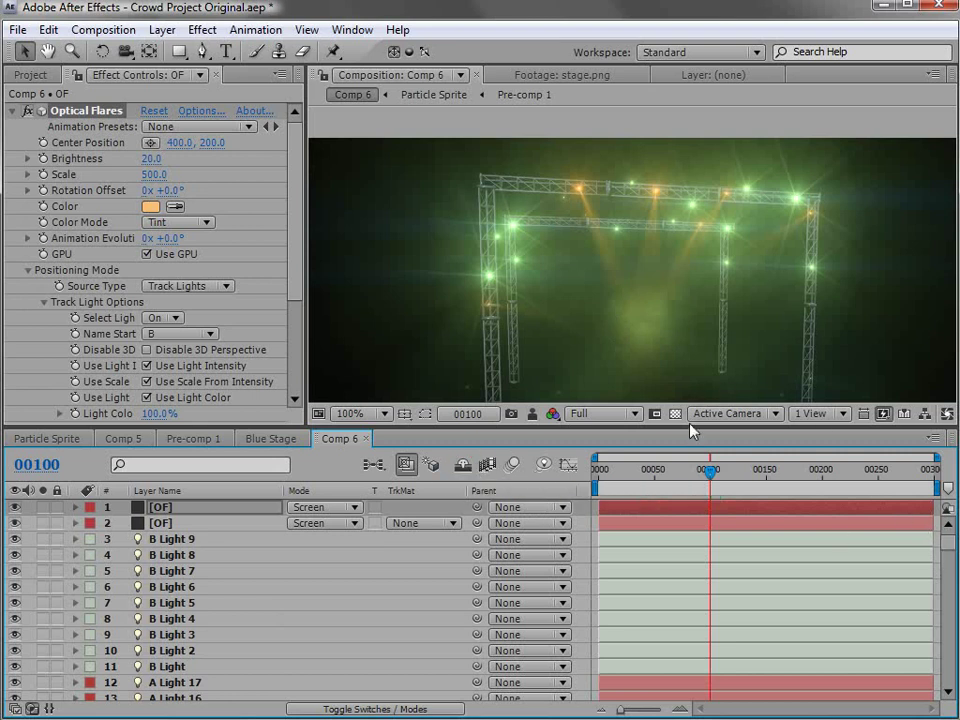
{"action": "left_click_drag", "start_coordinate": [690, 429], "coordinate": [681, 317]}
{"action": "left_click_drag", "start_coordinate": [950, 452], "coordinate": [940, 500]}
{"action": "scroll", "coordinate": [240, 571], "scroll_direction": "down", "scroll_amount": 6}
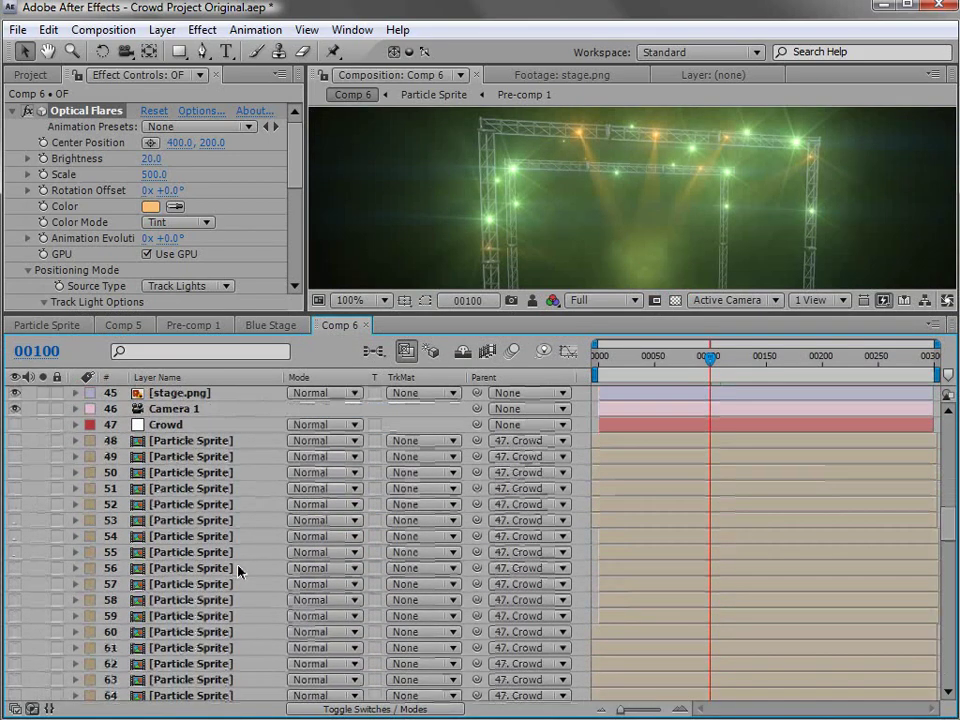
Step: Turn on the visibility of the Crowd null and all the Particle Sprite layers from 48 to 143
{"action": "left_click", "coordinate": [145, 441]}
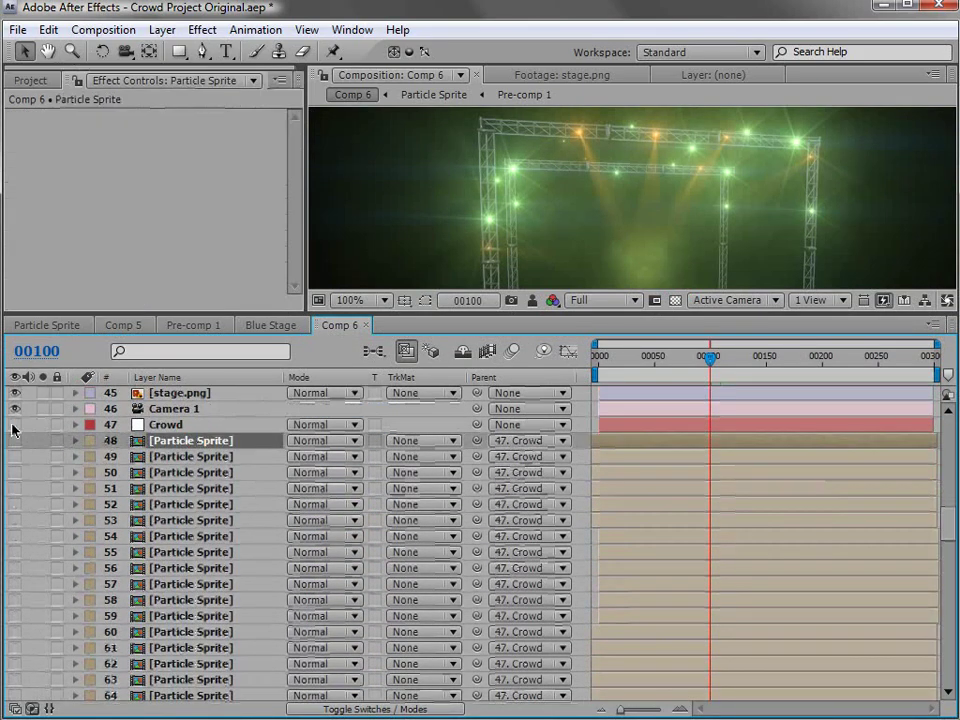
{"action": "left_click", "coordinate": [168, 456]}
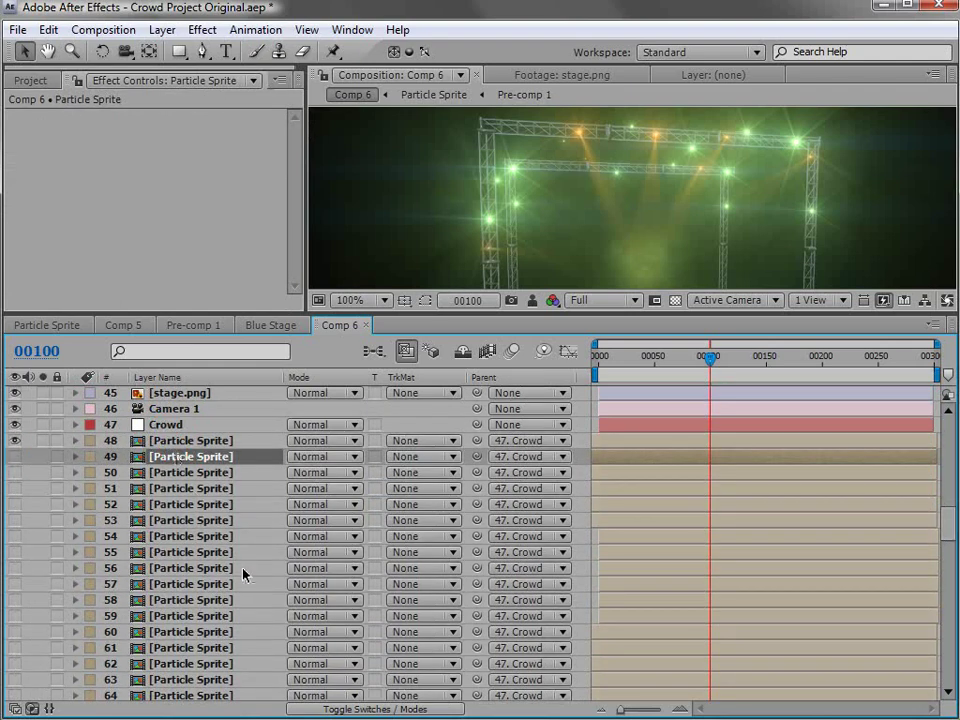
{"action": "scroll", "coordinate": [201, 620], "scroll_direction": "down", "scroll_amount": 20}
{"action": "left_click", "coordinate": [110, 692], "text": "shift"}
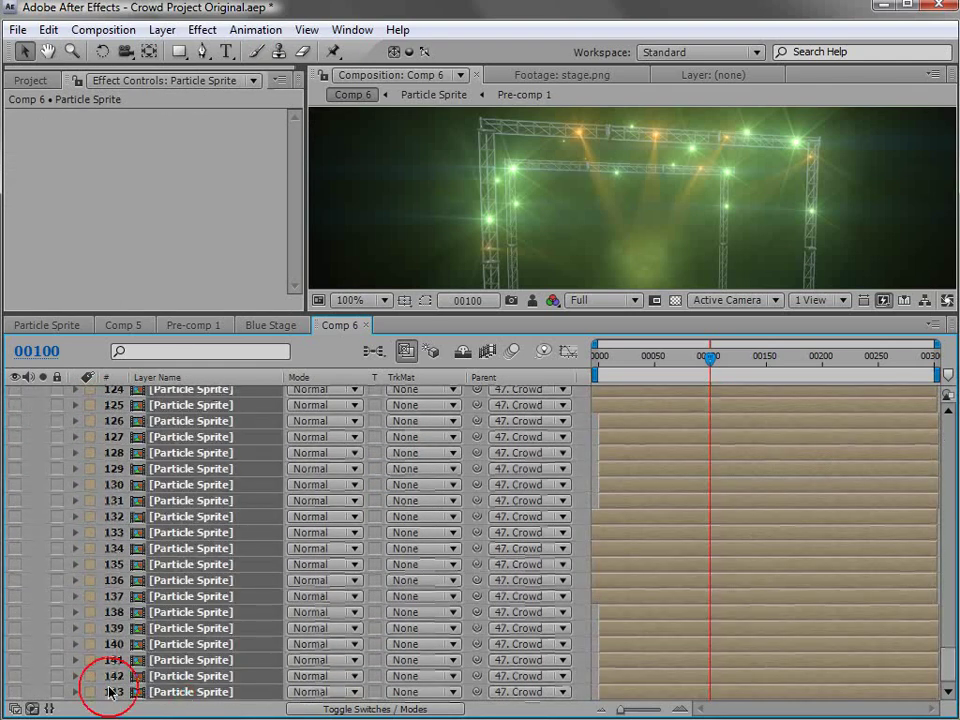
{"action": "left_click", "coordinate": [14, 692]}
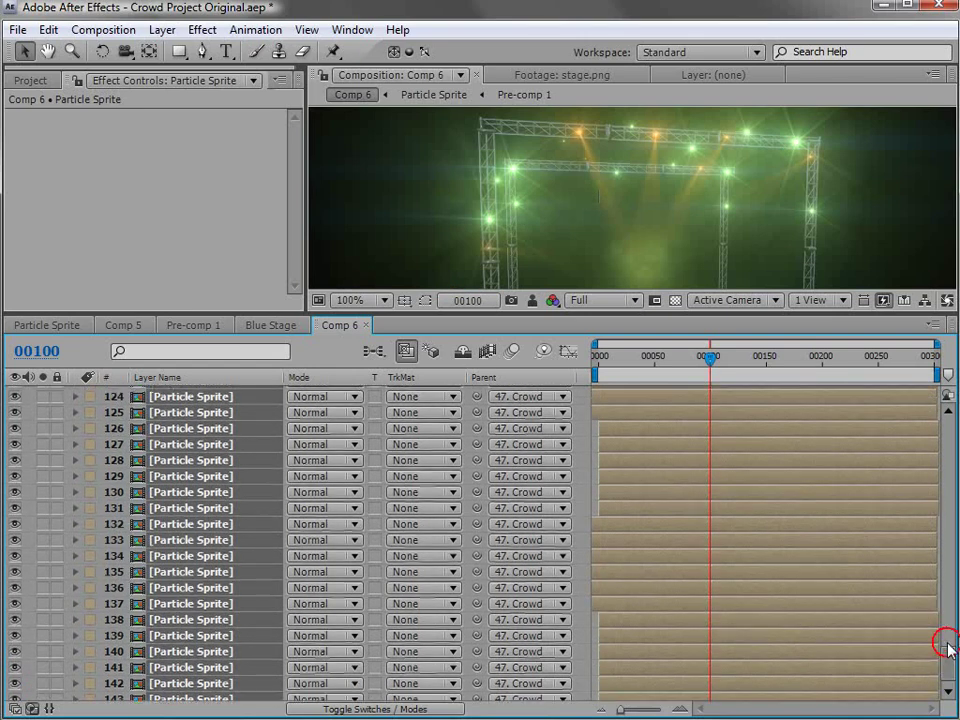
Step: Select the Crowd layer, inspect the crowd with the lit stage in an enlarged composition view, and save the project
{"action": "left_click_drag", "start_coordinate": [945, 639], "coordinate": [888, 511]}
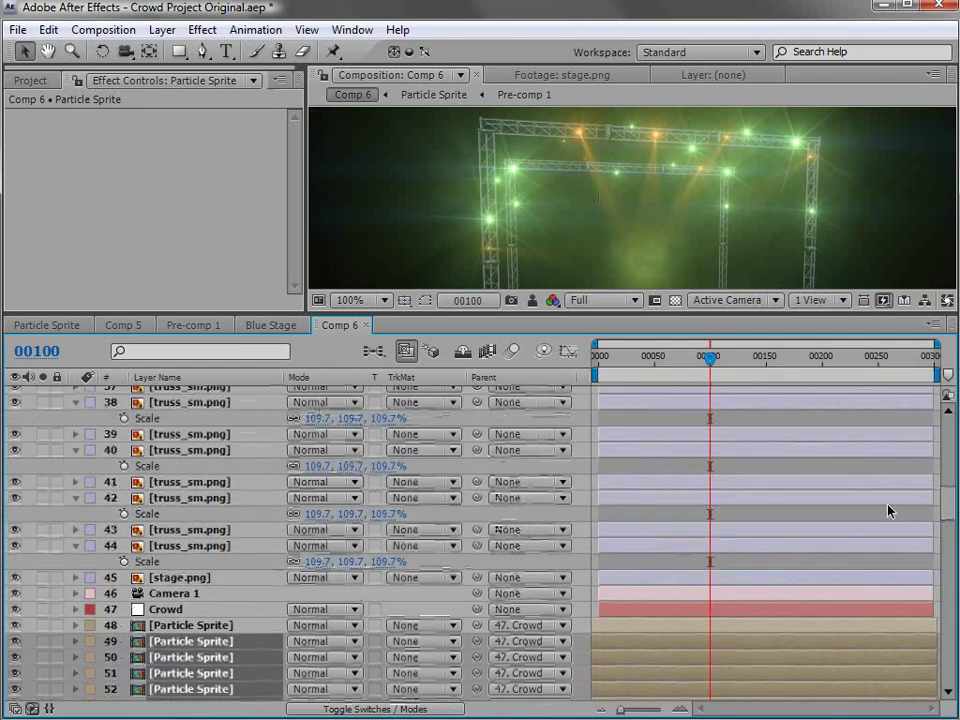
{"action": "left_click", "coordinate": [160, 610]}
{"action": "scroll", "coordinate": [594, 193], "scroll_direction": "down", "scroll_amount": 2}
{"action": "left_click_drag", "start_coordinate": [664, 231], "coordinate": [623, 163]}
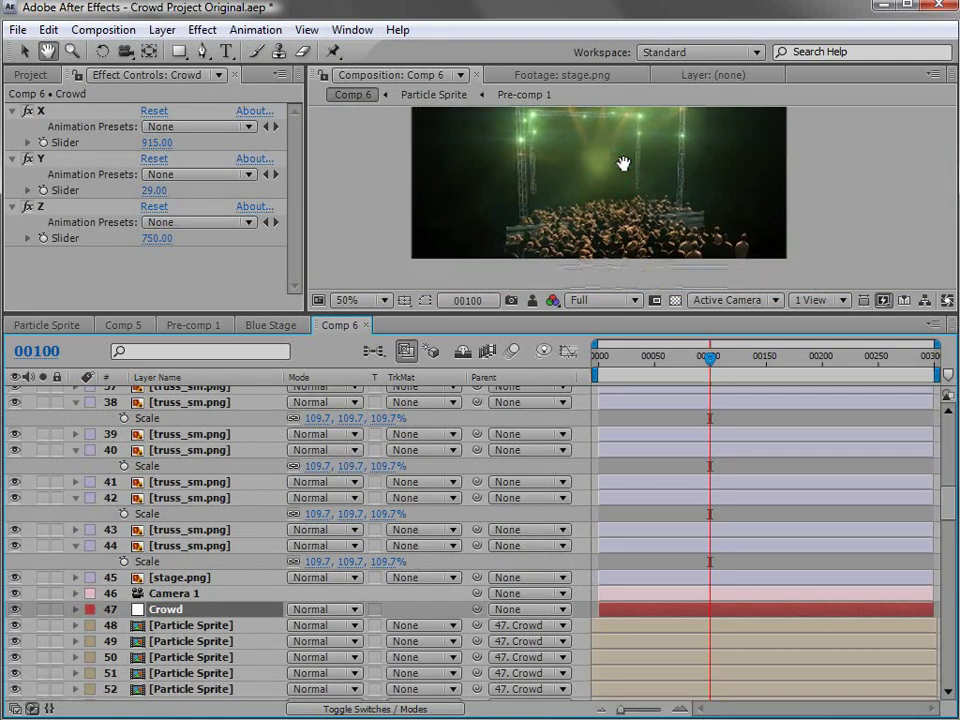
{"action": "key", "text": "grave"}
{"action": "scroll", "coordinate": [615, 242], "scroll_direction": "up", "scroll_amount": 2}
{"action": "left_click_drag", "start_coordinate": [449, 443], "coordinate": [495, 443]}
{"action": "key", "text": "v"}
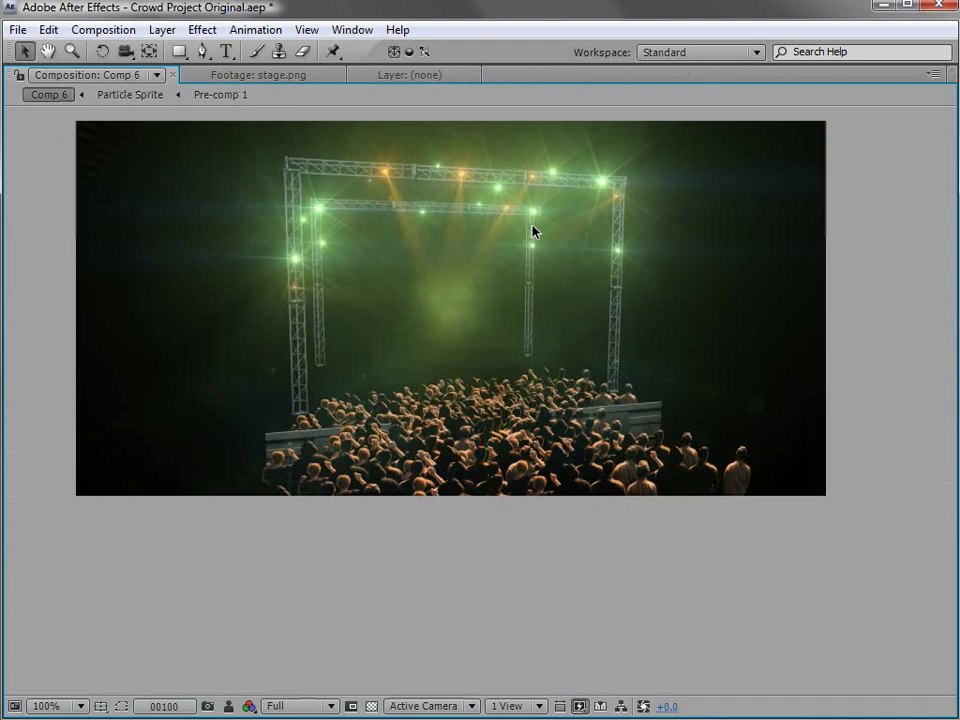
{"action": "key", "text": "ctrl+s"}
{"action": "key", "text": "grave"}
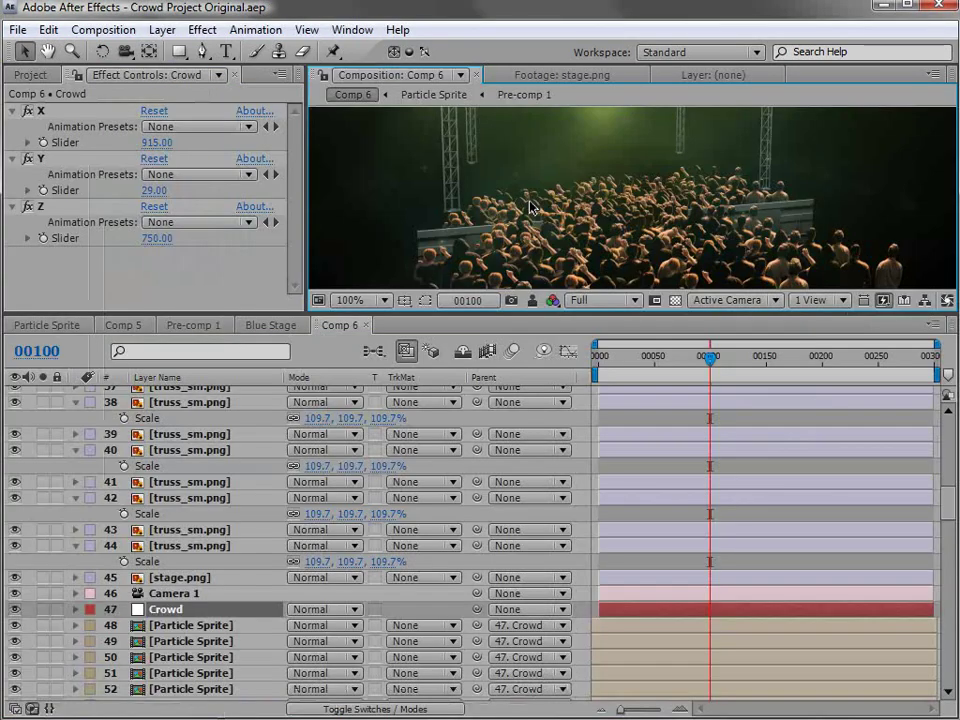
Step: Move the Crowd null forward and down in 3D space so the crowd stands in front of the stage
{"action": "key", "text": "h"}
{"action": "scroll", "coordinate": [587, 241], "scroll_direction": "down", "scroll_amount": 2}
{"action": "key", "text": "v"}
{"action": "left_click", "coordinate": [185, 585]}
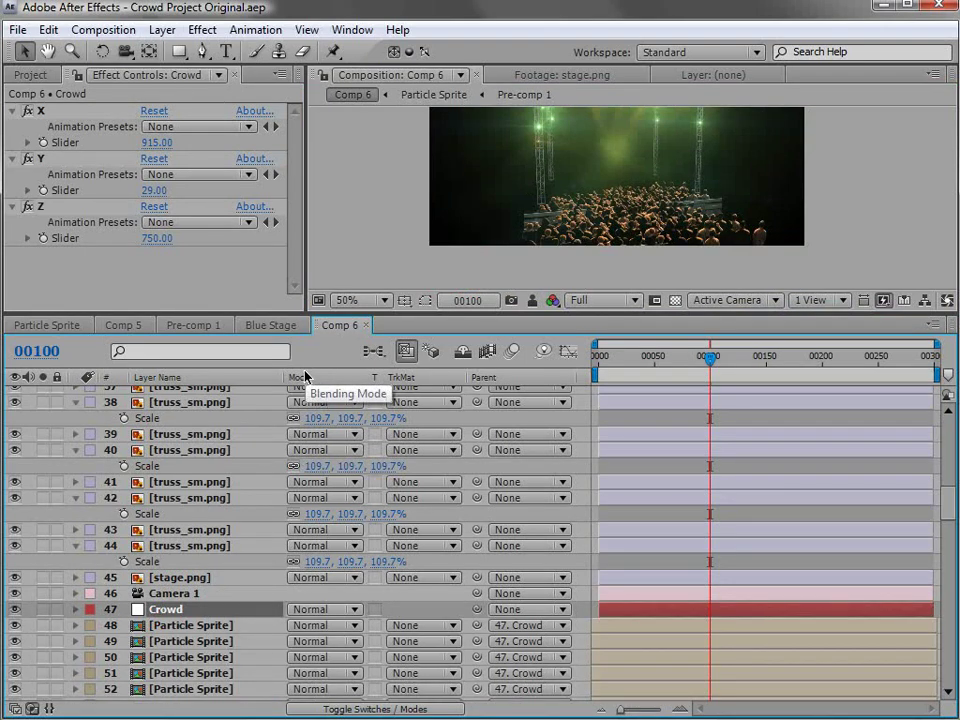
{"action": "key", "text": "grave"}
{"action": "scroll", "coordinate": [600, 230], "scroll_direction": "up", "scroll_amount": 2}
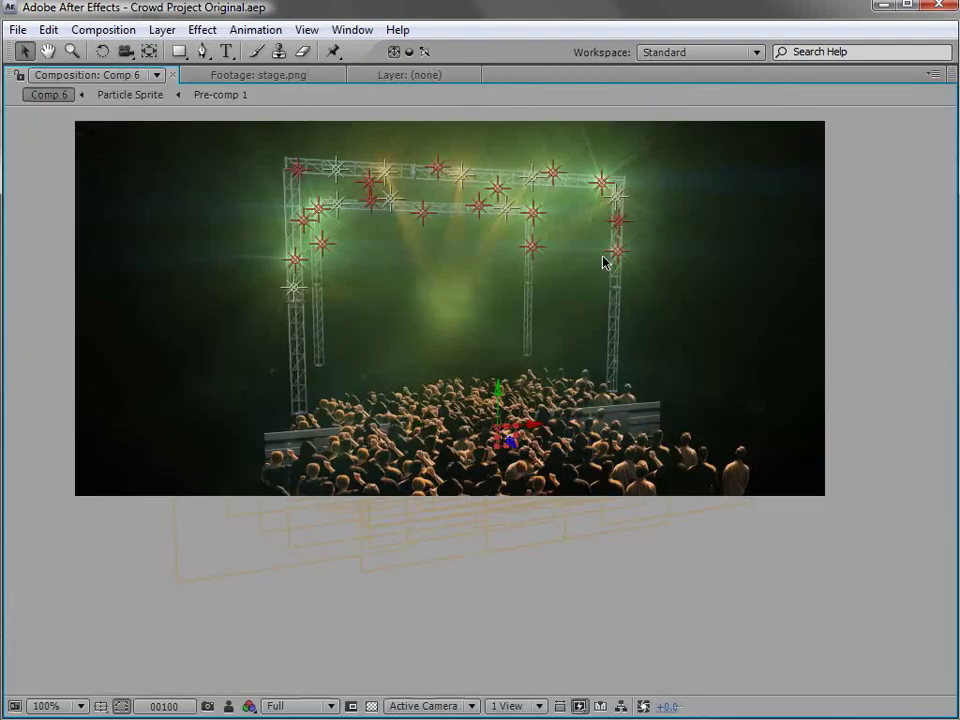
{"action": "key", "text": "h"}
{"action": "left_click_drag", "start_coordinate": [570, 443], "coordinate": [885, 719]}
{"action": "key", "text": "v"}
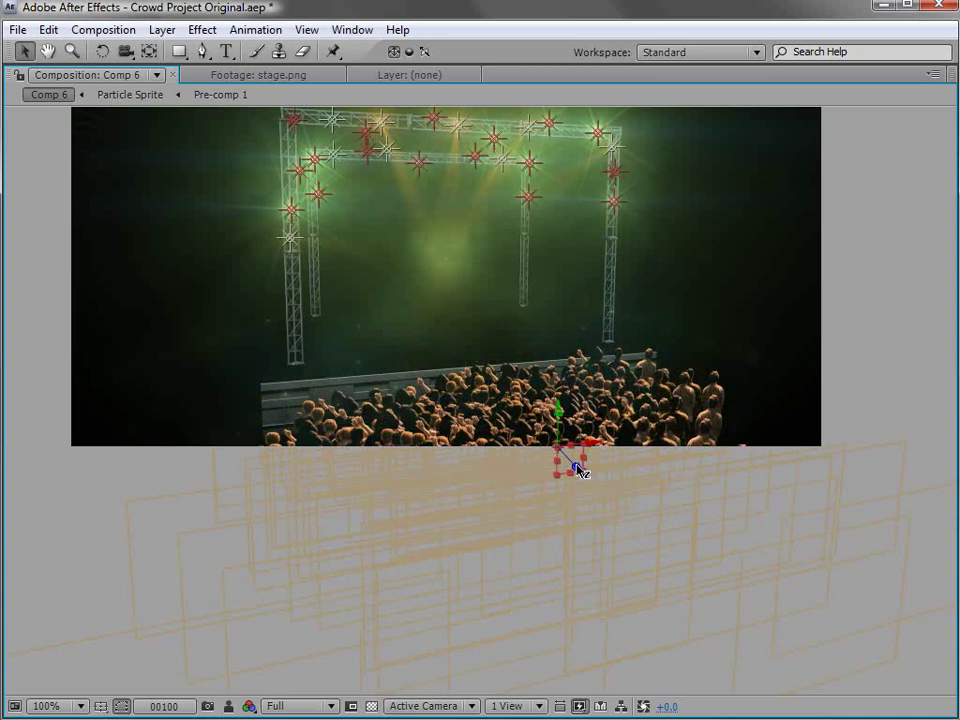
{"action": "mouse_move", "coordinate": [584, 475]}
{"action": "left_mouse_down"}
{"action": "mouse_move", "coordinate": [607, 497]}
{"action": "mouse_move", "coordinate": [595, 482]}
{"action": "left_mouse_up"}
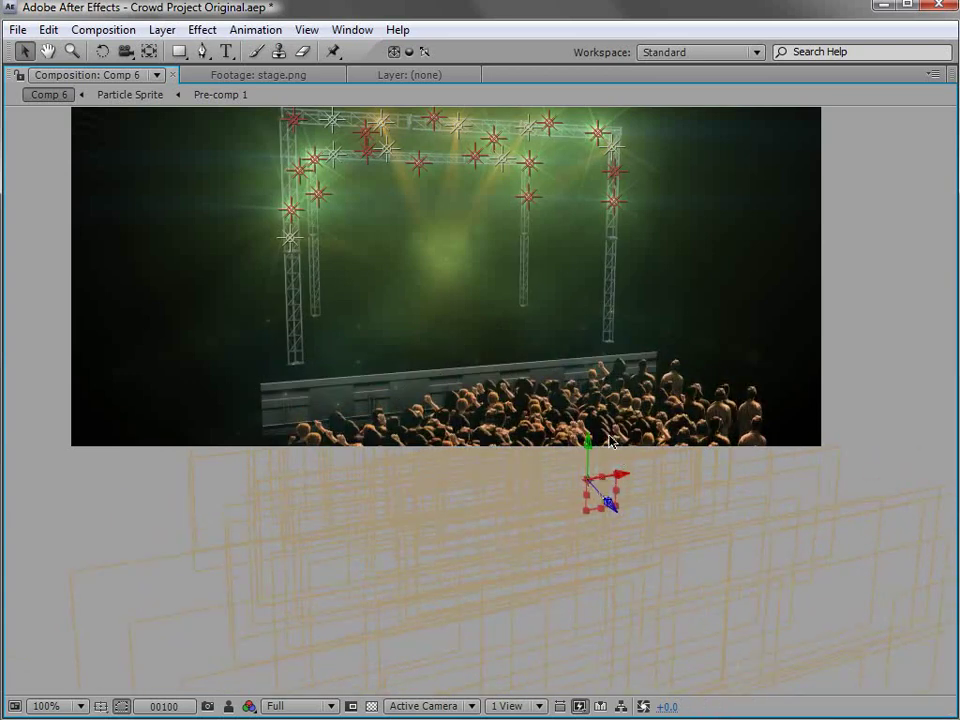
{"action": "key", "text": "grave"}
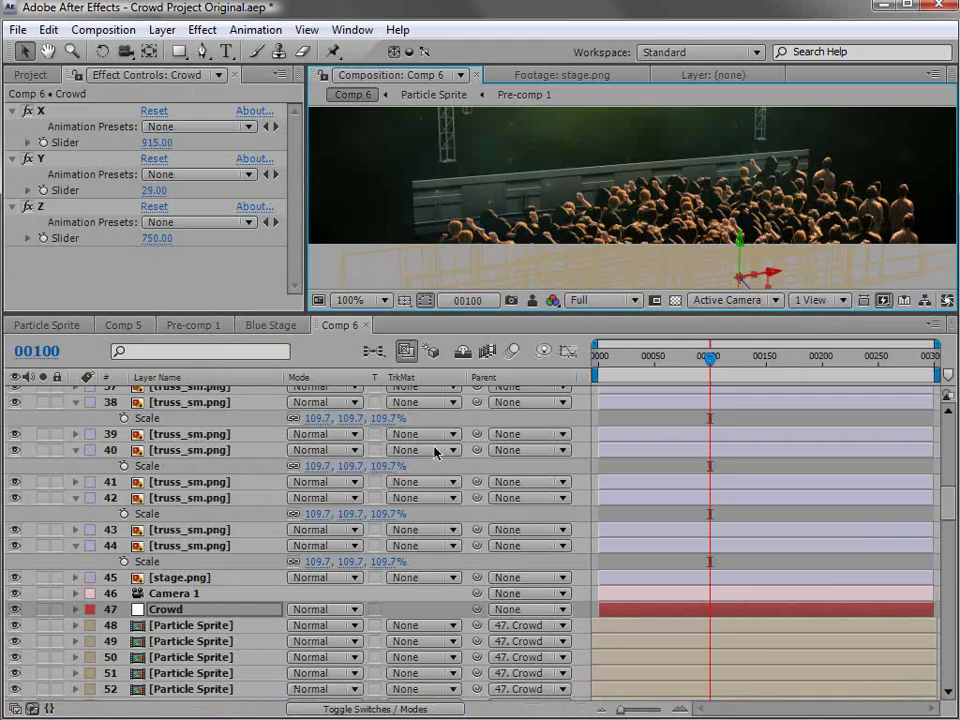
Step: Scale the Crowd null to 153% and shift it slightly down and left in the Front view, returning to Active Camera
{"action": "left_click_drag", "start_coordinate": [350, 632], "coordinate": [443, 544]}
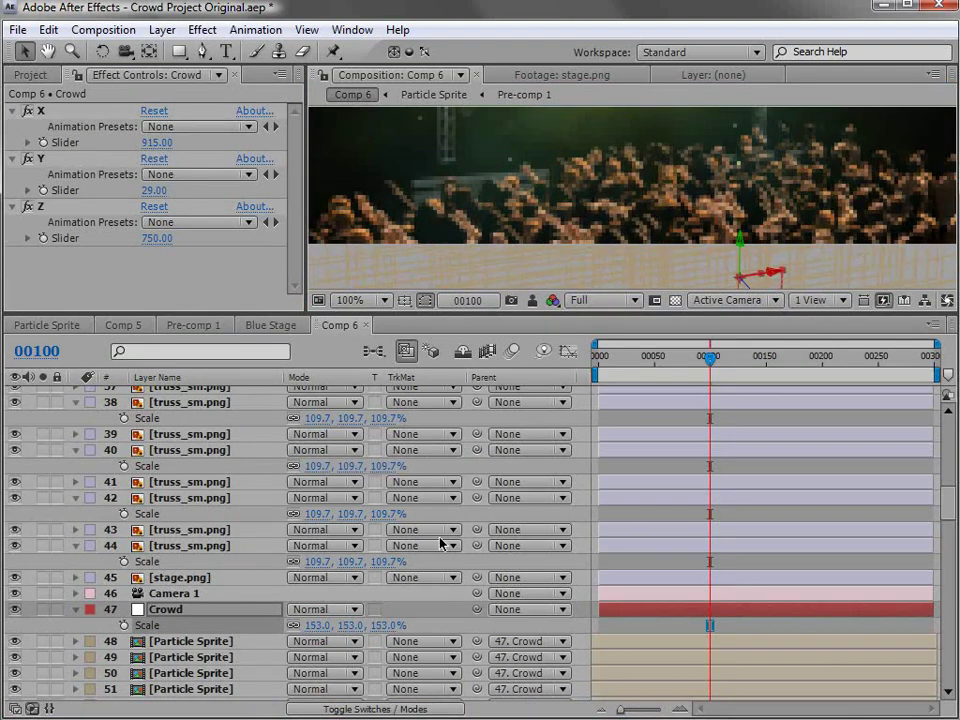
{"action": "scroll", "coordinate": [710, 255], "scroll_direction": "down", "scroll_amount": 2}
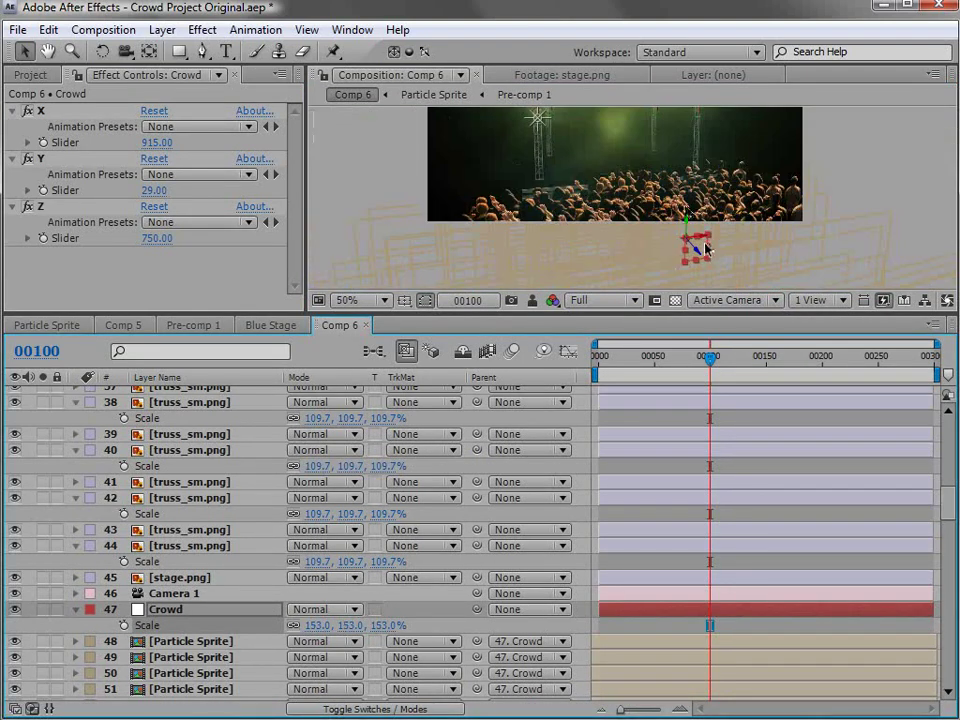
{"action": "left_click", "coordinate": [730, 300]}
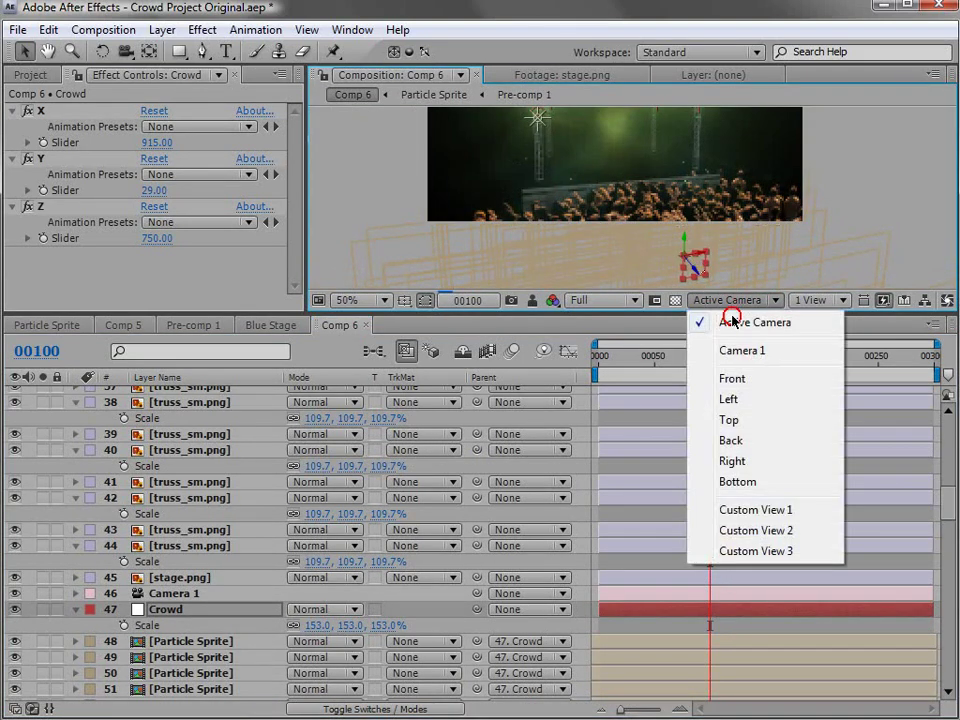
{"action": "left_click", "coordinate": [720, 378]}
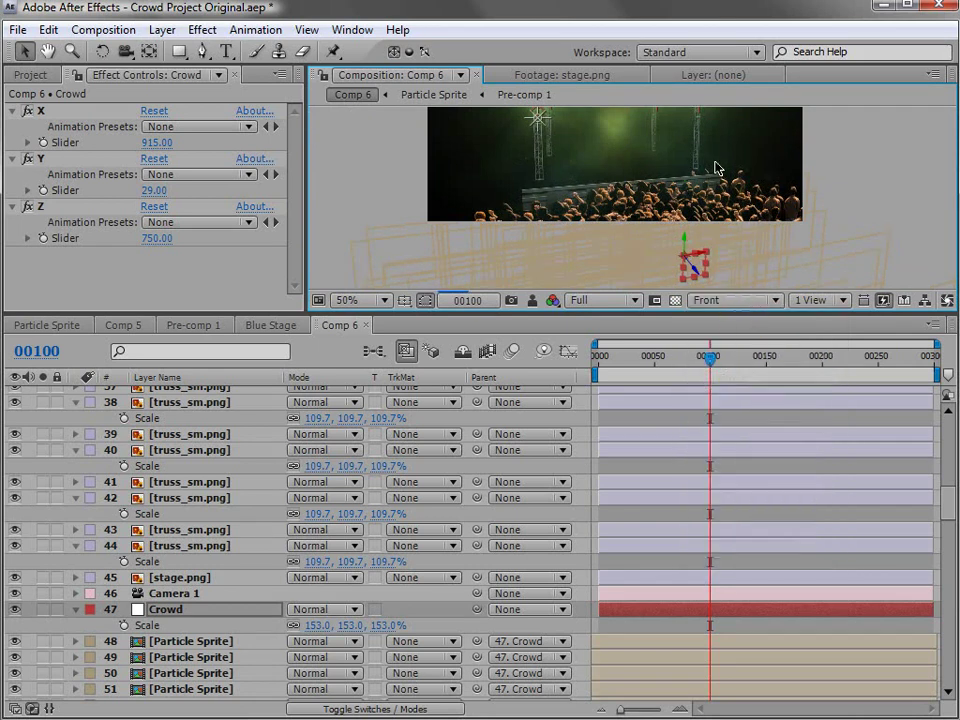
{"action": "scroll", "coordinate": [664, 186], "scroll_direction": "down", "scroll_amount": 1}
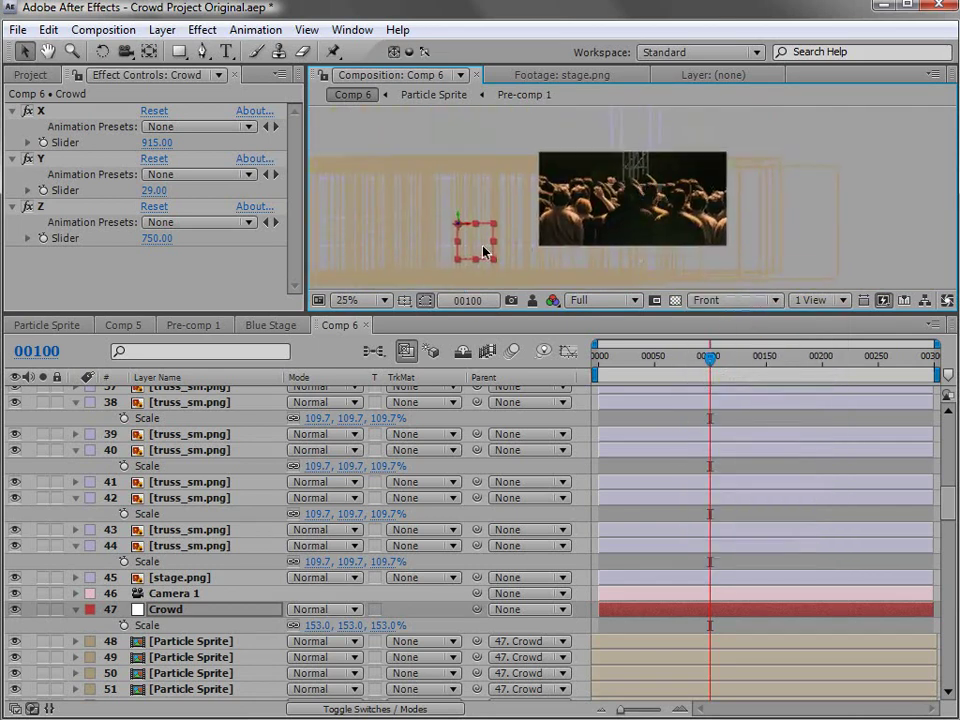
{"action": "left_click_drag", "start_coordinate": [480, 258], "coordinate": [467, 253]}
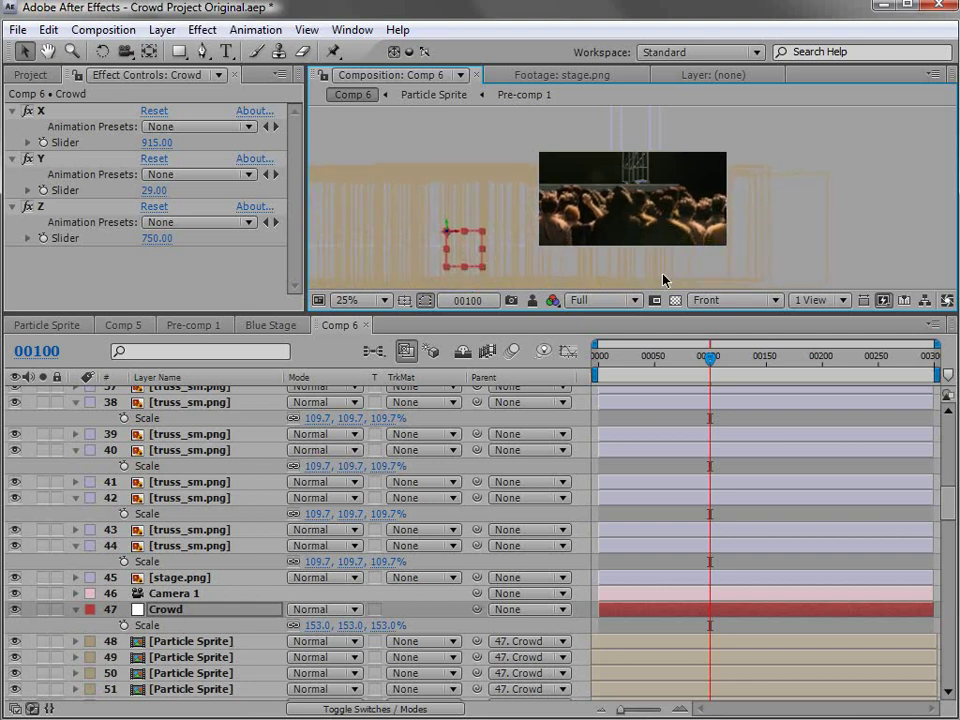
{"action": "left_click", "coordinate": [718, 308]}
{"action": "left_click", "coordinate": [718, 321]}
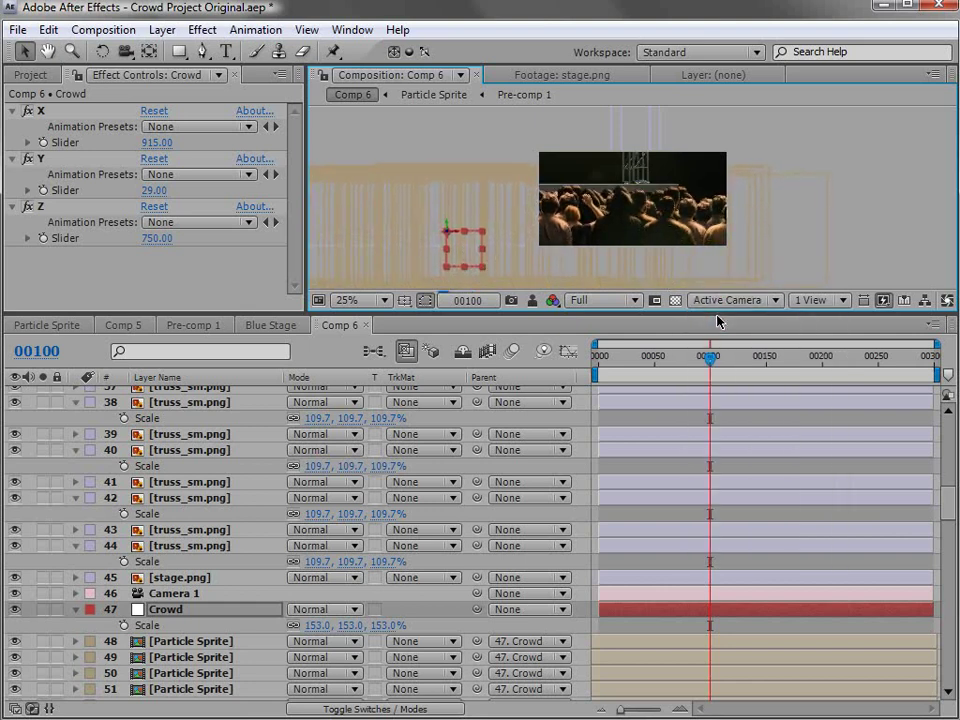
Step: View the stage from low behind the crowd and reposition the Crowd null so the people fill the foreground
{"action": "scroll", "coordinate": [666, 260], "scroll_direction": "up", "scroll_amount": 1}
{"action": "left_click_drag", "start_coordinate": [666, 260], "coordinate": [635, 162]}
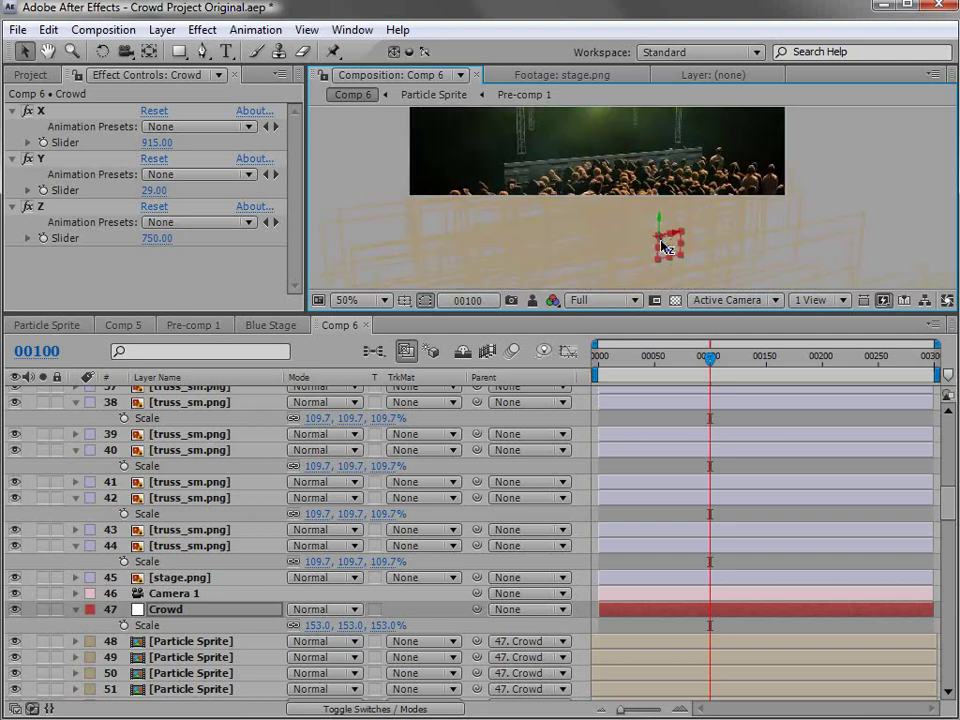
{"action": "left_click_drag", "start_coordinate": [671, 255], "coordinate": [700, 283]}
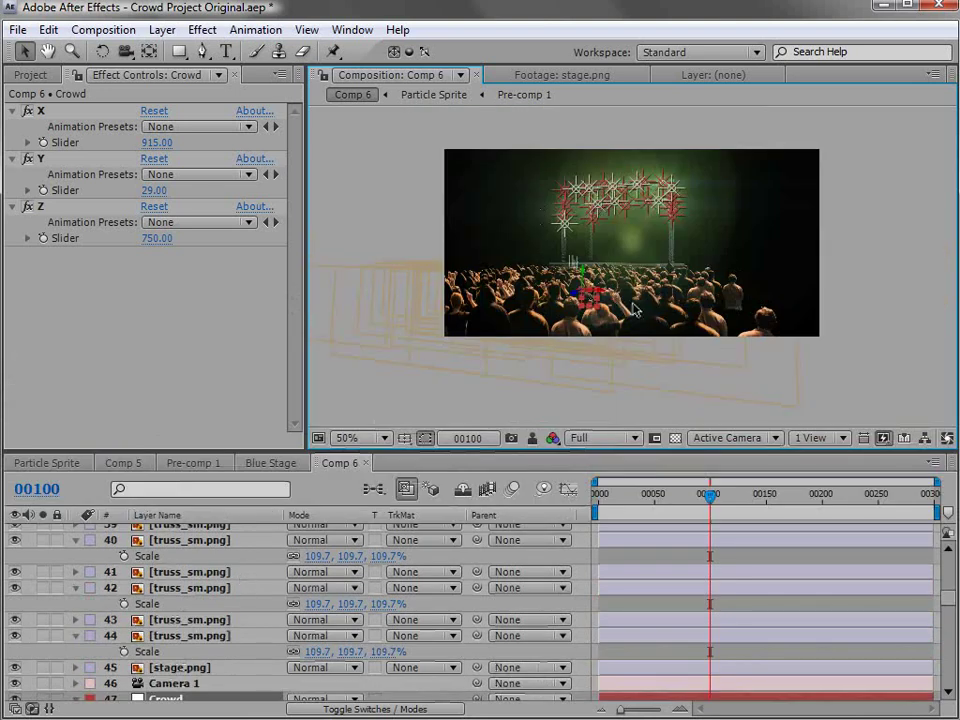
{"action": "left_click_drag", "start_coordinate": [614, 300], "coordinate": [694, 304]}
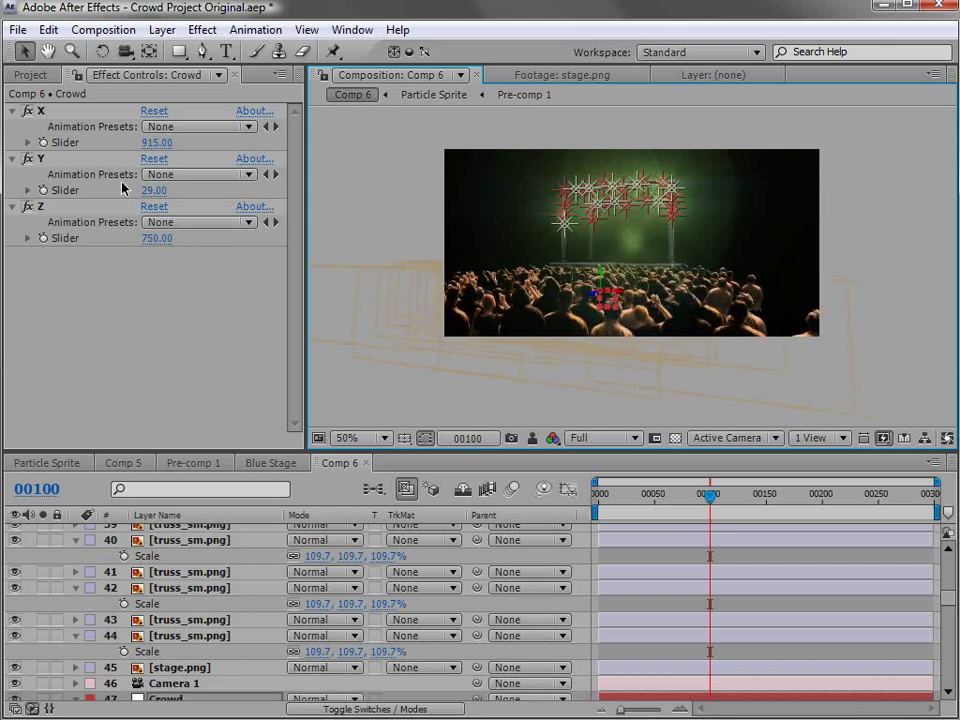
Step: Spread the crowd by setting the Crowd null's X slider to 1277 and Z slider to 1288, checking the enlarged composition
{"action": "left_click_drag", "start_coordinate": [151, 242], "coordinate": [278, 219]}
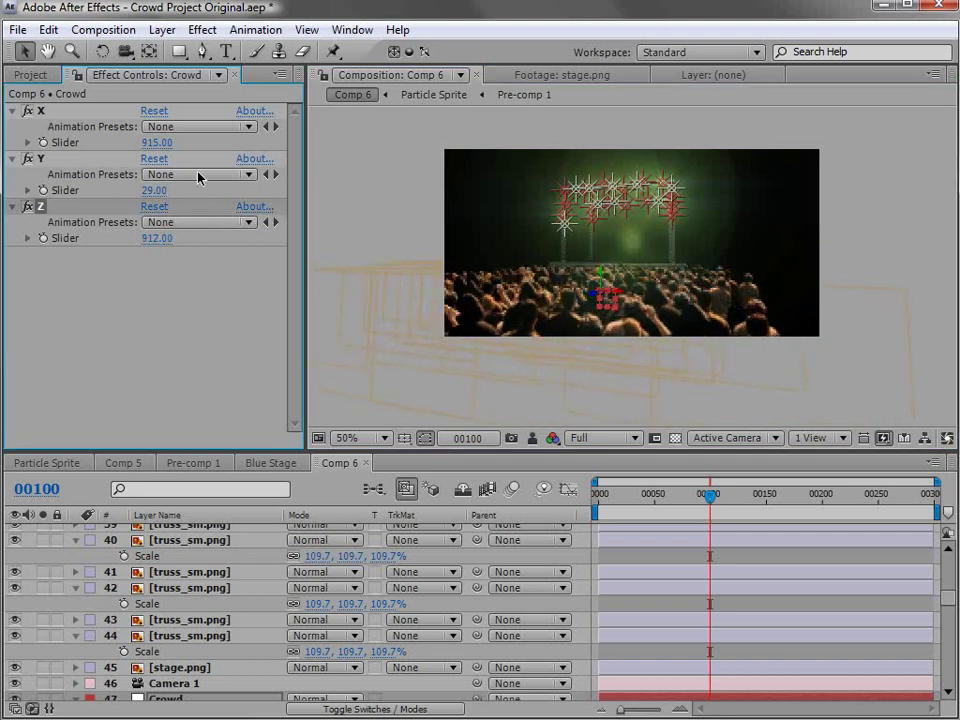
{"action": "left_click_drag", "start_coordinate": [155, 146], "coordinate": [482, 137]}
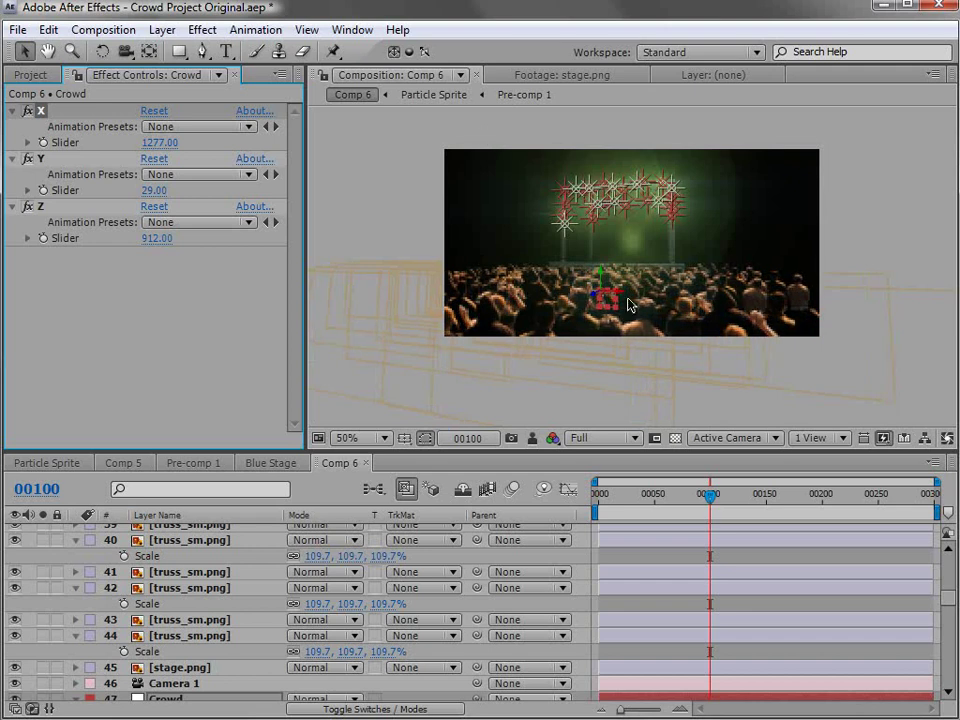
{"action": "key", "text": "period"}
{"action": "key", "text": "period"}
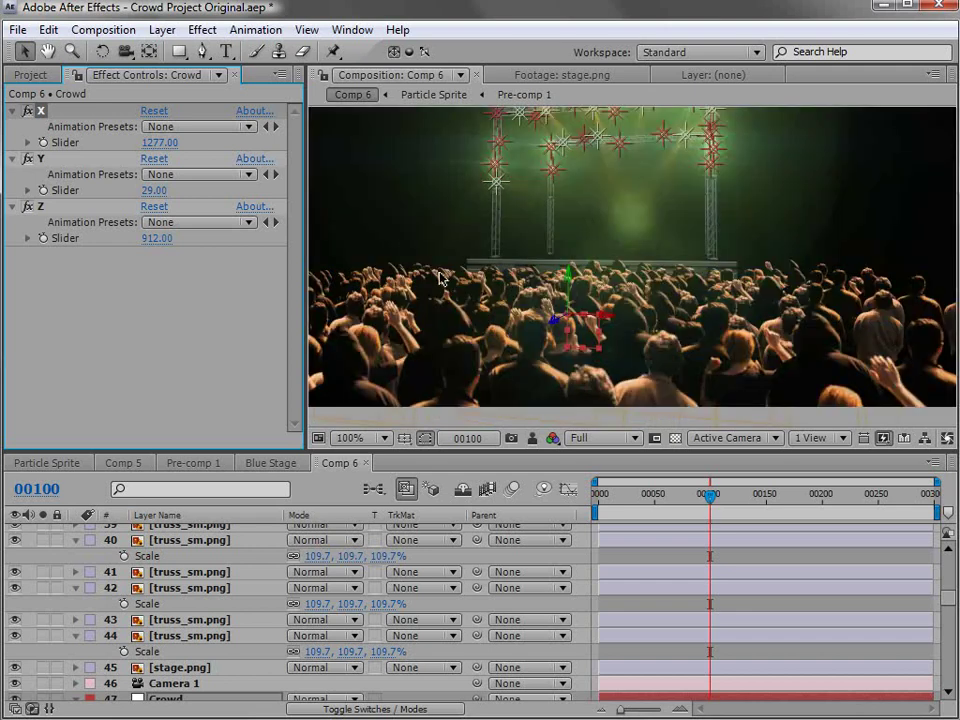
{"action": "left_click_drag", "start_coordinate": [172, 240], "coordinate": [282, 473]}
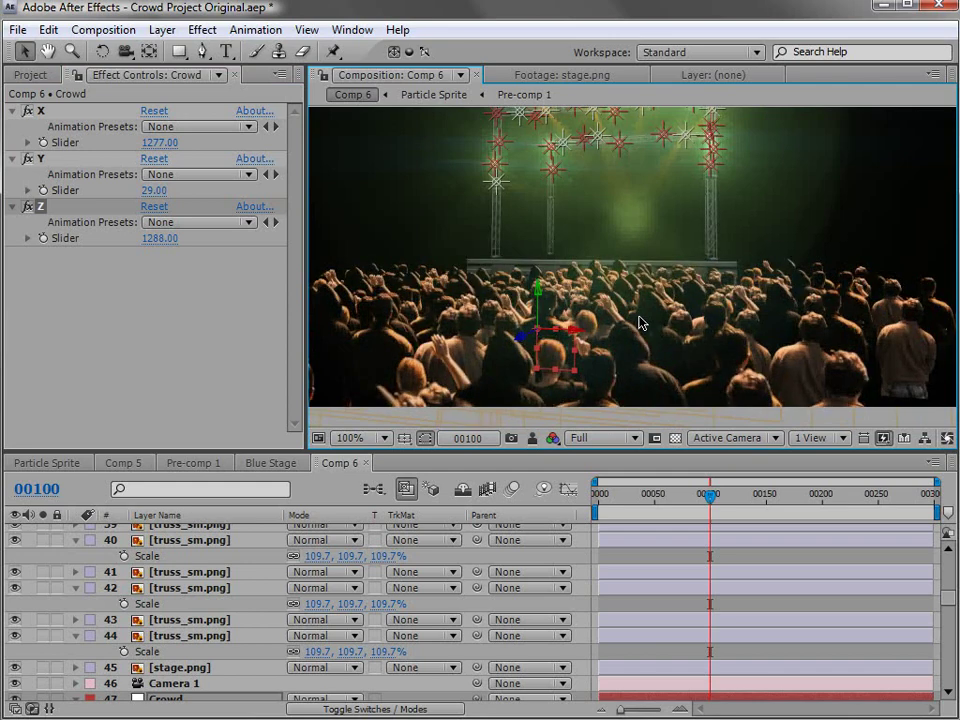
{"action": "key", "text": "grave"}
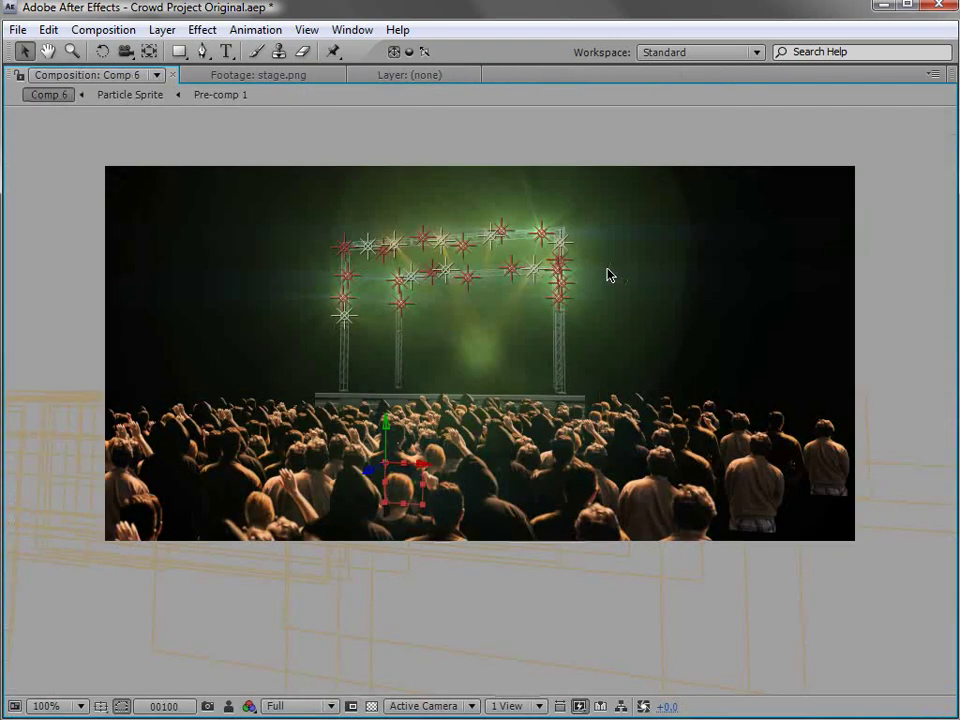
{"action": "key", "text": "comma"}
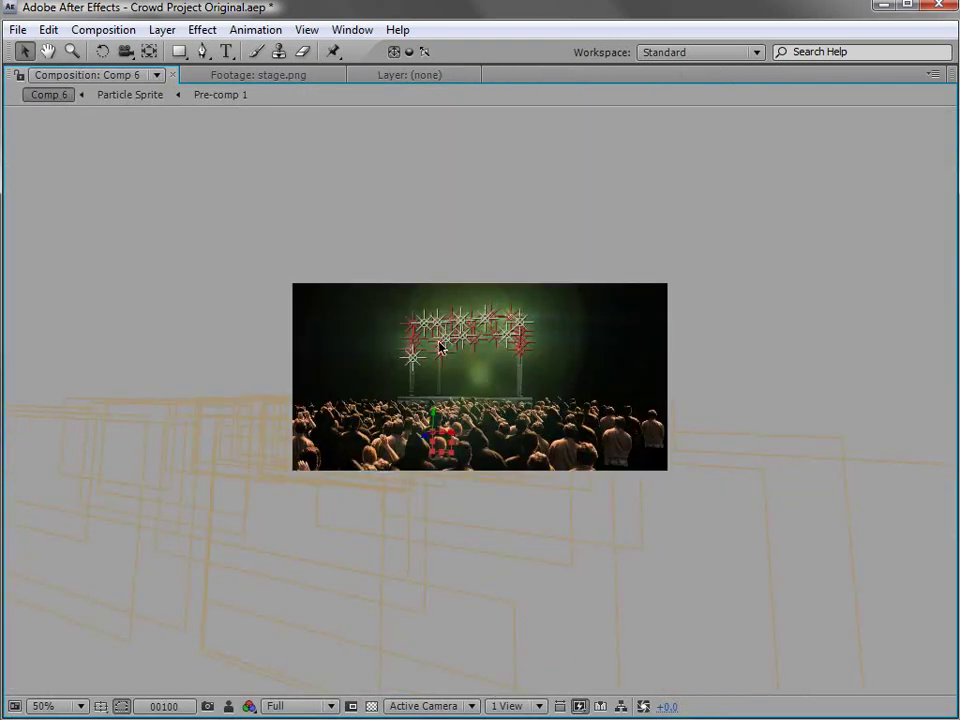
{"action": "key", "text": "grave"}
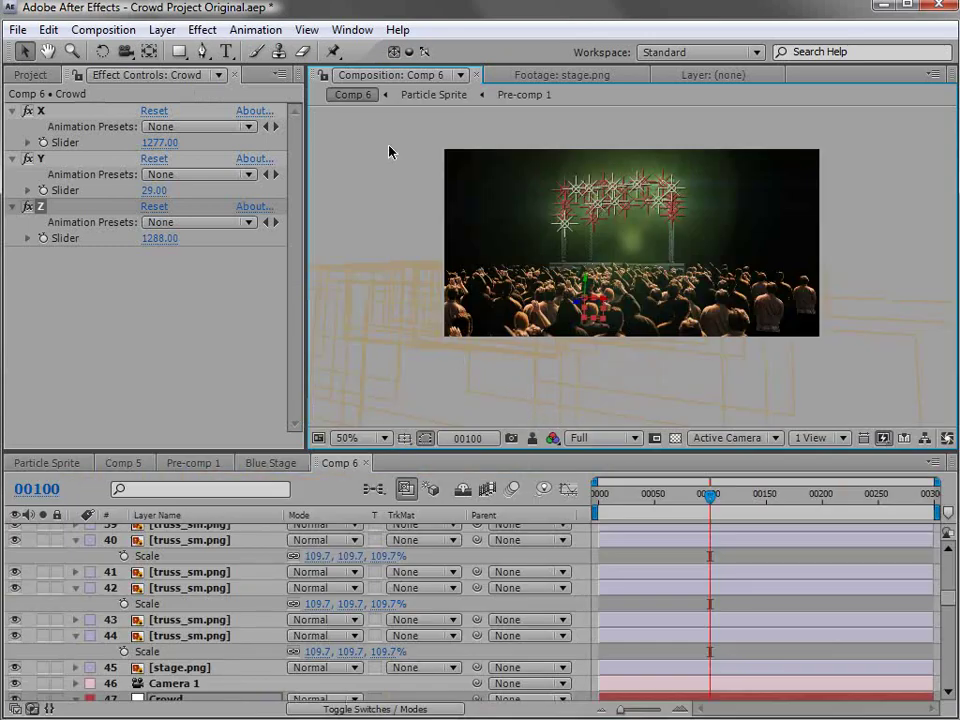
Step: Create an adjustment layer in Comp 6 and apply the Tint effect to it
{"action": "left_click", "coordinate": [162, 29]}
{"action": "mouse_move", "coordinate": [200, 50]}
{"action": "left_click", "coordinate": [510, 177]}
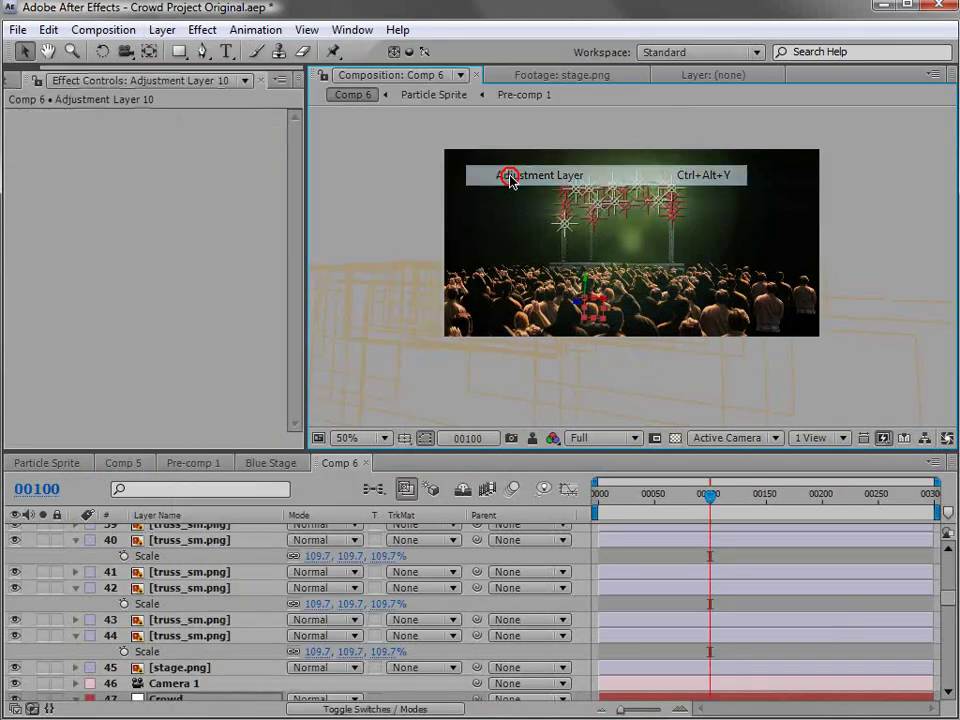
{"action": "left_click", "coordinate": [202, 29]}
{"action": "mouse_move", "coordinate": [256, 203]}
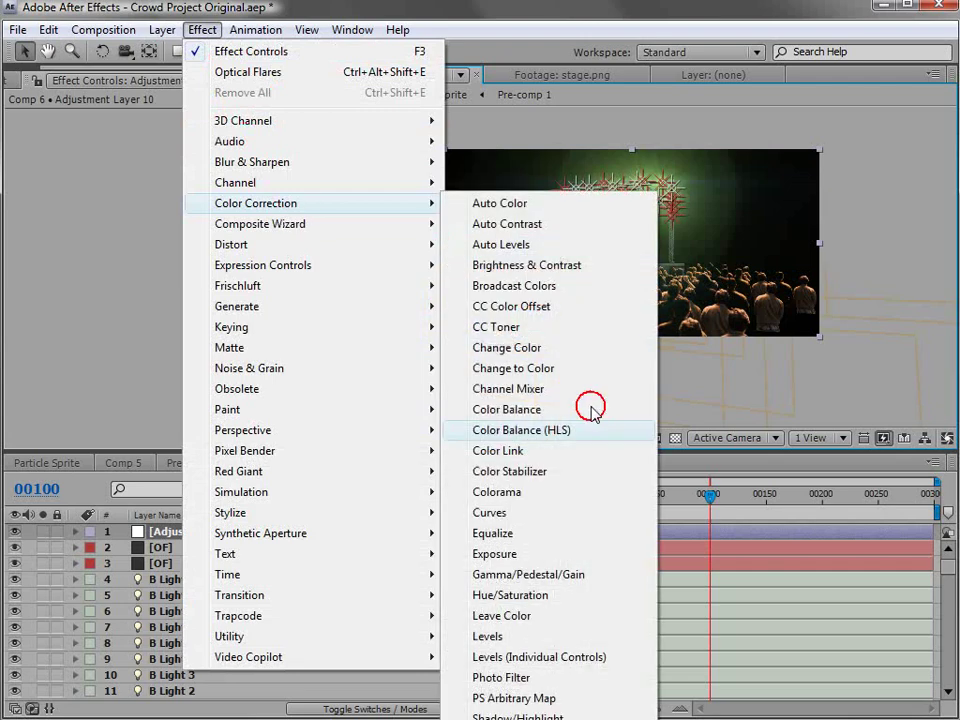
{"action": "left_click", "coordinate": [510, 719]}
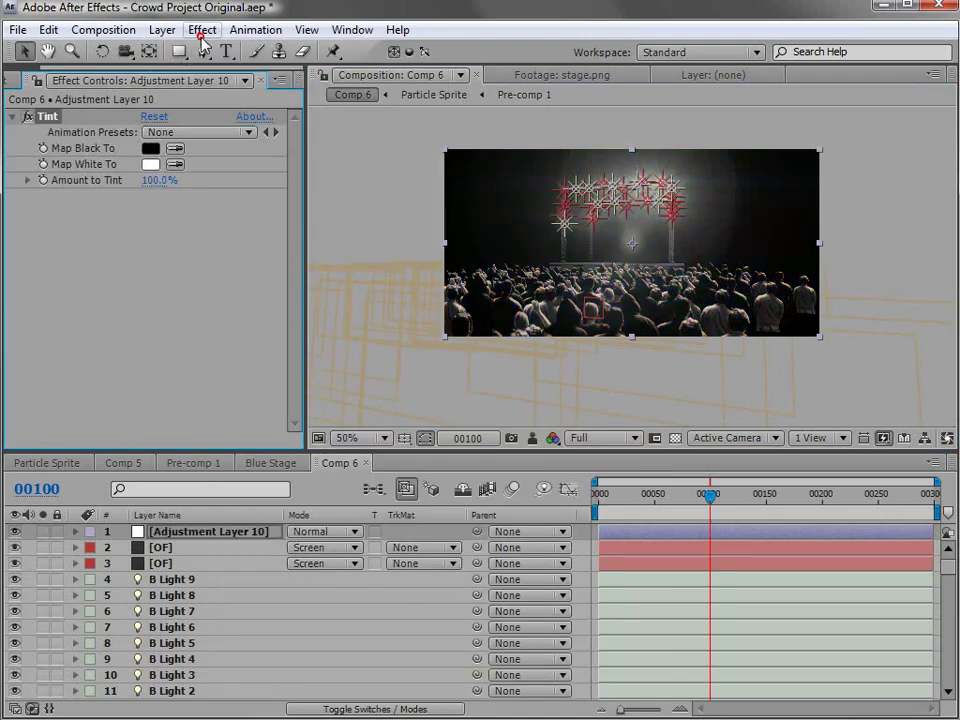
Step: Apply Curves to the adjustment layer and place the layer below Top, directly above the truss layers
{"action": "left_click", "coordinate": [202, 31]}
{"action": "mouse_move", "coordinate": [296, 203]}
{"action": "left_click", "coordinate": [530, 510]}
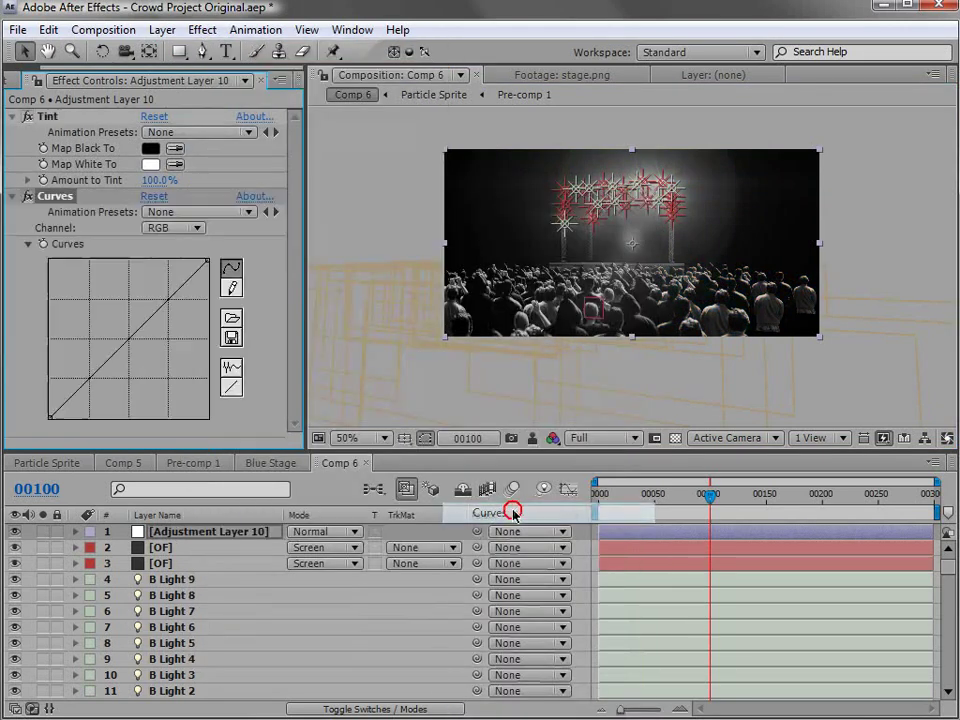
{"action": "left_click_drag", "start_coordinate": [218, 532], "coordinate": [188, 600]}
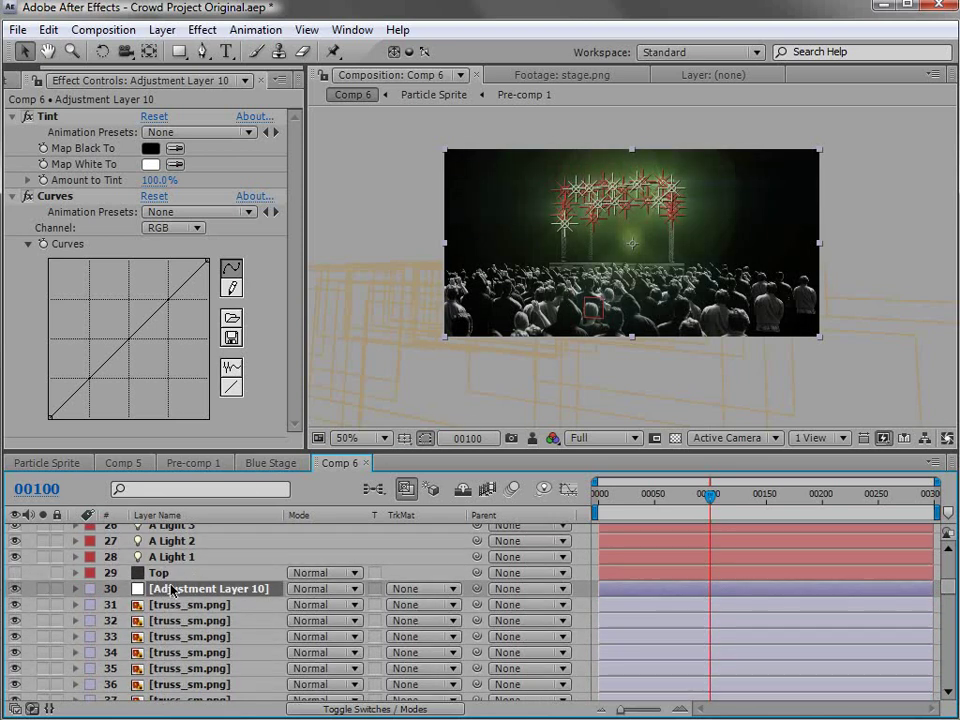
Step: Set the adjustment layer's Amount to Tint to 24% and darken the midtones with the RGB curve
{"action": "key", "text": "period"}
{"action": "key", "text": "period"}
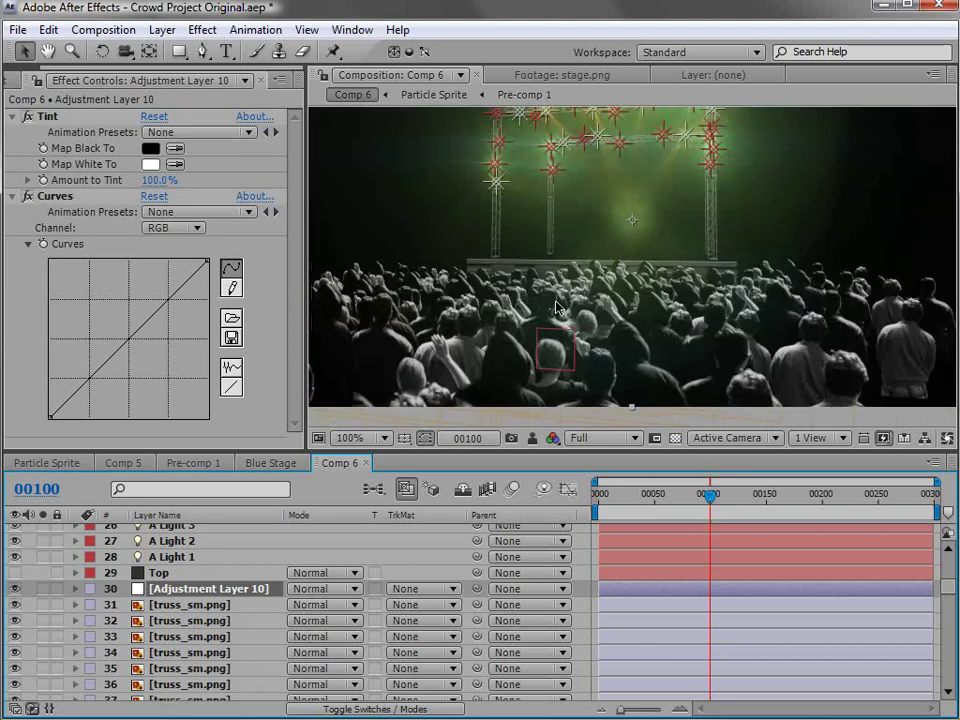
{"action": "left_click_drag", "start_coordinate": [152, 190], "coordinate": [77, 198]}
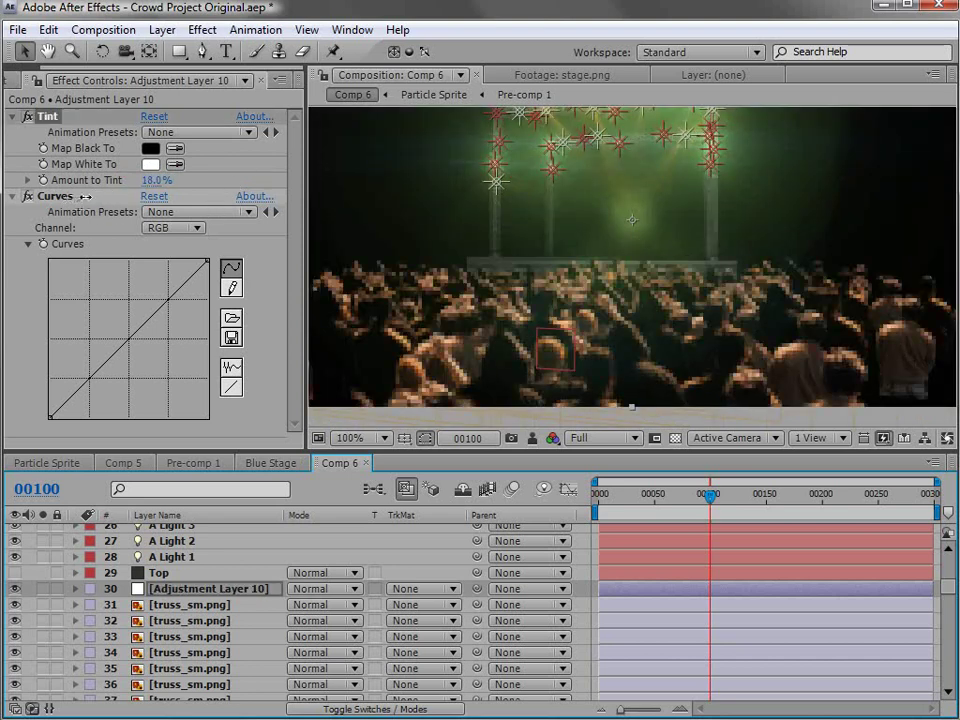
{"action": "left_click_drag", "start_coordinate": [133, 352], "coordinate": [142, 350]}
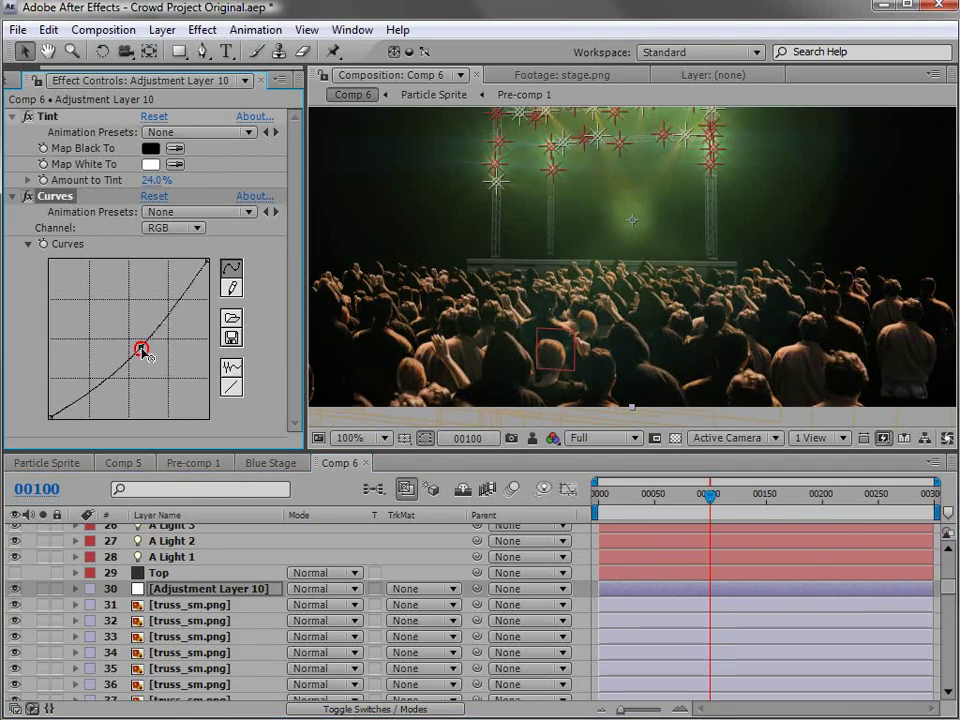
Step: Grade the crowd green in Curves by lowering the Red curve, raising the Green curve slightly and lowering the Blue curve
{"action": "left_click", "coordinate": [180, 228]}
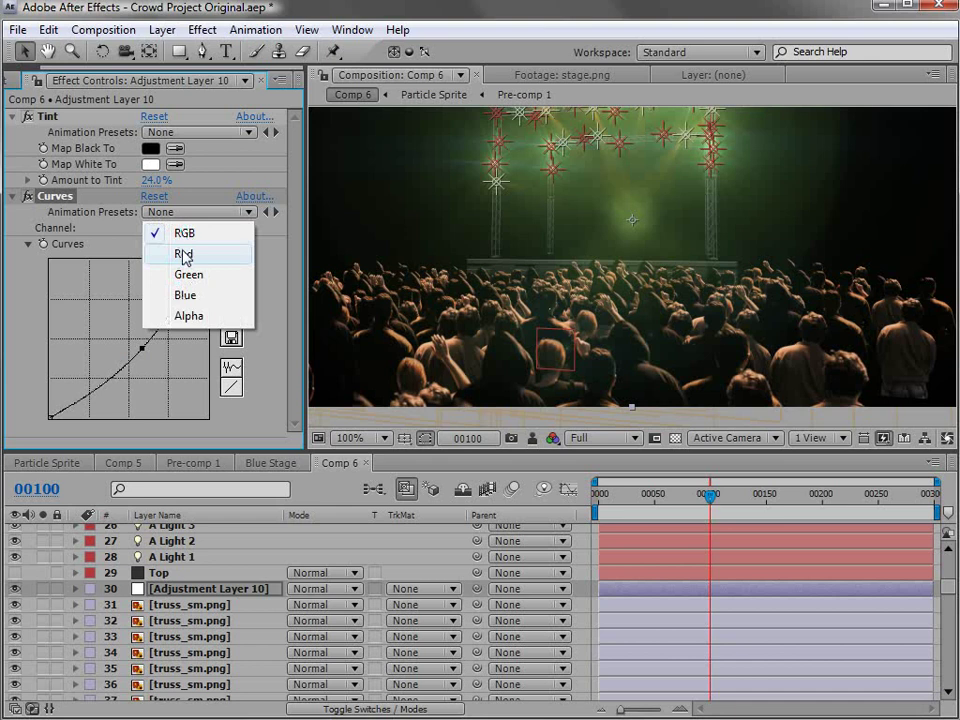
{"action": "left_click", "coordinate": [183, 255]}
{"action": "left_click_drag", "start_coordinate": [132, 335], "coordinate": [132, 352]}
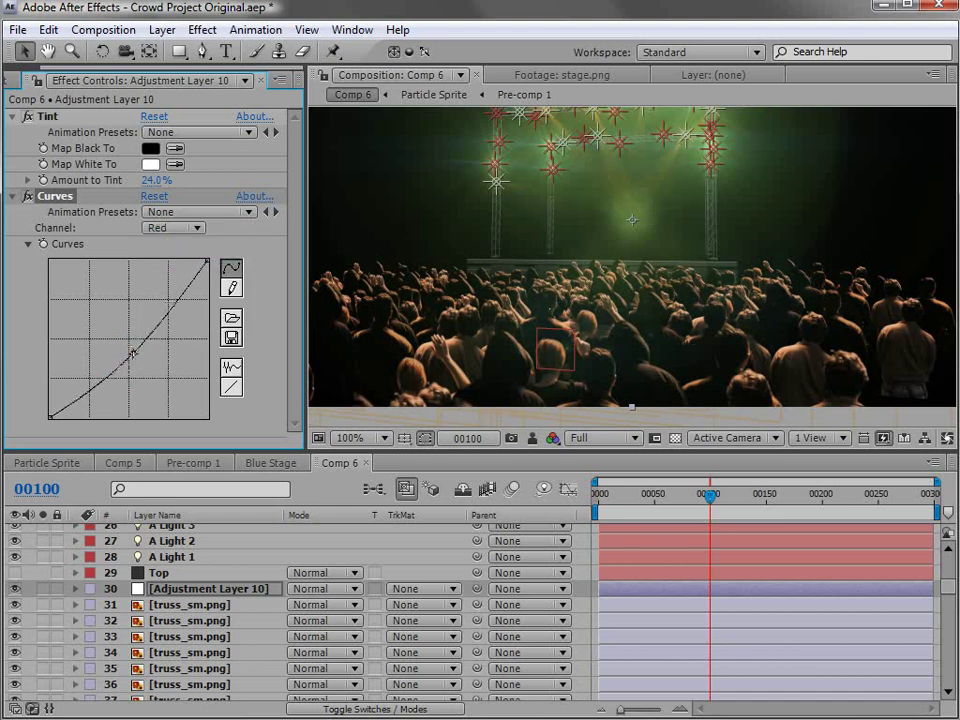
{"action": "left_click", "coordinate": [183, 232]}
{"action": "left_click", "coordinate": [188, 250]}
{"action": "left_click_drag", "start_coordinate": [107, 360], "coordinate": [107, 352]}
{"action": "left_click", "coordinate": [185, 229]}
{"action": "left_click", "coordinate": [189, 251]}
{"action": "left_click_drag", "start_coordinate": [124, 346], "coordinate": [137, 349]}
Step: Deselect all layers and inspect the graded crowd and stage in an enlarged composition view
{"action": "left_click", "coordinate": [600, 268]}
{"action": "key", "text": "grave"}
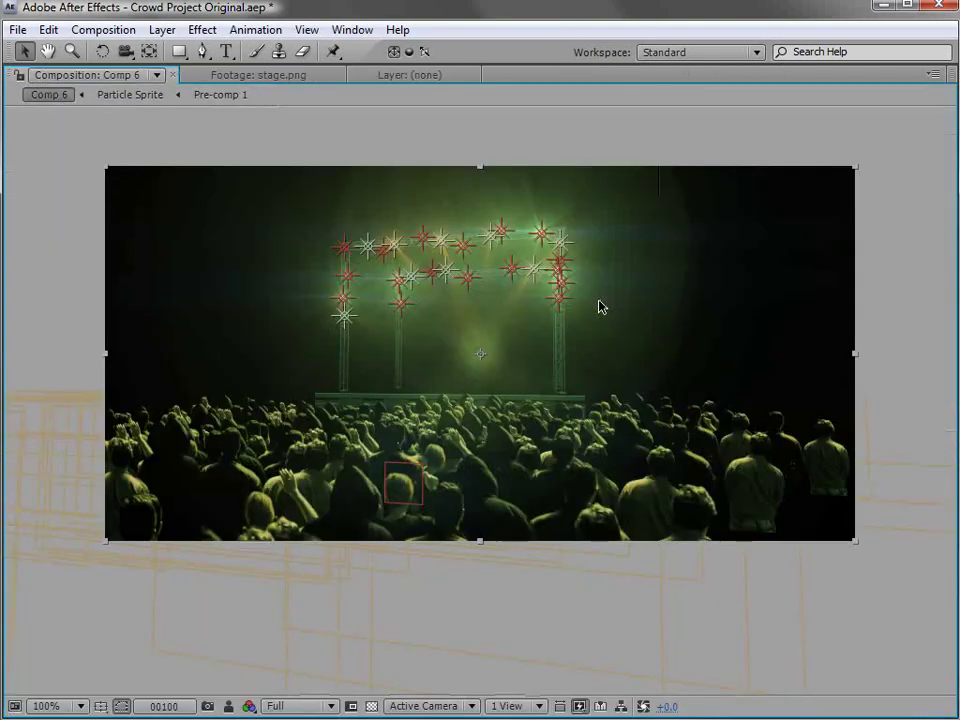
{"action": "key", "text": "ctrl+shift+a"}
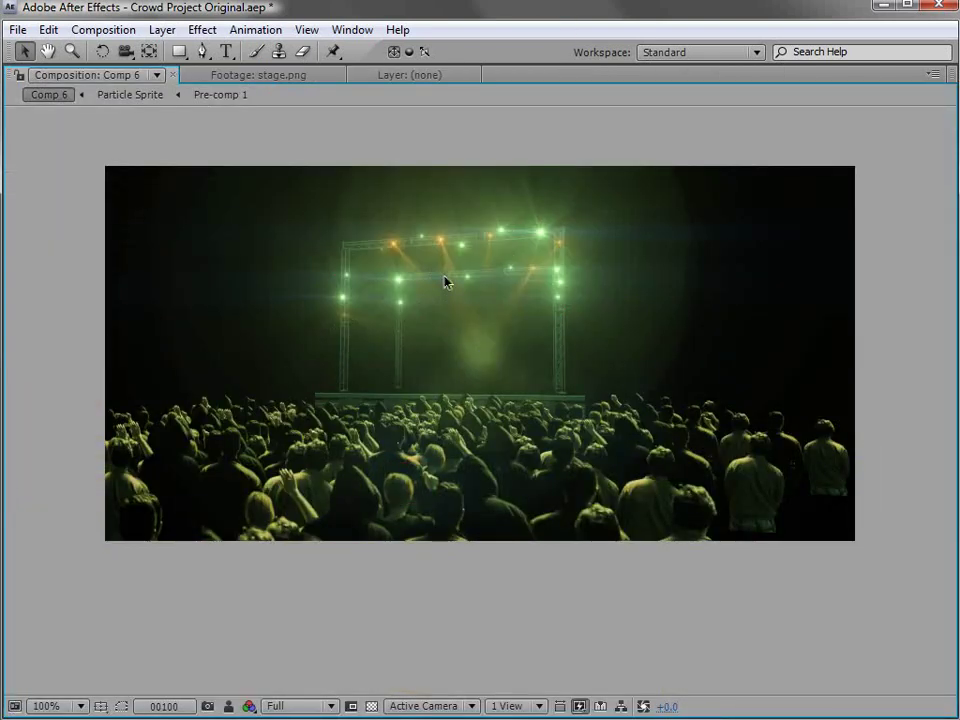
{"action": "key", "text": "grave"}
{"action": "scroll", "coordinate": [470, 265], "scroll_direction": "down", "scroll_amount": 2}
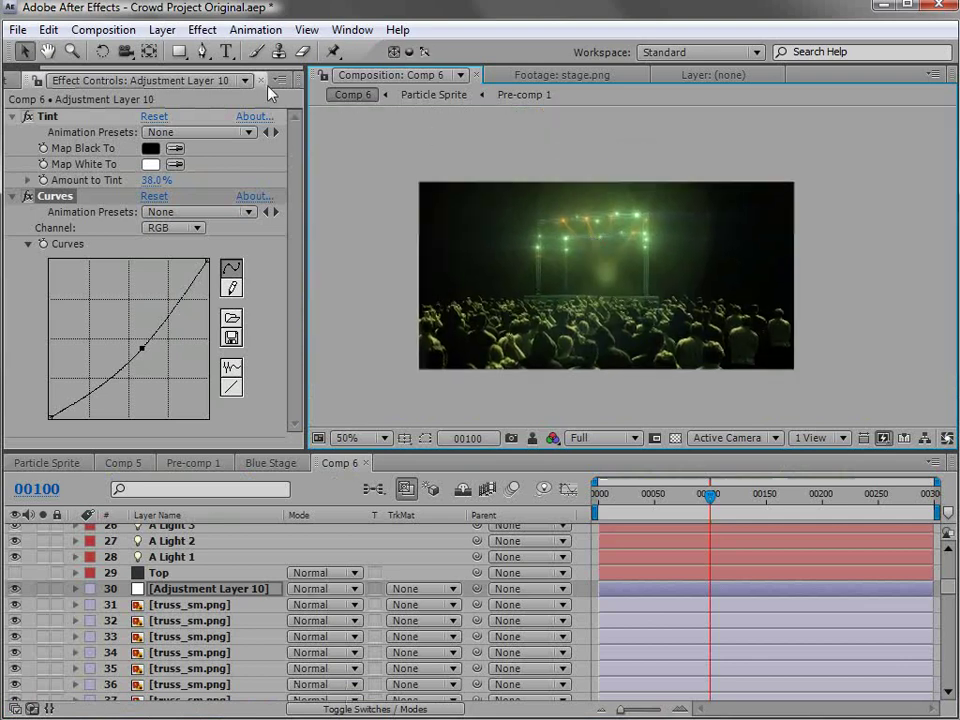
Step: Add a new adjustment layer above all layers and draw an elliptical mask around the stage and the middle of the crowd
{"action": "left_click", "coordinate": [163, 28]}
{"action": "mouse_move", "coordinate": [377, 42]}
{"action": "left_click", "coordinate": [549, 176]}
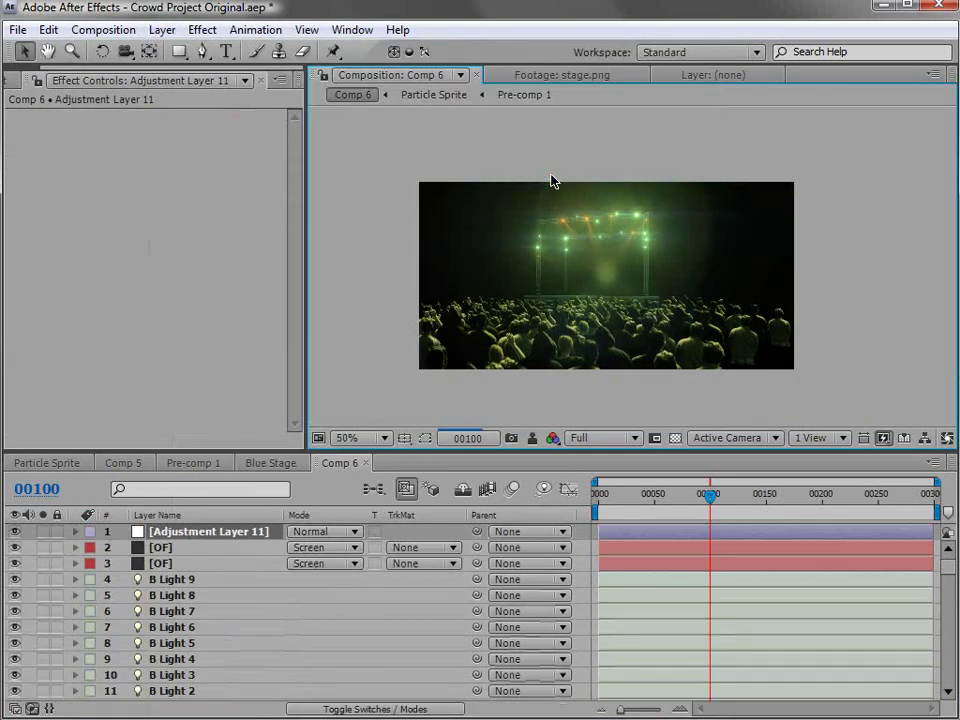
{"action": "left_click_drag", "start_coordinate": [179, 51], "coordinate": [215, 90]}
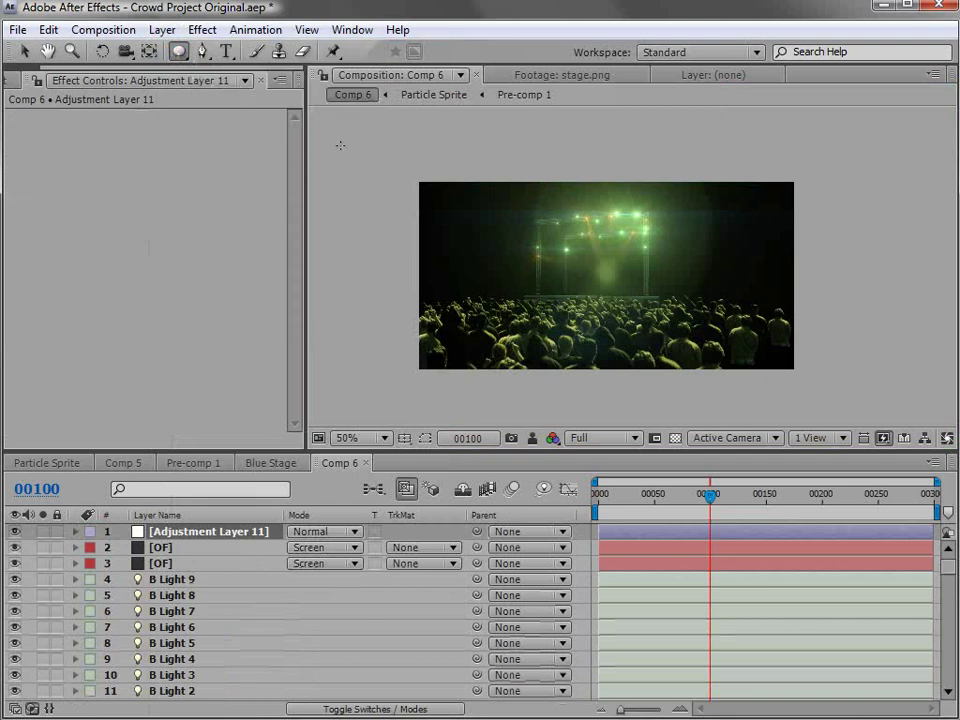
{"action": "left_click_drag", "start_coordinate": [437, 198], "coordinate": [760, 346]}
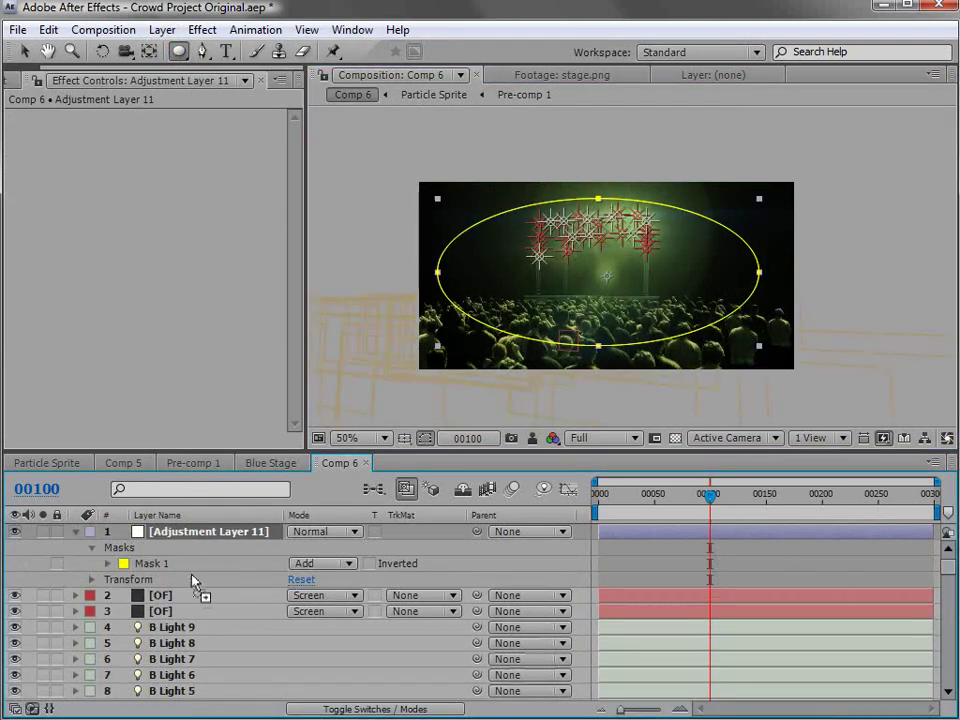
Step: Apply Curves to the masked adjustment layer and darken the midtones of the RGB curve
{"action": "left_click", "coordinate": [199, 29]}
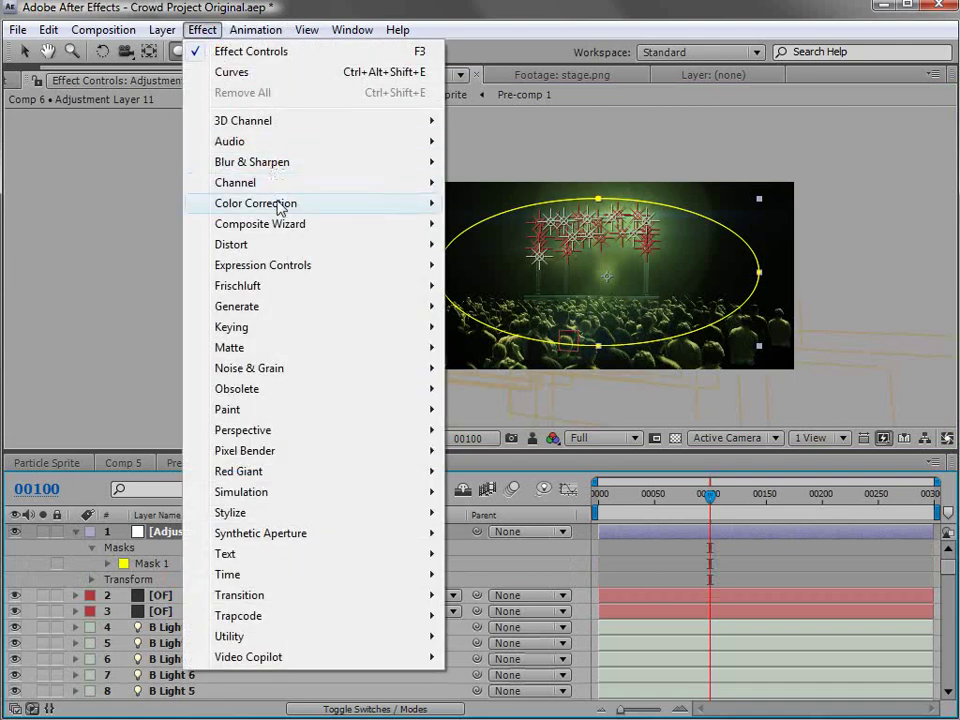
{"action": "mouse_move", "coordinate": [283, 207]}
{"action": "left_click", "coordinate": [506, 513]}
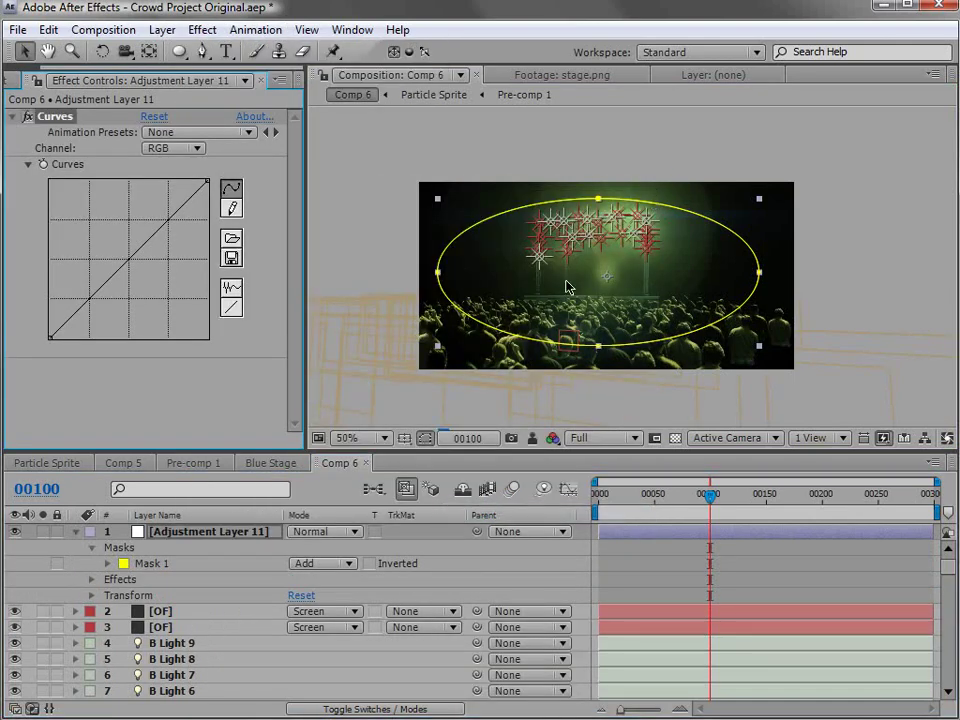
{"action": "scroll", "coordinate": [575, 285], "scroll_direction": "up", "scroll_amount": 2}
{"action": "left_click_drag", "start_coordinate": [127, 257], "coordinate": [141, 271]}
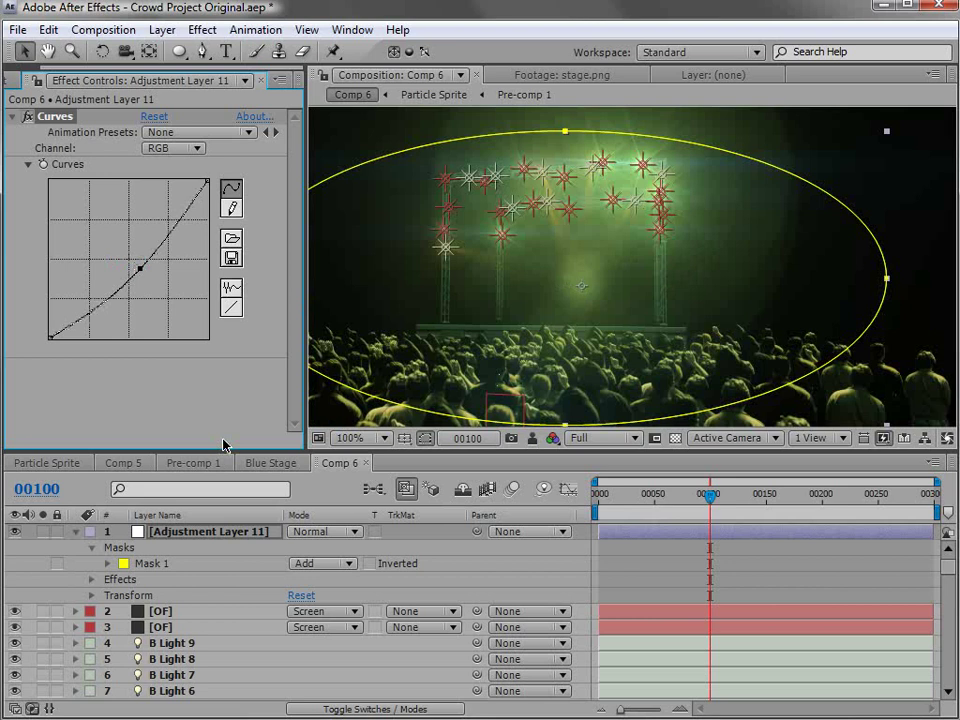
Step: Set the mask's mode to Subtract and its feather to 76 pixels
{"action": "left_click", "coordinate": [322, 563]}
{"action": "left_click", "coordinate": [317, 582]}
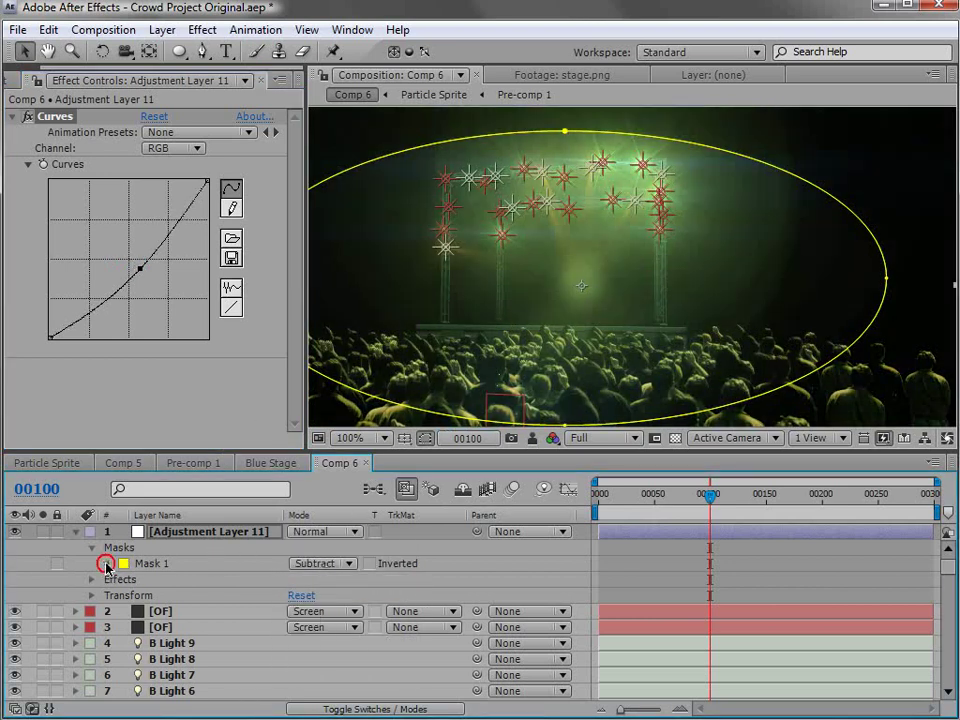
{"action": "left_click", "coordinate": [108, 564]}
{"action": "left_click_drag", "start_coordinate": [338, 595], "coordinate": [368, 595]}
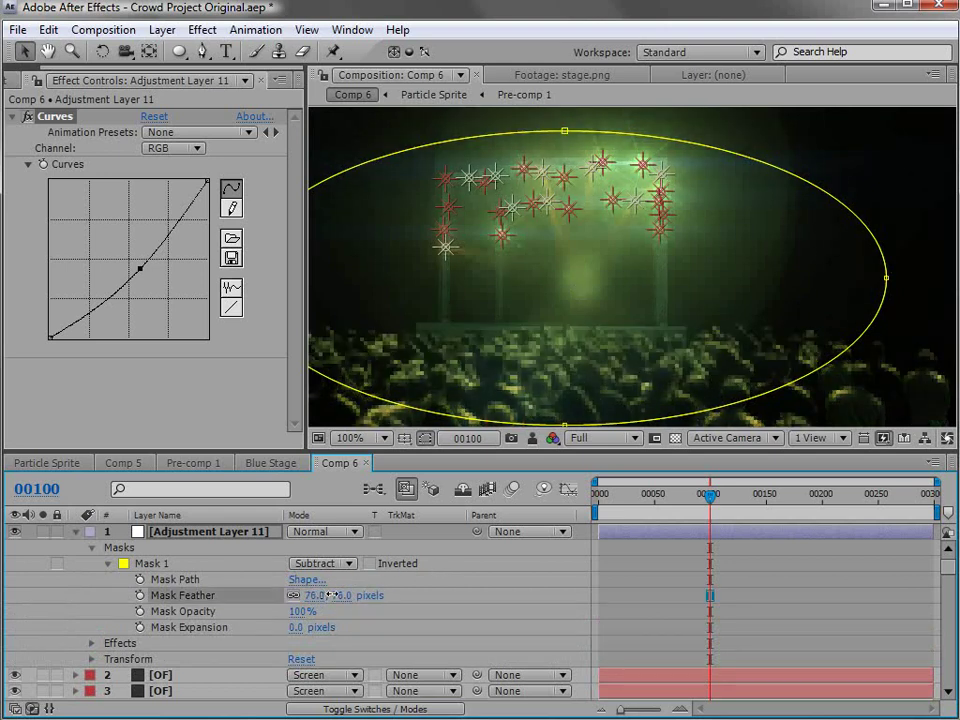
Step: Stretch the top of the elliptical mask slightly above the frame and deselect the layer
{"action": "scroll", "coordinate": [600, 369], "scroll_direction": "down", "scroll_amount": 2}
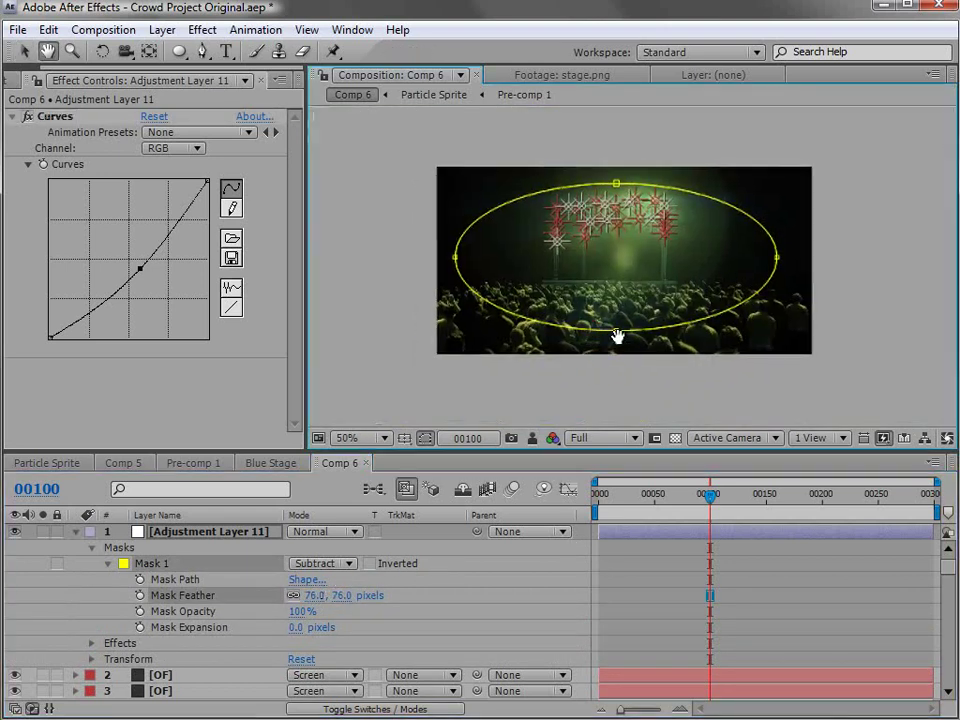
{"action": "left_click_drag", "start_coordinate": [618, 185], "coordinate": [617, 163]}
{"action": "left_click", "coordinate": [669, 557]}
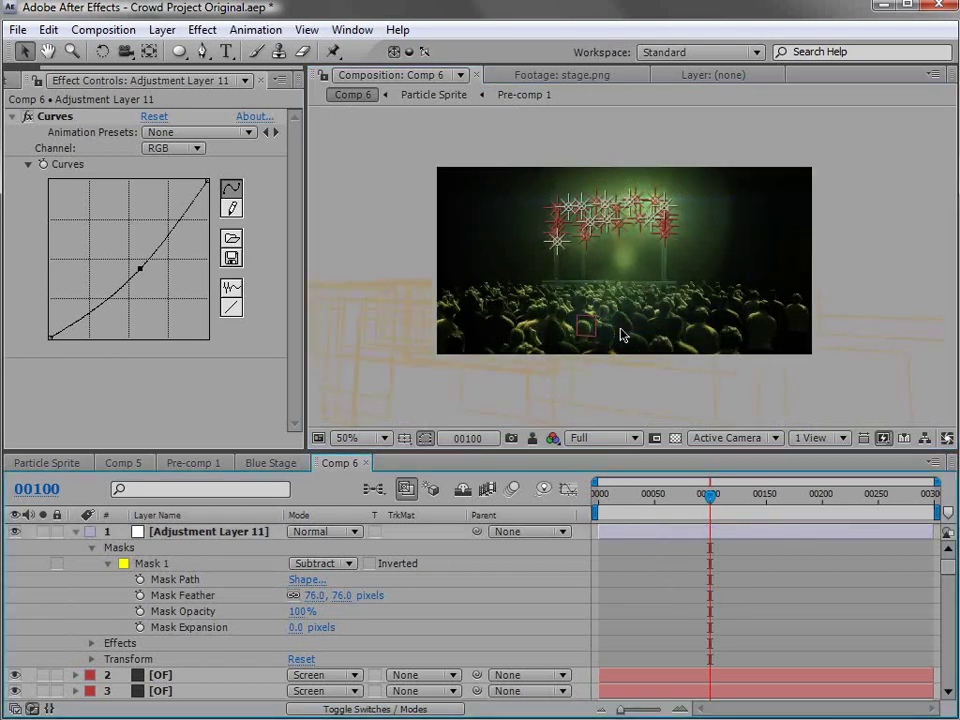
Step: Strengthen the vignette by lowering the RGB curve's white point and midtones, and check the enlarged composition view
{"action": "scroll", "coordinate": [621, 329], "scroll_direction": "up", "scroll_amount": 2}
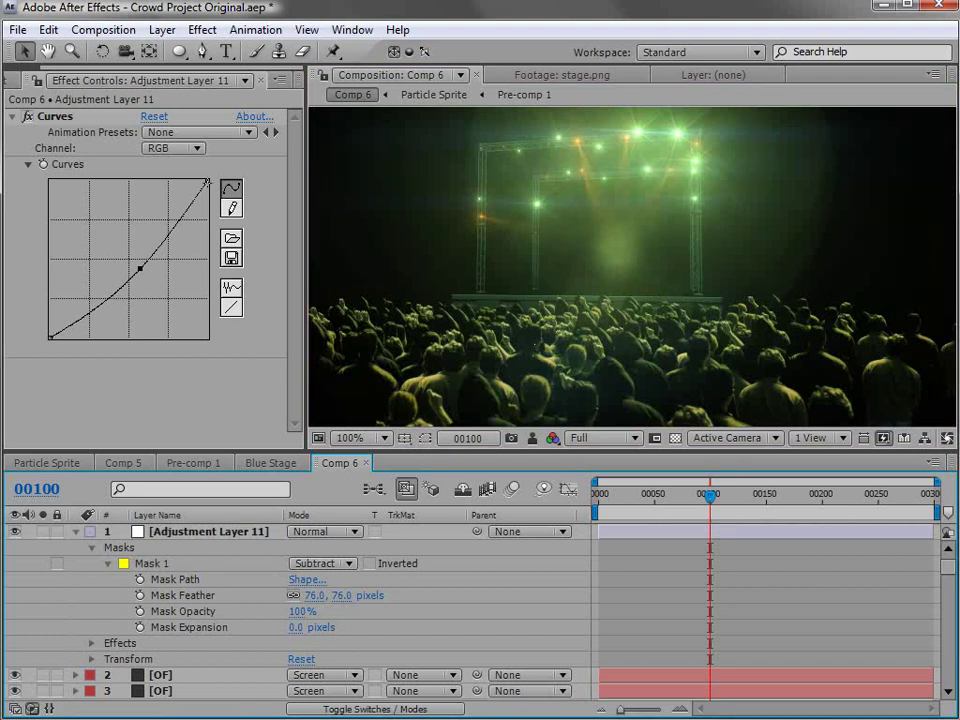
{"action": "left_click_drag", "start_coordinate": [208, 181], "coordinate": [208, 191]}
{"action": "left_click", "coordinate": [143, 271]}
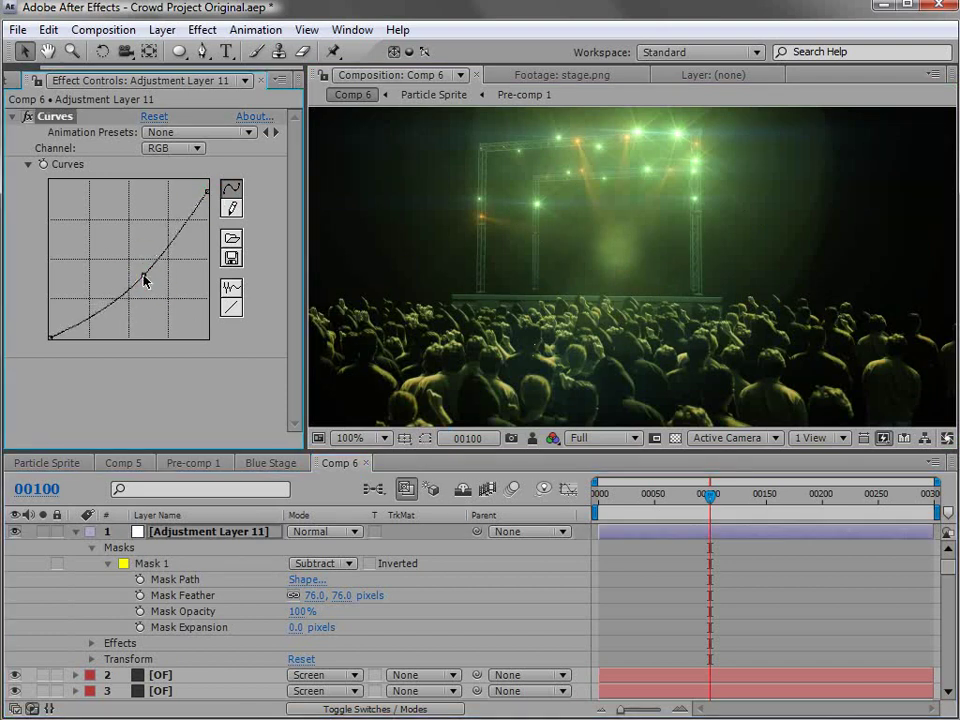
{"action": "left_click_drag", "start_coordinate": [143, 273], "coordinate": [147, 283]}
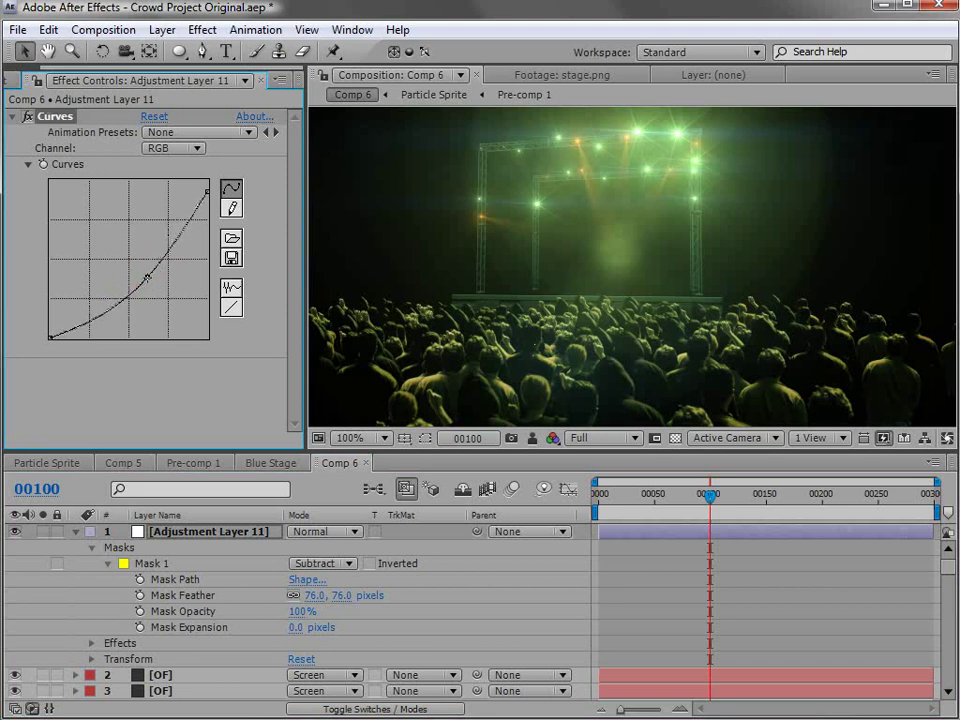
{"action": "key", "text": "grave"}
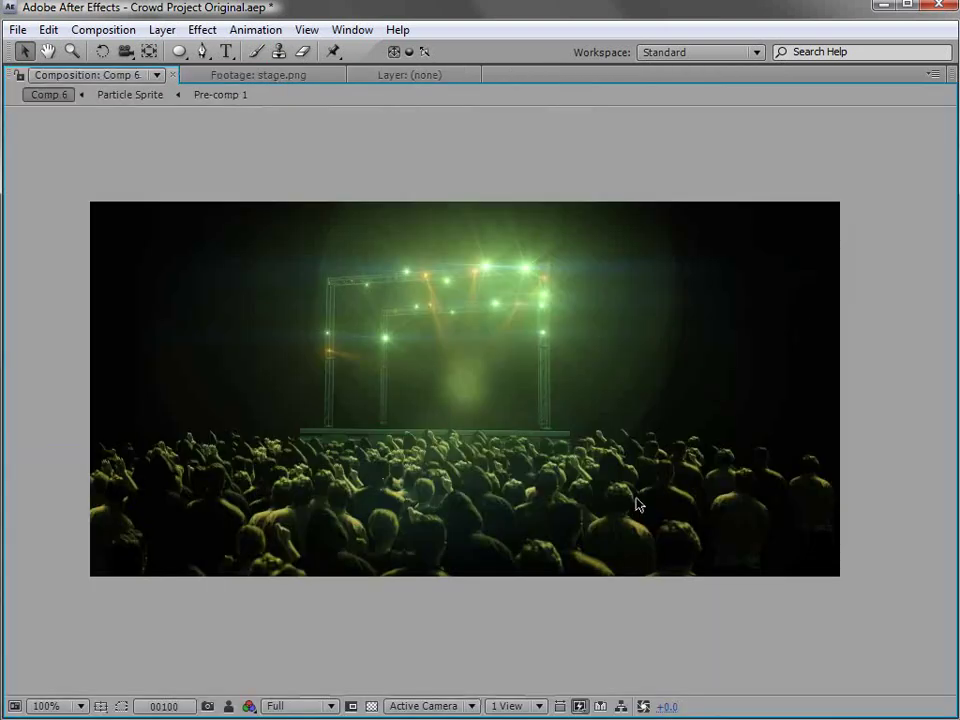
{"action": "key", "text": "grave"}
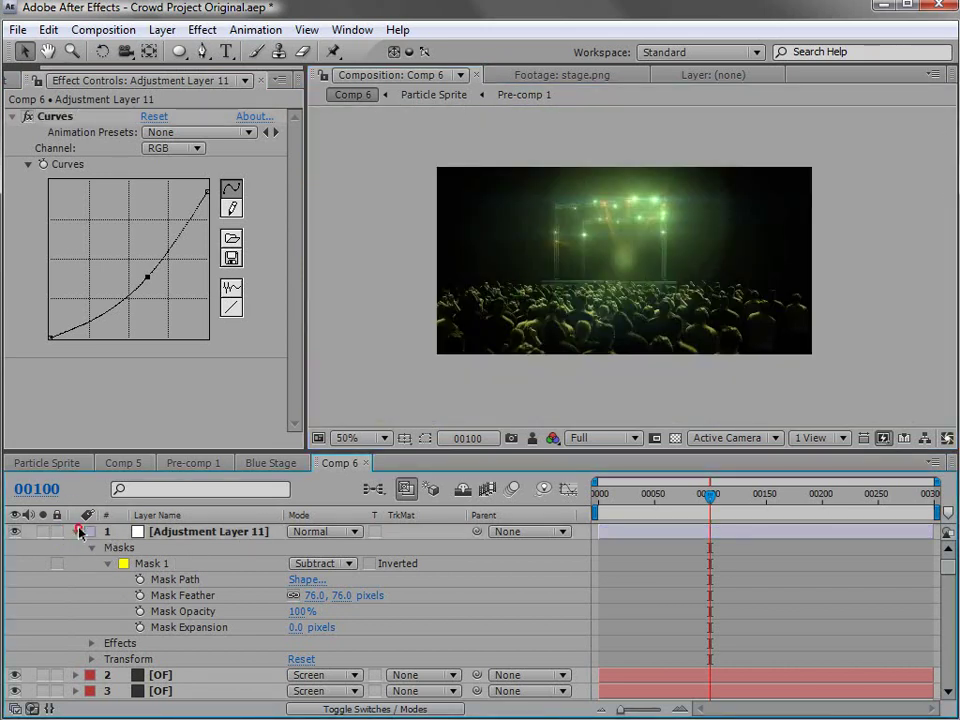
Step: Set the Optical Flares Brightness of the lower OF layer to 18
{"action": "left_click", "coordinate": [79, 532]}
{"action": "left_click", "coordinate": [160, 563]}
{"action": "key", "text": "slash"}
{"action": "left_click", "coordinate": [151, 158]}
{"action": "type", "text": "18"}
{"action": "key", "text": "Return"}
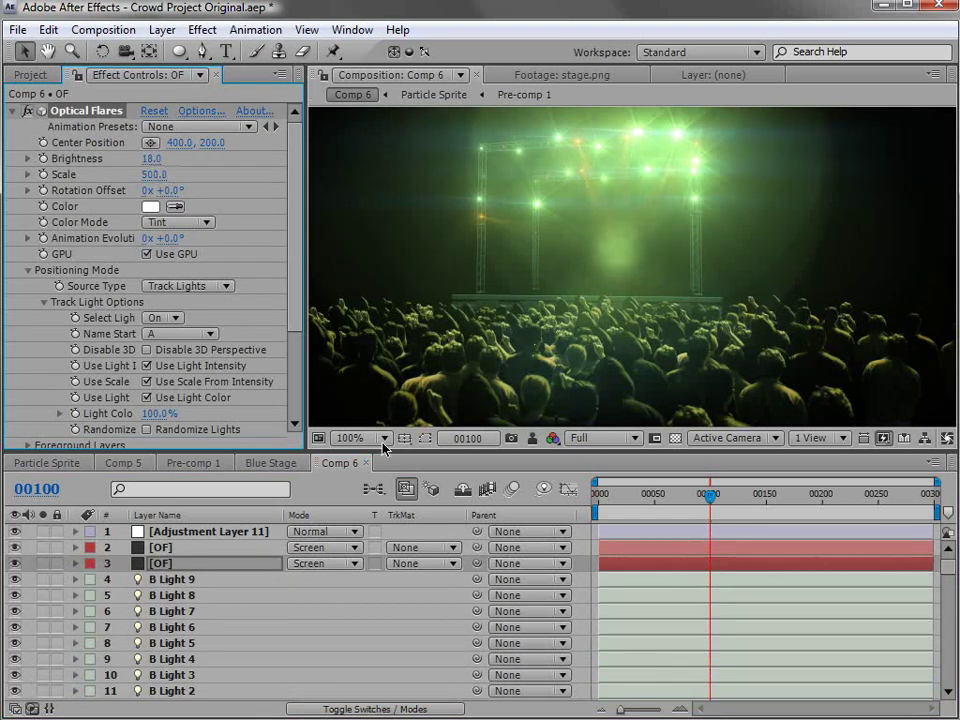
Step: Raise the Intensity of A Light 2, on the upper truss right of center, to 148%
{"action": "left_click", "coordinate": [187, 595]}
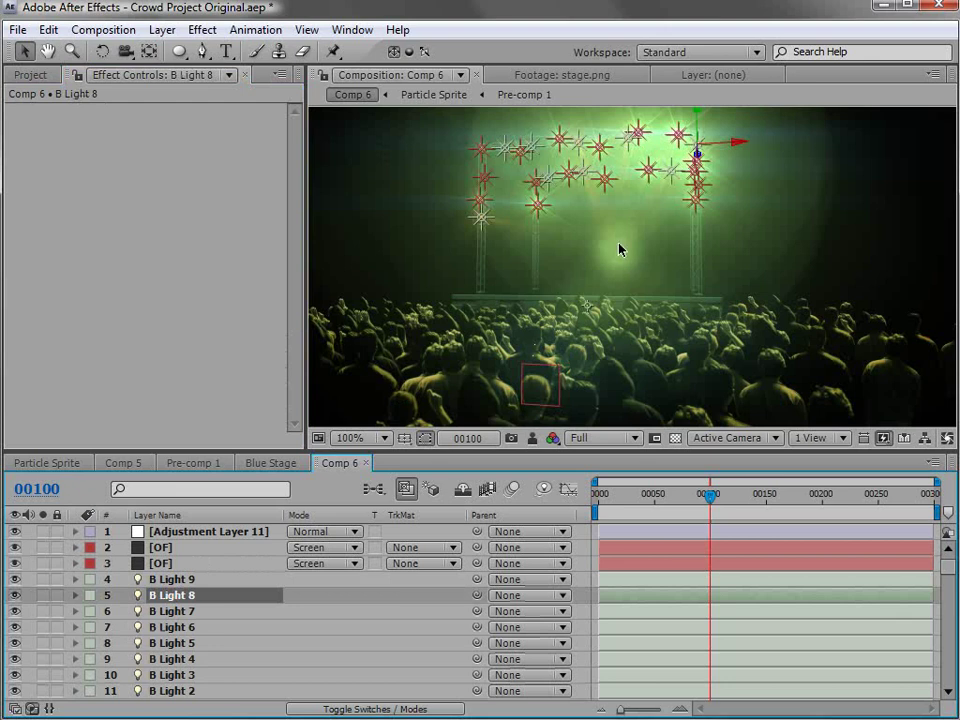
{"action": "scroll", "coordinate": [620, 250], "scroll_direction": "down", "scroll_amount": 3}
{"action": "scroll", "coordinate": [686, 238], "scroll_direction": "up", "scroll_amount": 3}
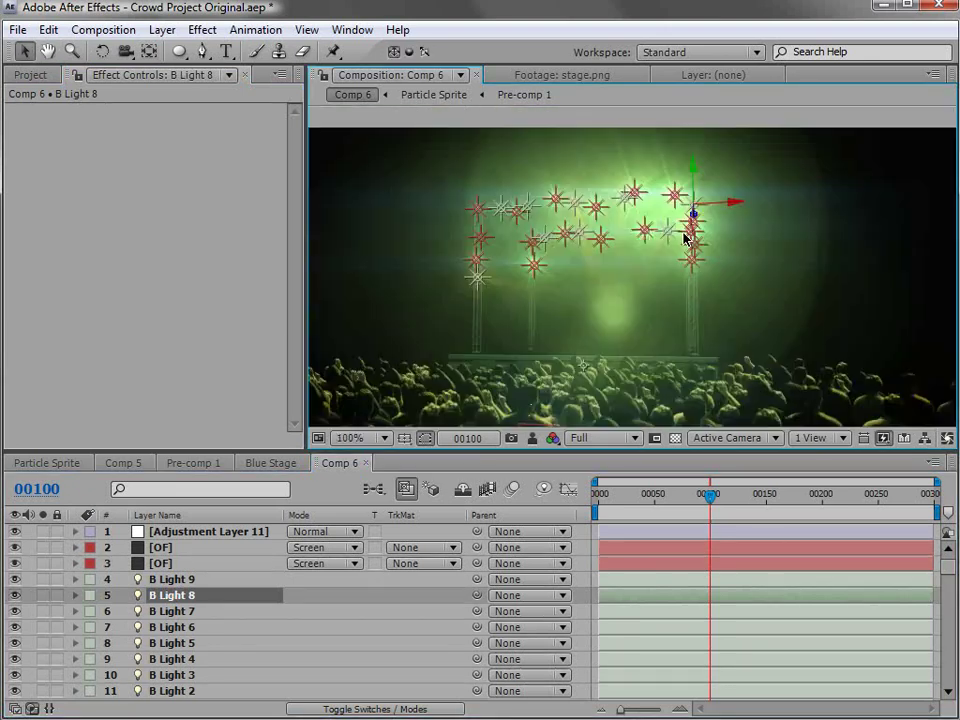
{"action": "left_click", "coordinate": [633, 194]}
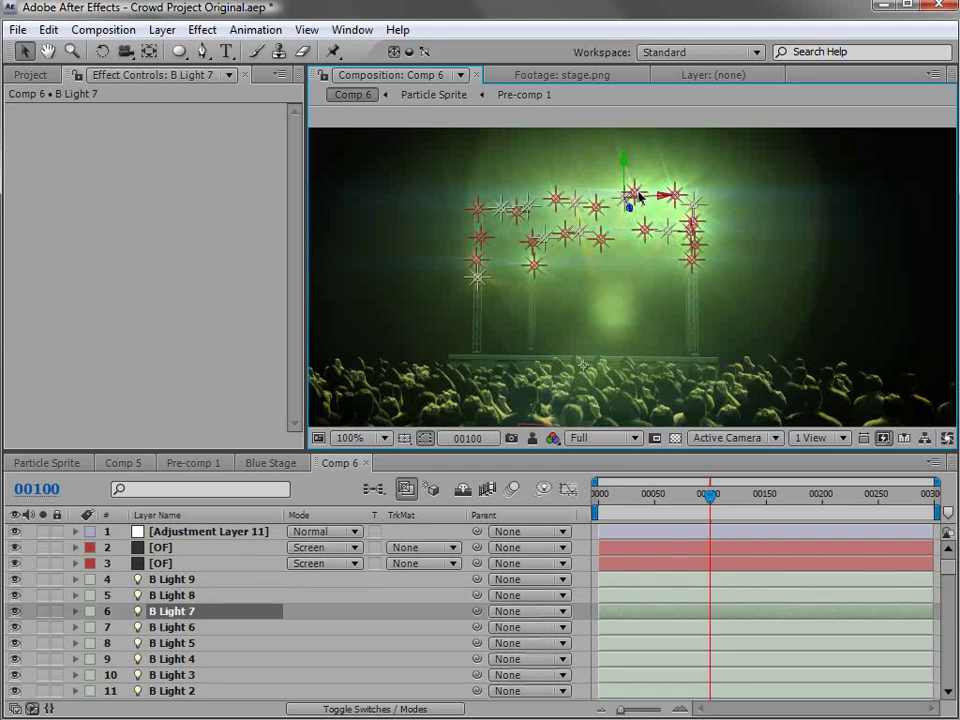
{"action": "left_click", "coordinate": [644, 191]}
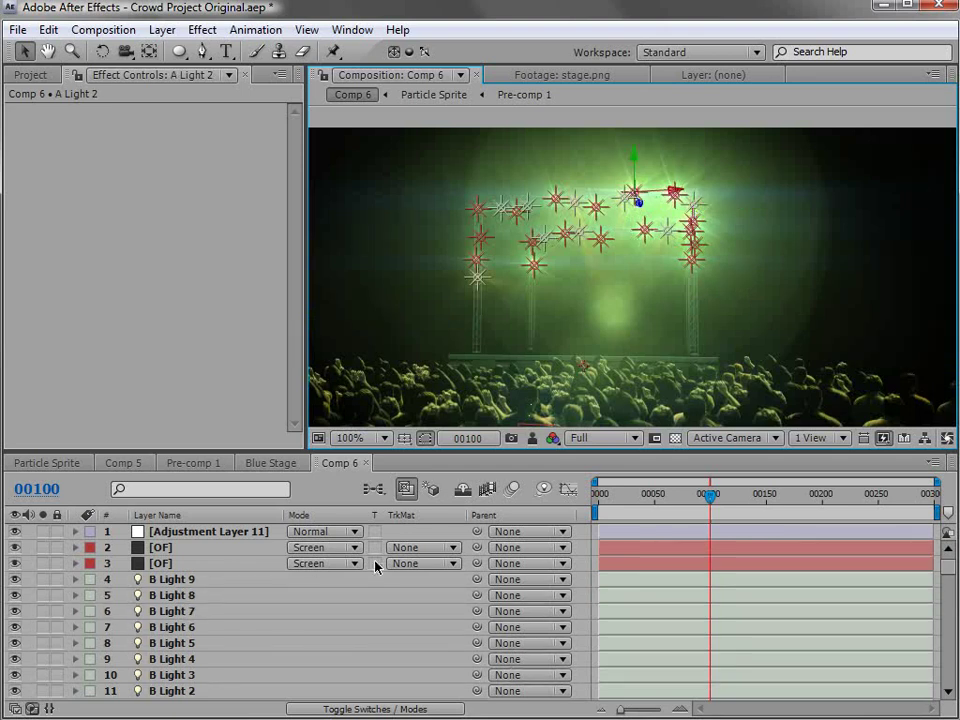
{"action": "key", "text": "t"}
{"action": "left_click_drag", "start_coordinate": [300, 611], "coordinate": [352, 611]}
{"action": "left_click", "coordinate": [621, 606]}
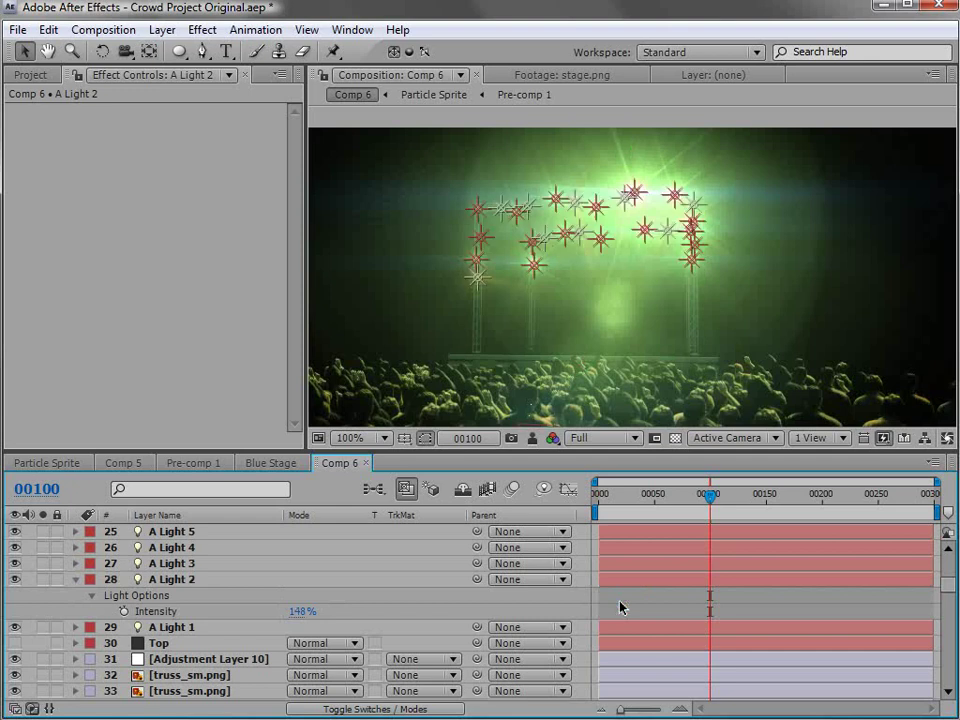
Step: Duplicate A Light 4 twice, placing the copies one above the other right of the stage, and consult the Concert Lights 2 reference video
{"action": "left_click", "coordinate": [175, 548]}
{"action": "key", "text": "ctrl+d"}
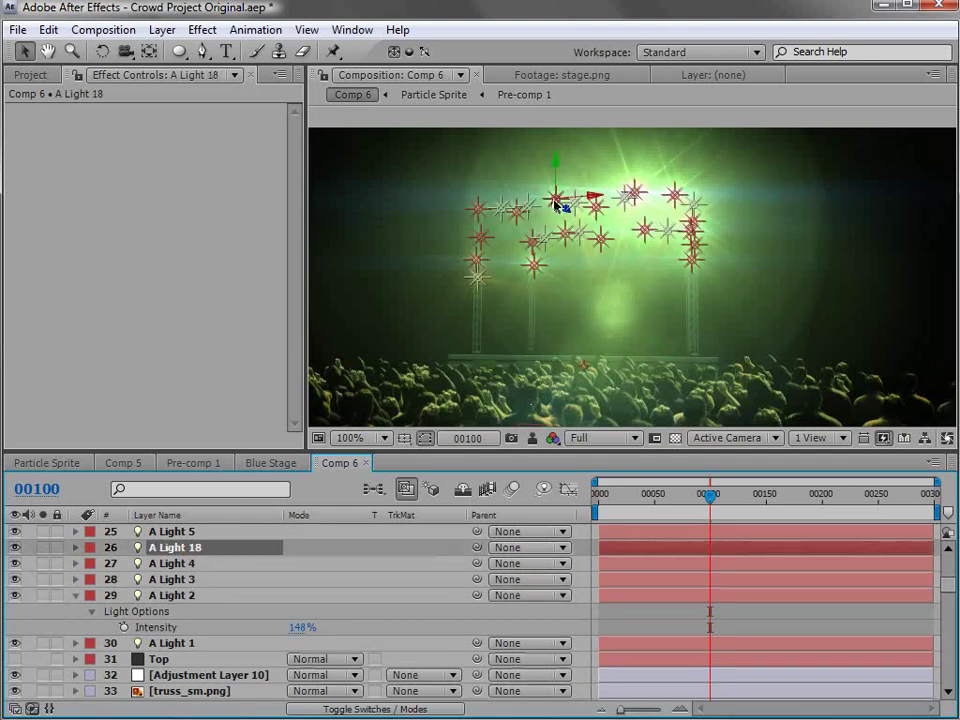
{"action": "left_click_drag", "start_coordinate": [590, 200], "coordinate": [883, 203]}
{"action": "key", "text": "ctrl+d"}
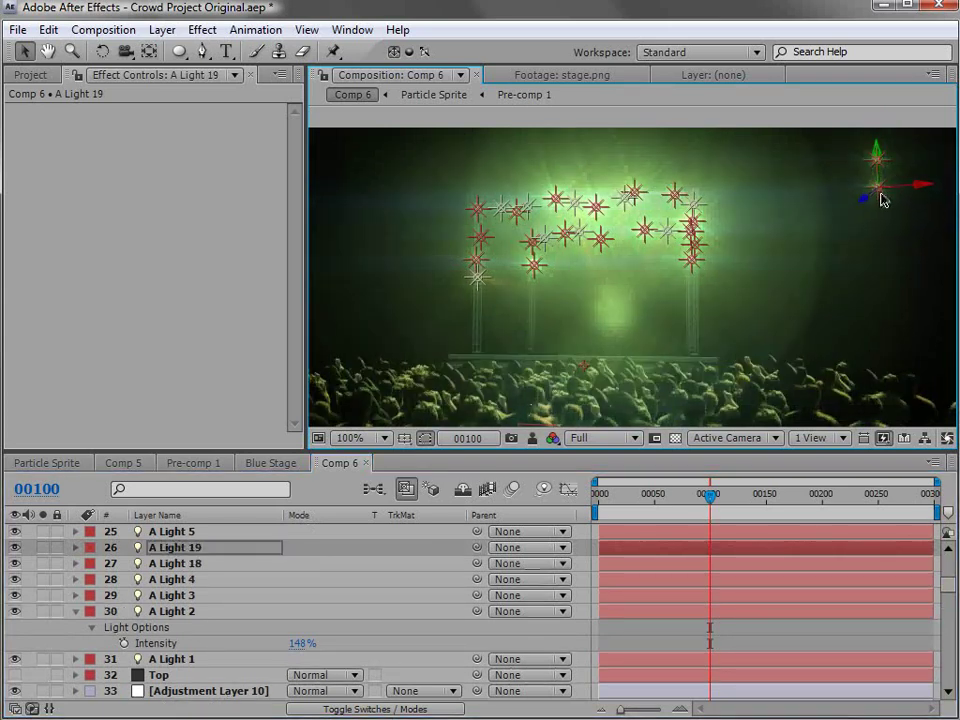
{"action": "key", "text": "alt+Tab"}
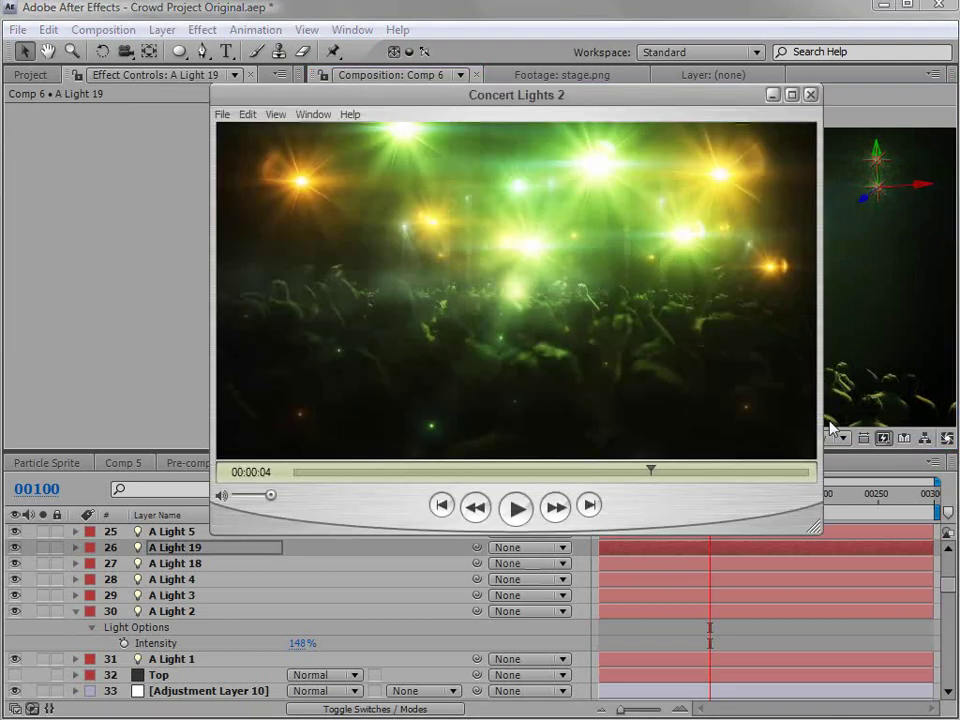
{"action": "left_click_drag", "start_coordinate": [679, 472], "coordinate": [555, 480]}
{"action": "left_click", "coordinate": [574, 15]}
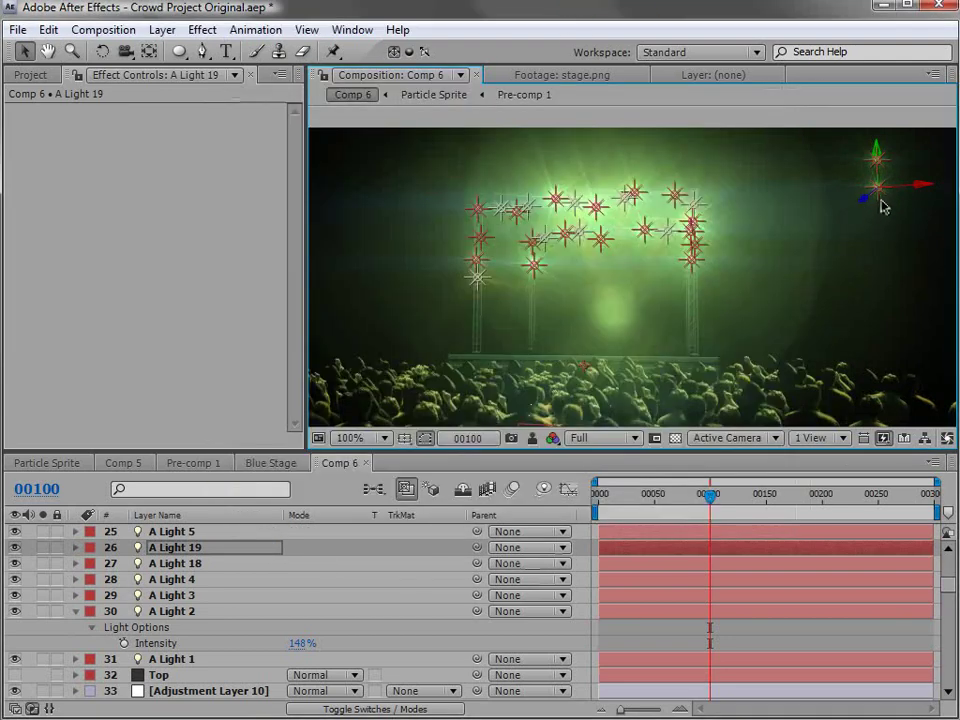
{"action": "left_click_drag", "start_coordinate": [874, 199], "coordinate": [874, 229]}
Step: Duplicate the lower light right of the stage, move the copy to the frame's upper left, and raise its Intensity to 178%
{"action": "key", "text": "ctrl+d"}
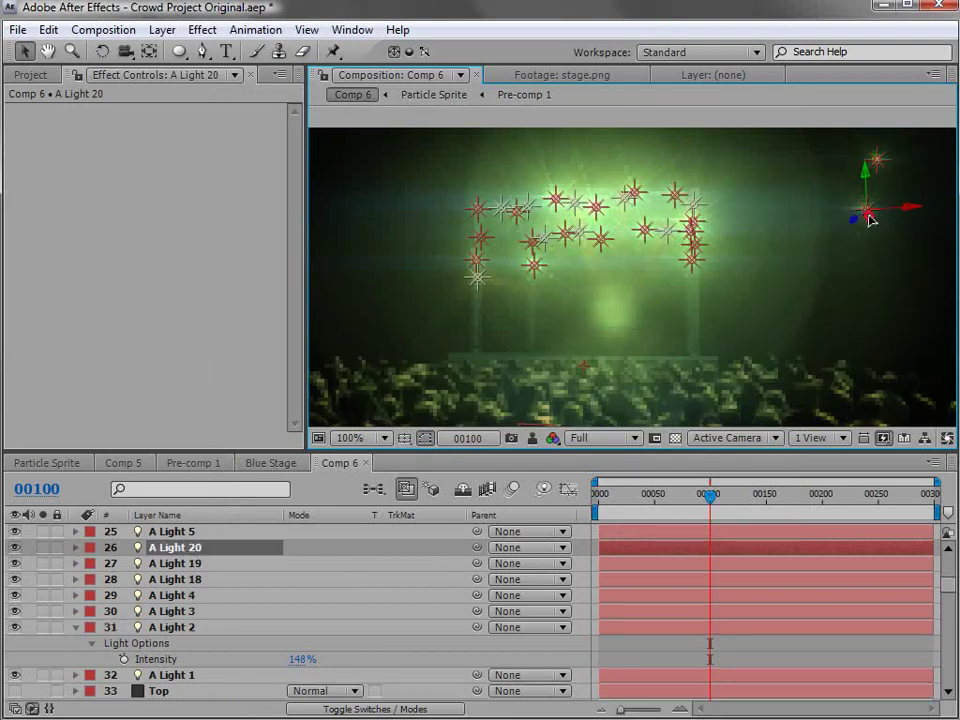
{"action": "key", "text": "t"}
{"action": "left_click_drag", "start_coordinate": [298, 579], "coordinate": [380, 575]}
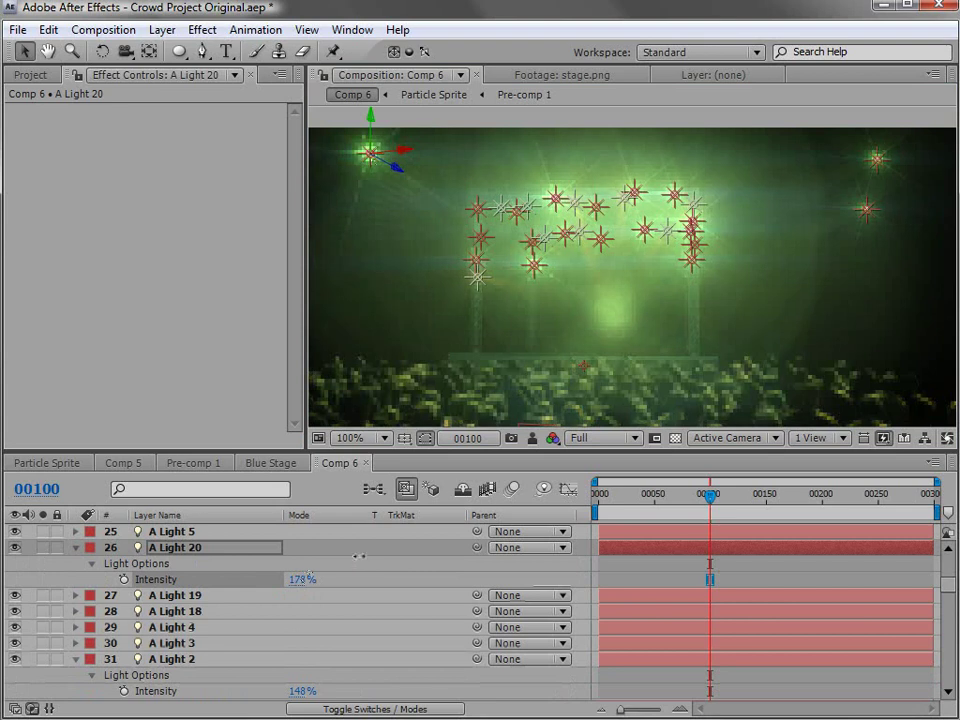
Step: Duplicate the upper-left light twice and place the copies along the frame's upper edge, above the stage's left and right sides
{"action": "key", "text": "ctrl+d"}
{"action": "left_click_drag", "start_coordinate": [368, 156], "coordinate": [896, 272]}
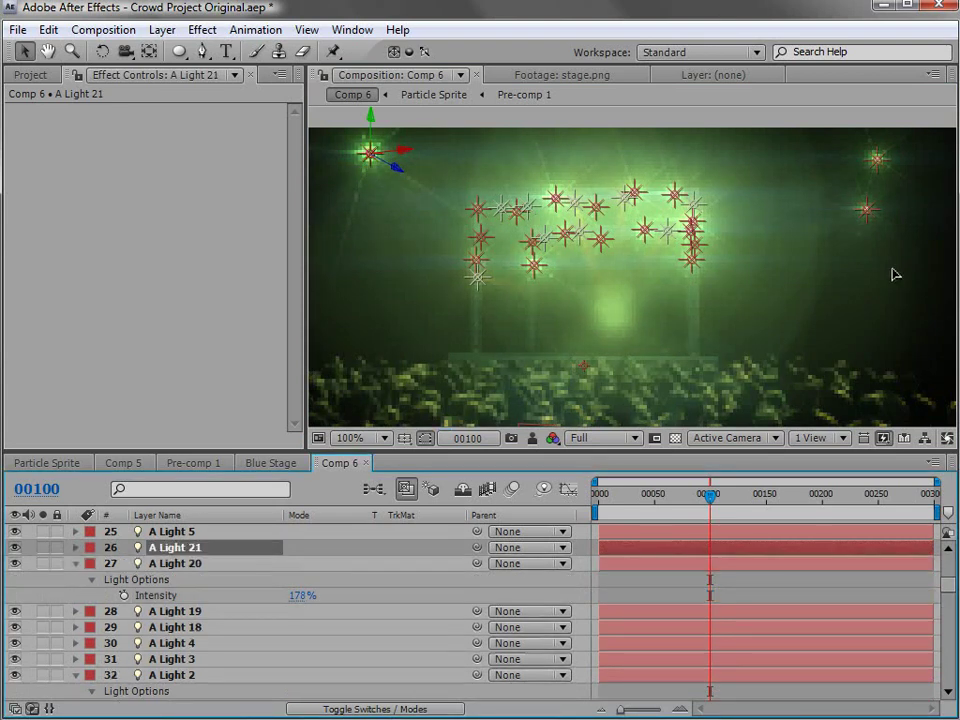
{"action": "key", "text": "ctrl+d"}
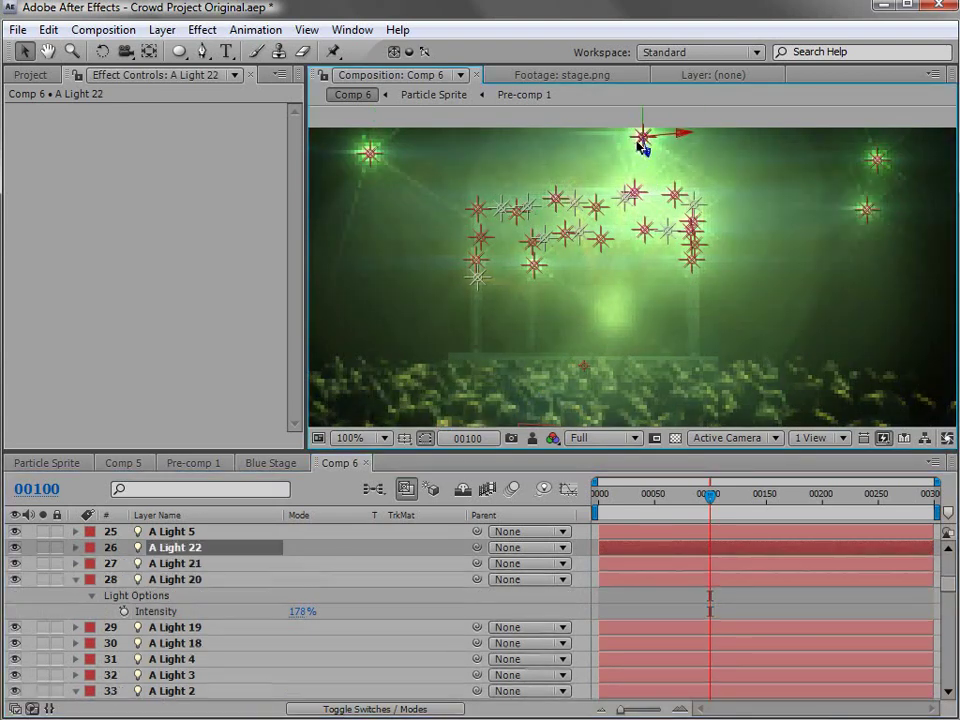
{"action": "left_click_drag", "start_coordinate": [642, 140], "coordinate": [483, 140]}
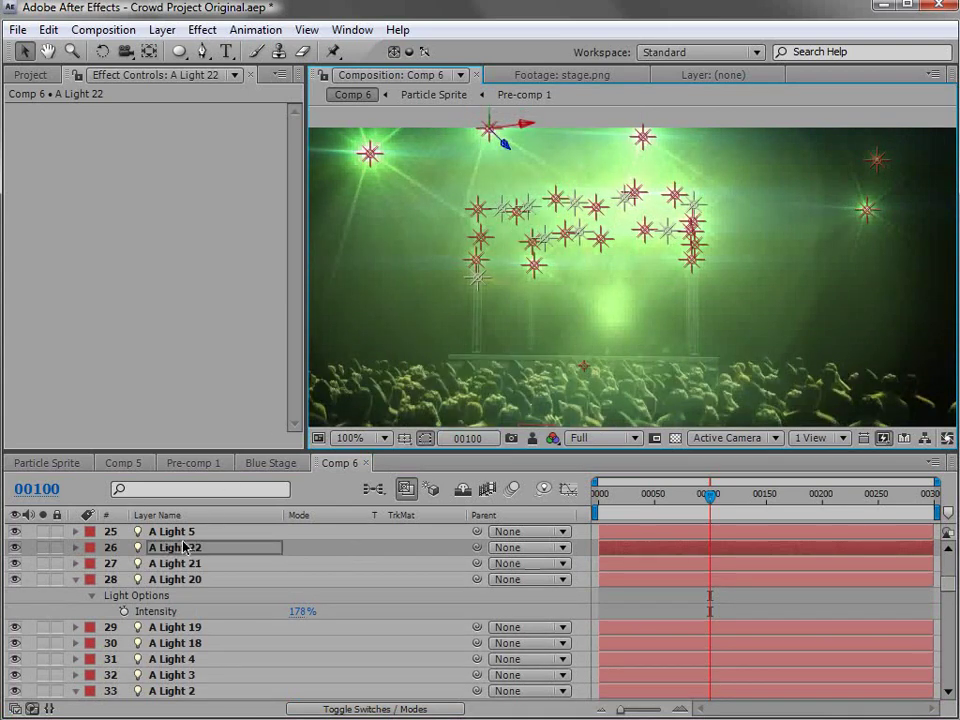
Step: Set the color of the light above the stage's left side to light orange F5B68B and review the enlarged composition
{"action": "key", "text": "a"}
{"action": "key", "text": "a"}
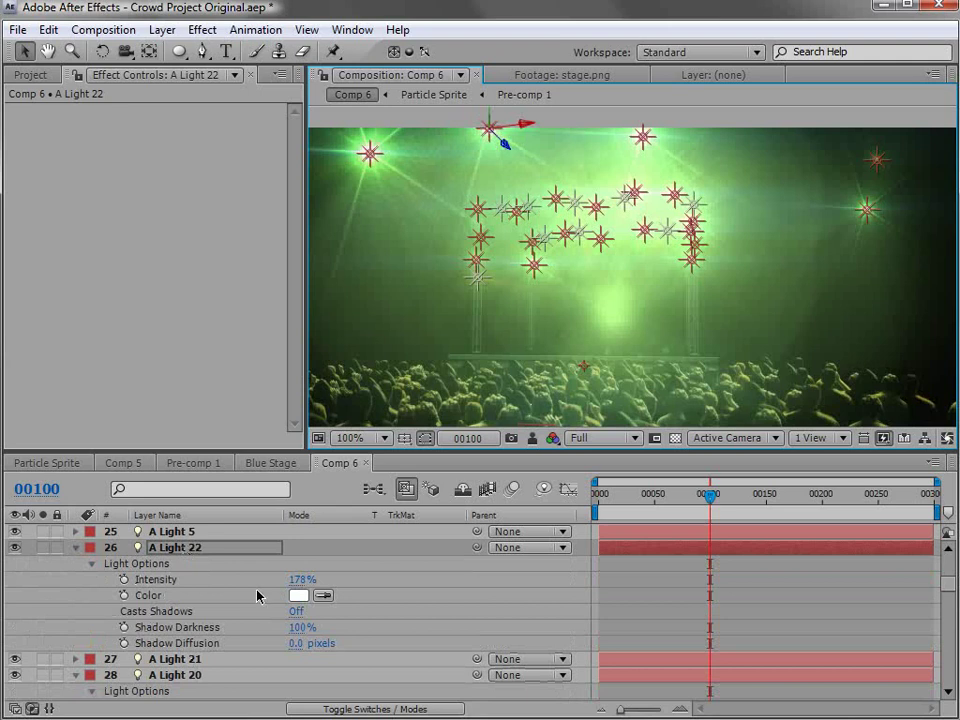
{"action": "left_click", "coordinate": [298, 595]}
{"action": "left_click", "coordinate": [661, 412]}
{"action": "left_click_drag", "start_coordinate": [661, 412], "coordinate": [664, 537]}
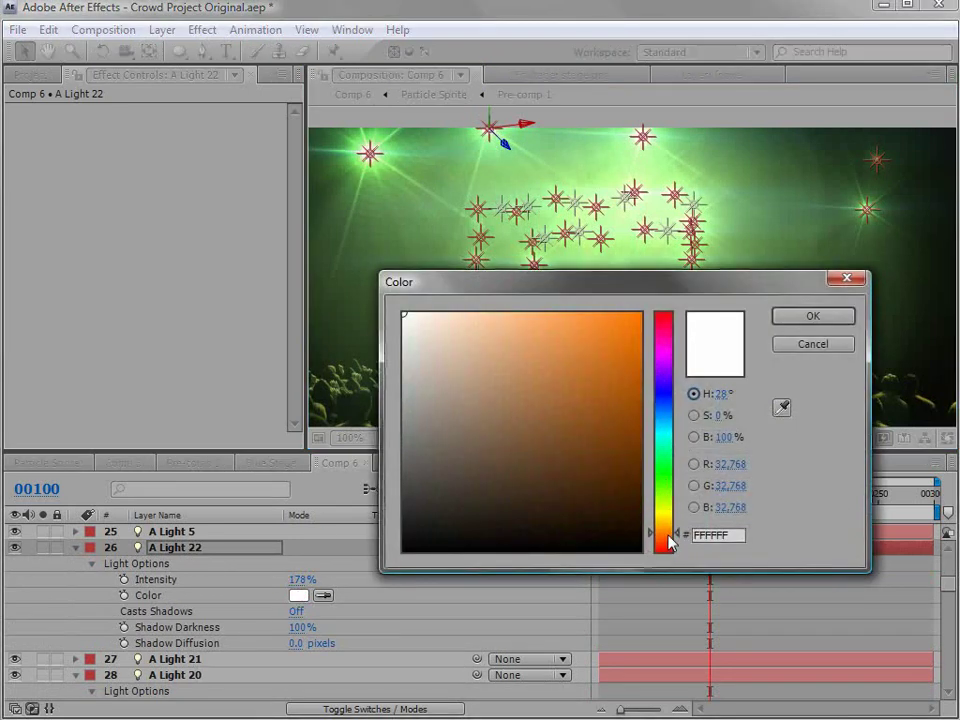
{"action": "left_click", "coordinate": [505, 321]}
{"action": "left_click", "coordinate": [815, 316]}
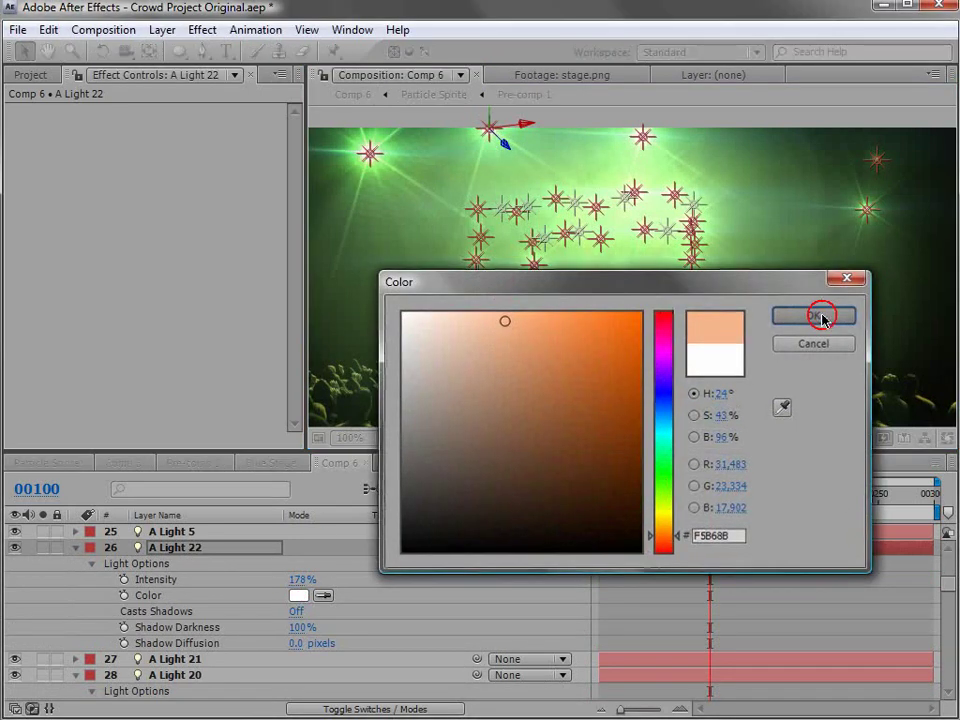
{"action": "left_click", "coordinate": [640, 597]}
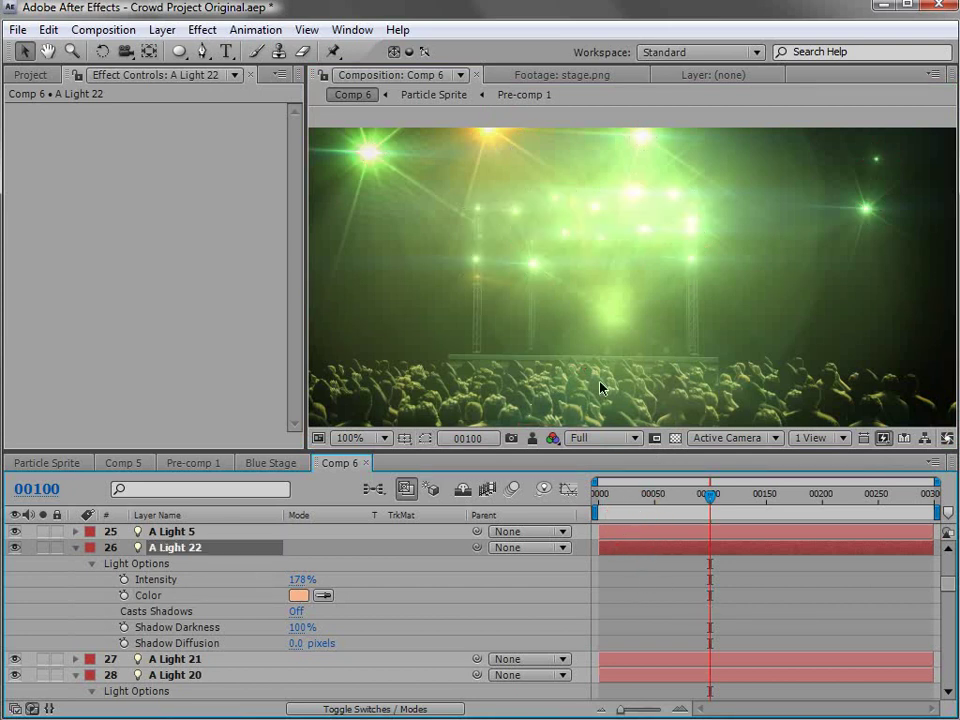
{"action": "key", "text": "grave"}
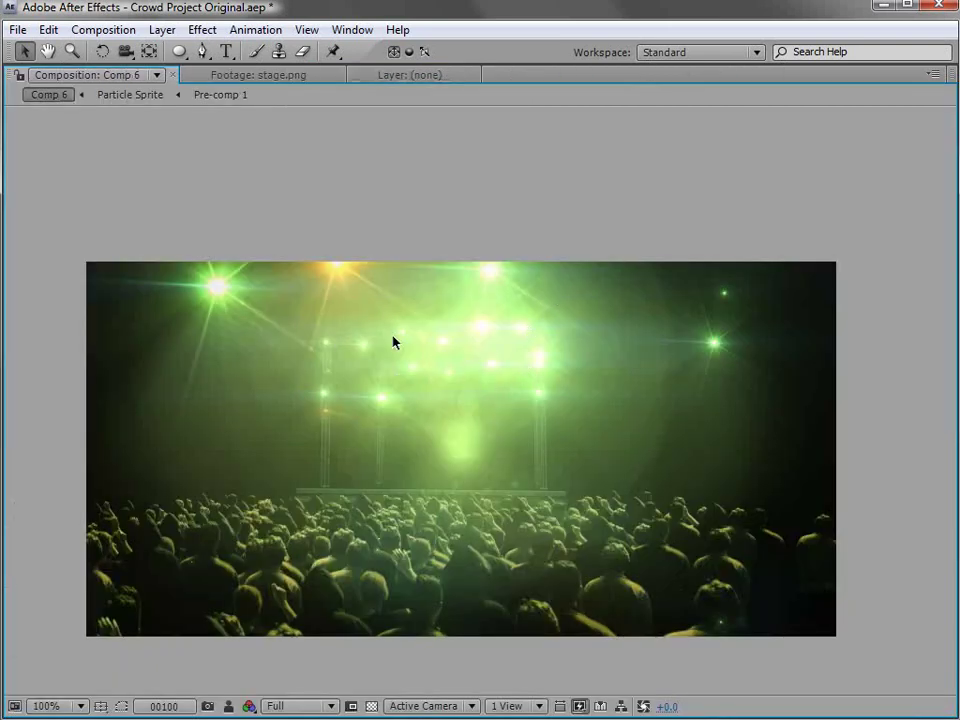
Step: At frame 70, set the Brightness of the OF flare layer tracking the A lights to 16 and review the composition
{"action": "key", "text": "grave"}
{"action": "key", "text": "h"}
{"action": "left_click_drag", "start_coordinate": [595, 274], "coordinate": [596, 284]}
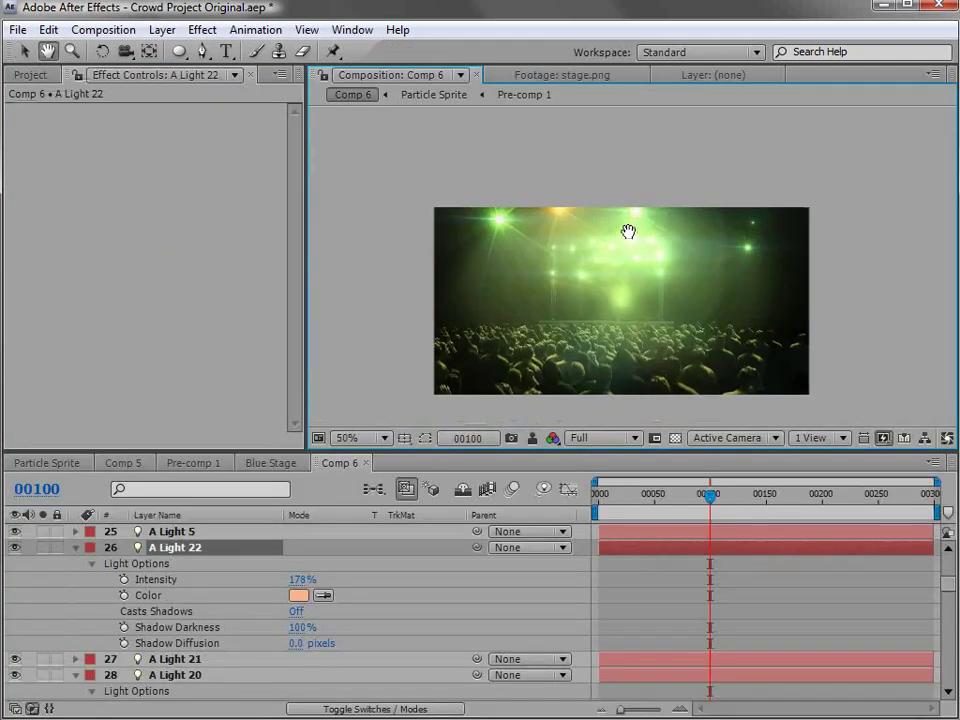
{"action": "key", "text": "v"}
{"action": "left_click_drag", "start_coordinate": [709, 494], "coordinate": [675, 494]}
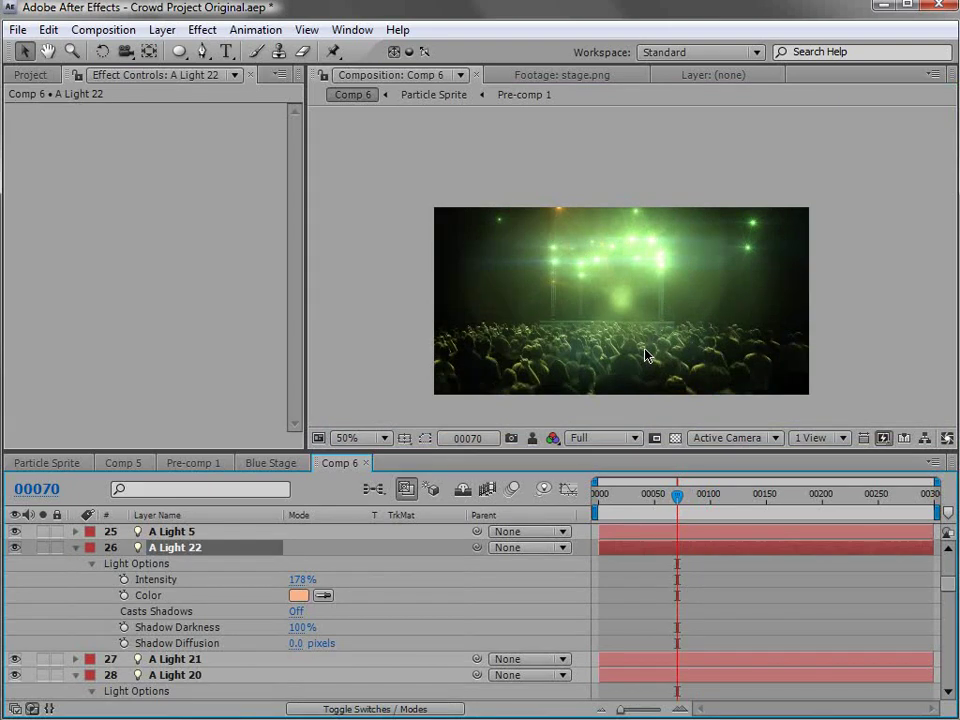
{"action": "scroll", "coordinate": [645, 356], "scroll_direction": "up", "scroll_amount": 2}
{"action": "scroll", "coordinate": [180, 630], "scroll_direction": "up", "scroll_amount": 8}
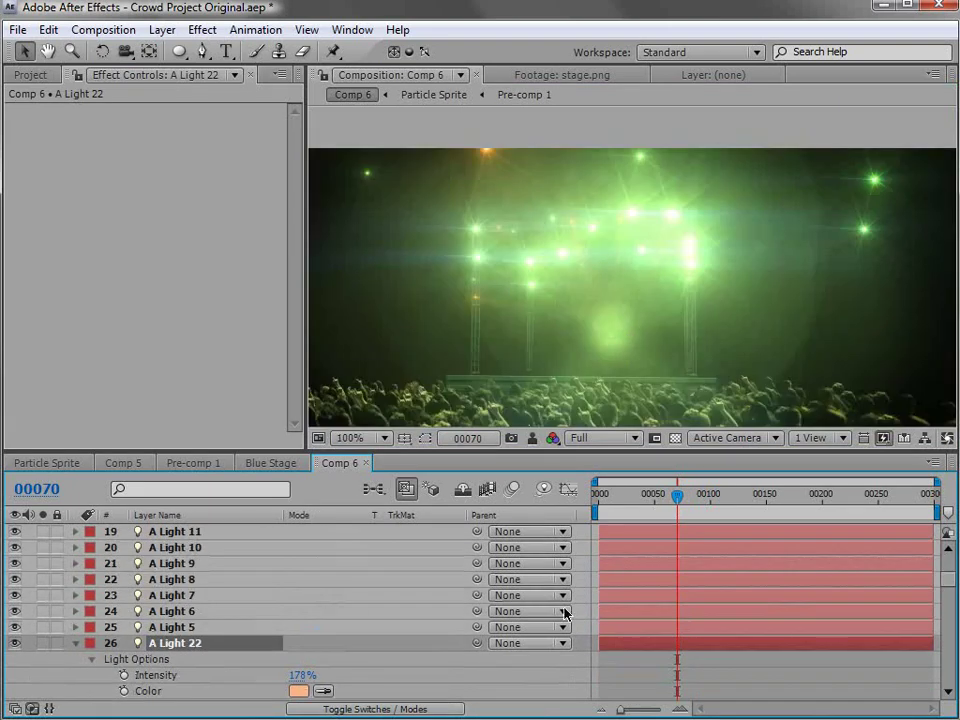
{"action": "left_click", "coordinate": [158, 561]}
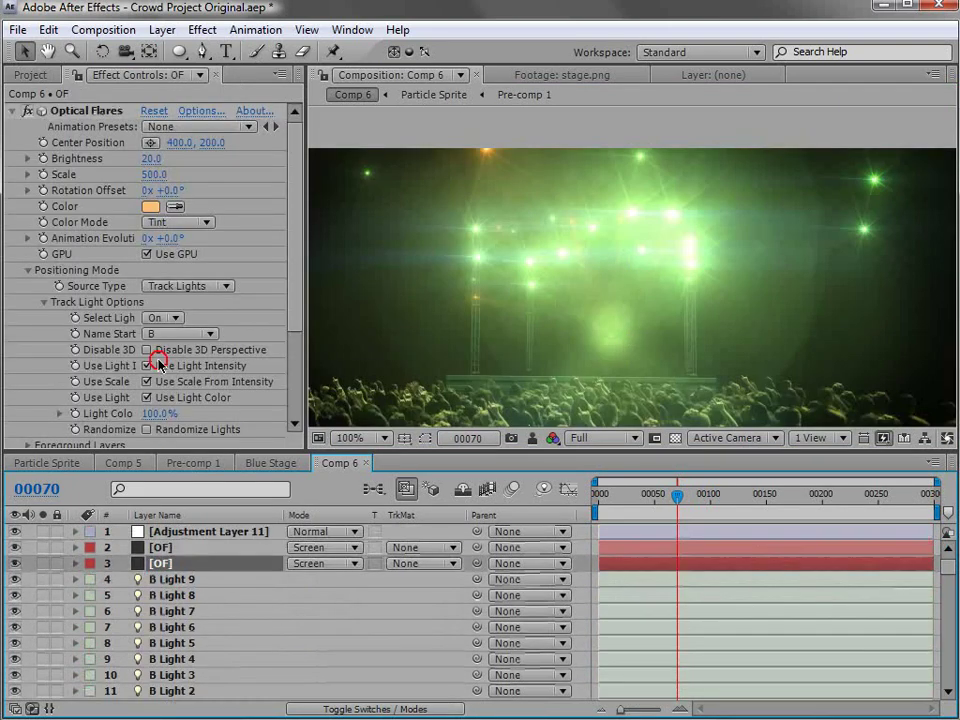
{"action": "left_click", "coordinate": [150, 158]}
{"action": "key", "text": "Return"}
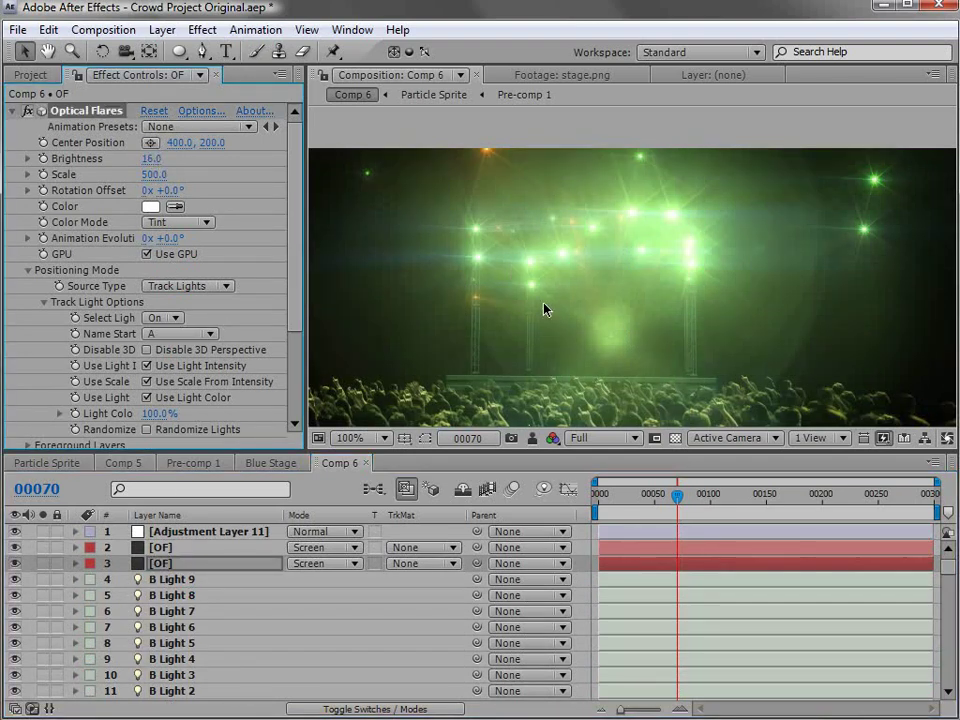
{"action": "key", "text": "grave"}
{"action": "key", "text": "grave"}
Step: At frame 29, move the center of the OF flare tracking the B lights below the crowd, to 394, 478
{"action": "scroll", "coordinate": [507, 299], "scroll_direction": "down", "scroll_amount": 2}
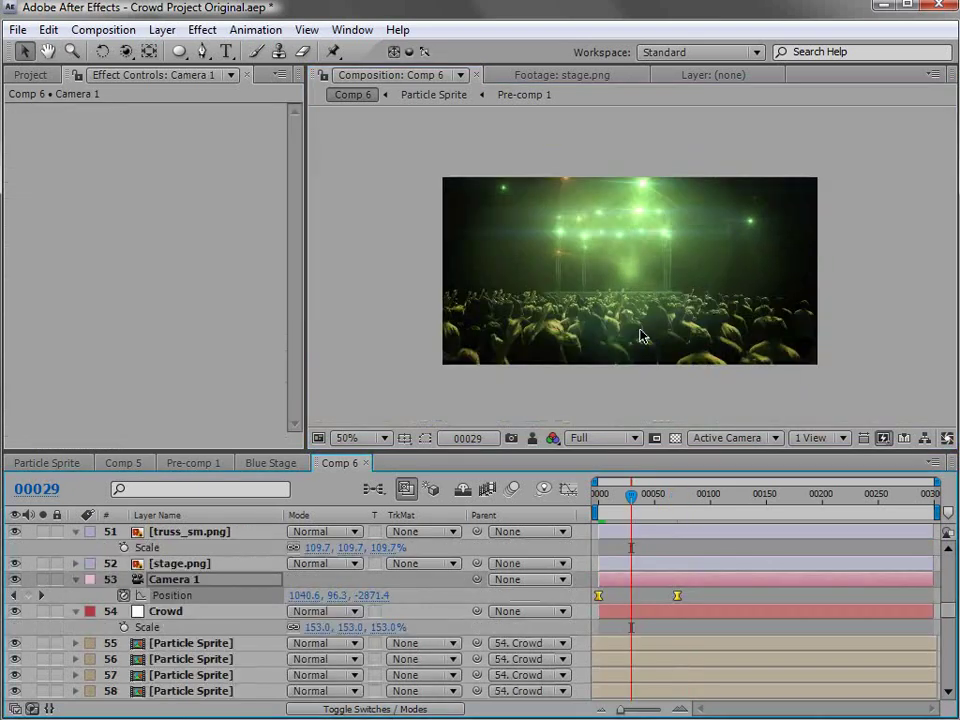
{"action": "scroll", "coordinate": [642, 336], "scroll_direction": "up", "scroll_amount": 2}
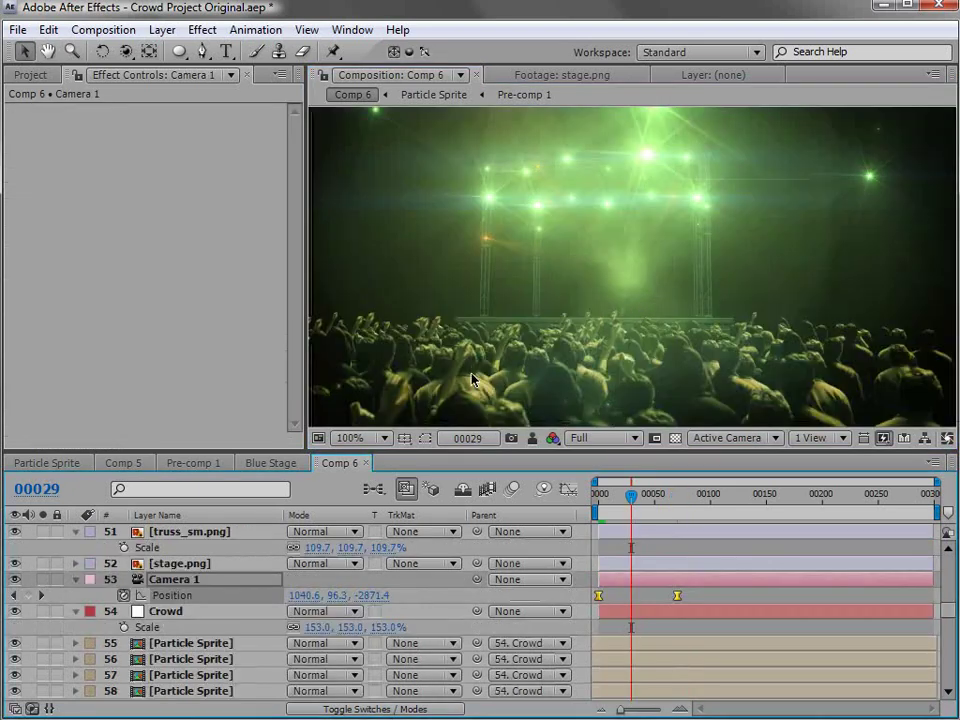
{"action": "scroll", "coordinate": [208, 610], "scroll_direction": "up", "scroll_amount": 8}
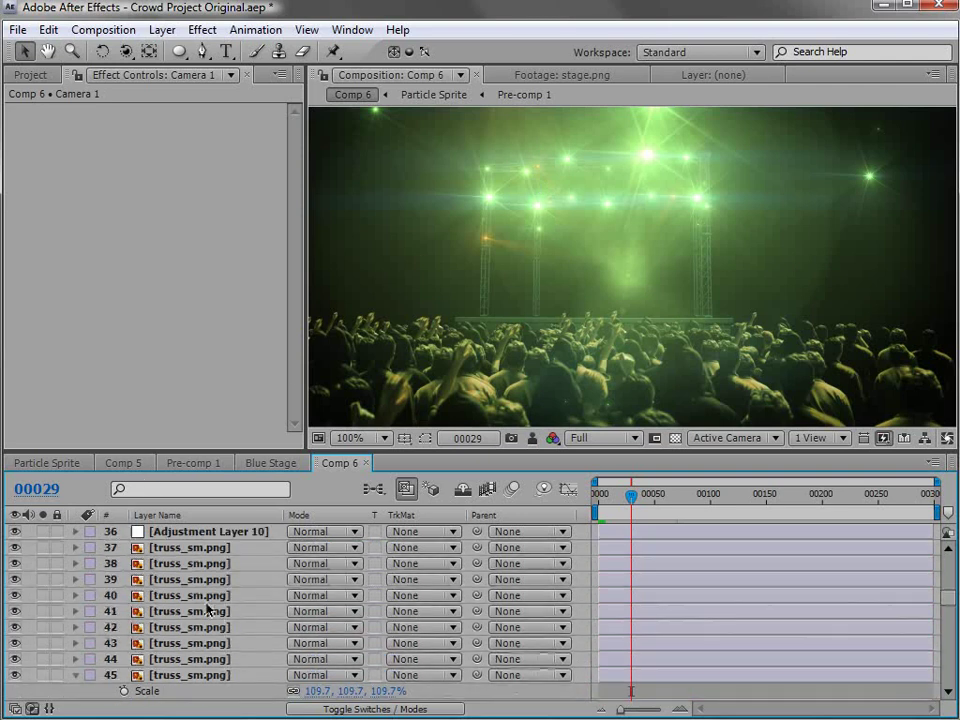
{"action": "scroll", "coordinate": [208, 610], "scroll_direction": "down", "scroll_amount": 2}
{"action": "scroll", "coordinate": [208, 610], "scroll_direction": "up", "scroll_amount": 5}
{"action": "scroll", "coordinate": [210, 610], "scroll_direction": "up", "scroll_amount": 5}
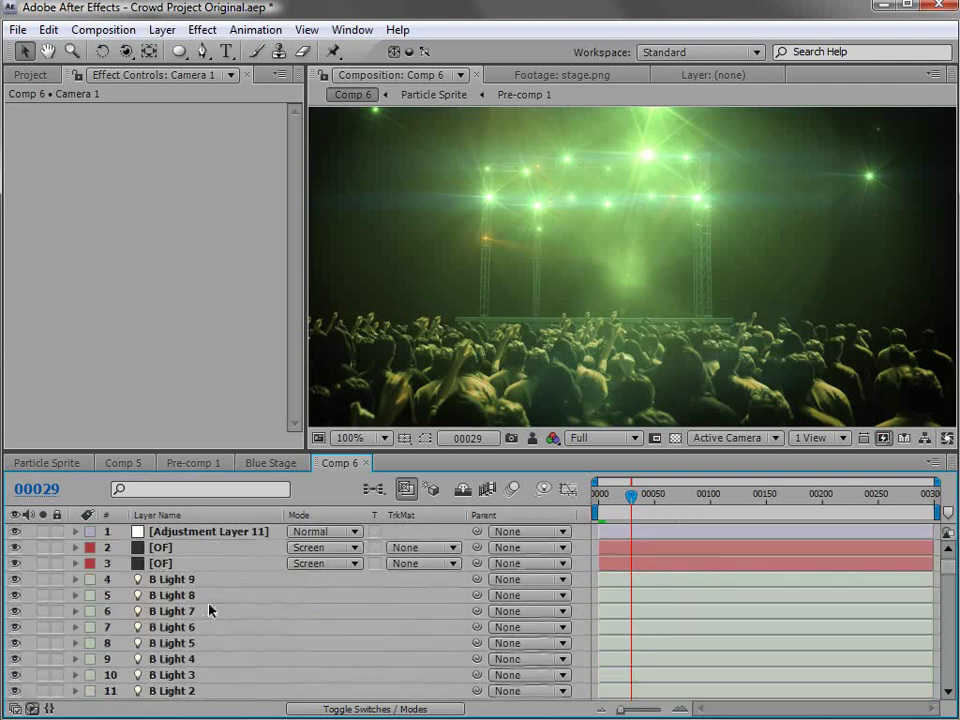
{"action": "left_click", "coordinate": [205, 547]}
{"action": "left_click", "coordinate": [80, 108]}
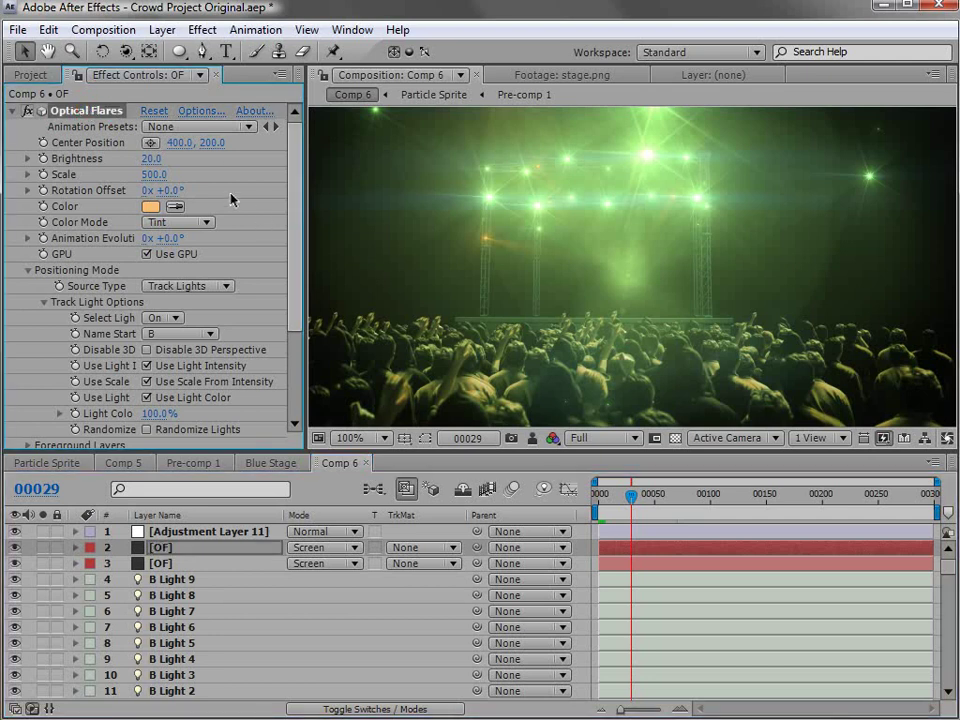
{"action": "left_click", "coordinate": [115, 105]}
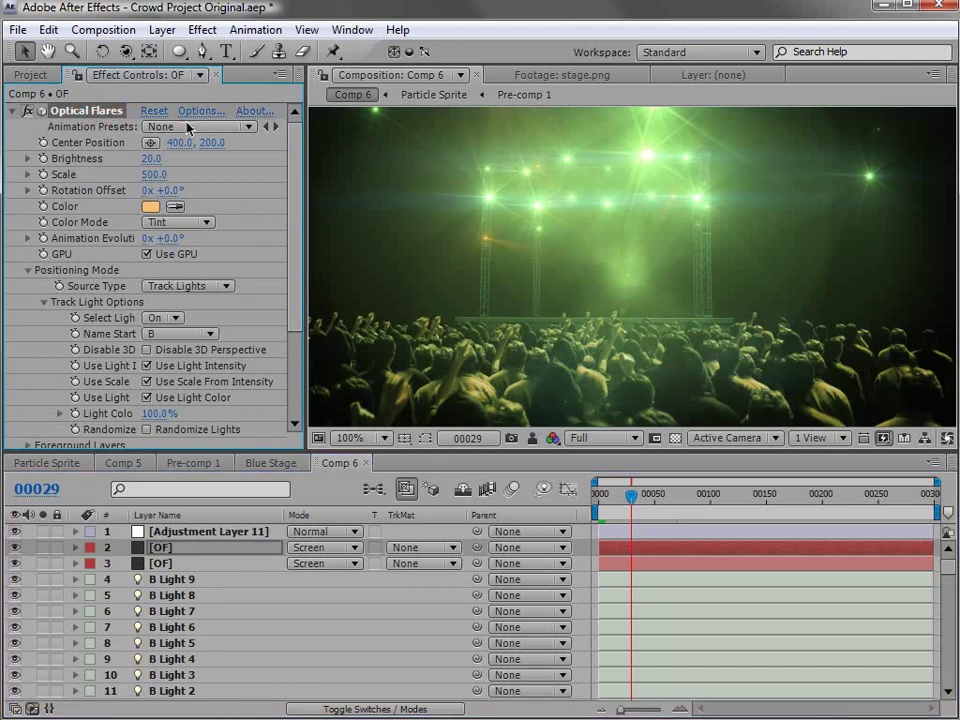
{"action": "left_click", "coordinate": [92, 110]}
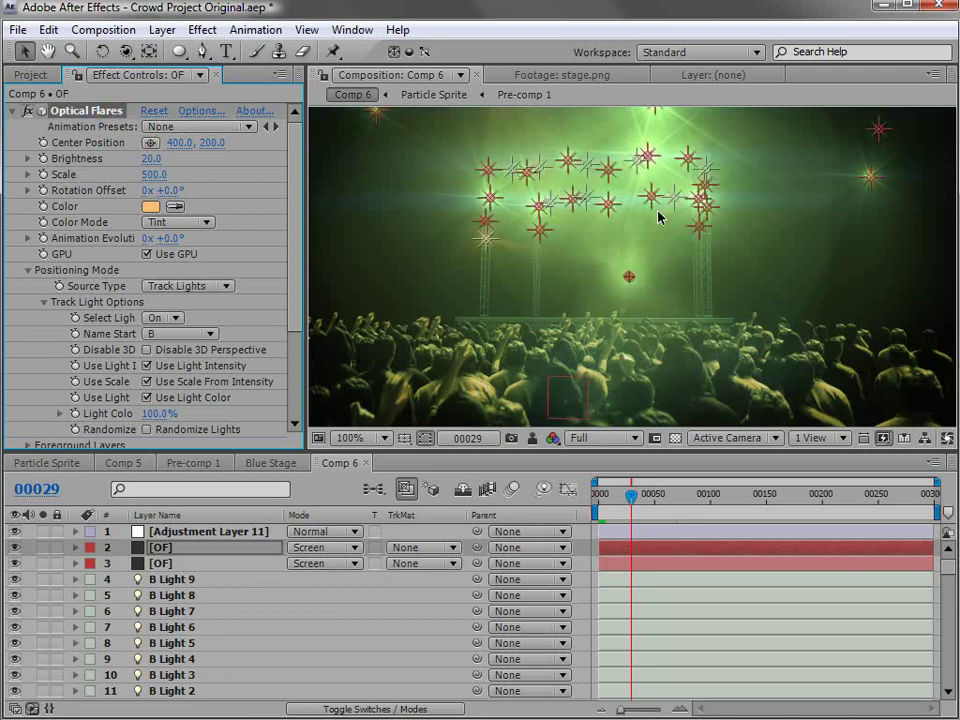
{"action": "left_click_drag", "start_coordinate": [628, 277], "coordinate": [622, 541]}
Step: Hide the layer controls and raise the B-light flare's Brightness to 30 and finally to 50
{"action": "left_click", "coordinate": [150, 158]}
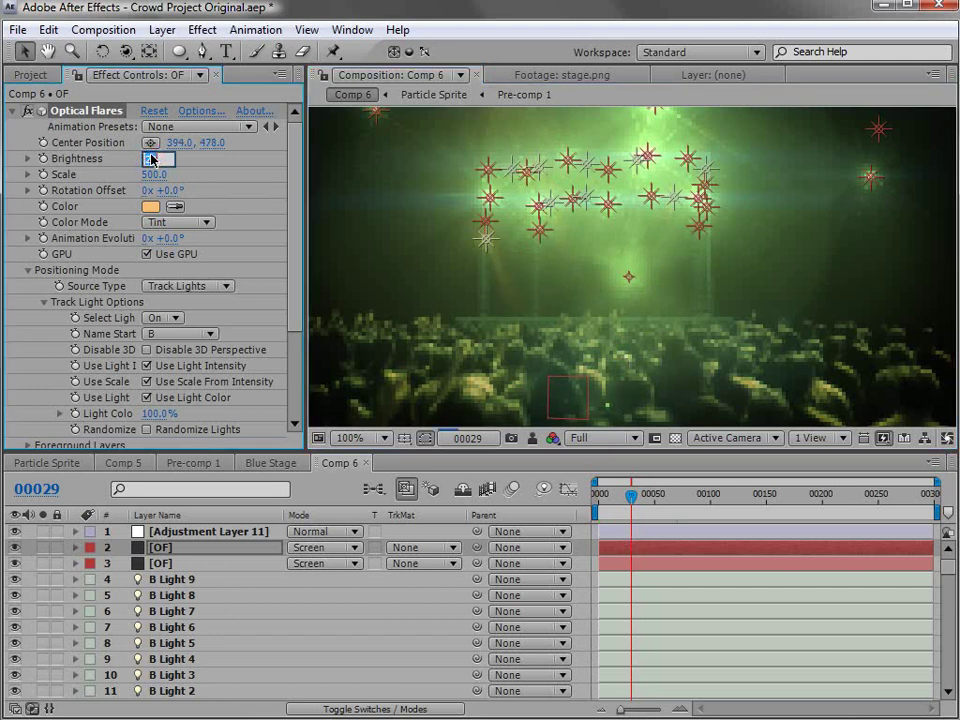
{"action": "type", "text": "30"}
{"action": "key", "text": "Return"}
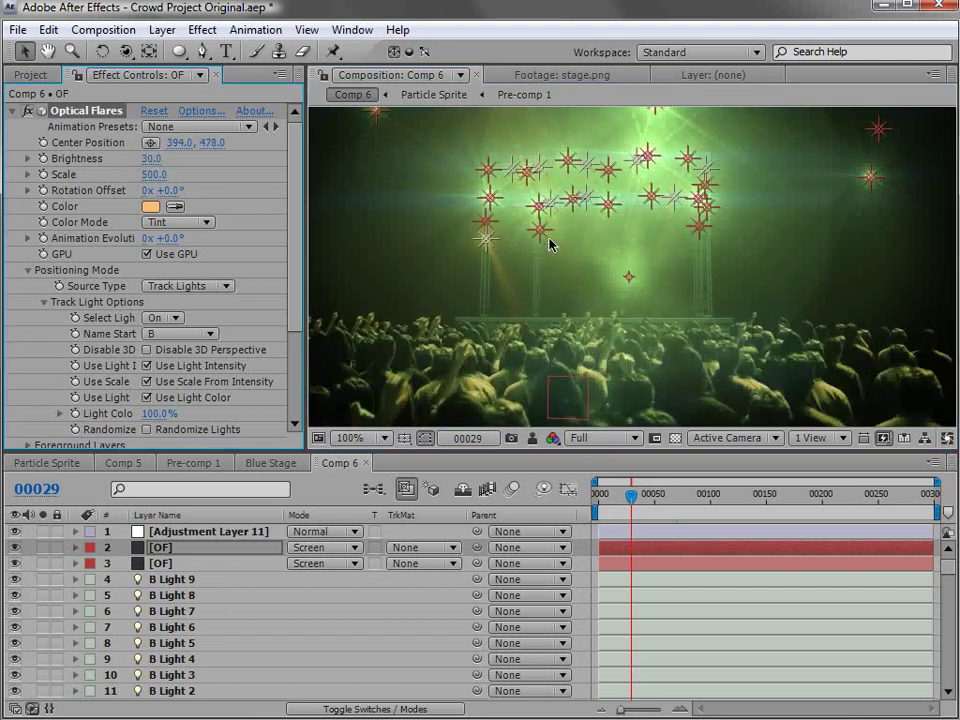
{"action": "key", "text": "ctrl+shift+h"}
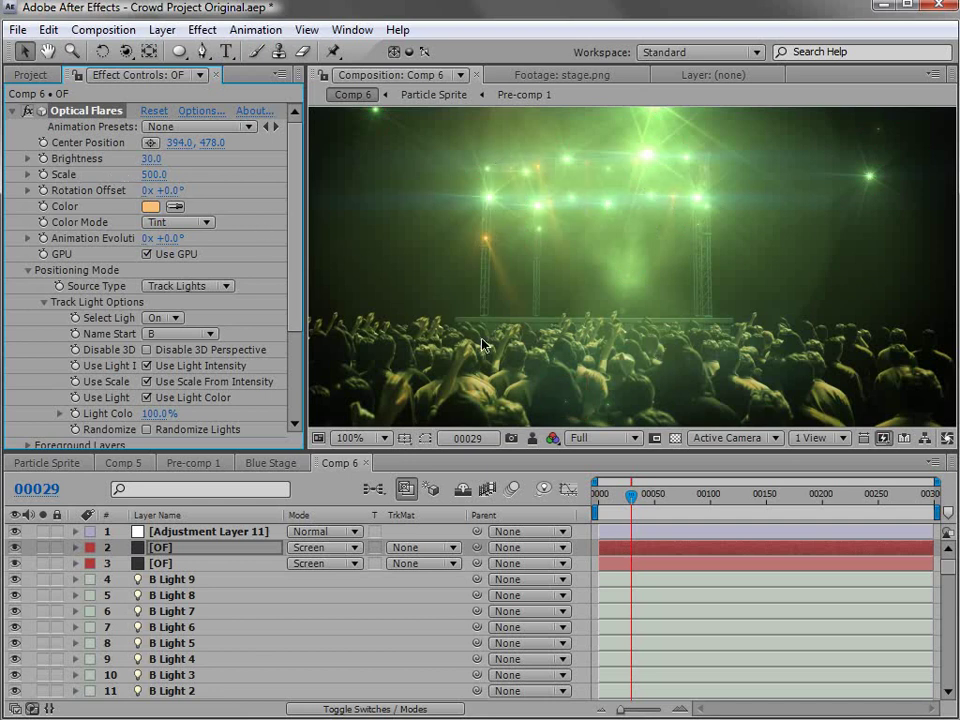
{"action": "left_click", "coordinate": [151, 158]}
{"action": "type", "text": "50"}
{"action": "key", "text": "Return"}
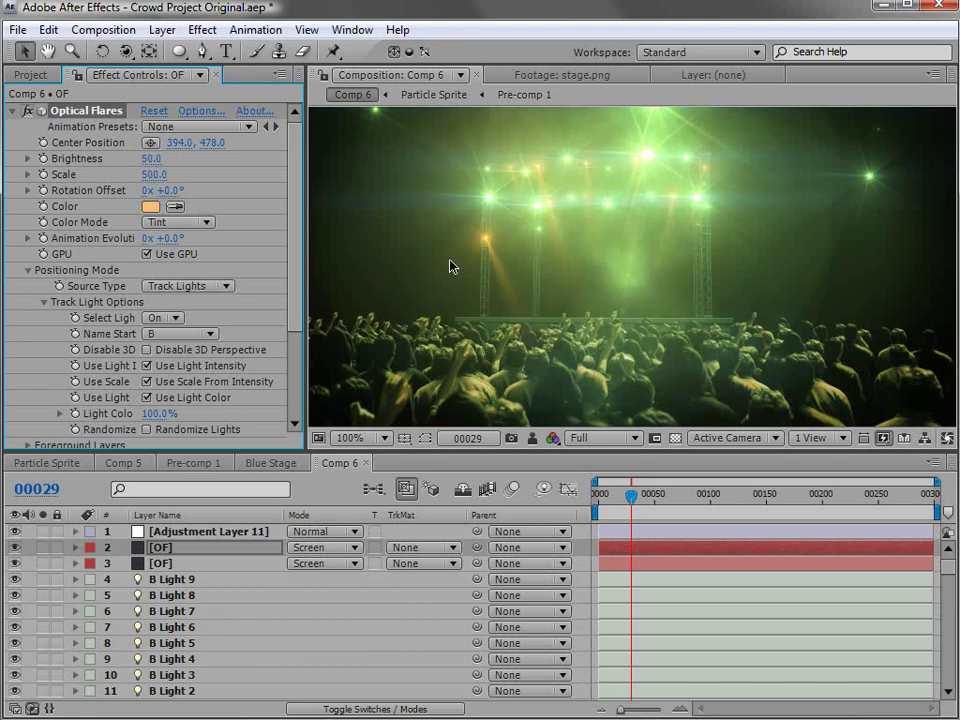
Step: Review the enlarged composition and save the project
{"action": "key", "text": "grave"}
{"action": "key", "text": "ctrl+s"}
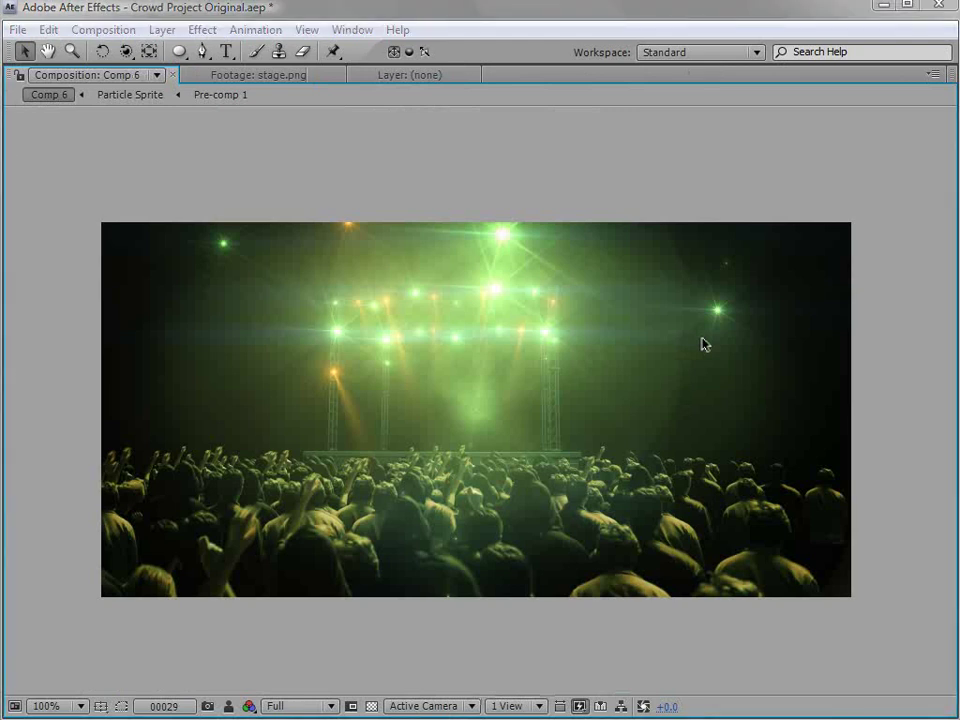
{"action": "key", "text": "grave"}
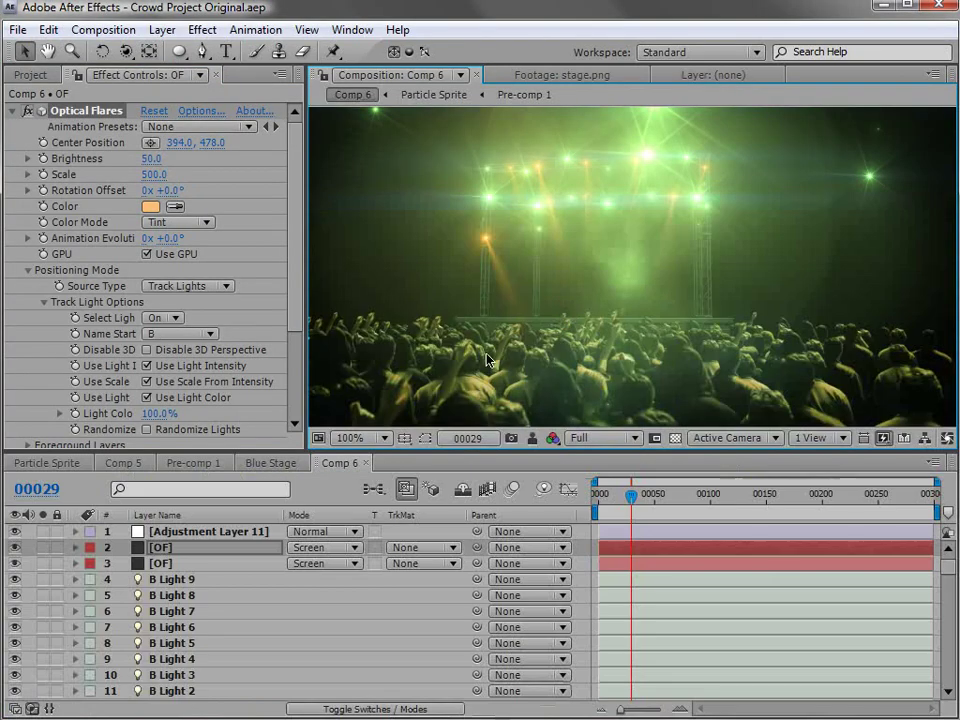
Step: Darken the Curves on Adjustment Layer 10 by lowering the white end point and pulling the midtone point down
{"action": "key", "text": "comma"}
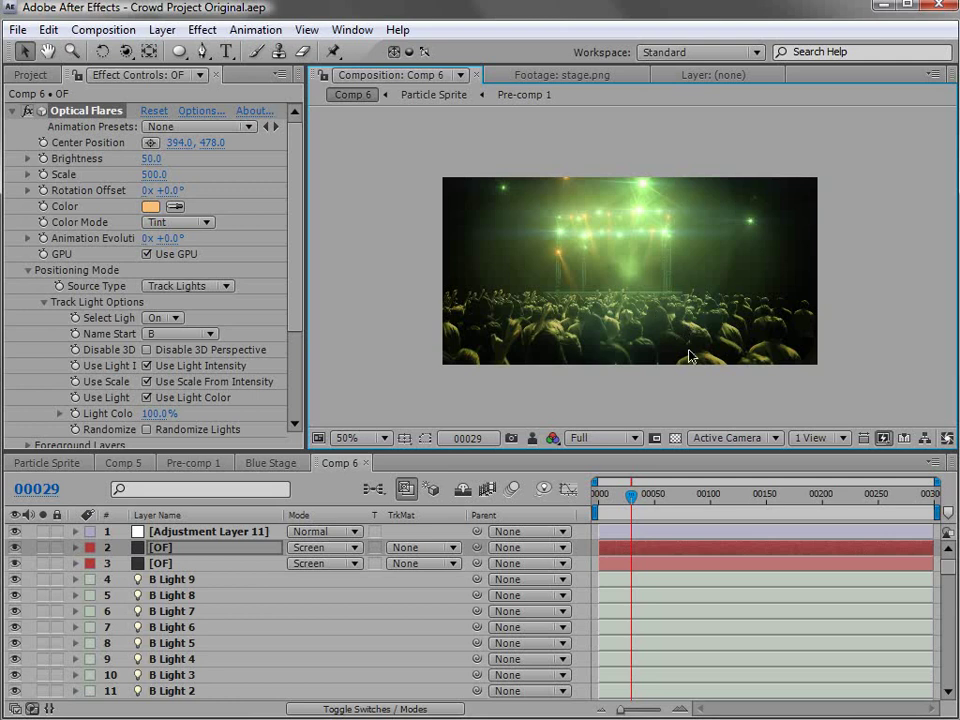
{"action": "key", "text": "period"}
{"action": "scroll", "coordinate": [219, 572], "scroll_direction": "down", "scroll_amount": 10}
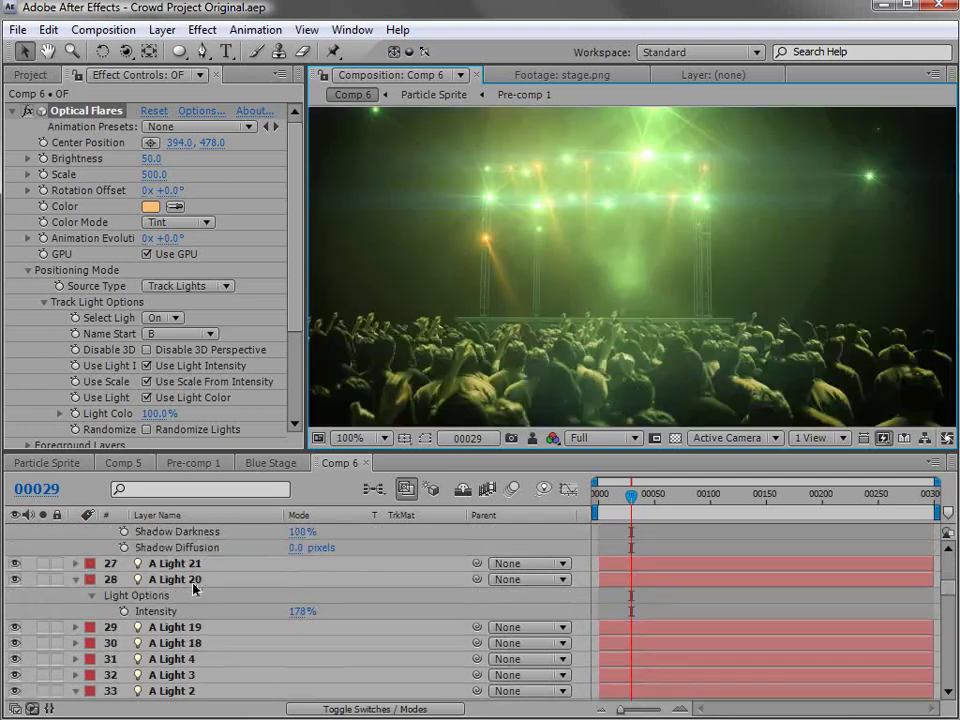
{"action": "scroll", "coordinate": [193, 590], "scroll_direction": "up", "scroll_amount": 1}
{"action": "left_click", "coordinate": [193, 582]}
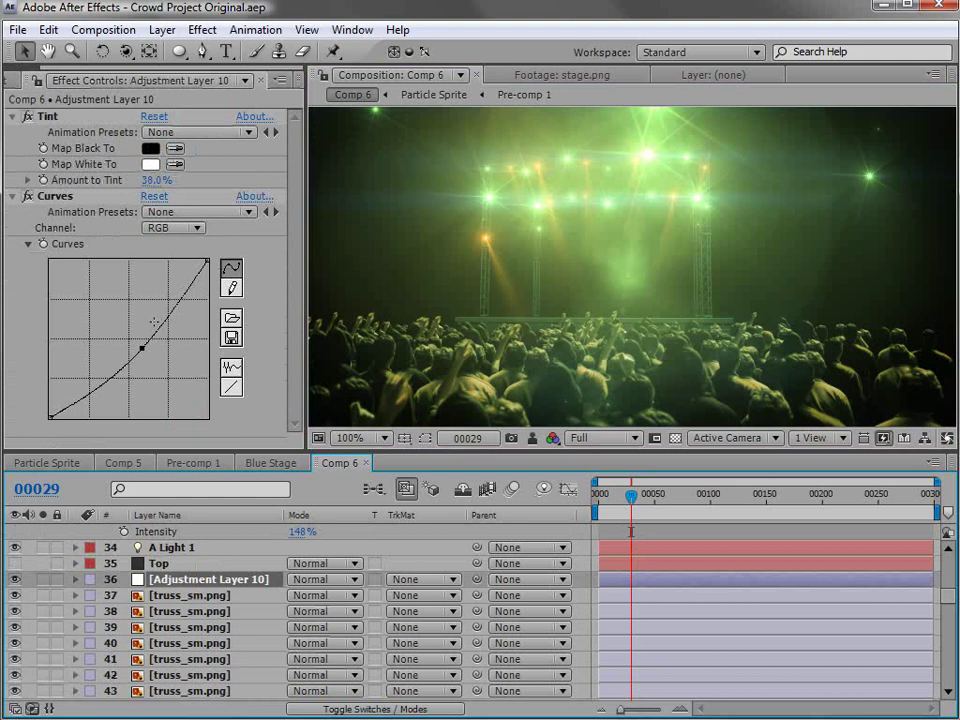
{"action": "left_click_drag", "start_coordinate": [142, 346], "coordinate": [152, 352]}
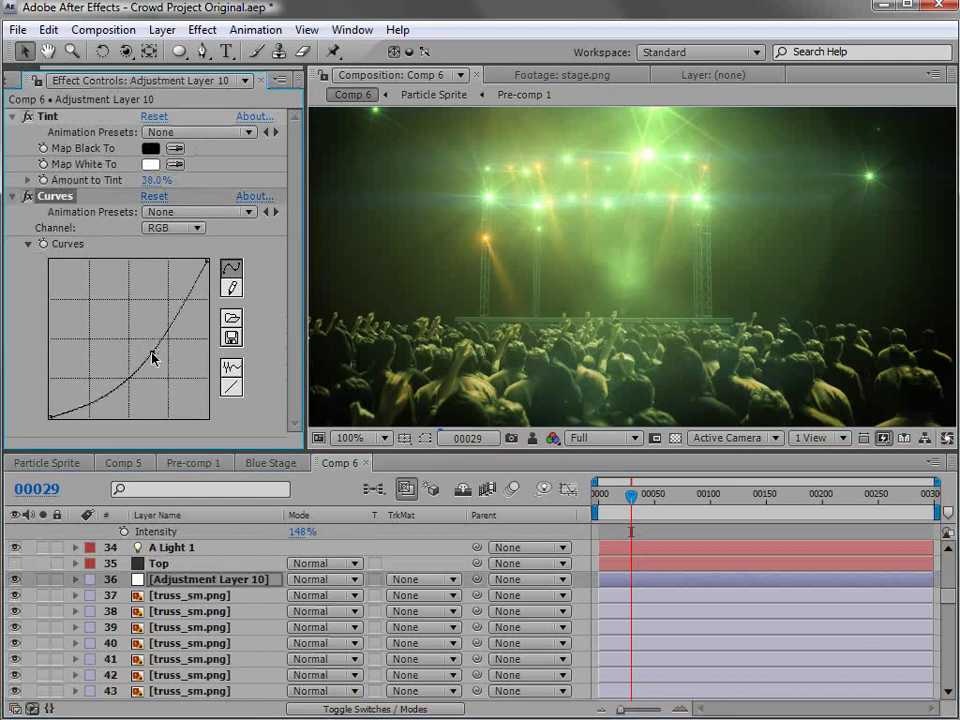
{"action": "left_click_drag", "start_coordinate": [205, 263], "coordinate": [207, 300]}
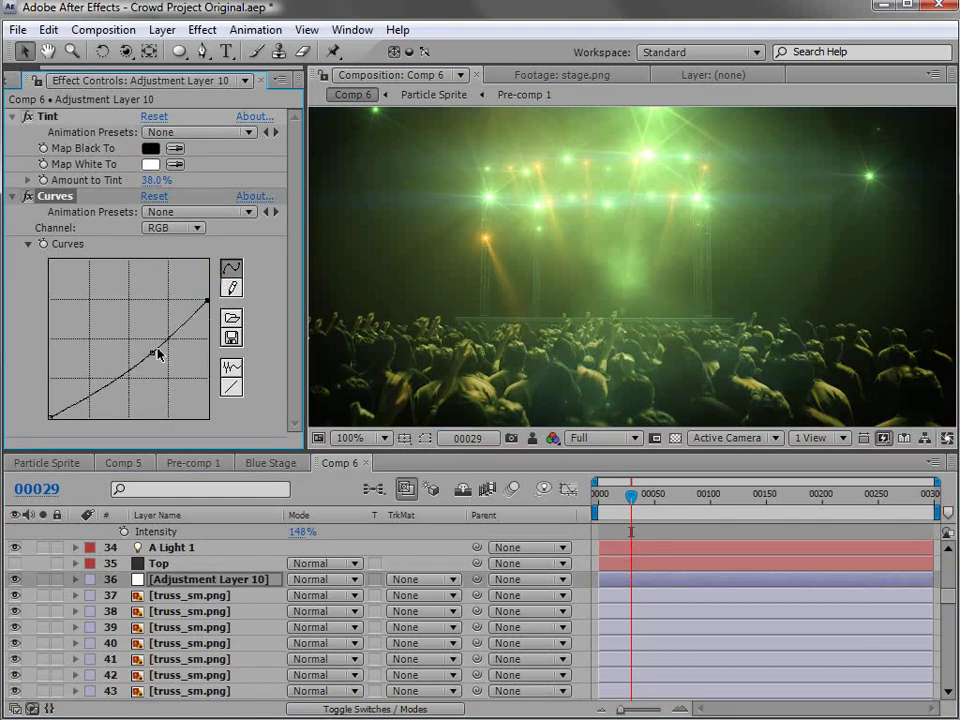
{"action": "left_click_drag", "start_coordinate": [152, 353], "coordinate": [152, 371]}
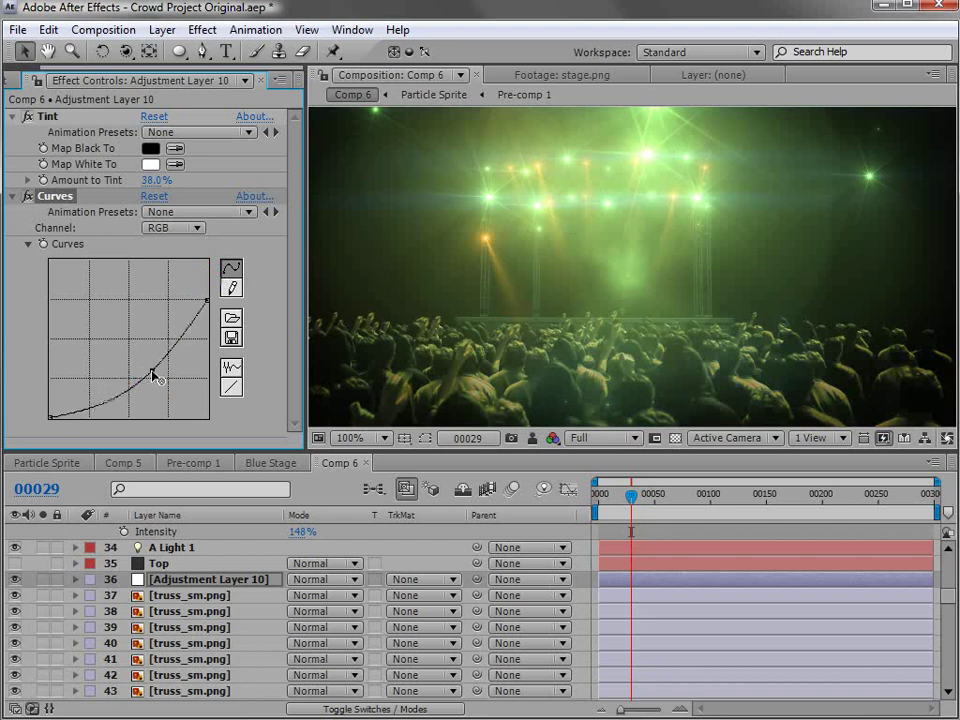
{"action": "key", "text": "h"}
{"action": "left_click_drag", "start_coordinate": [600, 305], "coordinate": [638, 318]}
{"action": "key", "text": "v"}
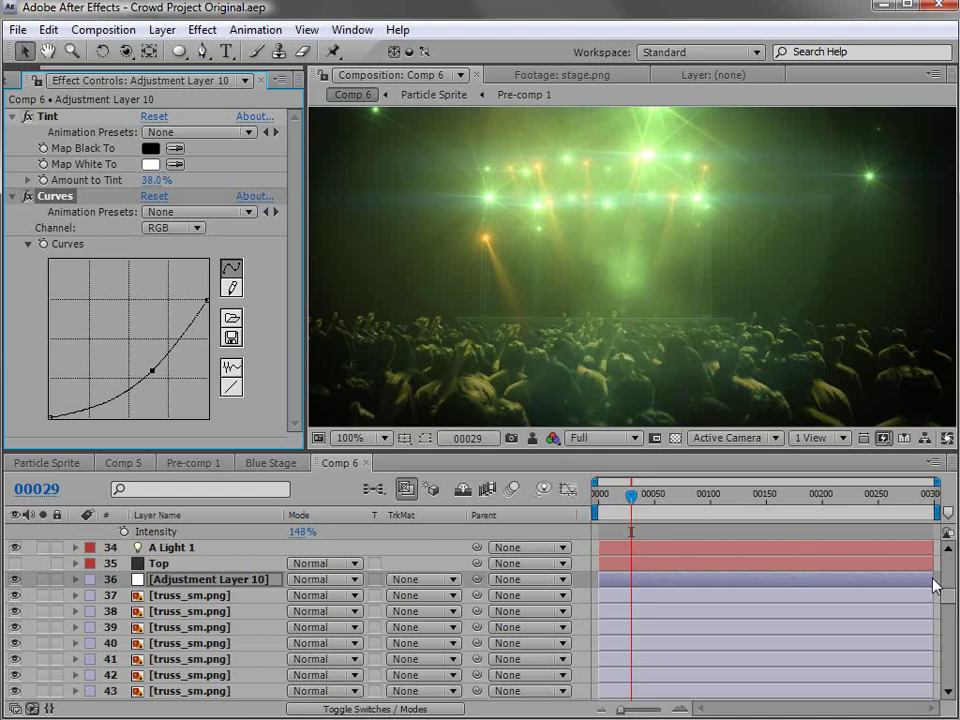
Step: Add a new adjustment layer above Adjustment Layer 11 and apply the Curves effect to it
{"action": "left_click_drag", "start_coordinate": [945, 594], "coordinate": [629, 523]}
{"action": "left_click", "coordinate": [205, 536]}
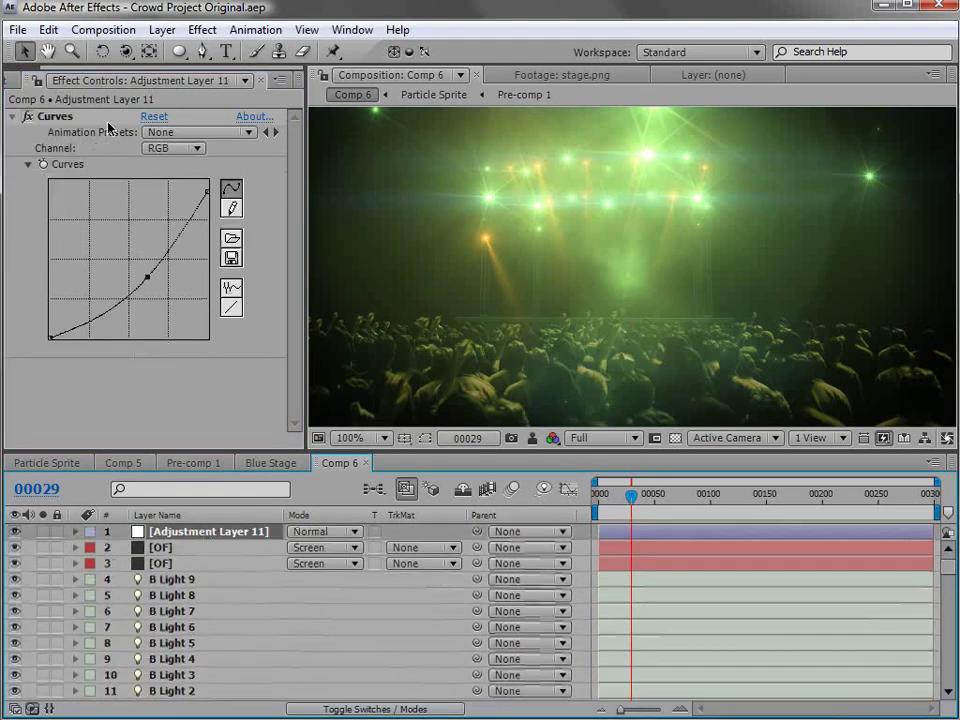
{"action": "left_click", "coordinate": [162, 29]}
{"action": "mouse_move", "coordinate": [287, 60]}
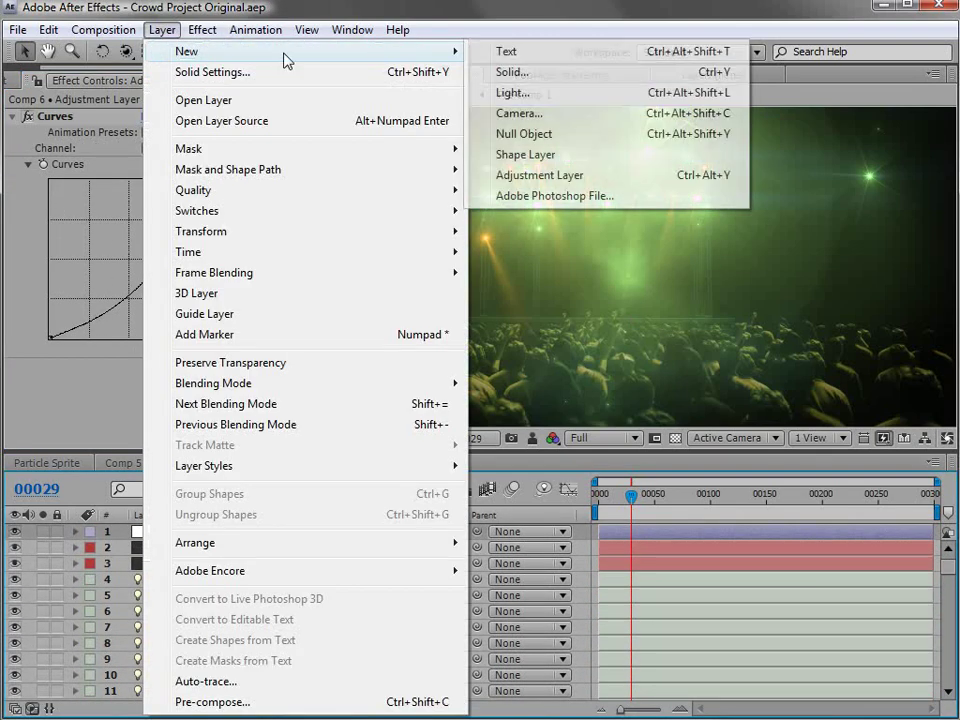
{"action": "left_click", "coordinate": [630, 178]}
{"action": "left_click", "coordinate": [202, 29]}
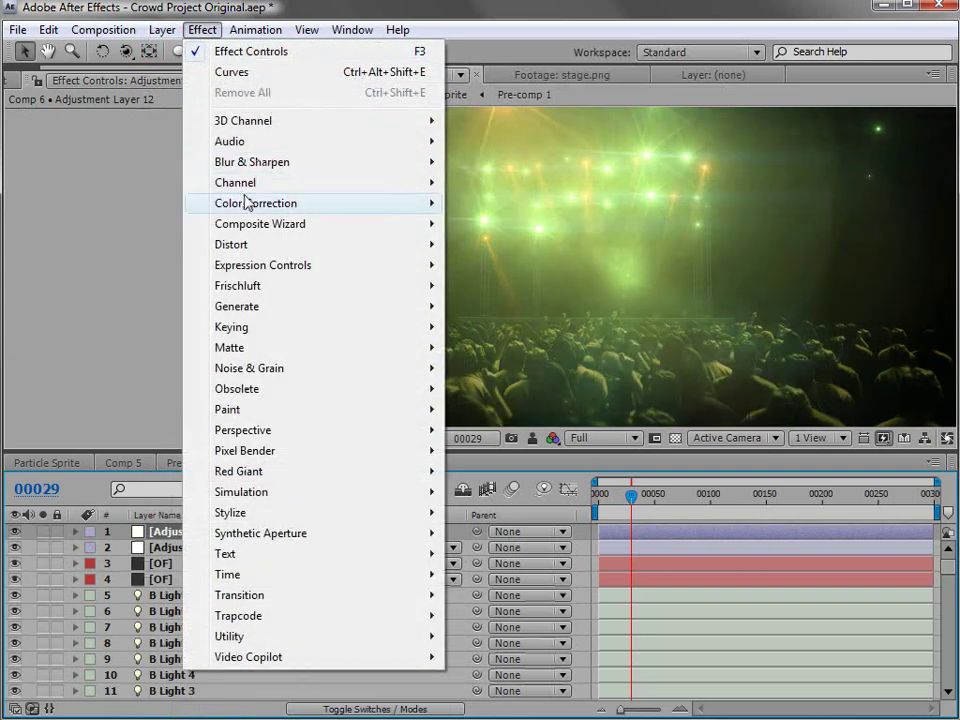
{"action": "mouse_move", "coordinate": [250, 202]}
{"action": "left_click", "coordinate": [490, 512]}
Step: Shape the new Curves into a gentle S with raised highlights and lowered shadows, and save the project
{"action": "left_click_drag", "start_coordinate": [160, 226], "coordinate": [163, 216]}
{"action": "left_click_drag", "start_coordinate": [110, 278], "coordinate": [111, 285]}
{"action": "left_click", "coordinate": [75, 323]}
{"action": "left_click_drag", "start_coordinate": [61, 340], "coordinate": [65, 342]}
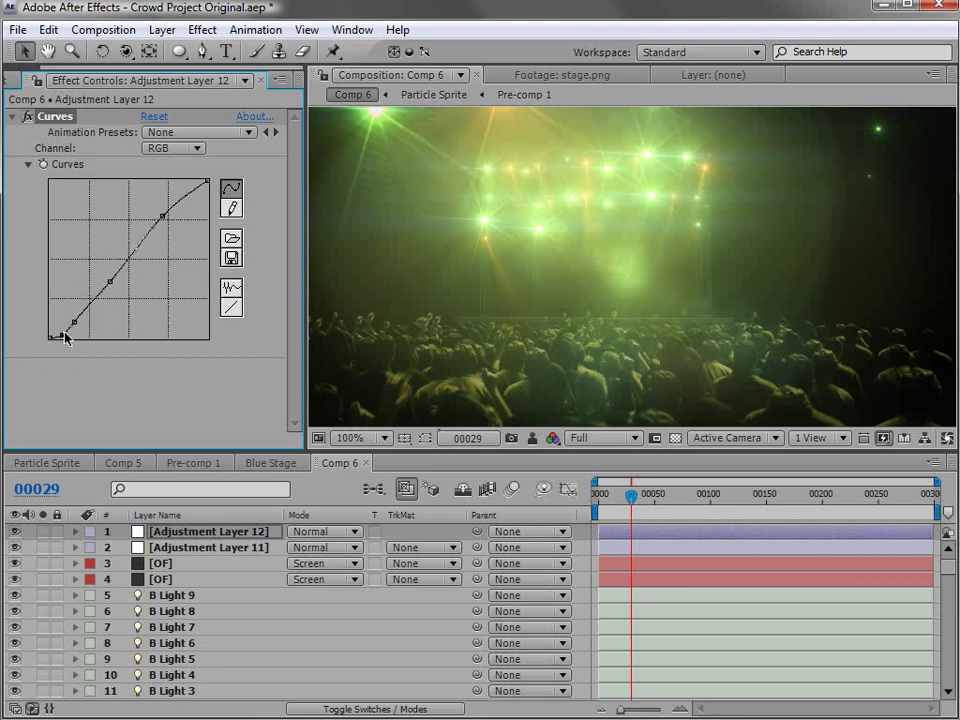
{"action": "key", "text": "grave"}
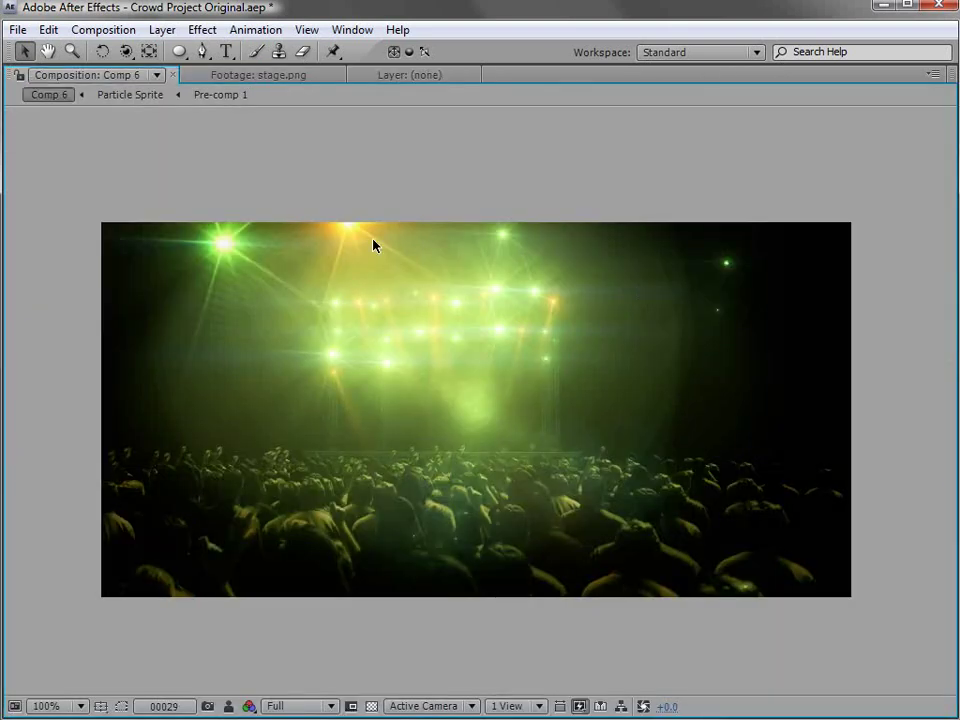
{"action": "key", "text": "ctrl+s"}
{"action": "key", "text": "grave"}
Step: Switch to Firefox and browse the Flickr search results for concert Lights, examining the stage and crowd lighting in the photos
{"action": "scroll", "coordinate": [598, 245], "scroll_direction": "down", "scroll_amount": 1}
{"action": "key", "text": "space"}
{"action": "left_click_drag", "start_coordinate": [595, 226], "coordinate": [590, 238]}
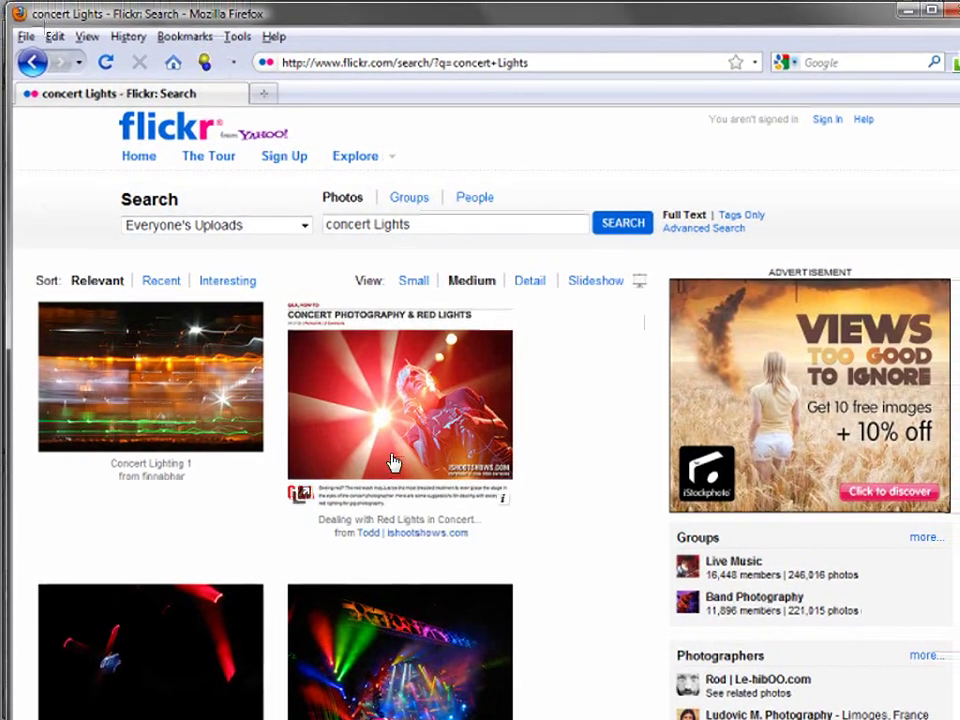
{"action": "scroll", "coordinate": [400, 450], "scroll_direction": "down", "scroll_amount": 5}
{"action": "scroll", "coordinate": [405, 437], "scroll_direction": "down", "scroll_amount": 7}
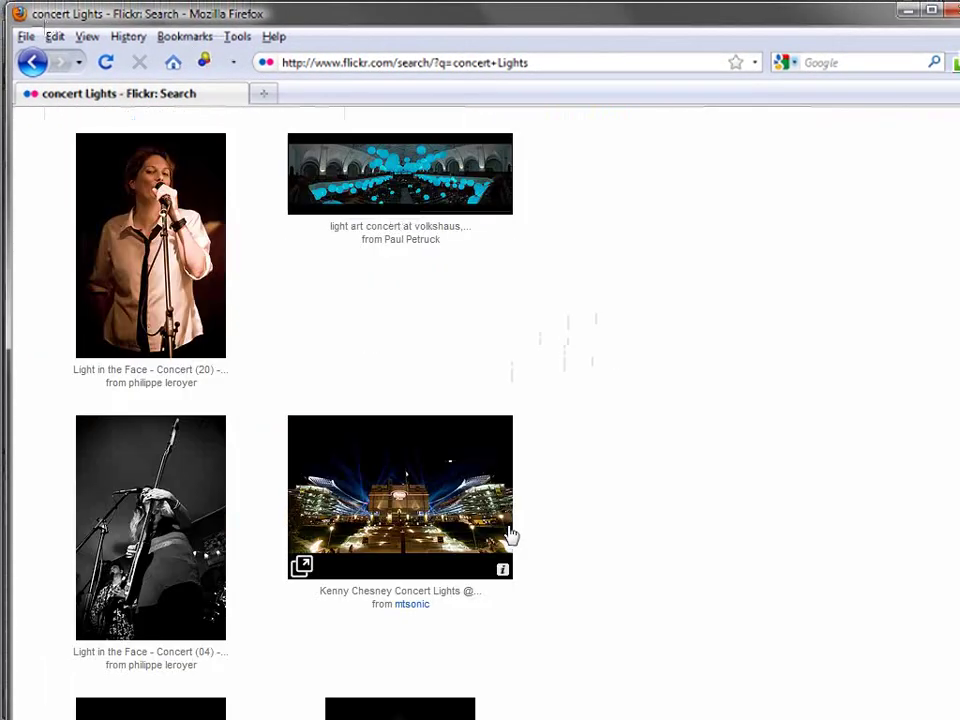
{"action": "scroll", "coordinate": [509, 537], "scroll_direction": "down", "scroll_amount": 3}
{"action": "scroll", "coordinate": [660, 467], "scroll_direction": "down", "scroll_amount": 8}
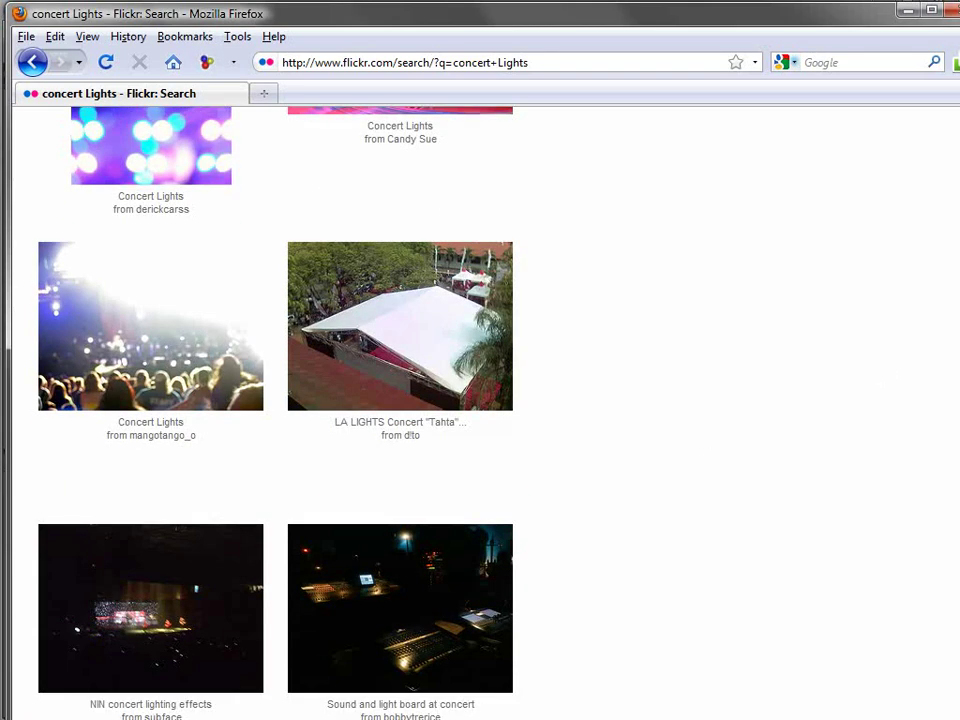
{"action": "scroll", "coordinate": [480, 400], "scroll_direction": "down", "scroll_amount": 12}
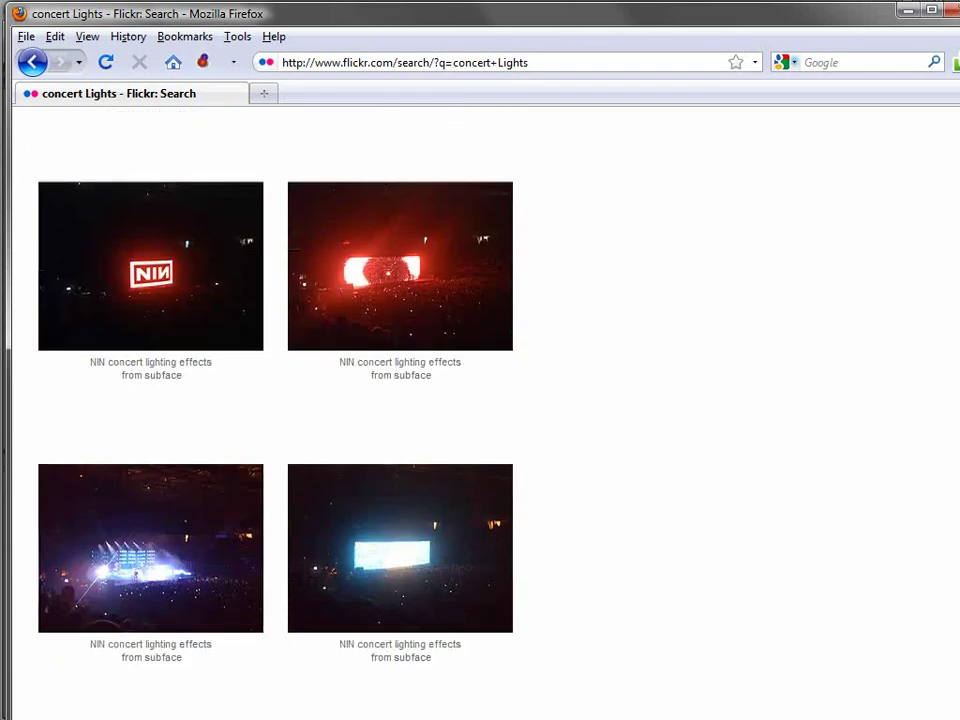
{"action": "scroll", "coordinate": [544, 495], "scroll_direction": "down", "scroll_amount": 12}
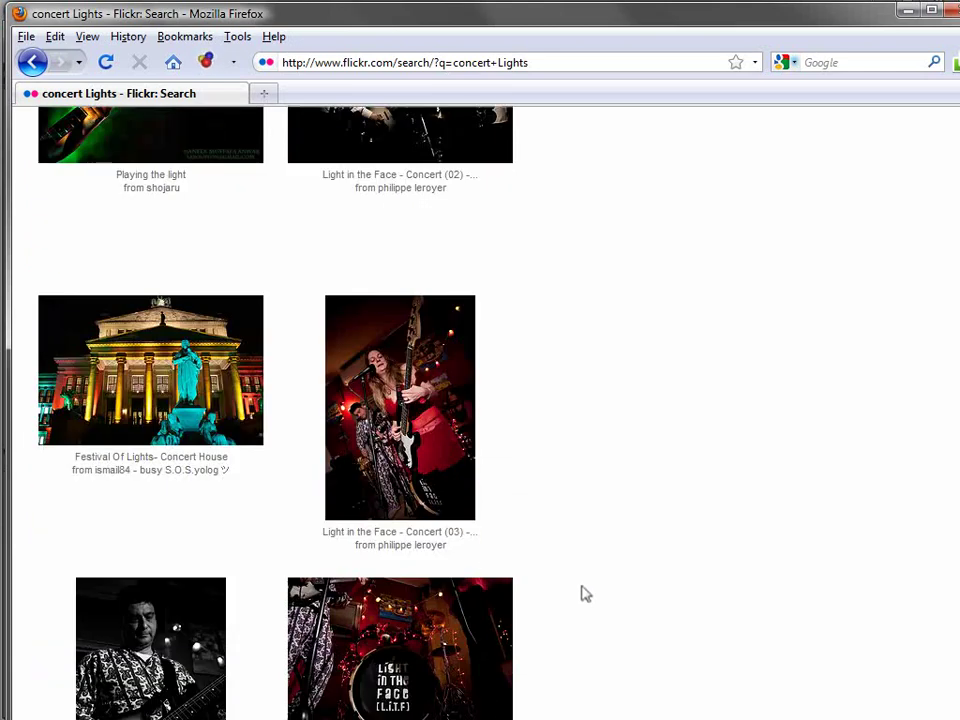
Step: Refine the Flickr photo search to concert Lights stage
{"action": "scroll", "coordinate": [585, 594], "scroll_direction": "down", "scroll_amount": 4}
{"action": "key", "text": "Home"}
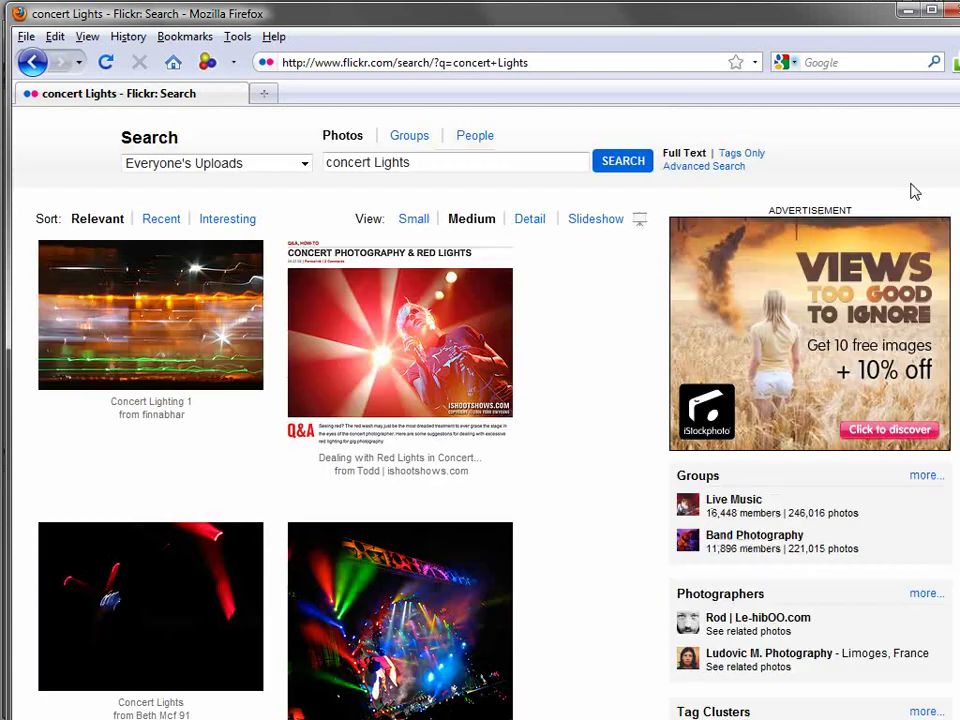
{"action": "left_click", "coordinate": [451, 220]}
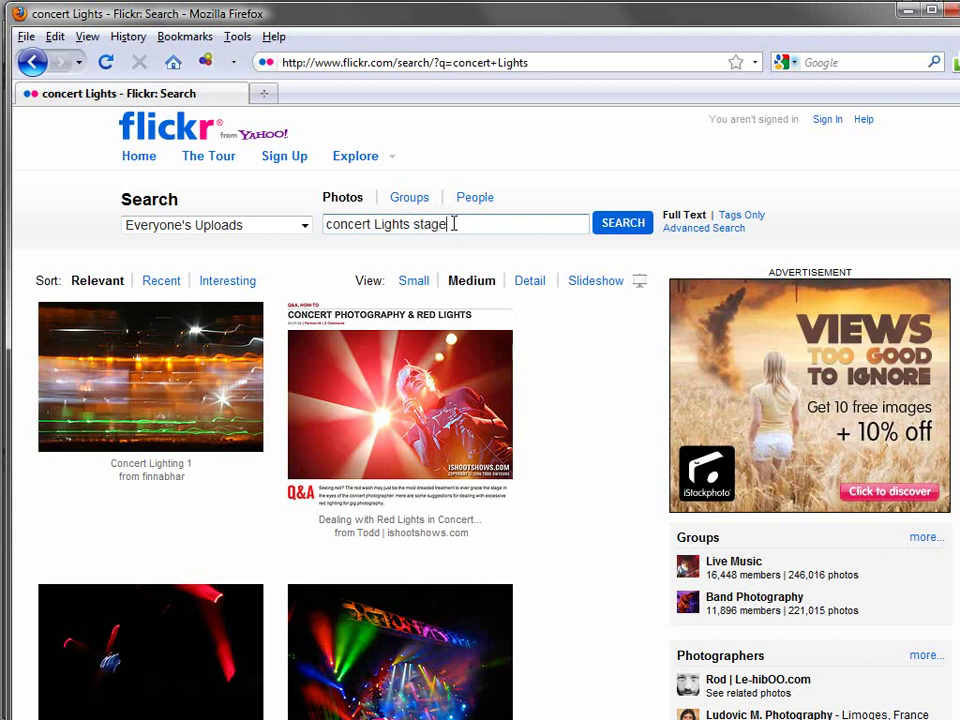
{"action": "key", "text": "Return"}
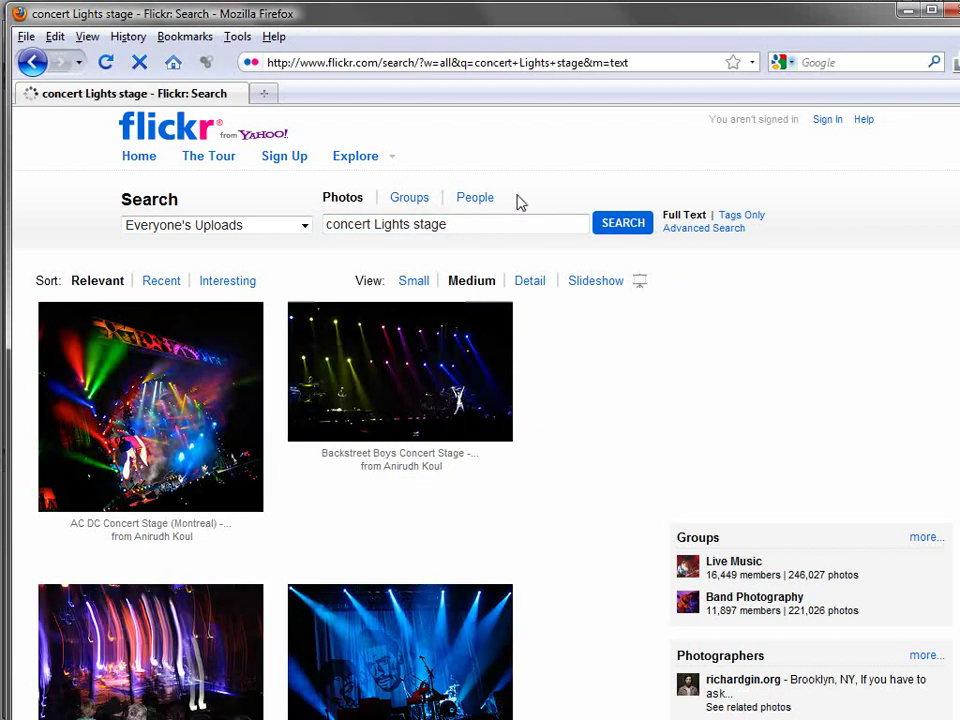
Step: Browse the concert Lights stage photos, examining the beam shapes, light colours and crowd silhouettes
{"action": "scroll", "coordinate": [376, 403], "scroll_direction": "down", "scroll_amount": 10}
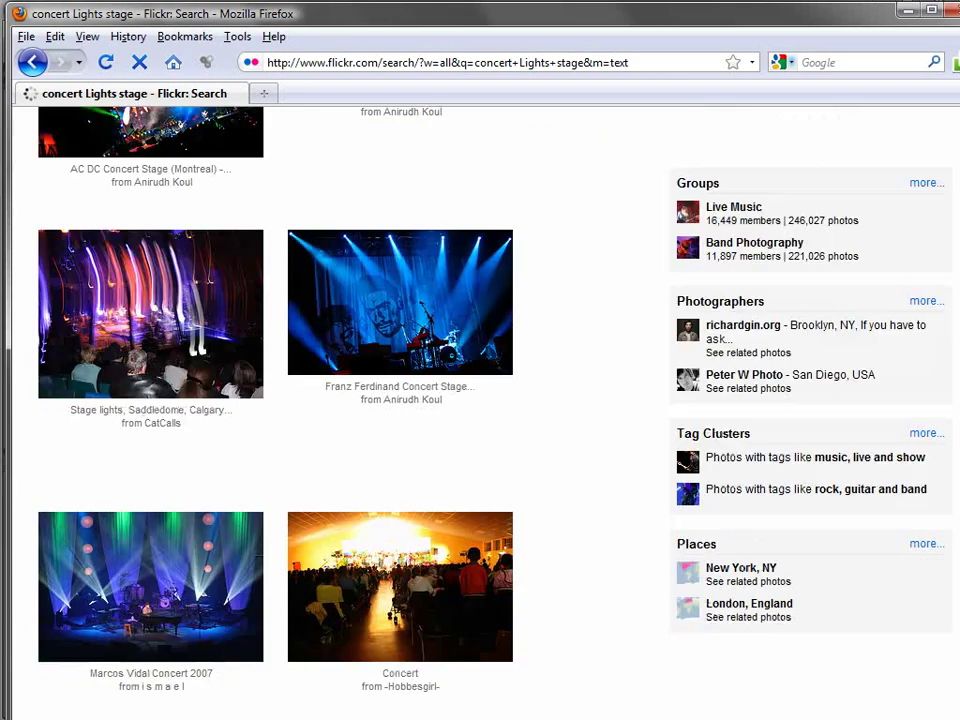
{"action": "scroll", "coordinate": [360, 450], "scroll_direction": "down", "scroll_amount": 15}
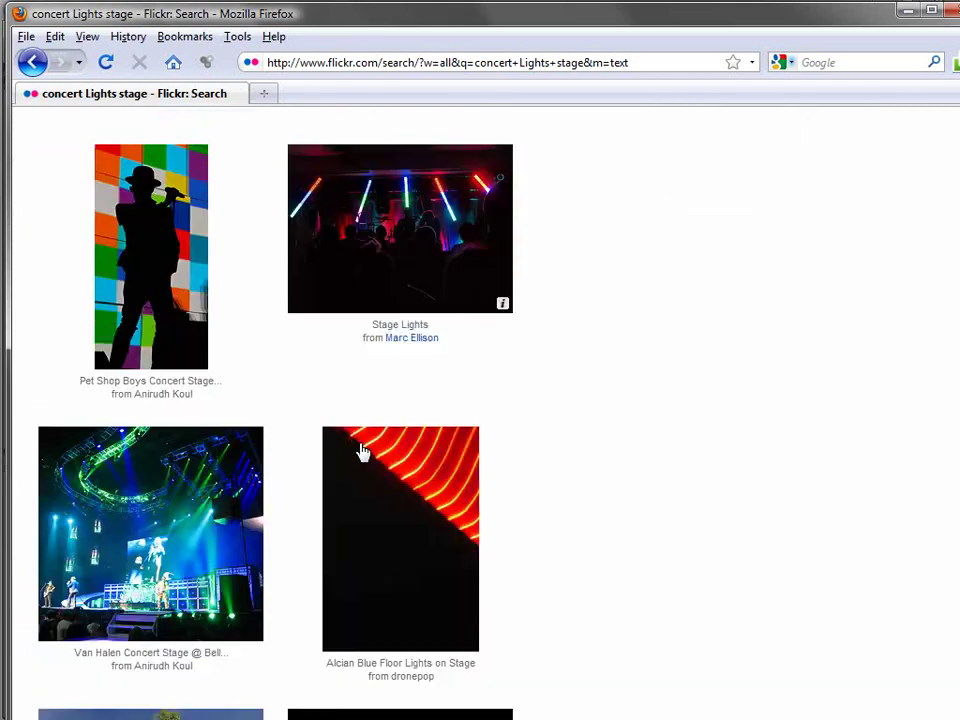
{"action": "scroll", "coordinate": [369, 440], "scroll_direction": "down", "scroll_amount": 5}
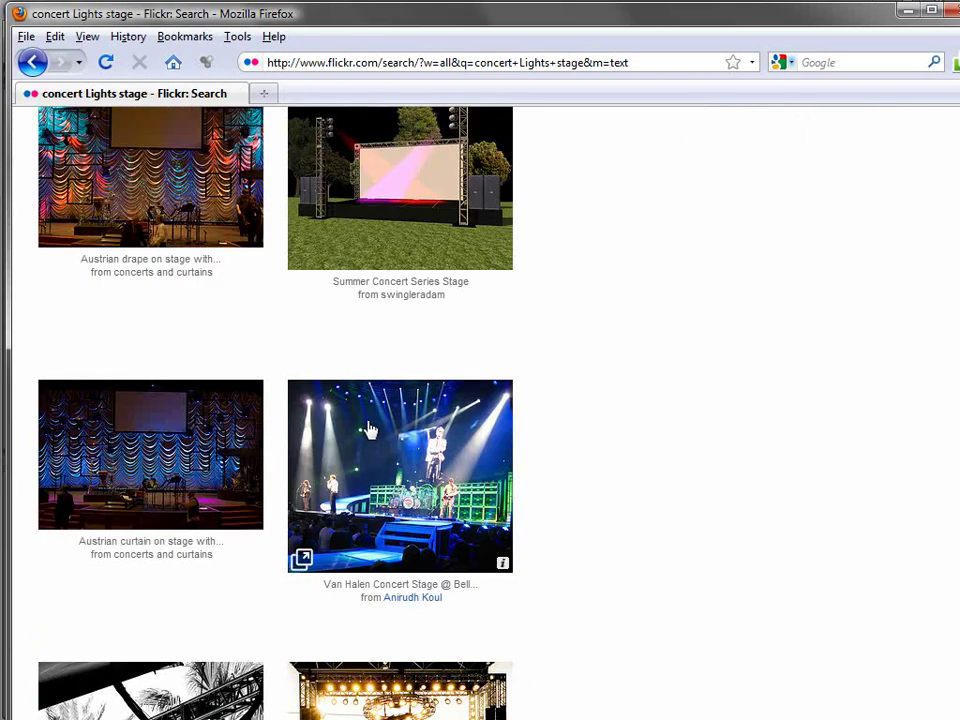
{"action": "scroll", "coordinate": [560, 440], "scroll_direction": "down", "scroll_amount": 10}
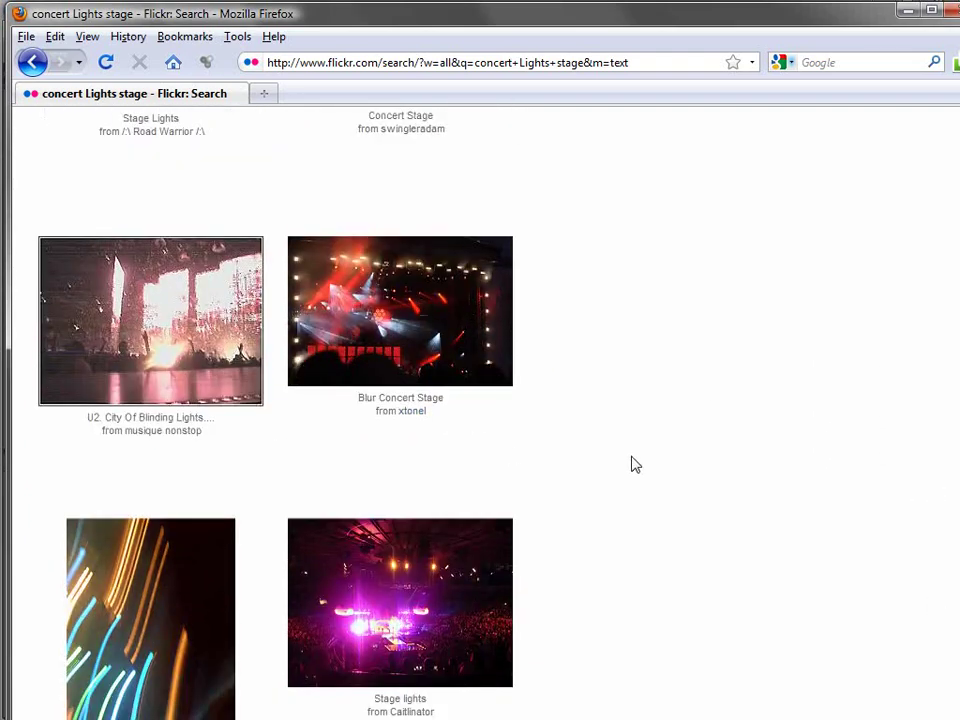
{"action": "scroll", "coordinate": [634, 463], "scroll_direction": "down", "scroll_amount": 10}
{"action": "scroll", "coordinate": [915, 636], "scroll_direction": "down", "scroll_amount": 5}
{"action": "scroll", "coordinate": [641, 439], "scroll_direction": "up", "scroll_amount": 2}
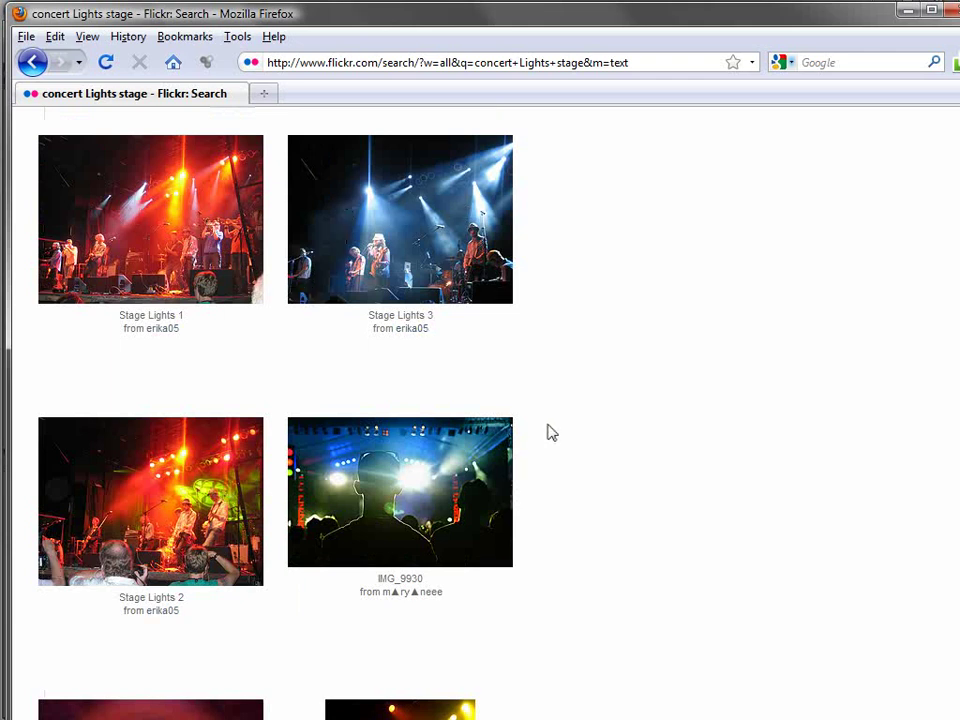
Step: Switch back to After Effects, open the Blue Stage comp and turn off solo on the upper Dark Gray Solid 2 layer
{"action": "left_click", "coordinate": [908, 11]}
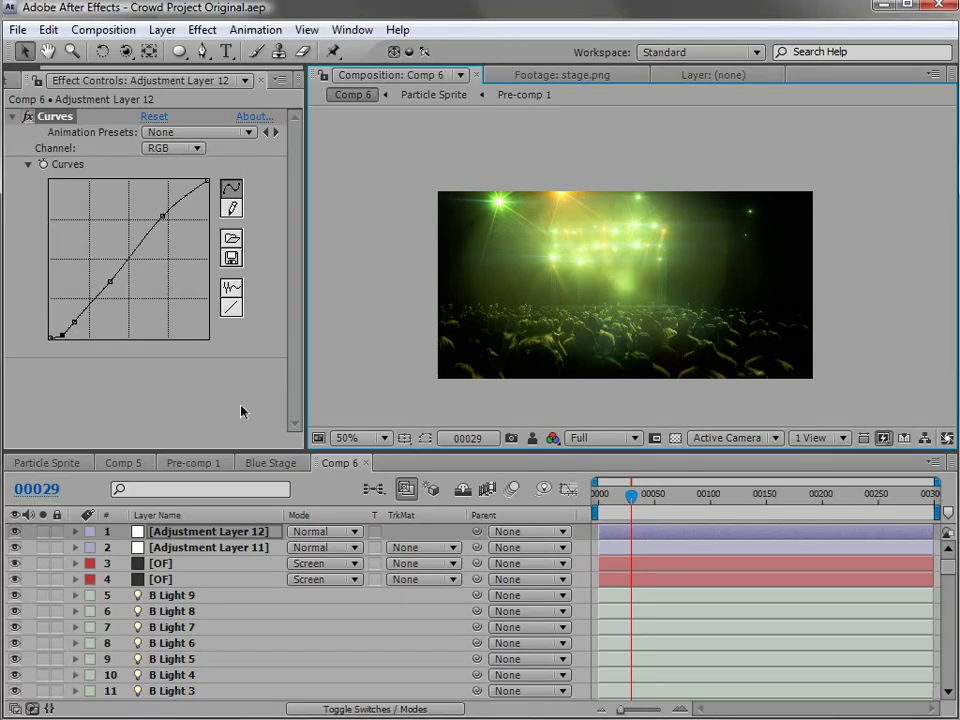
{"action": "left_click", "coordinate": [263, 461]}
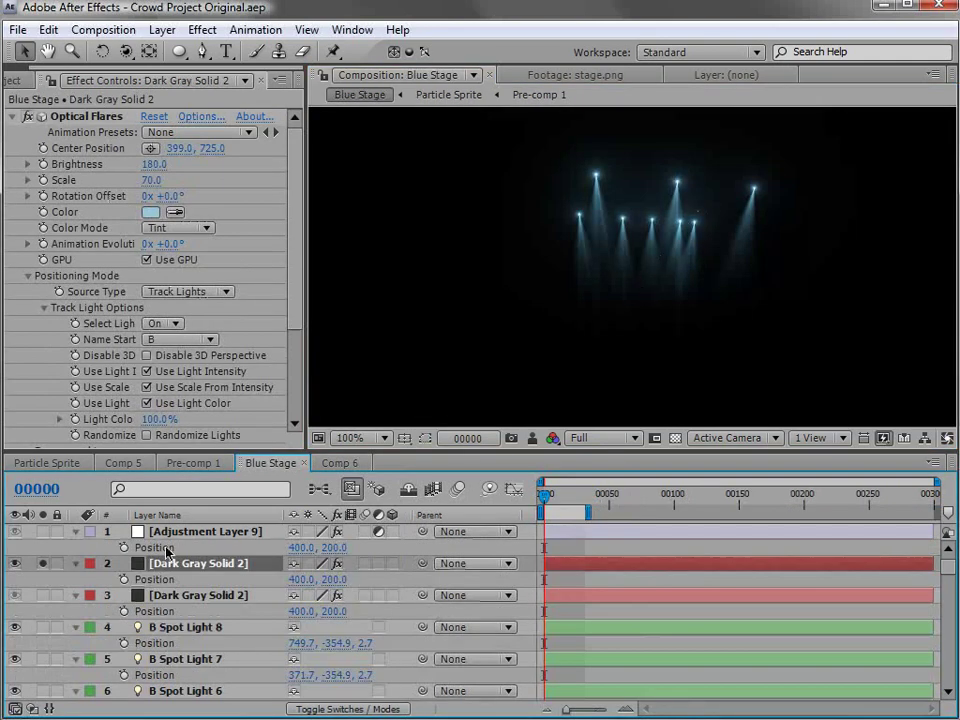
{"action": "left_click", "coordinate": [44, 565]}
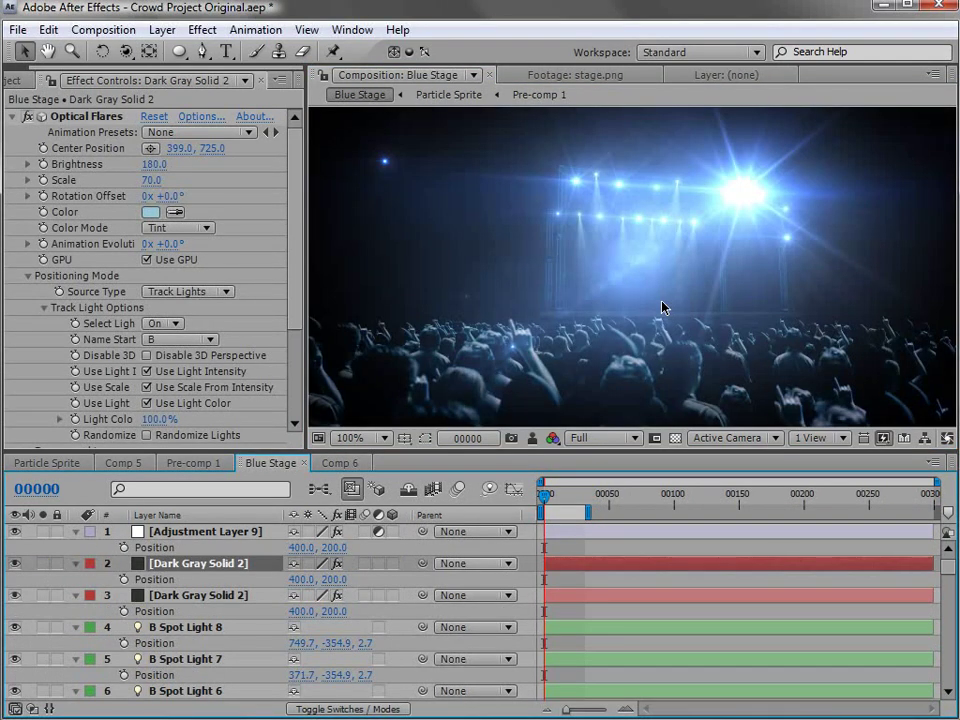